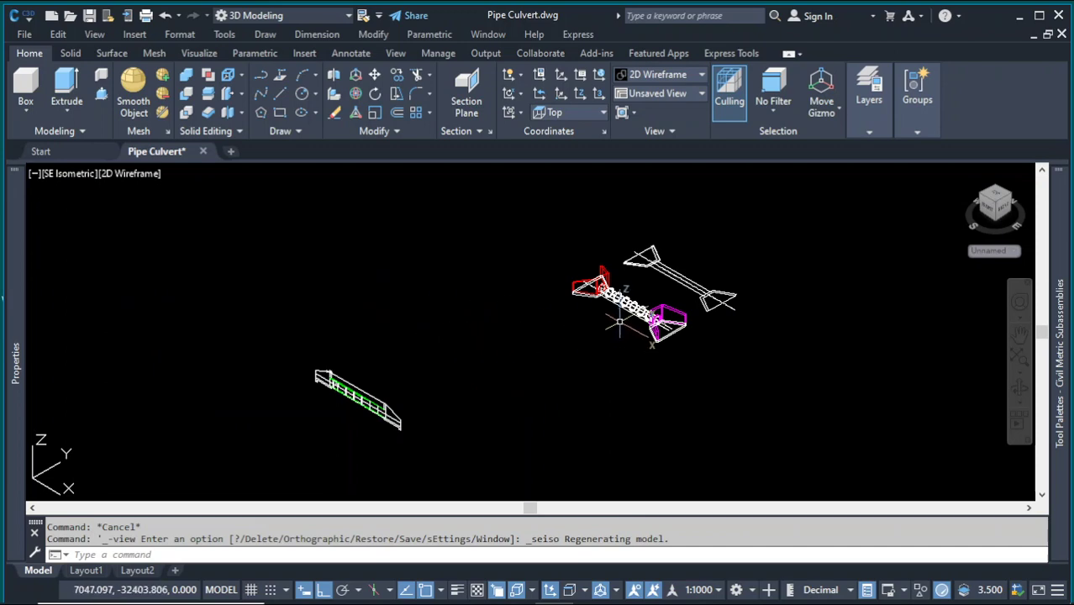
# - Display the pipe culvert model in the Conceptual visual style
pyautogui.scroll(5, 639, 311)
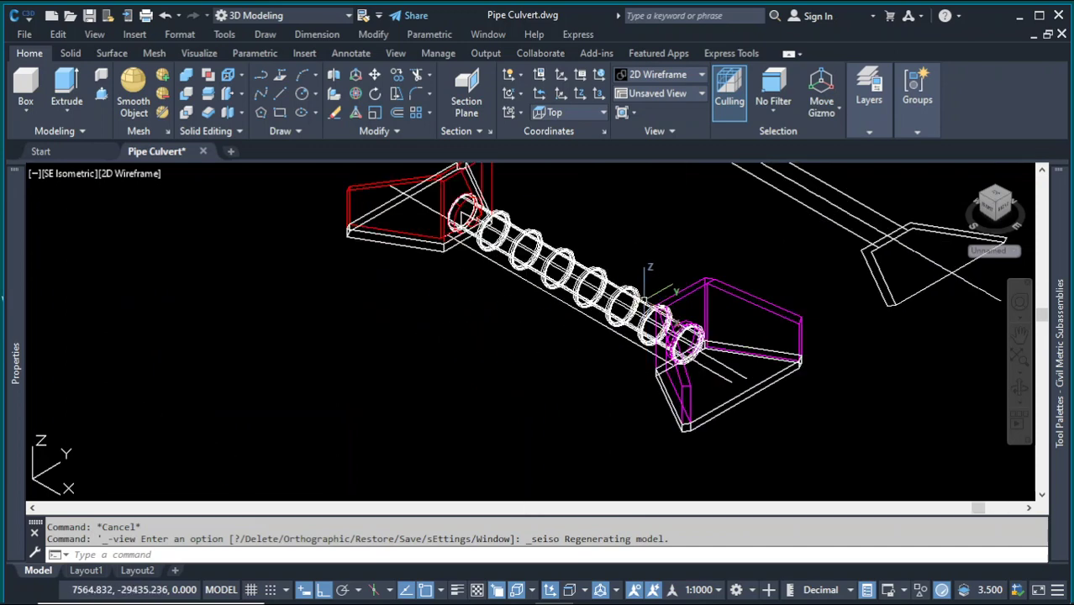
pyautogui.click(128, 180)
pyautogui.click(177, 227)
pyautogui.scroll(-3, 459, 311)
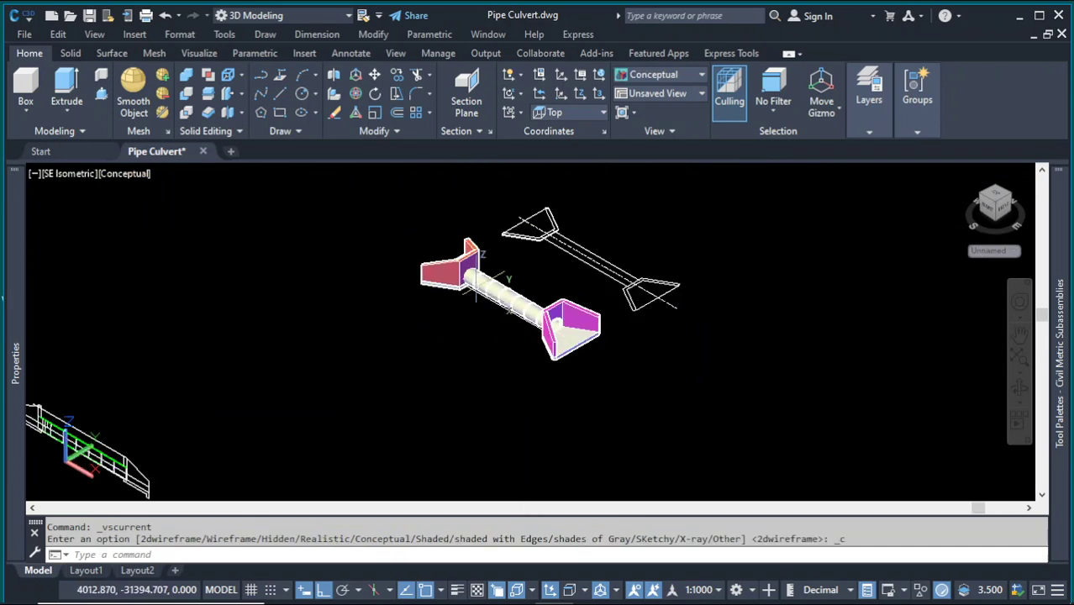
# - Examine the shaded culvert's pipe, wing walls and base slabs up close in the SE Isometric view
pyautogui.scroll(3, 504, 282)
pyautogui.scroll(-4, 538, 302)
pyautogui.scroll(3, 578, 328)
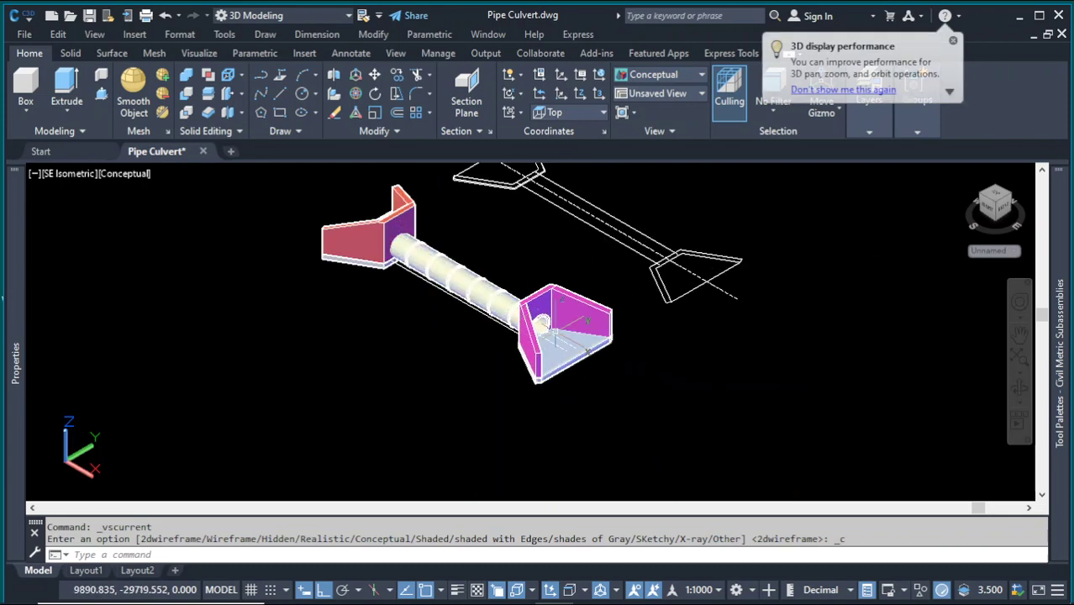
pyautogui.scroll(4, 555, 332)
pyautogui.scroll(-4, 552, 288)
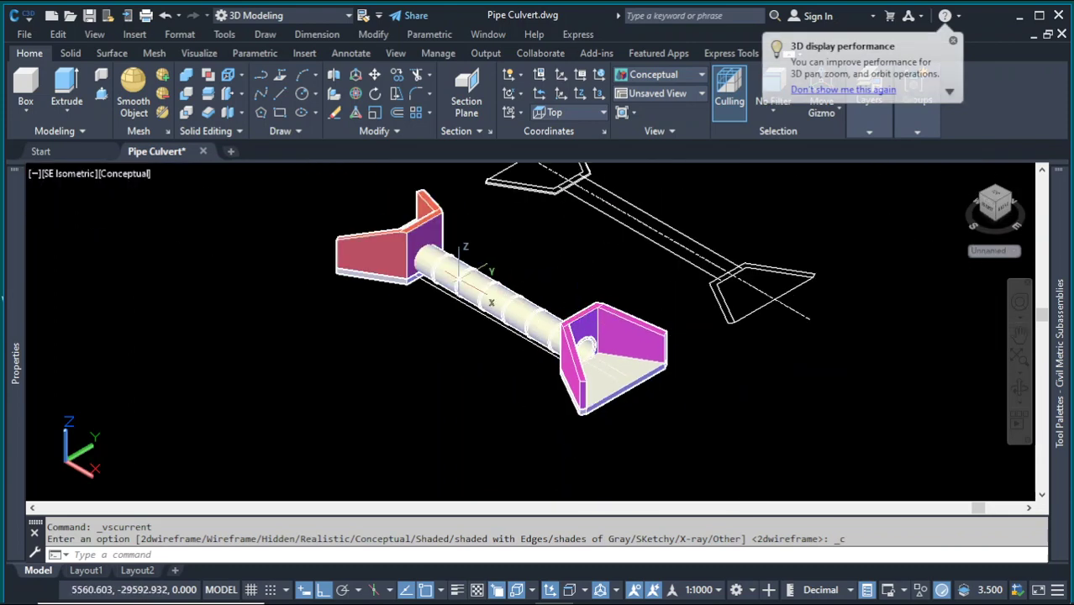
pyautogui.click(452, 230)
pyautogui.scroll(3, 471, 235)
pyautogui.scroll(-3, 561, 267)
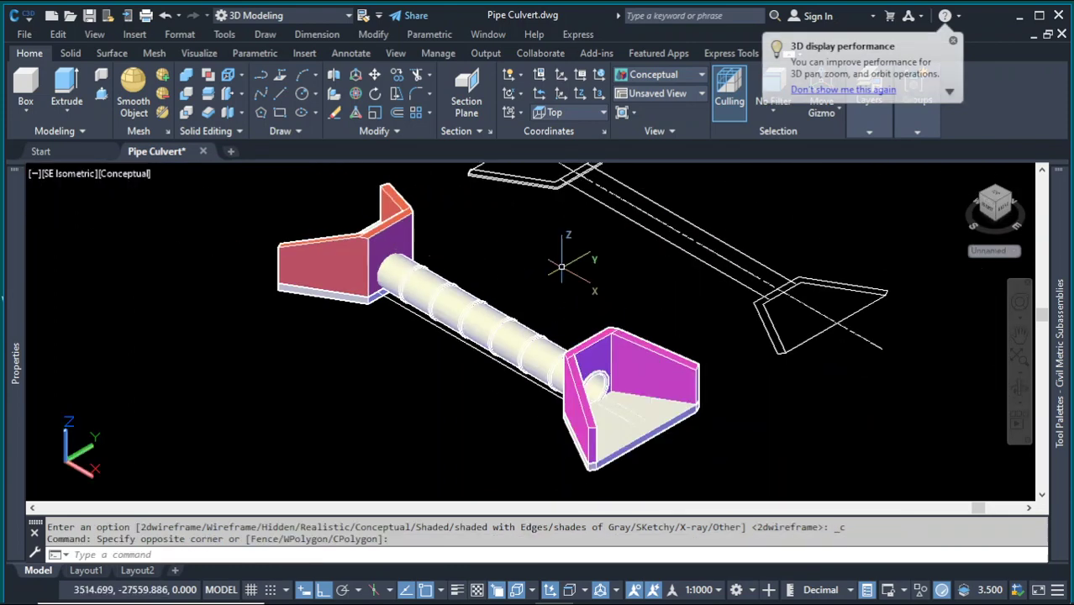
# - Orbit around the culvert to examine its pipe collars and both headwalls from the opposite end
pyautogui.click(1019, 388)
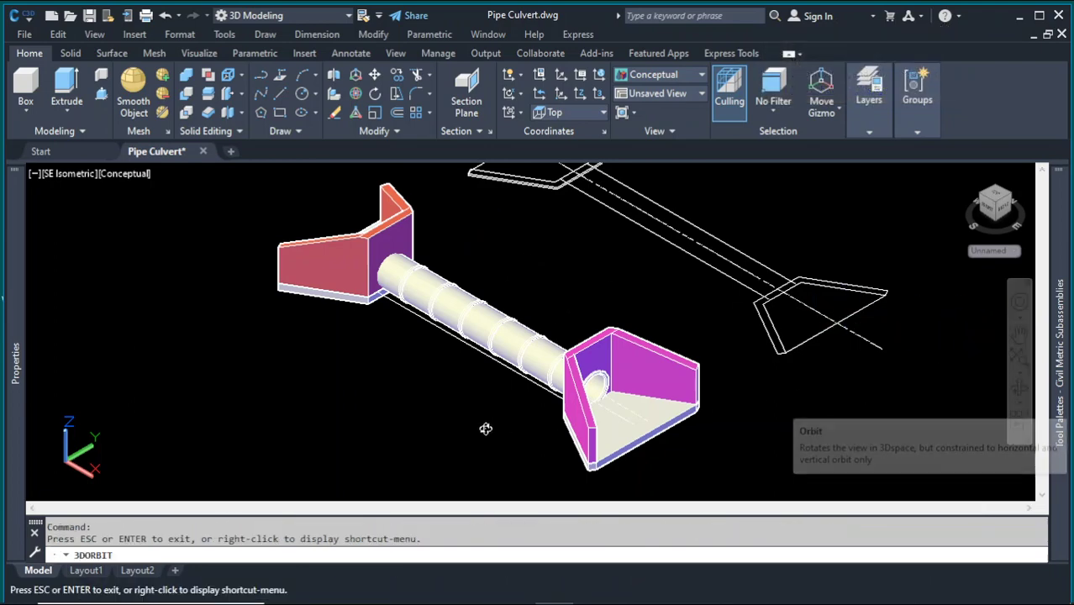
pyautogui.moveTo(486, 429); pyautogui.dragTo(629, 417)
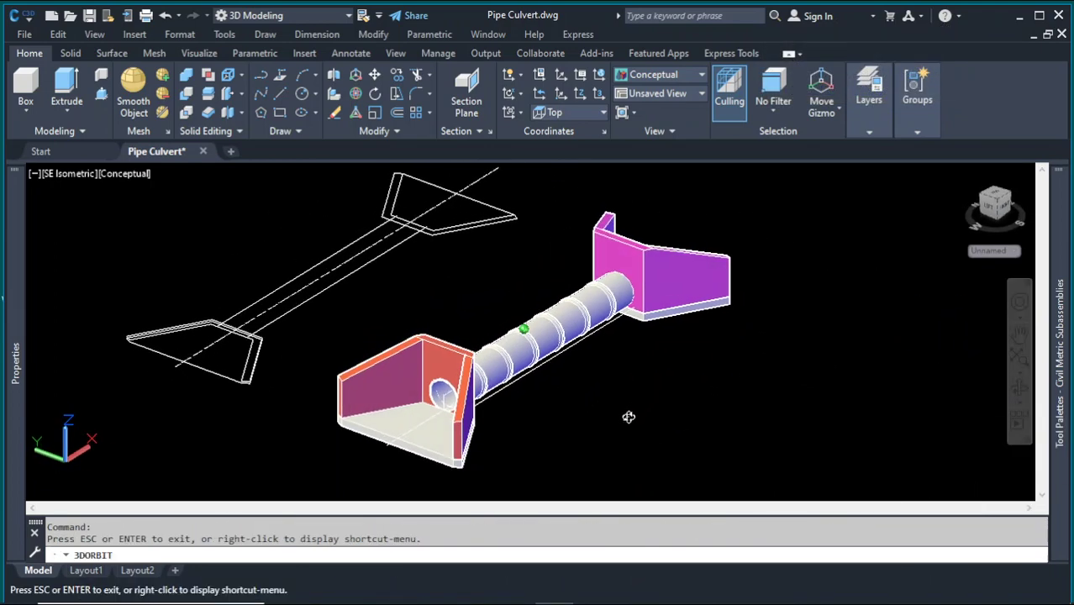
pyautogui.scroll(5, 606, 403)
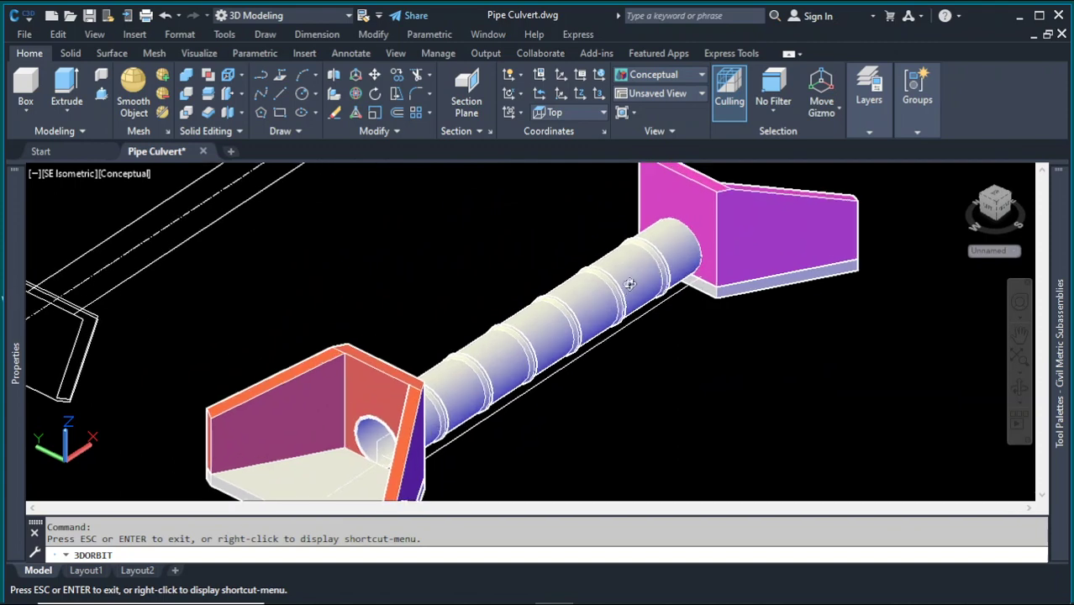
pyautogui.scroll(4, 630, 282)
pyautogui.scroll(-4, 641, 267)
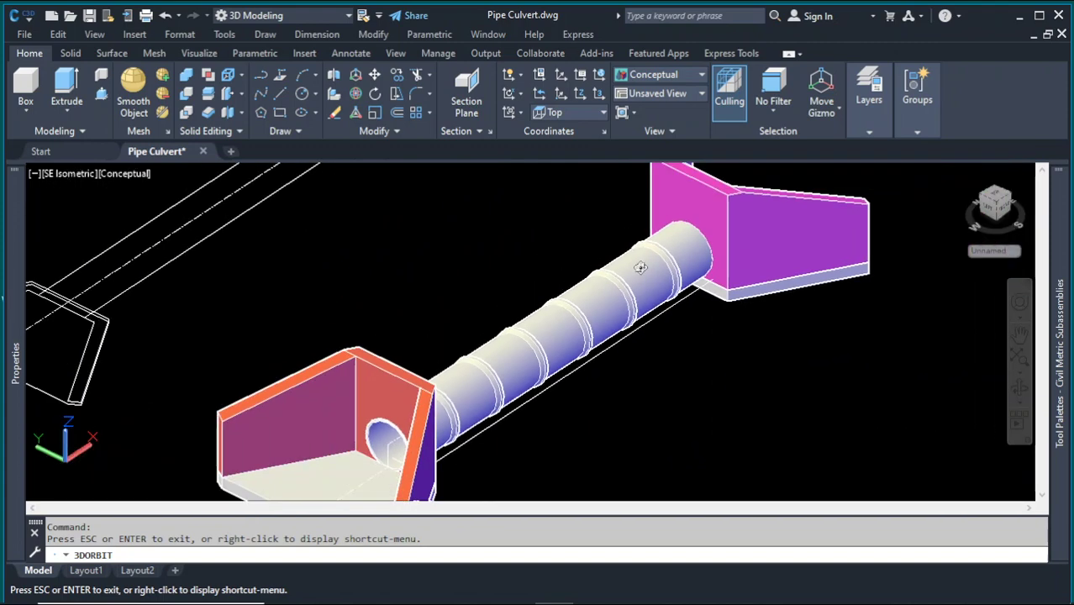
pyautogui.moveTo(414, 385); pyautogui.dragTo(543, 296)
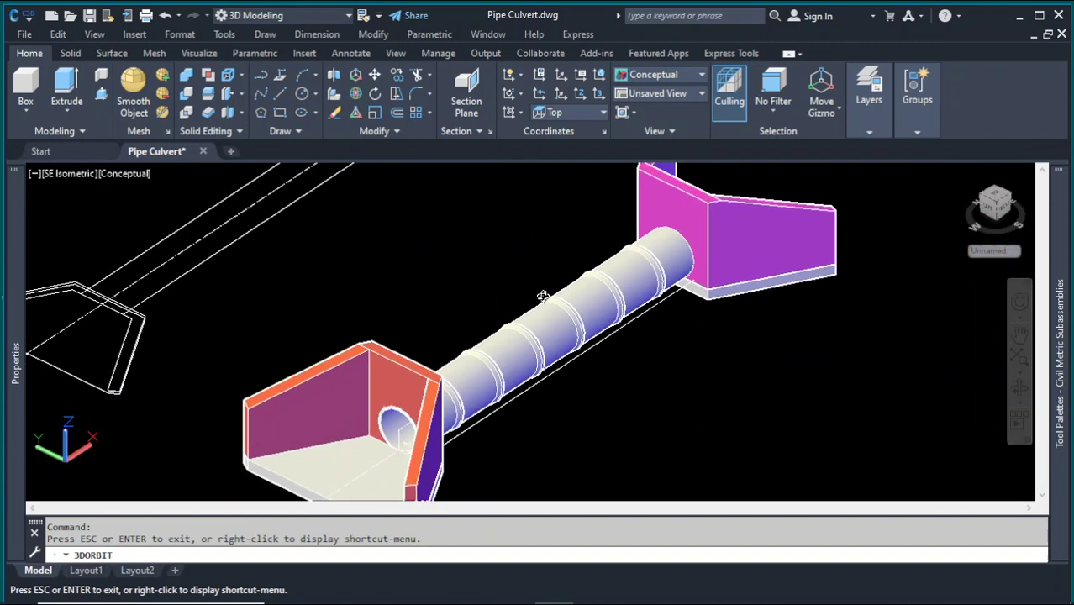
pyautogui.moveTo(752, 223); pyautogui.dragTo(688, 277)
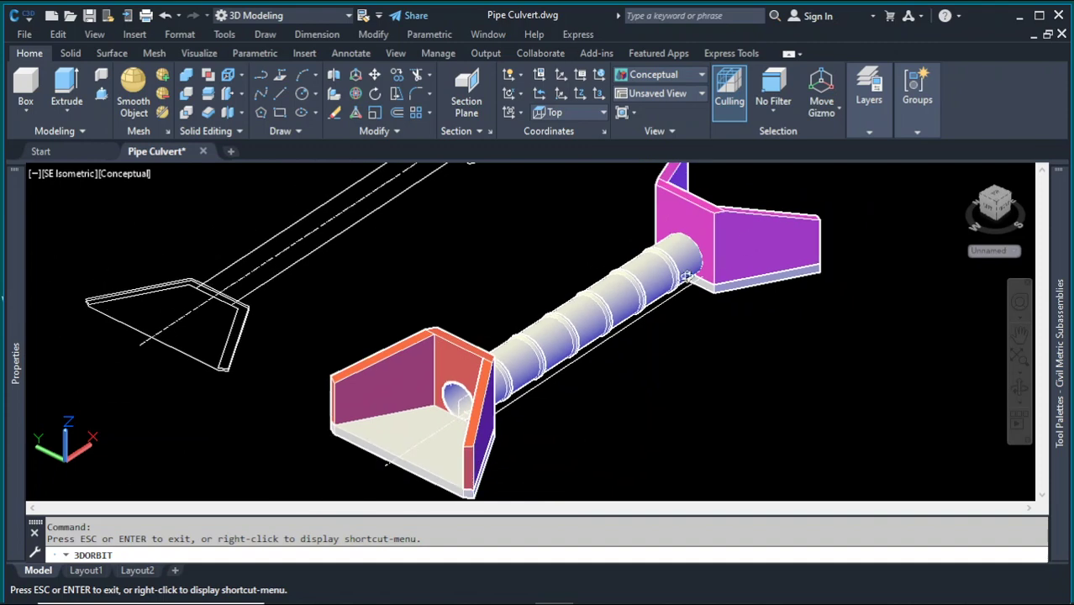
pyautogui.moveTo(486, 348); pyautogui.dragTo(644, 257)
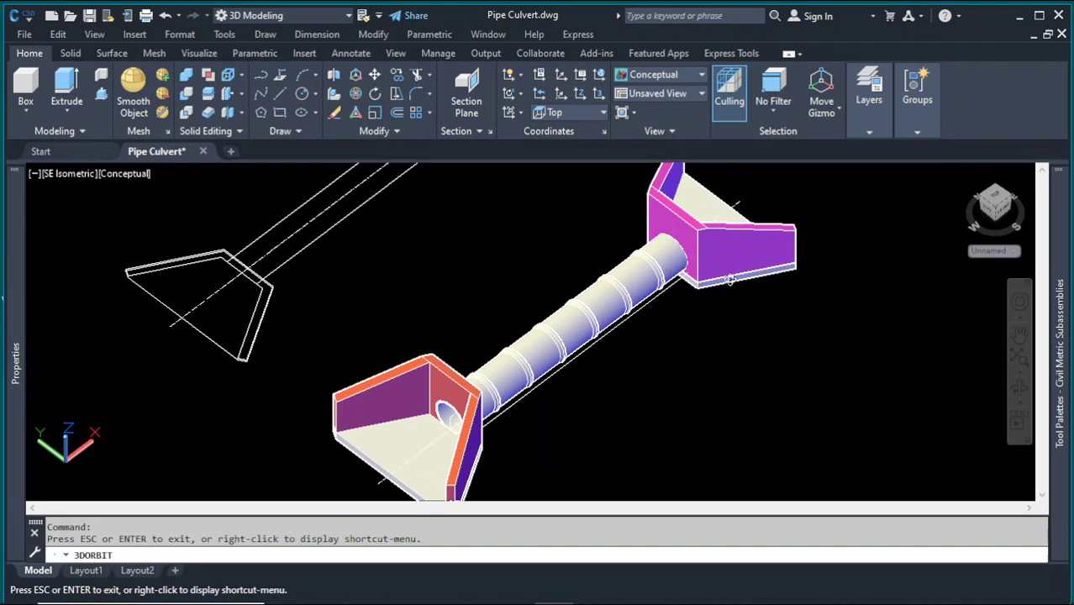
pyautogui.scroll(-2, 664, 297)
pyautogui.press('Escape')
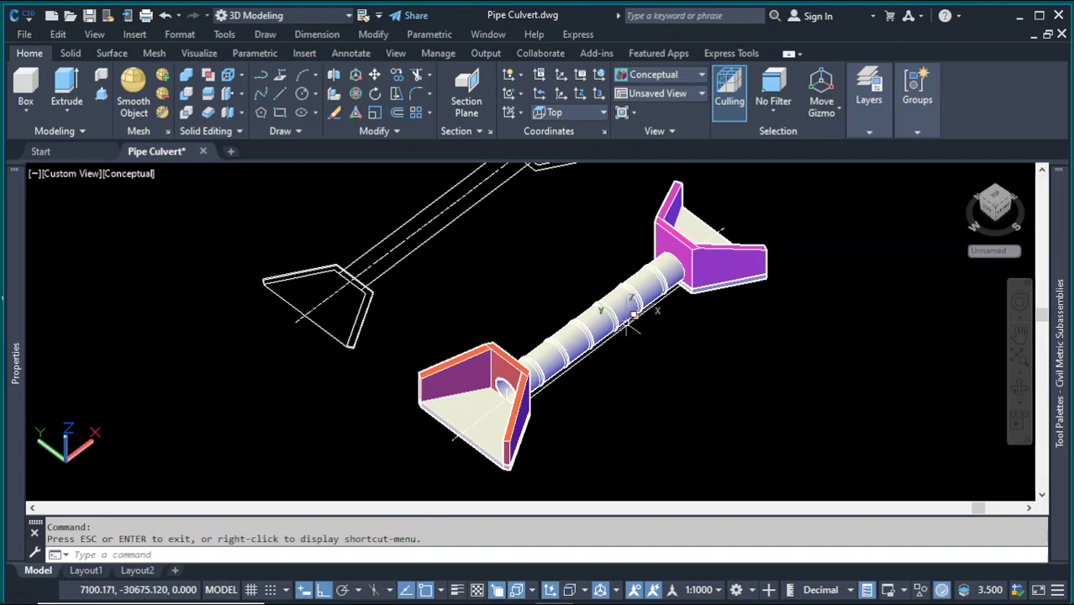
# - Select the culvert's 3D solids, including the pipe, both headwalls and the base slabs, and delete them
pyautogui.scroll(-2, 672, 235)
pyautogui.scroll(3, 678, 233)
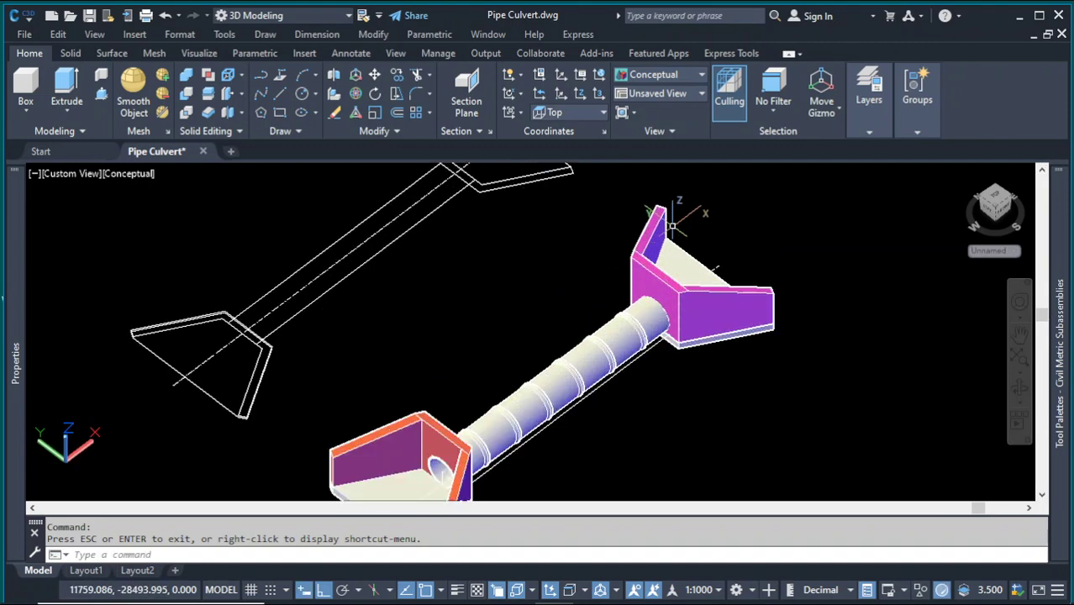
pyautogui.click(701, 247)
pyautogui.click(606, 284)
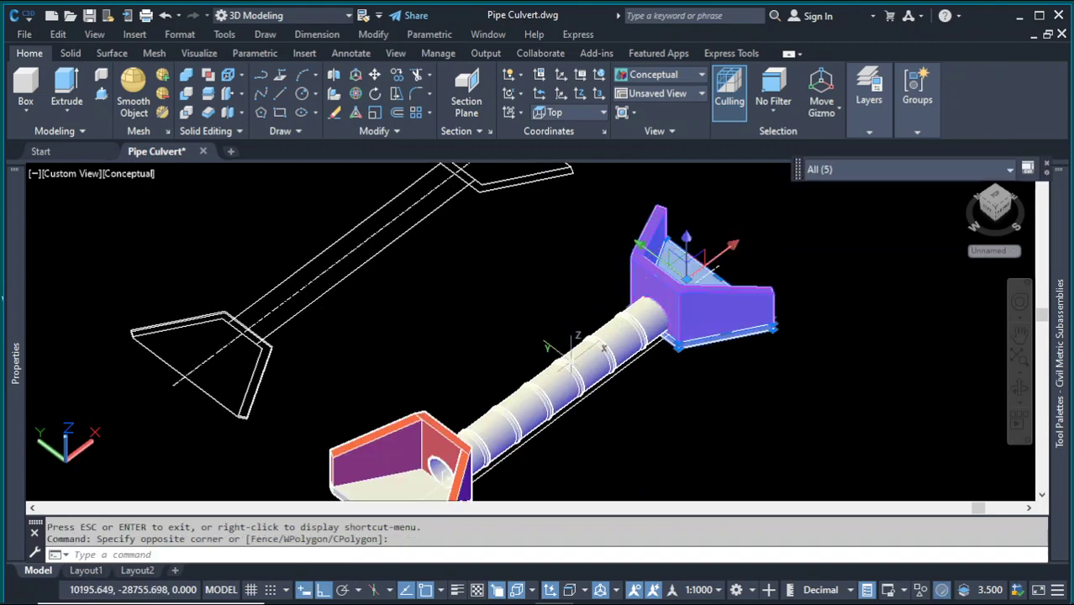
pyautogui.click(416, 411)
pyautogui.scroll(-5, 416, 410)
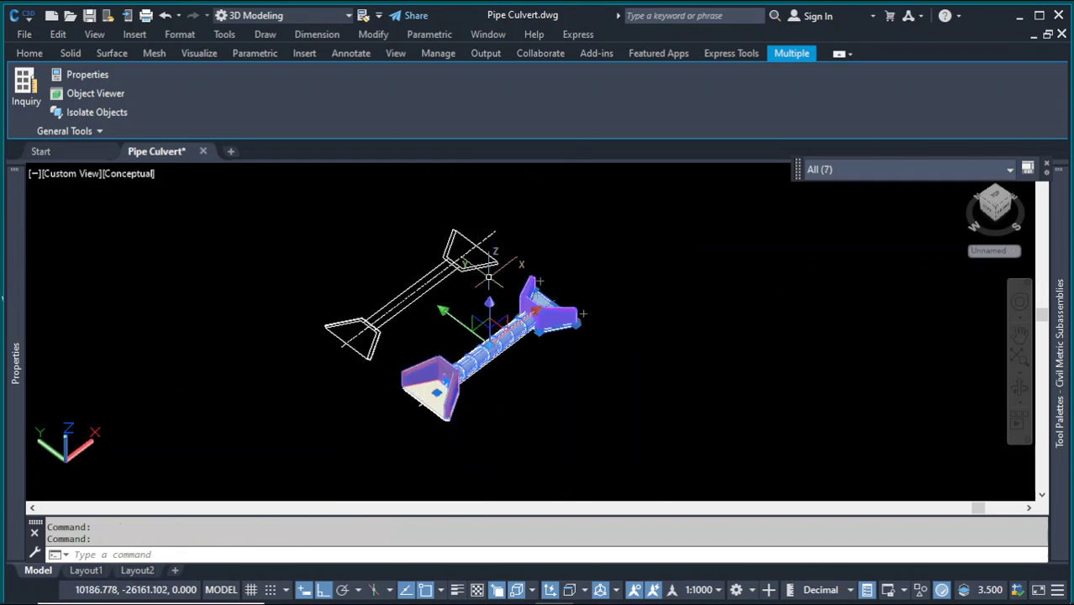
pyautogui.scroll(4, 419, 381)
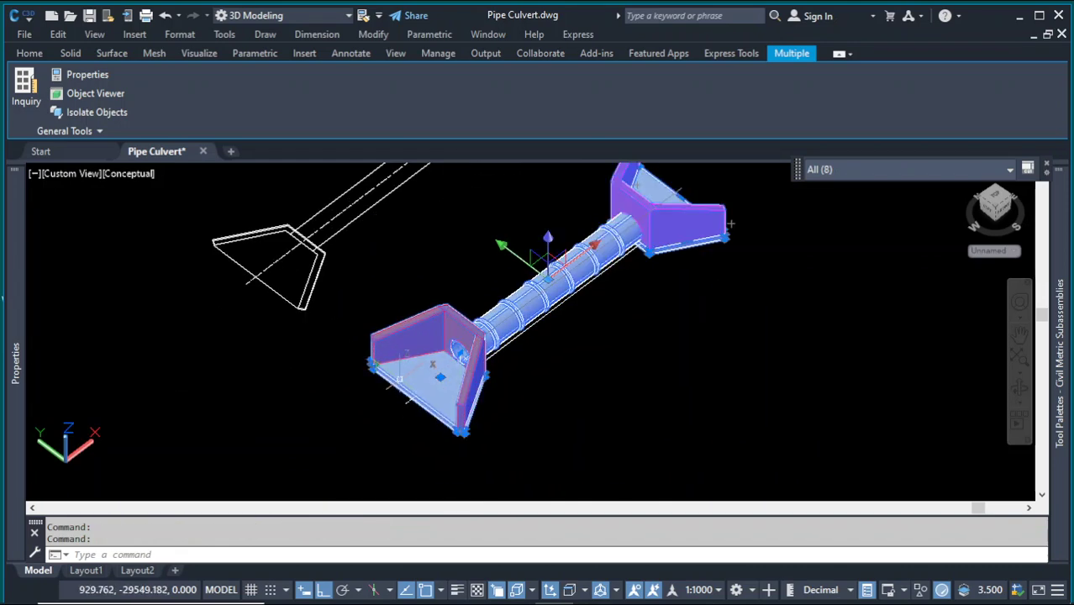
pyautogui.press('Delete')
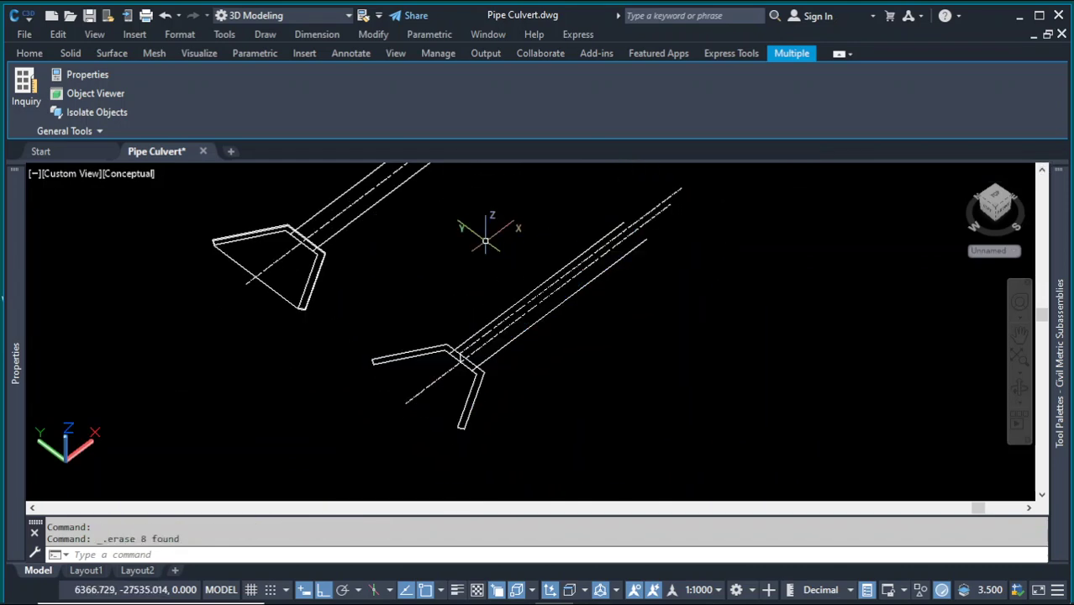
# - In the Top view, move the whole longitudinal section drawing about 23,800 units straight up, closer to the plan drawings
pyautogui.scroll(-3, 564, 324)
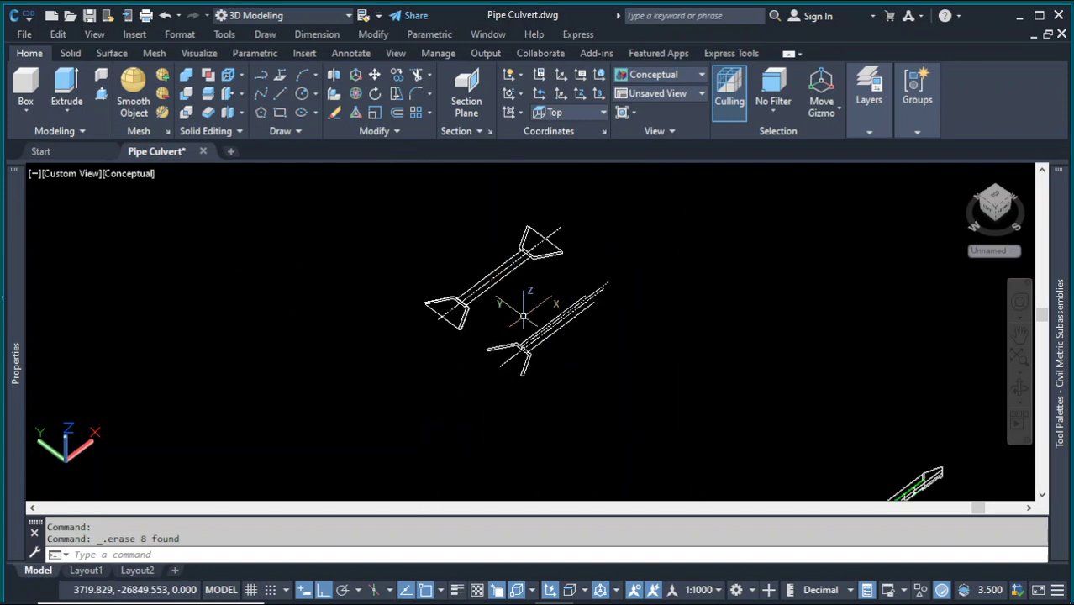
pyautogui.click(73, 175)
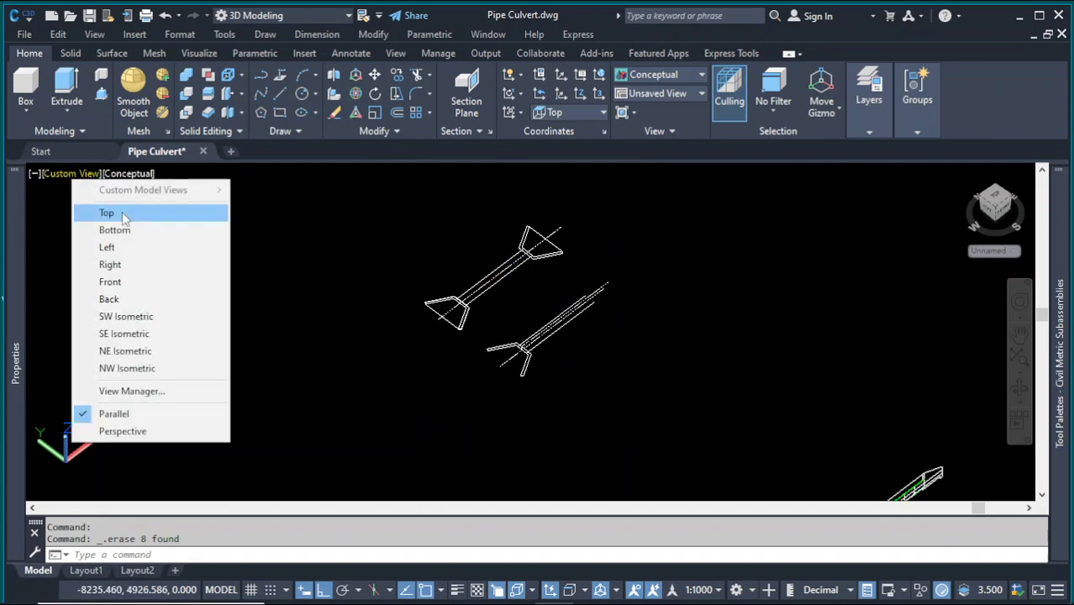
pyautogui.click(124, 215)
pyautogui.scroll(2, 563, 329)
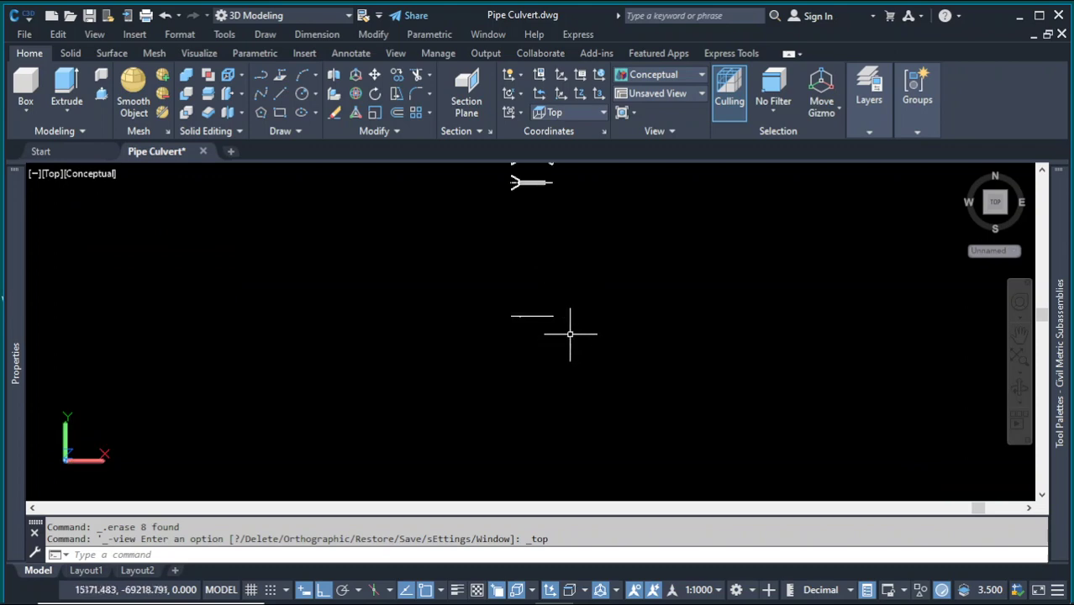
pyautogui.click(570, 332)
pyautogui.click(390, 261)
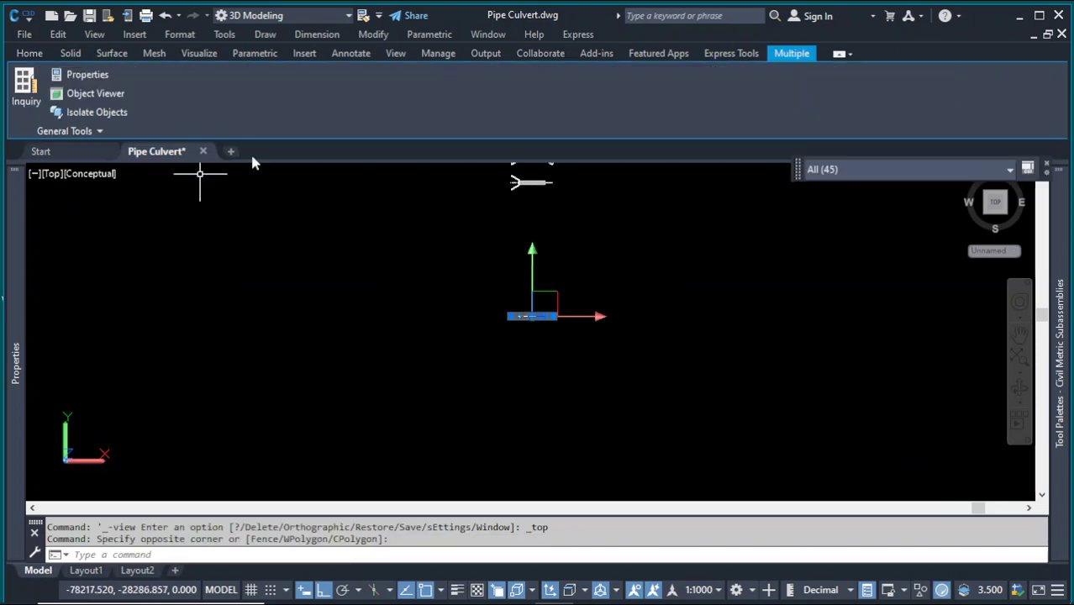
pyautogui.click(28, 53)
pyautogui.click(374, 75)
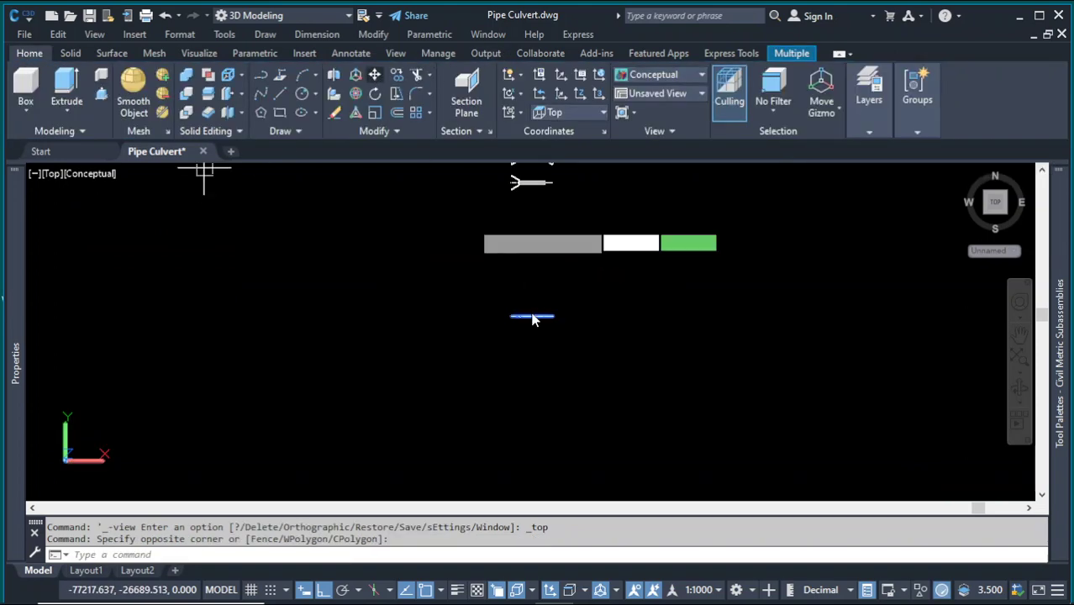
pyautogui.click(589, 373)
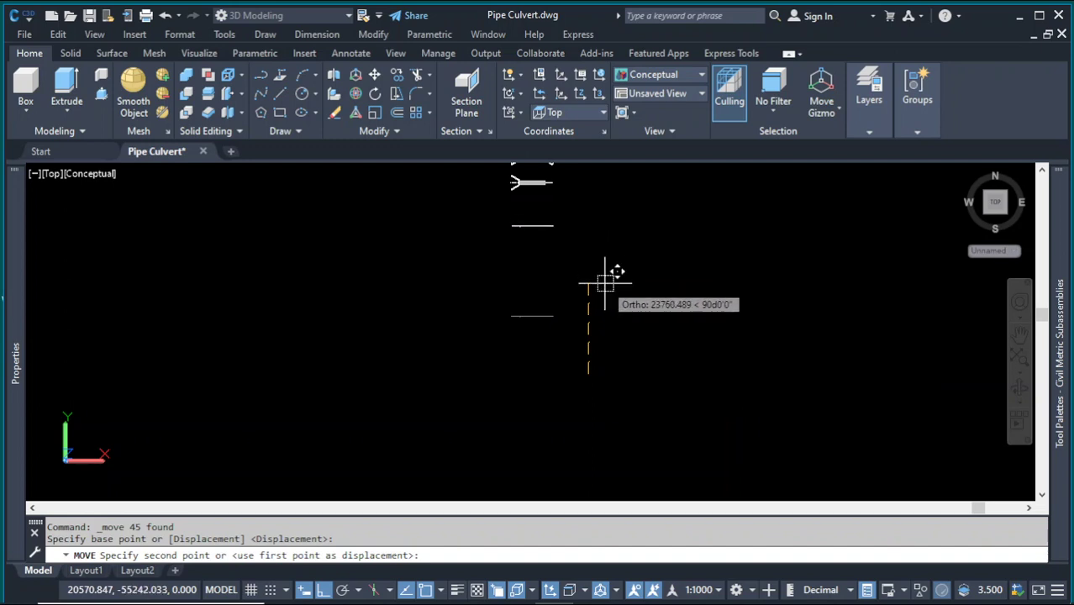
pyautogui.press('Escape')
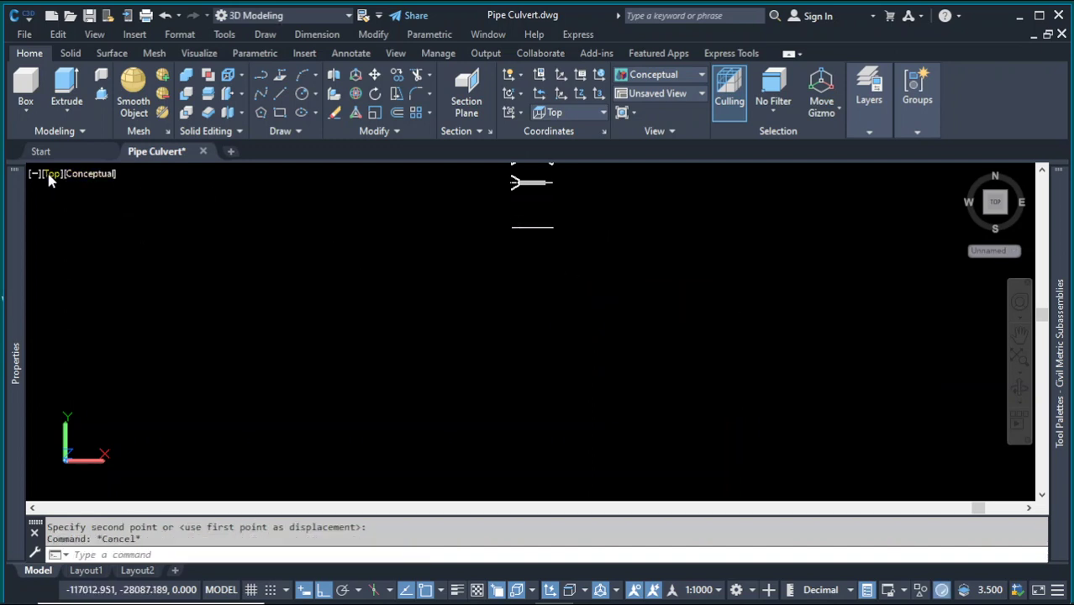
# - Switch to the Front view and examine the dimensions at the top of the headwall in the longitudinal section
pyautogui.click(51, 174)
pyautogui.click(85, 281)
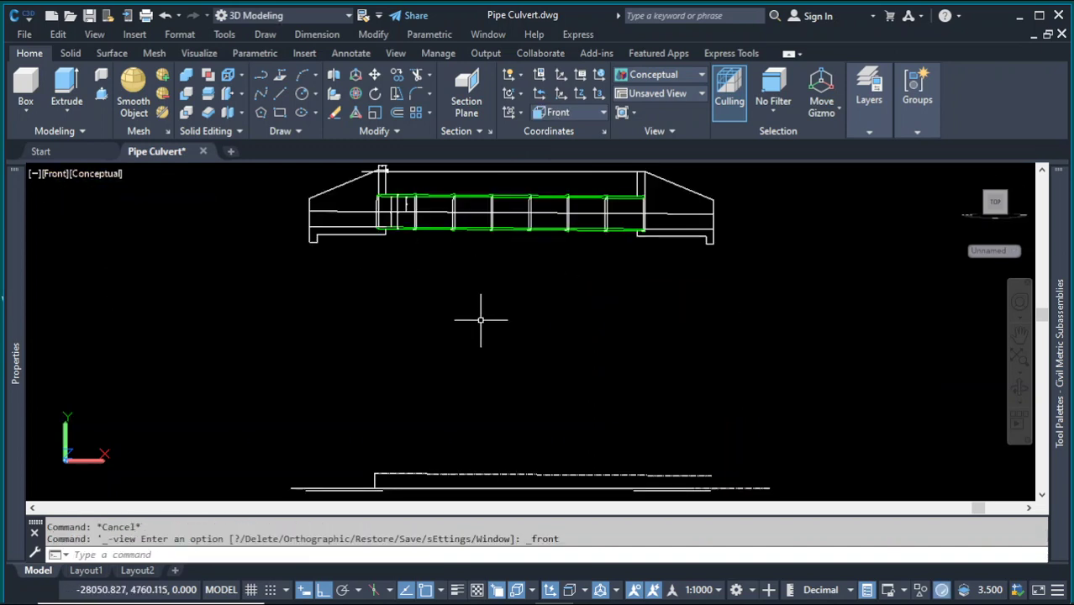
pyautogui.scroll(-4, 481, 320)
pyautogui.scroll(7, 471, 269)
pyautogui.click(456, 232)
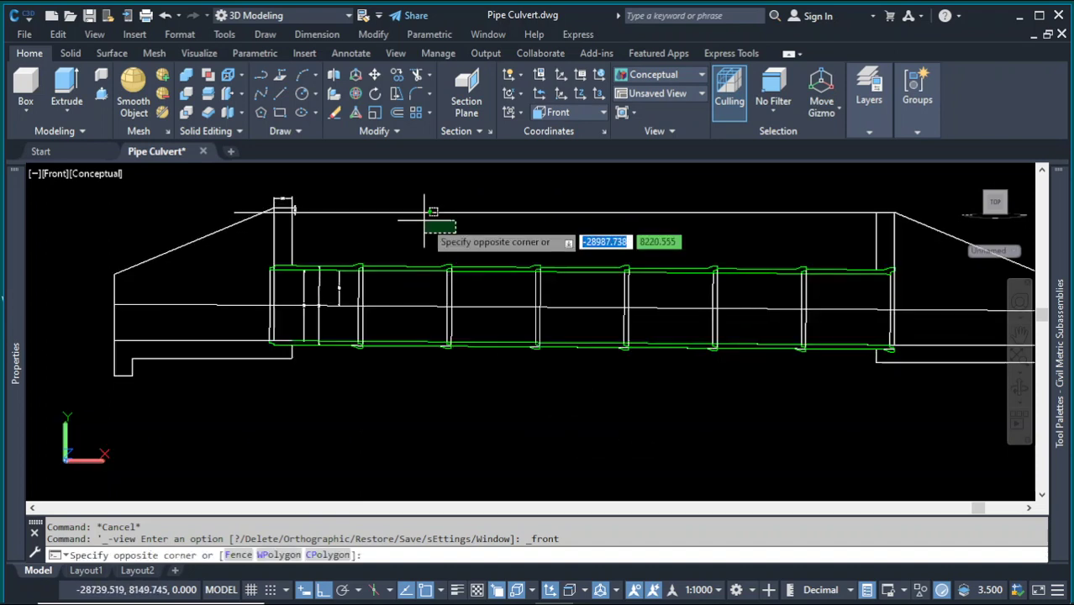
pyautogui.scroll(8, 353, 202)
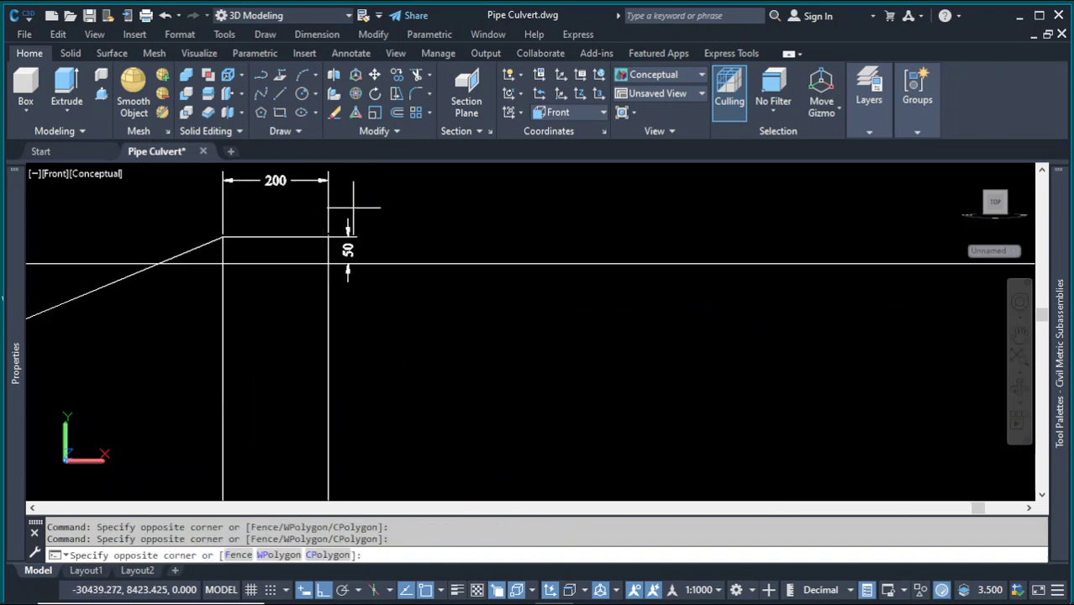
pyautogui.press('Escape')
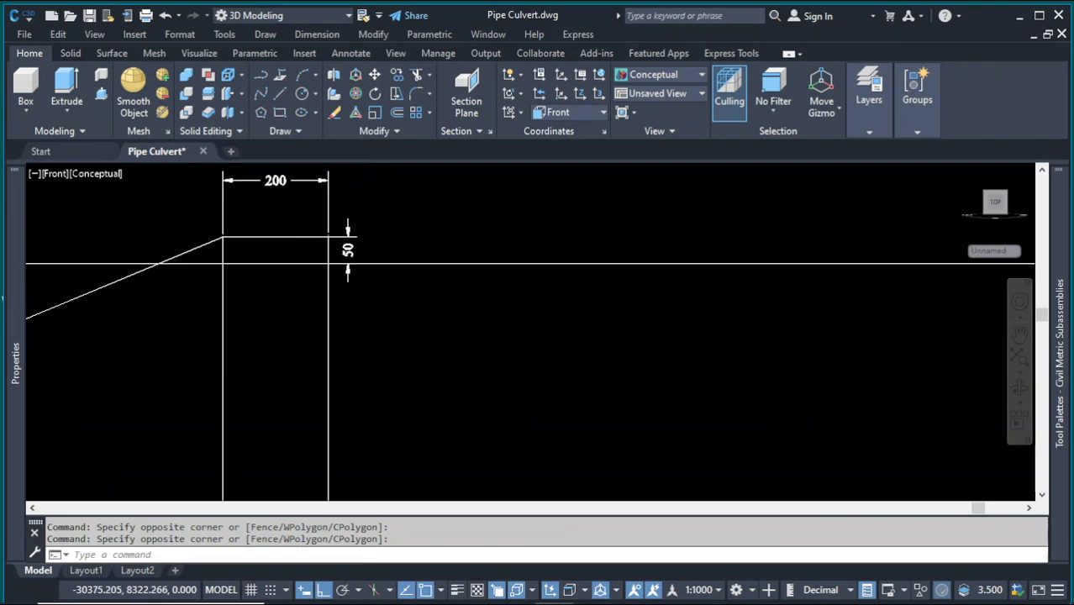
# - Examine the pipe segments, joints and end walls along the full longitudinal section
pyautogui.scroll(-5, 384, 248)
pyautogui.scroll(-2, 745, 319)
pyautogui.click(711, 253)
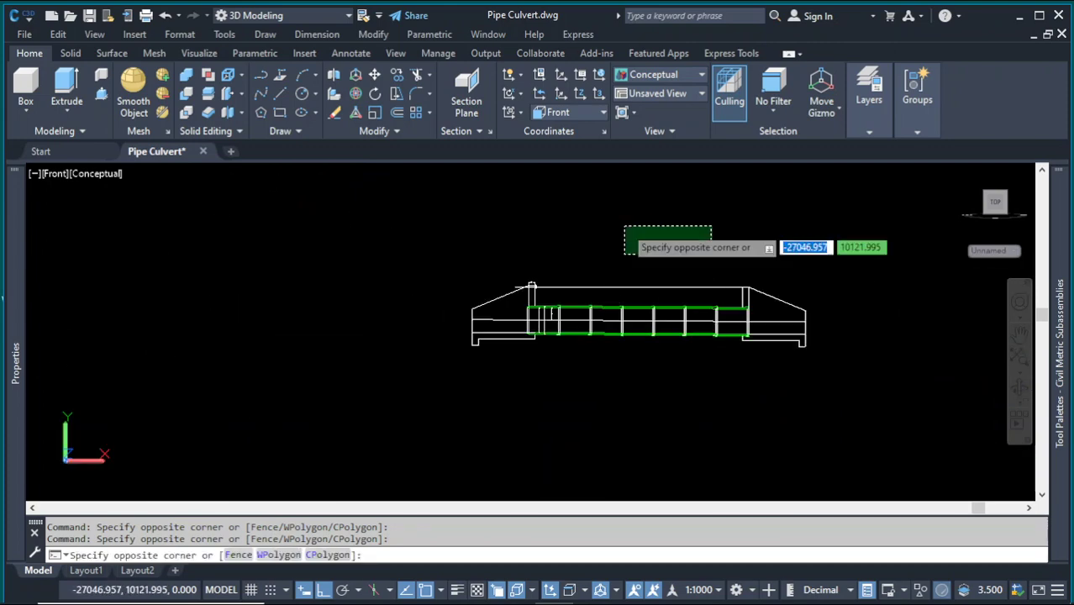
pyautogui.scroll(3, 788, 313)
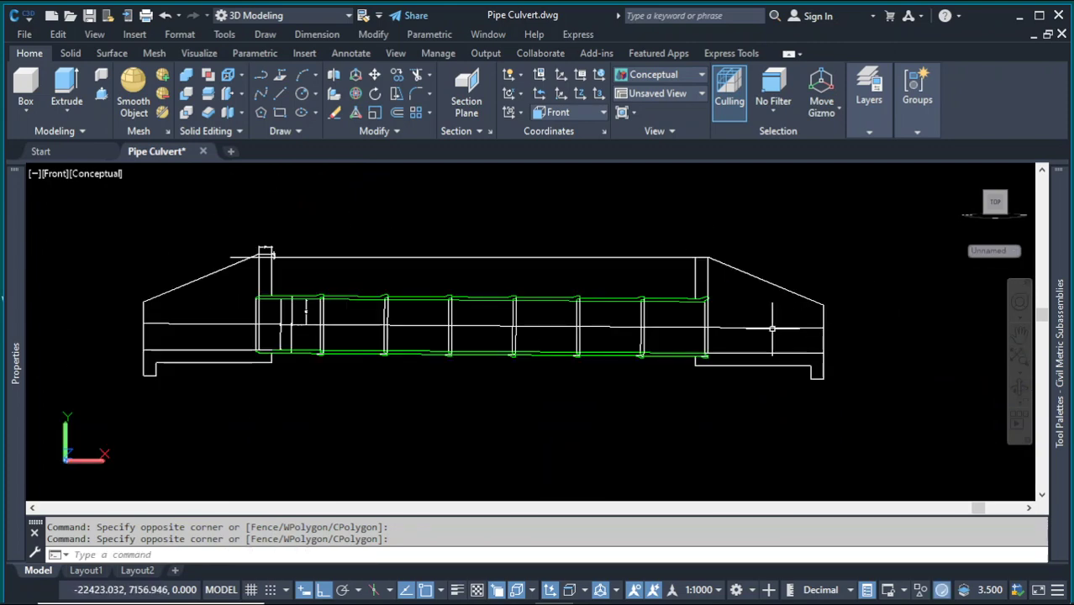
pyautogui.click(817, 214)
pyautogui.scroll(3, 290, 332)
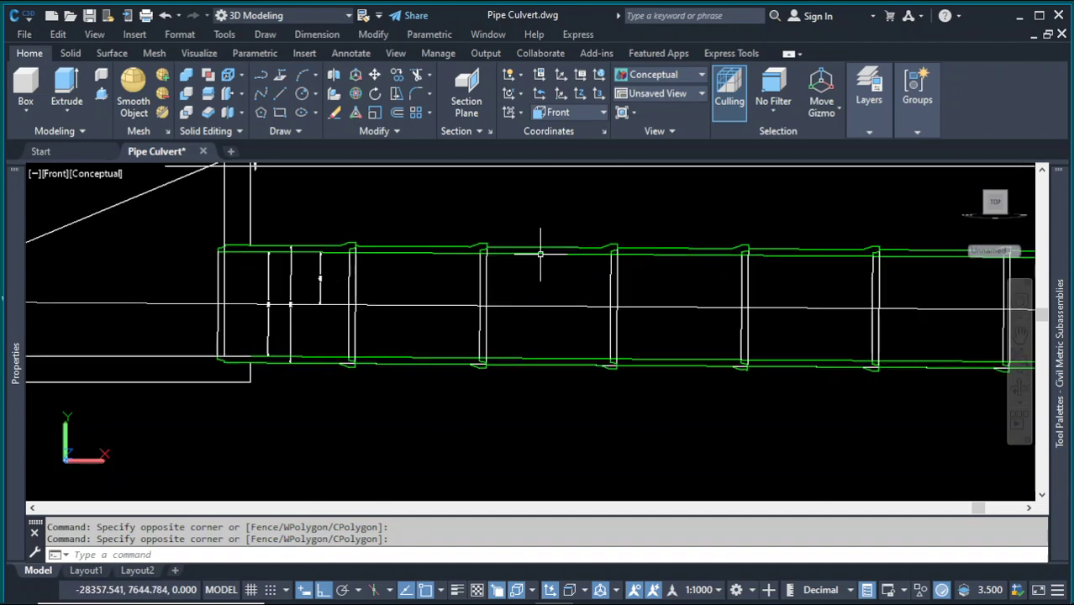
pyautogui.scroll(-3, 477, 259)
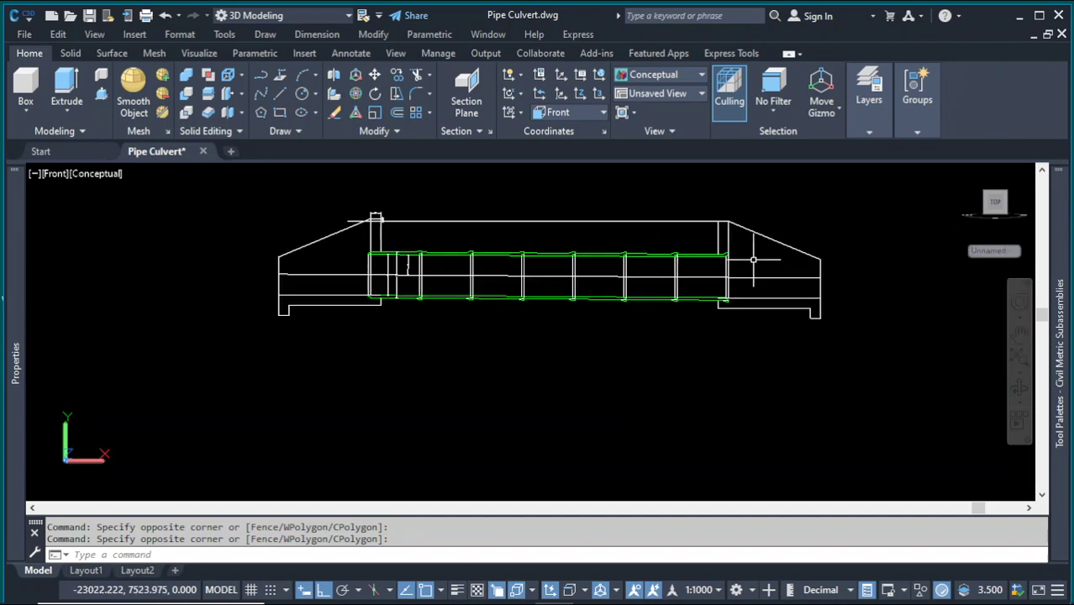
pyautogui.scroll(3, 642, 252)
pyautogui.scroll(-4, 621, 296)
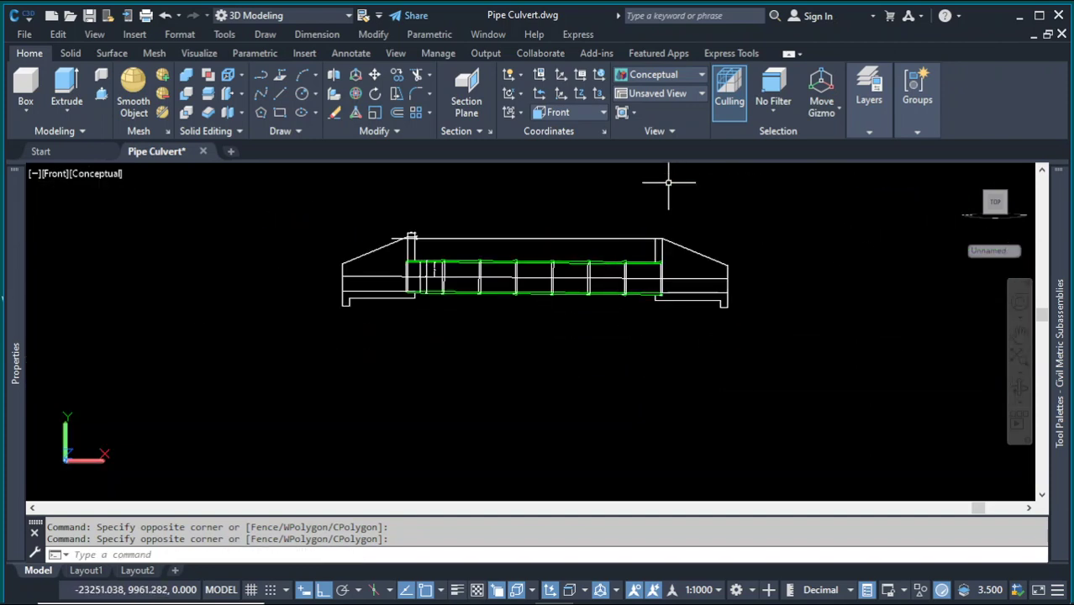
pyautogui.scroll(2, 379, 258)
pyautogui.scroll(-6, 522, 324)
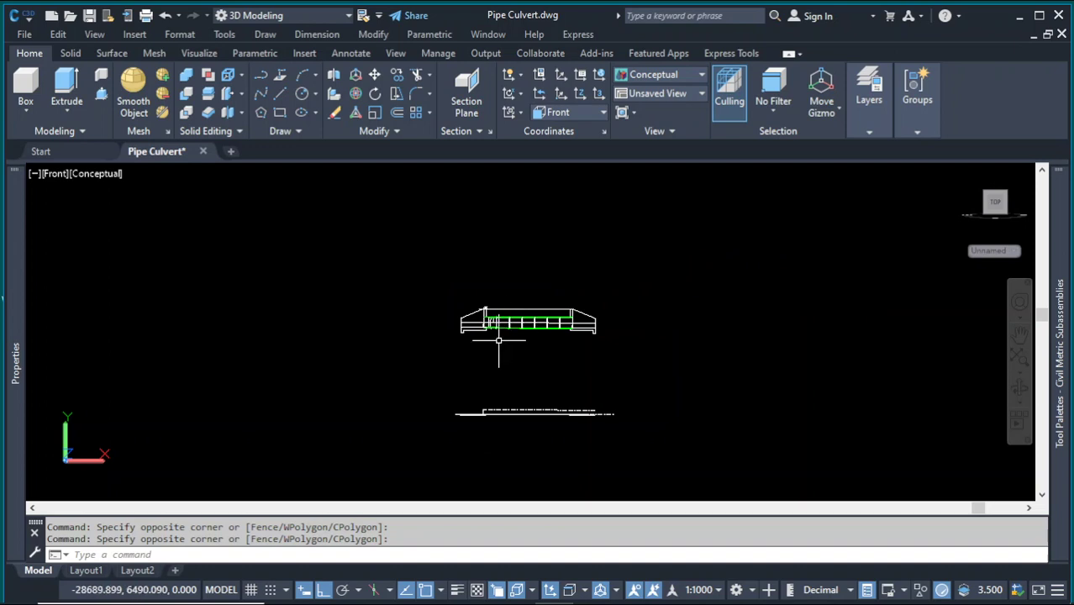
# - Switch to the Top view and examine the full plan drawing of the culvert with its flared walls at both ends
pyautogui.click(55, 174)
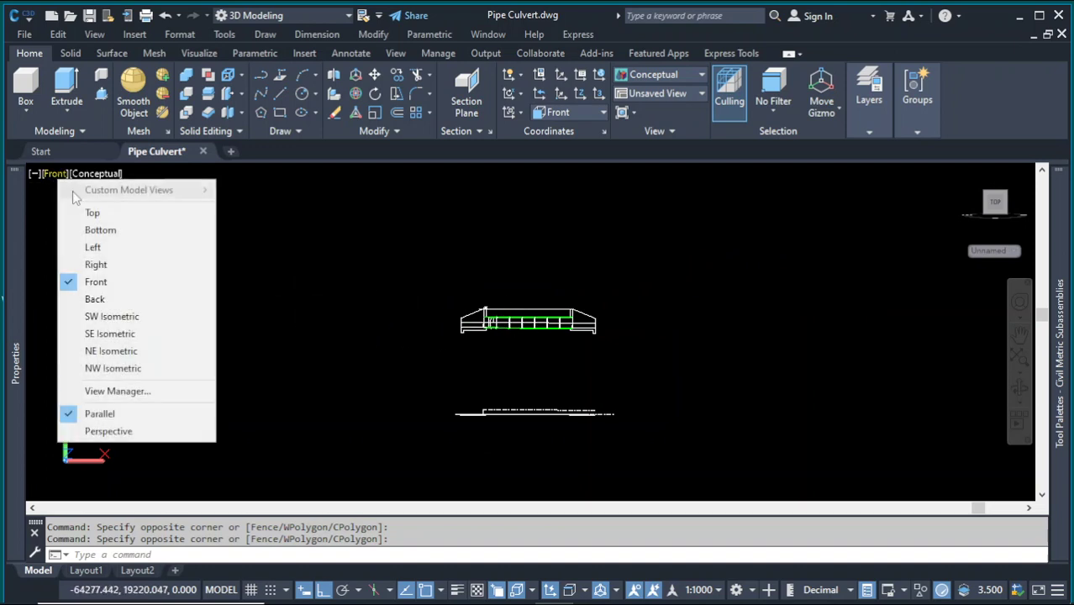
pyautogui.click(94, 212)
pyautogui.moveTo(543, 228); pyautogui.dragTo(533, 312, button='middle')
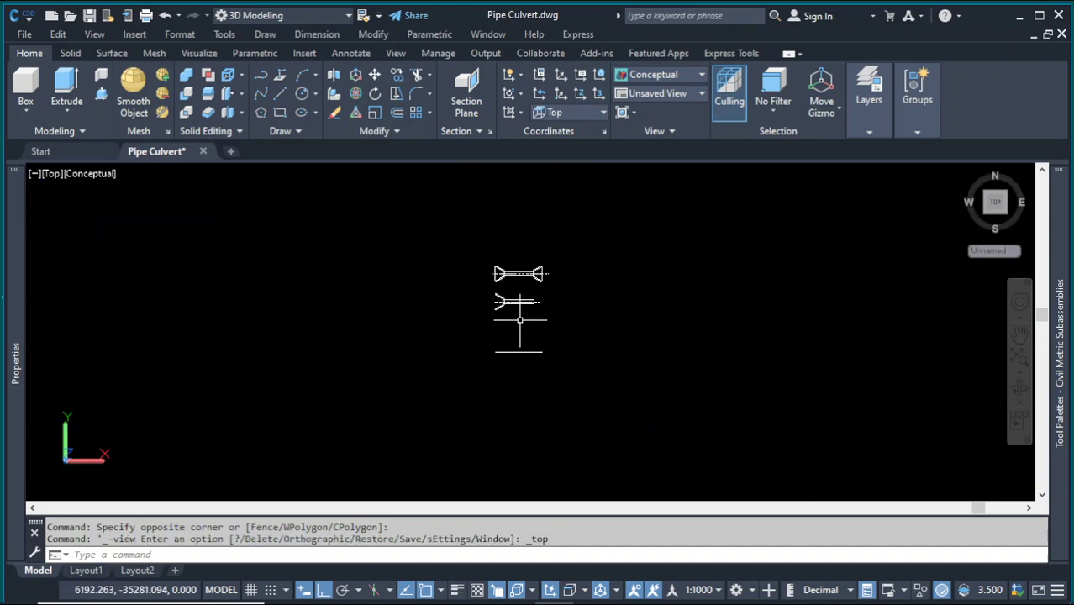
pyautogui.scroll(4, 539, 264)
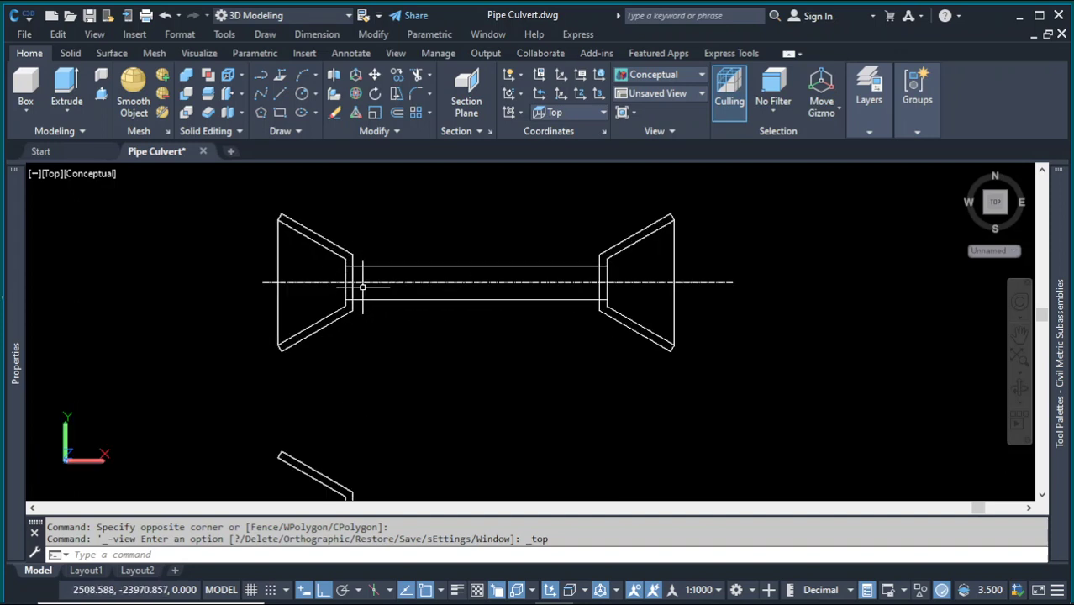
pyautogui.click(401, 193)
pyautogui.click(401, 193)
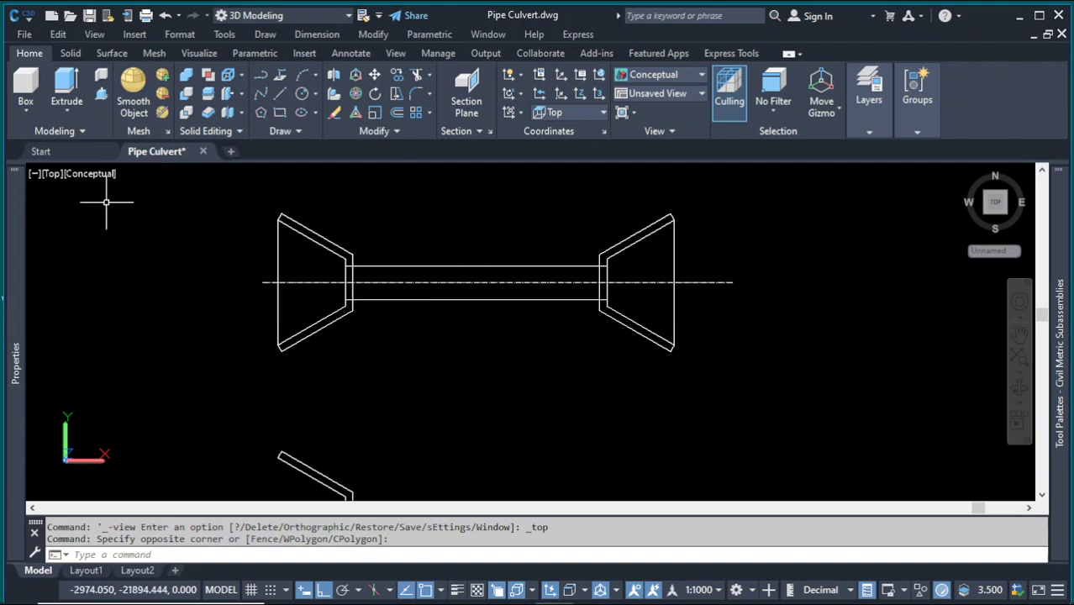
# - Return to the Front view and examine where the pipe's underside meets the base slab in the longitudinal section
pyautogui.moveTo(19, 177)
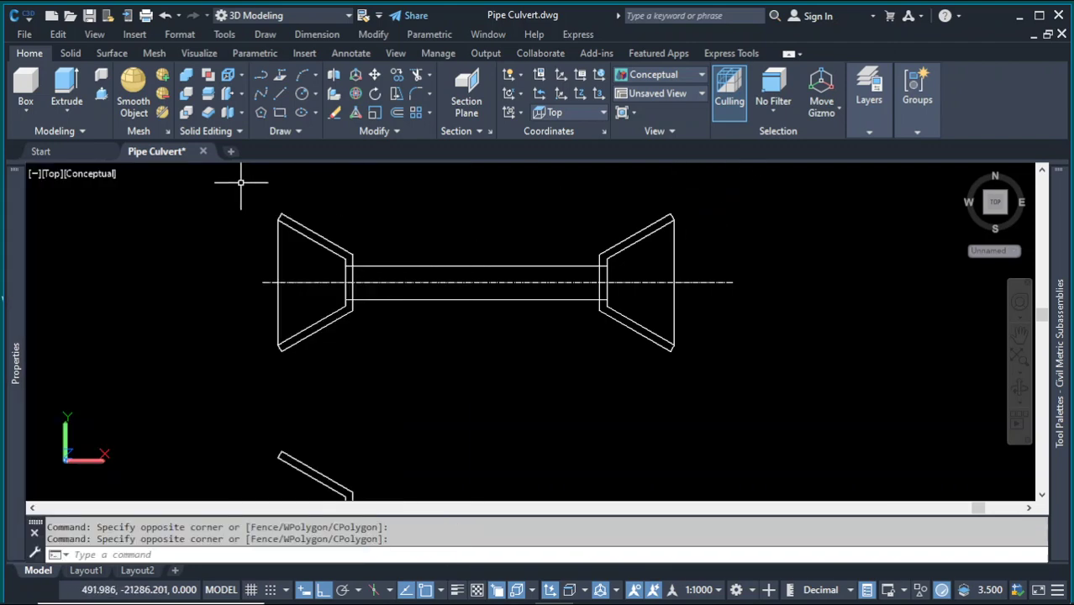
pyautogui.click(58, 182)
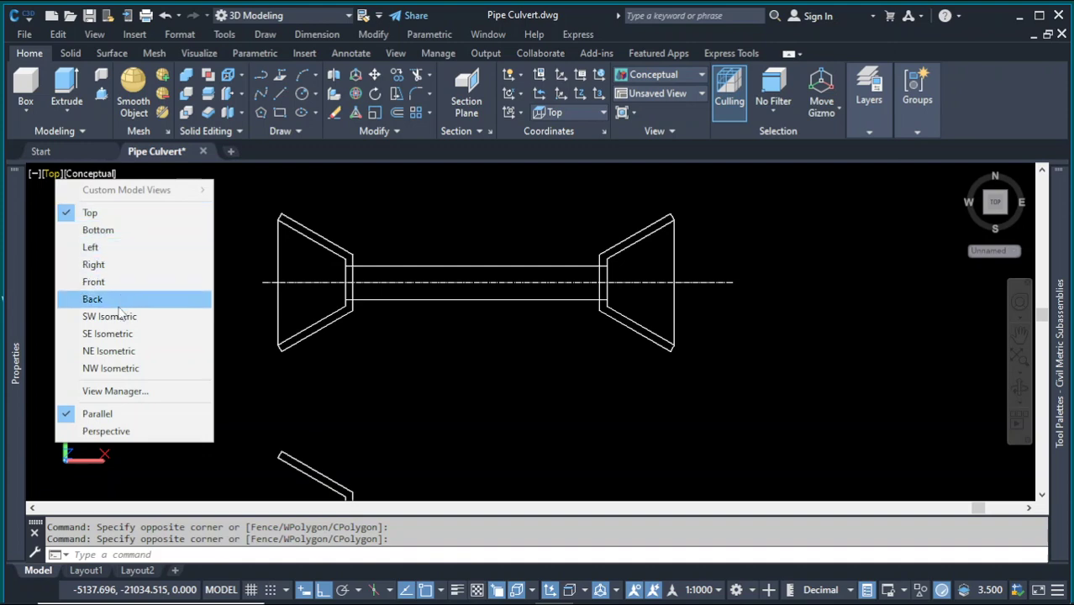
pyautogui.click(92, 281)
pyautogui.scroll(-2, 496, 287)
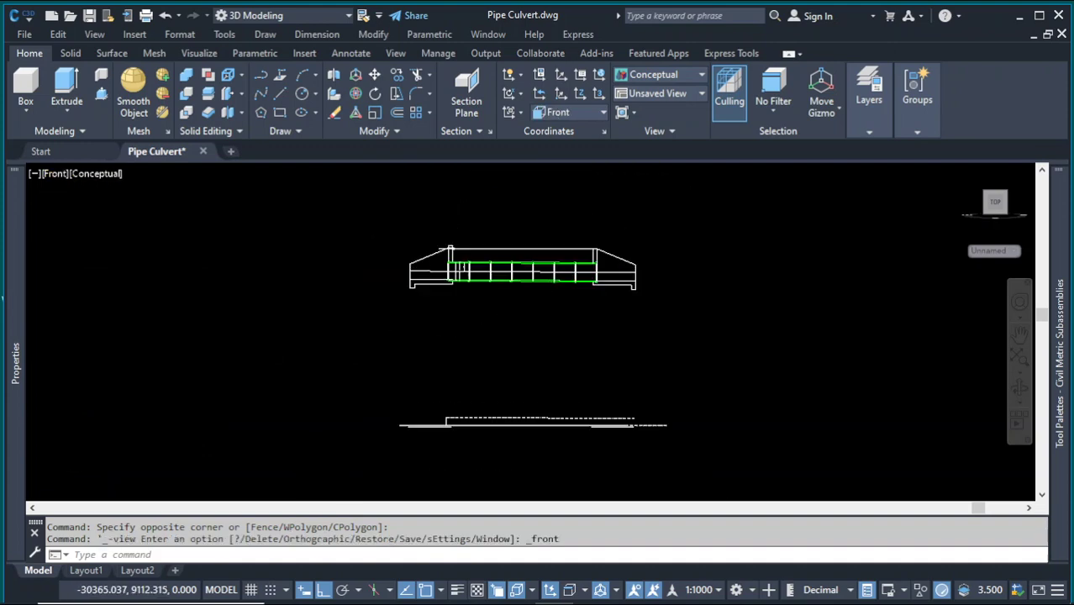
pyautogui.scroll(6, 504, 307)
pyautogui.scroll(-2, 484, 301)
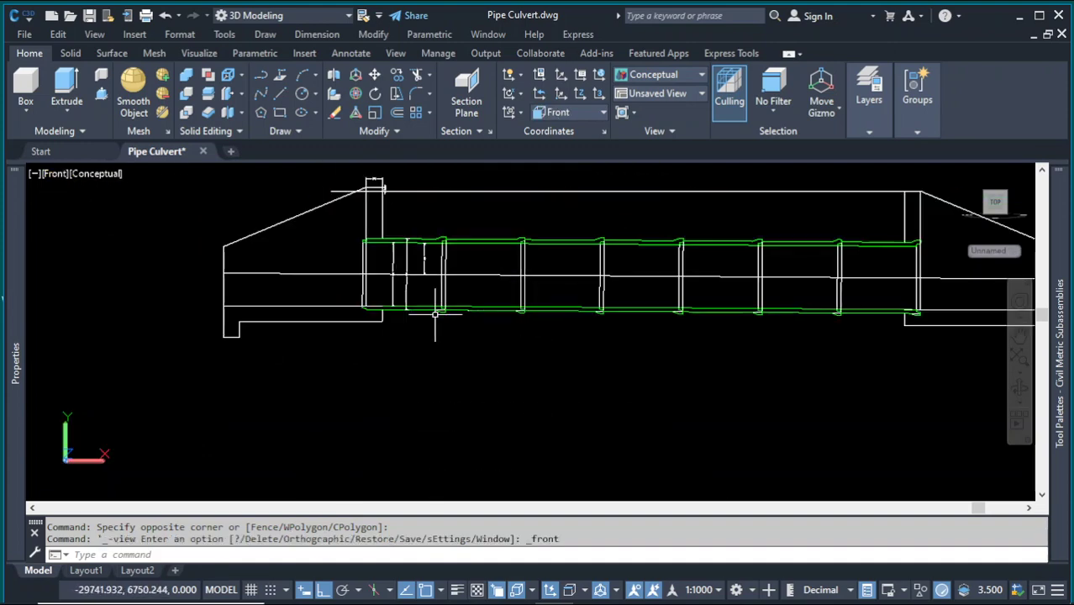
pyautogui.scroll(3, 438, 308)
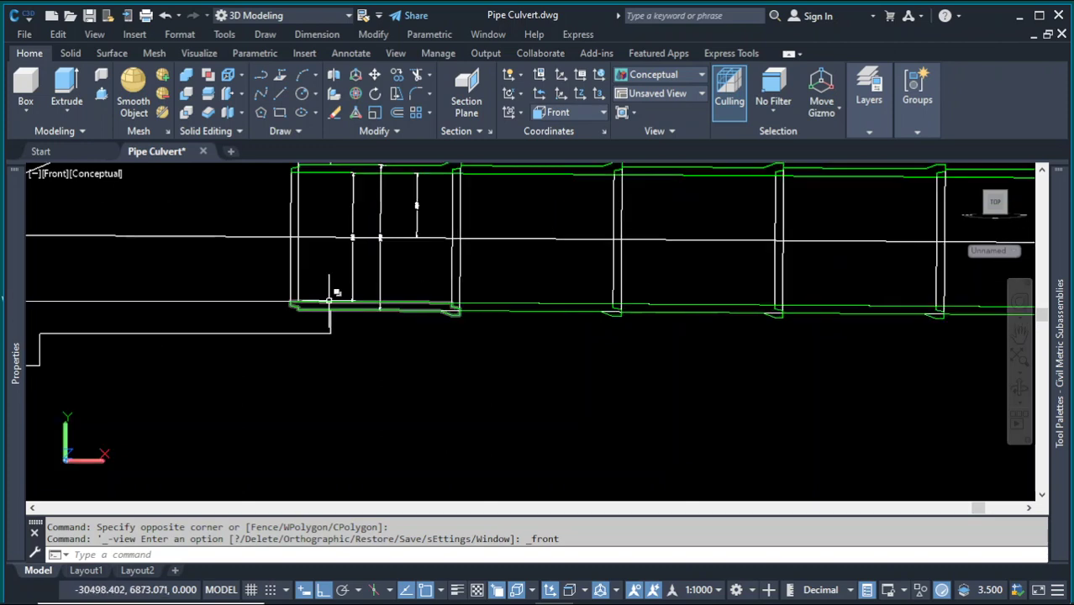
# - Select the line along the pipe's inner bottom, follow it between the two base slabs, and clear the selection
pyautogui.click(491, 301)
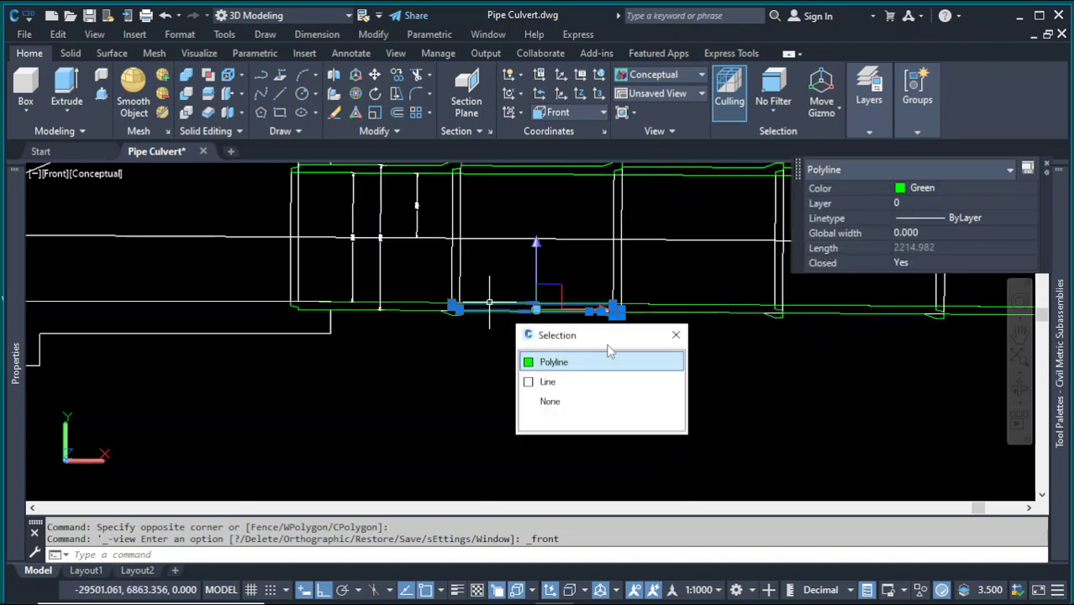
pyautogui.click(603, 383)
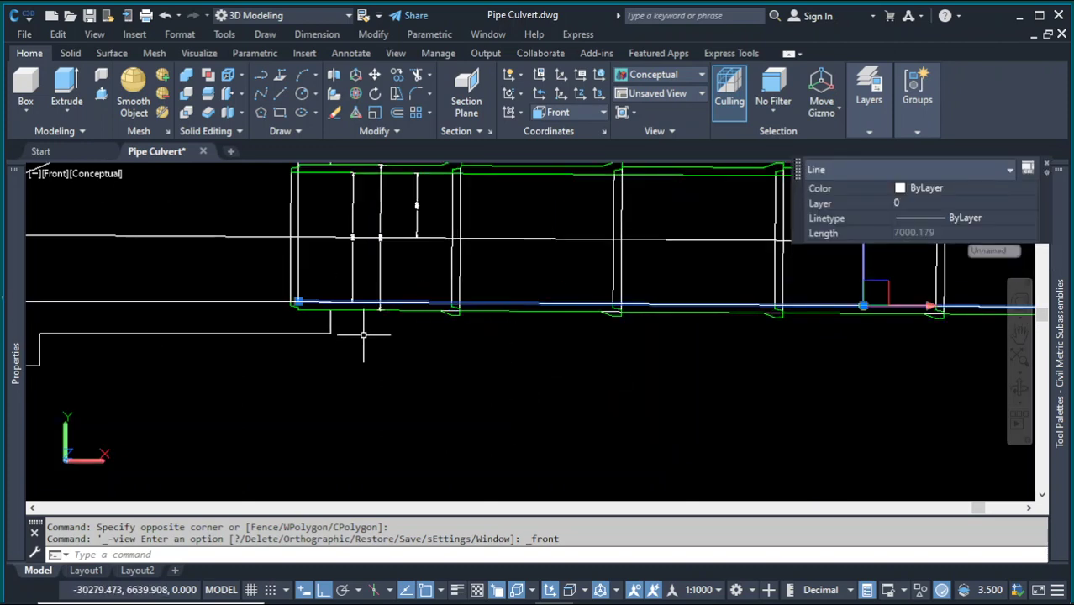
pyautogui.scroll(-2, 363, 335)
pyautogui.scroll(-2, 635, 303)
pyautogui.scroll(4, 786, 318)
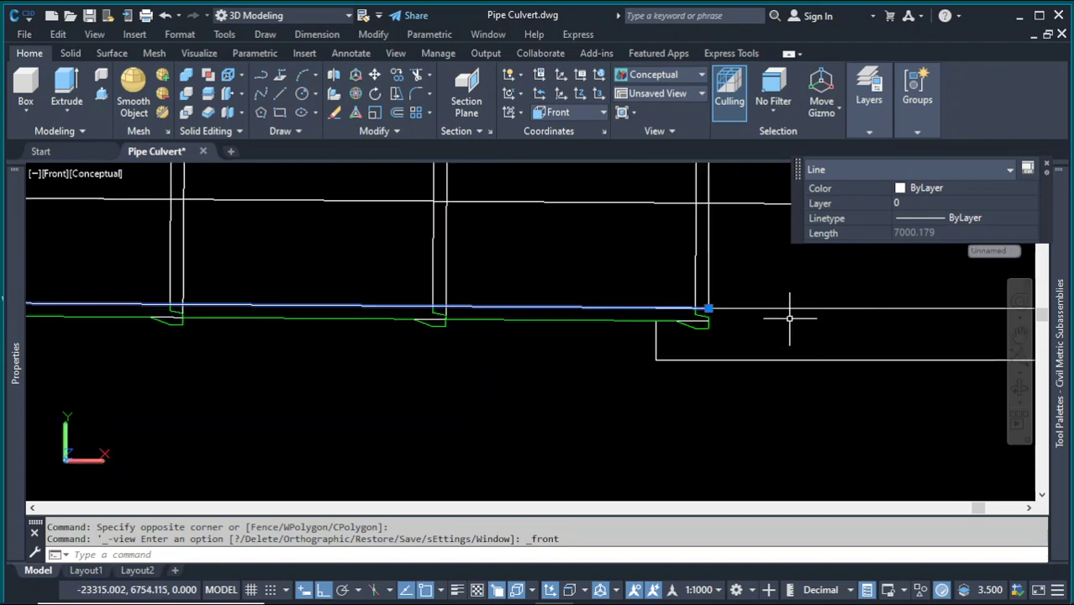
pyautogui.scroll(2, 710, 316)
pyautogui.scroll(-2, 775, 317)
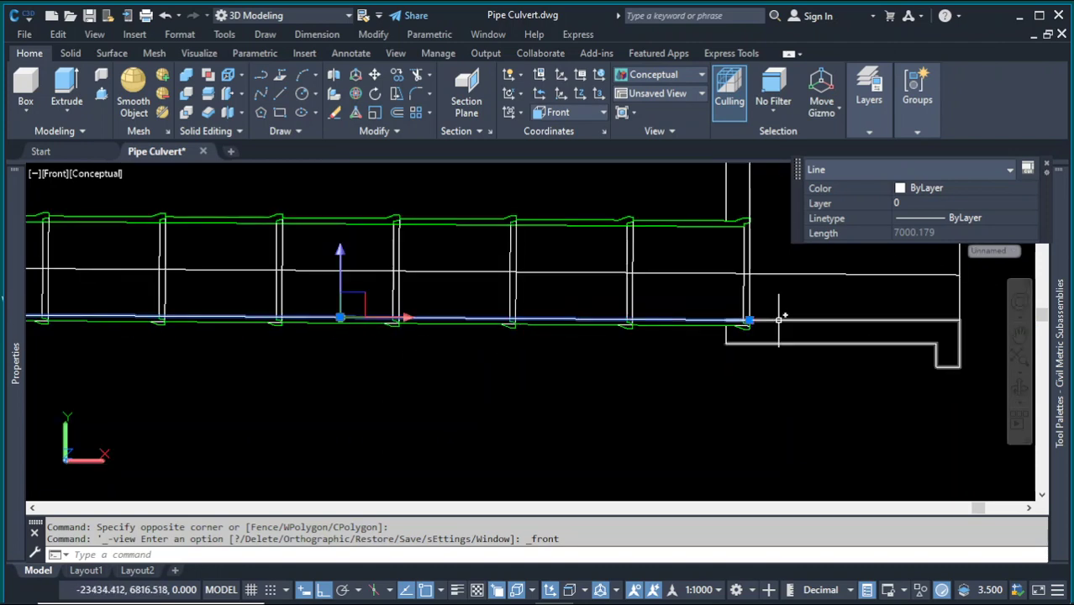
pyautogui.scroll(-3, 781, 317)
pyautogui.scroll(2, 429, 328)
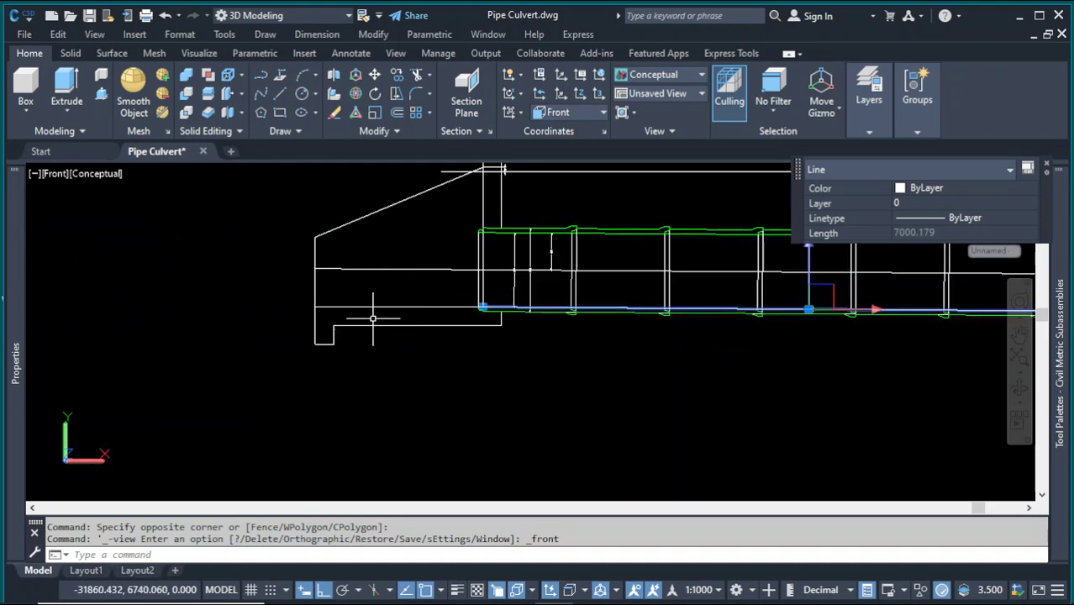
pyautogui.click(512, 357)
pyautogui.click(484, 370)
pyautogui.press('Escape')
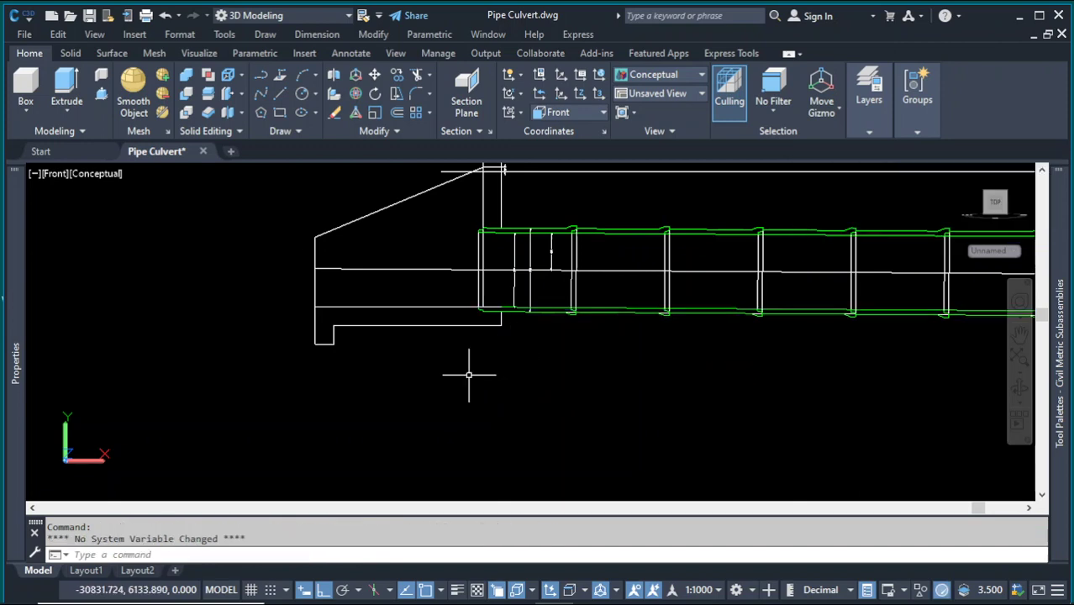
# - Switch to the SW Isometric view and examine how the upright longitudinal section stands beside the two plan drawings
pyautogui.scroll(-2, 459, 376)
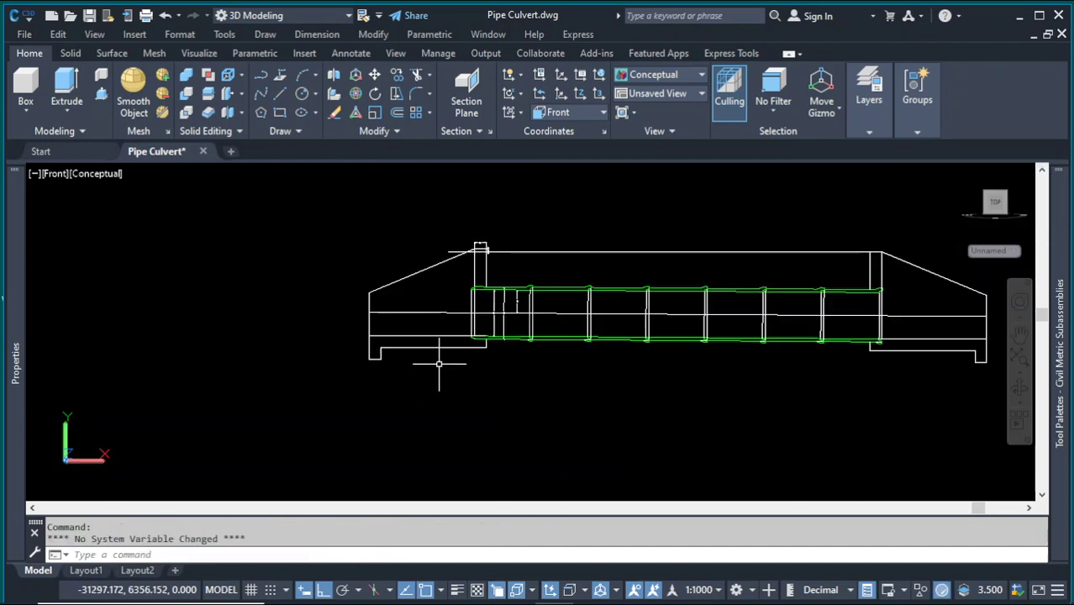
pyautogui.scroll(-3, 439, 364)
pyautogui.scroll(-3, 482, 300)
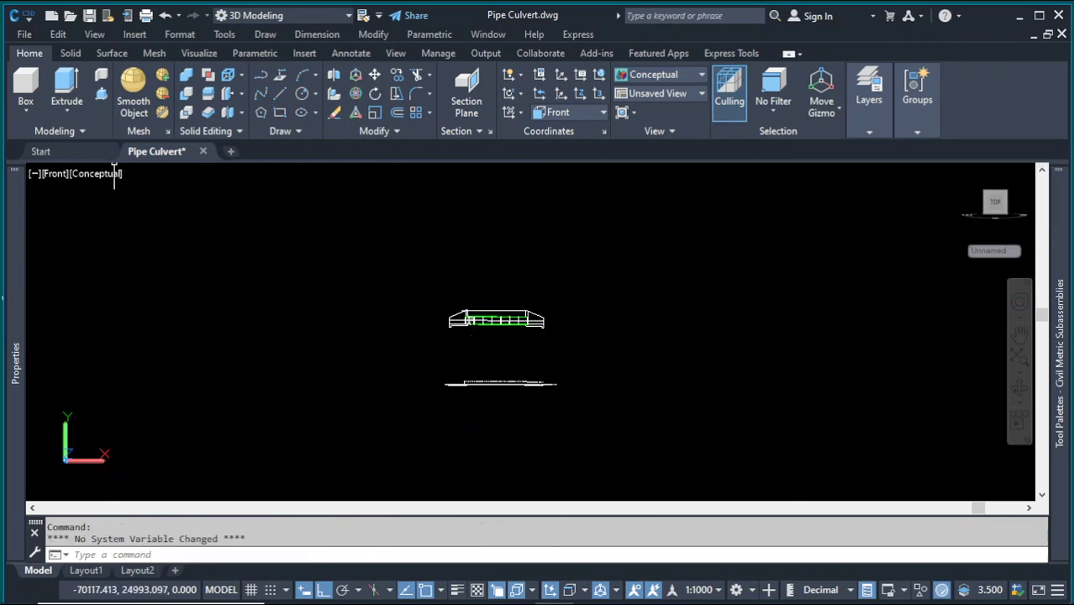
pyautogui.click(60, 175)
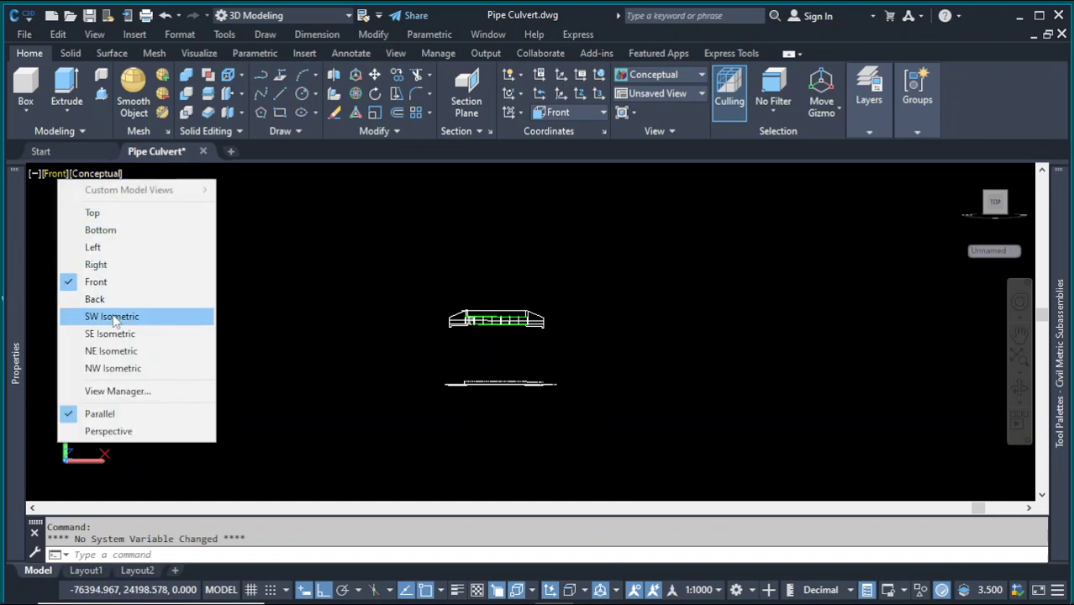
pyautogui.click(111, 316)
pyautogui.scroll(3, 363, 305)
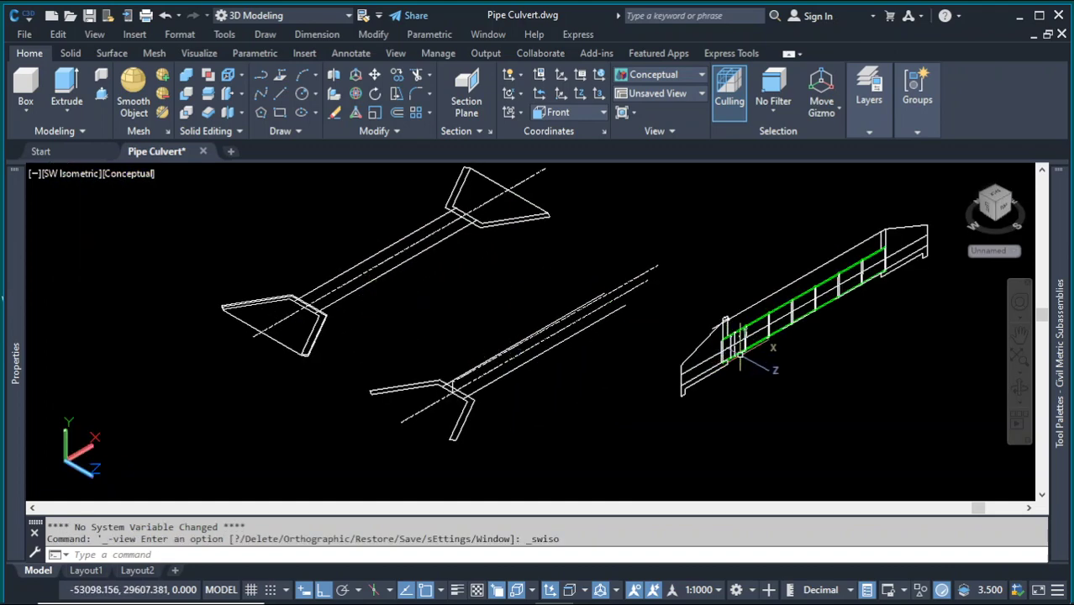
pyautogui.scroll(2, 740, 358)
pyautogui.scroll(-3, 515, 312)
pyautogui.scroll(2, 614, 270)
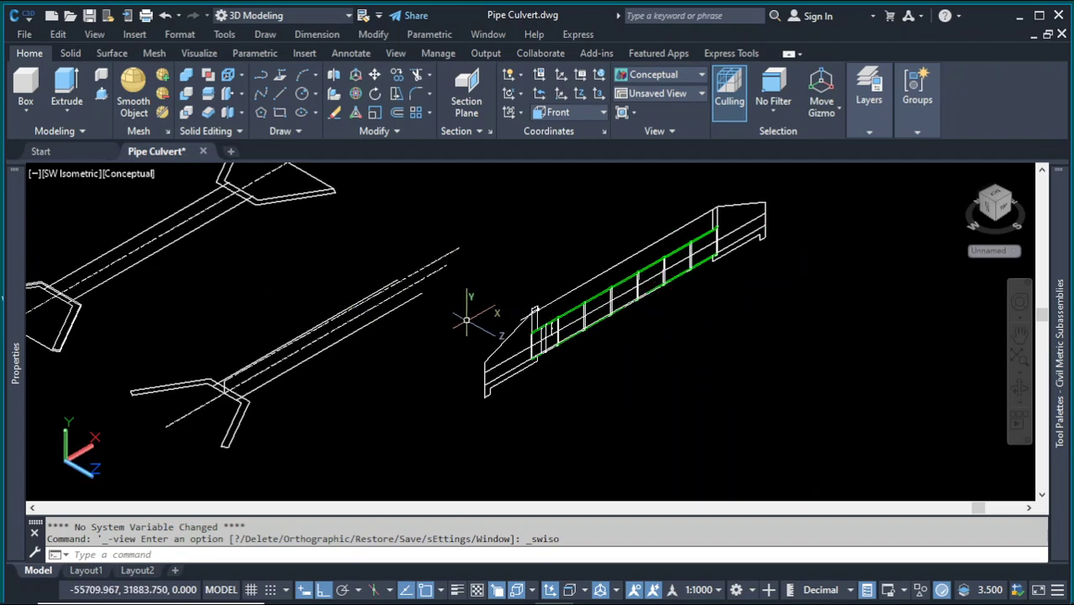
pyautogui.scroll(-2, 496, 330)
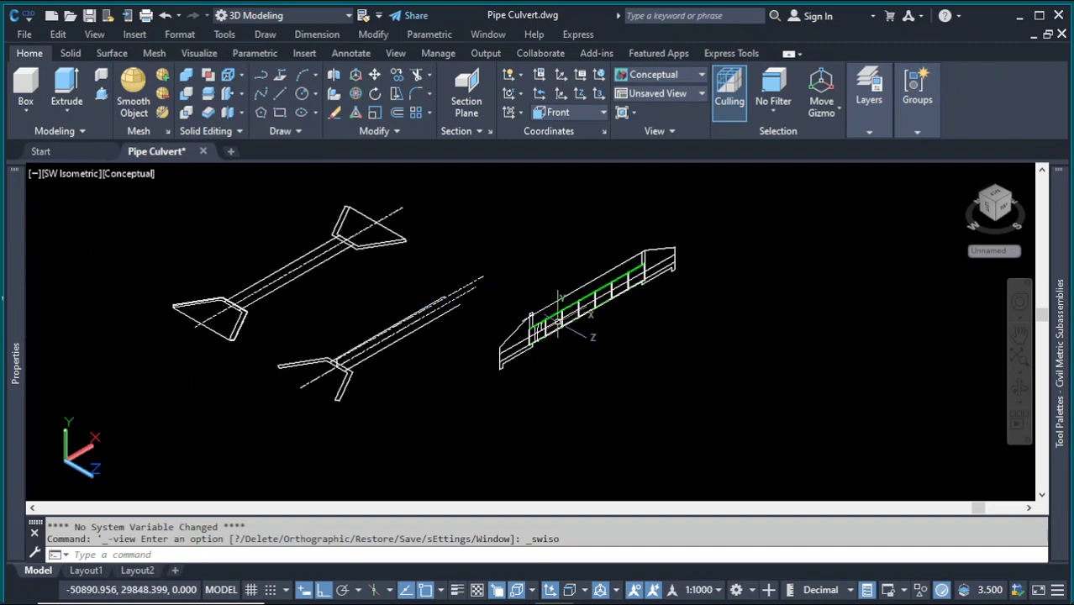
# - Compare the headwall end of the full plan drawing with the matching end of the longitudinal section
pyautogui.scroll(4, 239, 296)
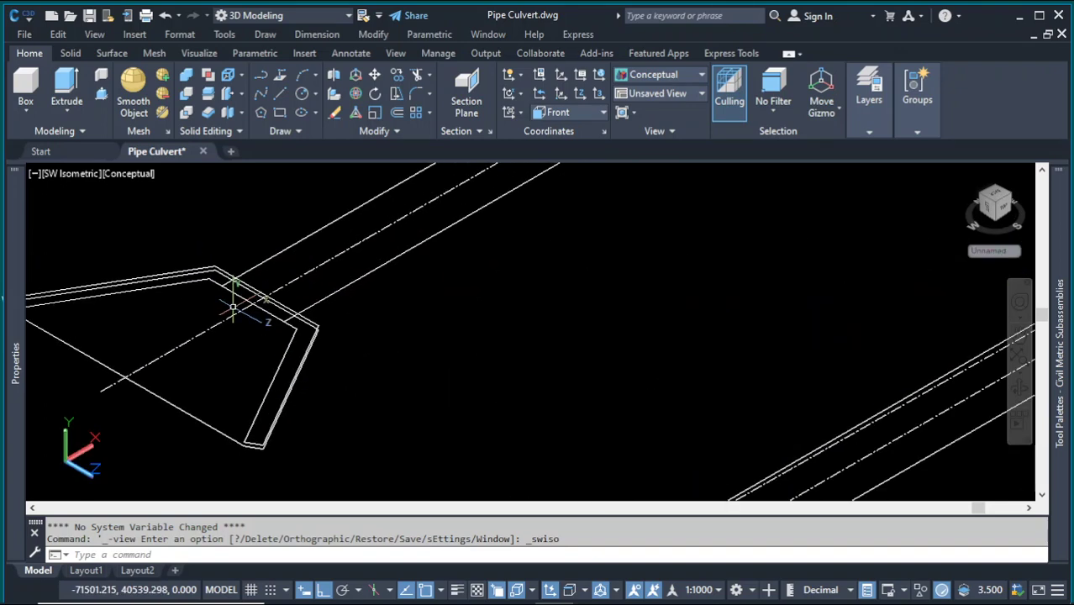
pyautogui.scroll(-2, 353, 275)
pyautogui.scroll(1, 788, 352)
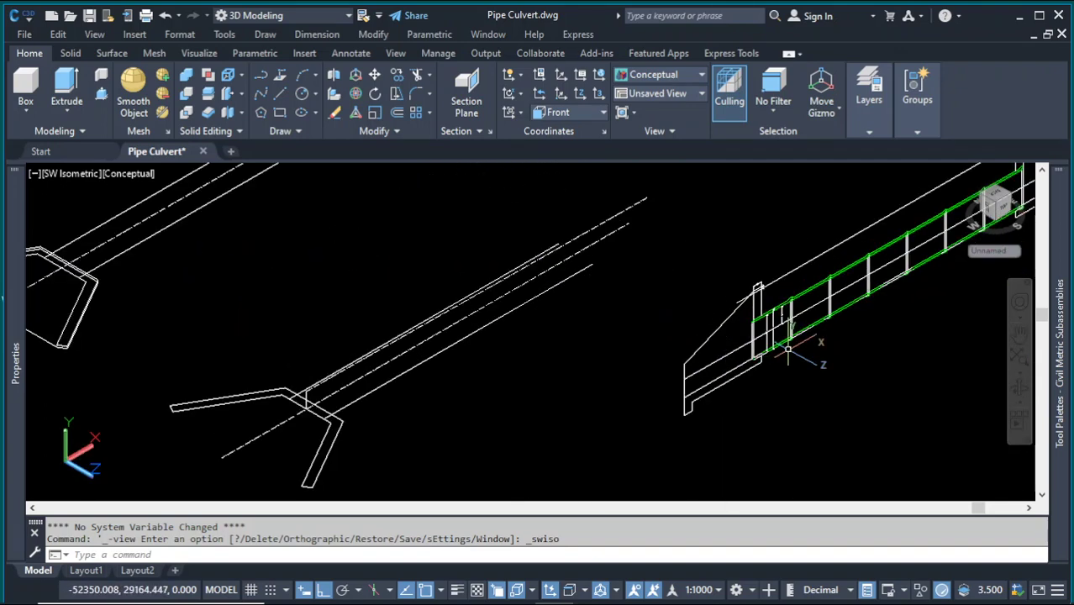
pyautogui.scroll(-2, 690, 382)
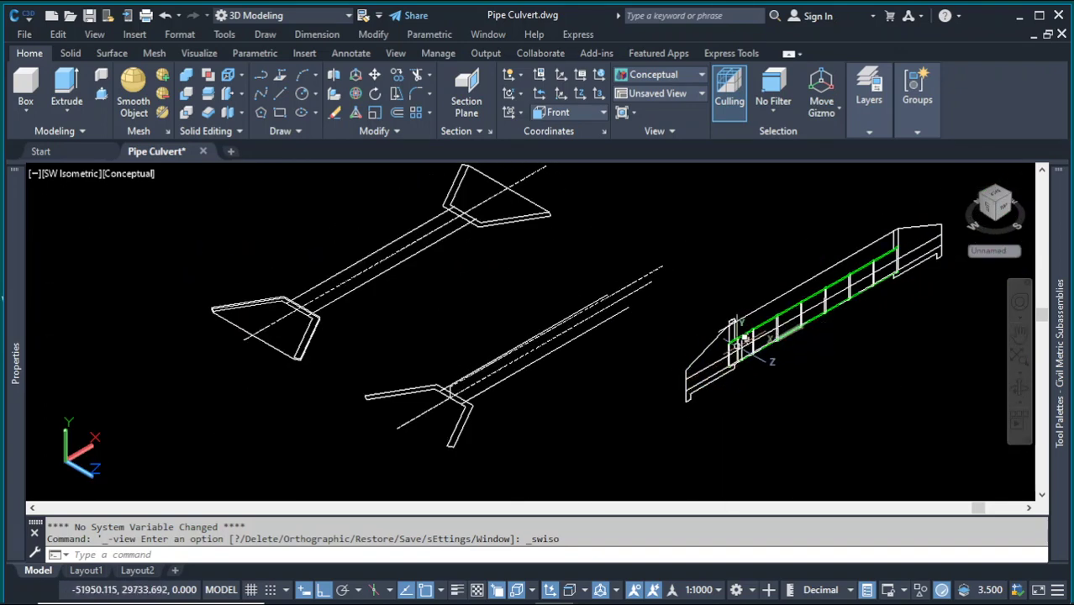
pyautogui.scroll(-2, 716, 355)
pyautogui.click(888, 242)
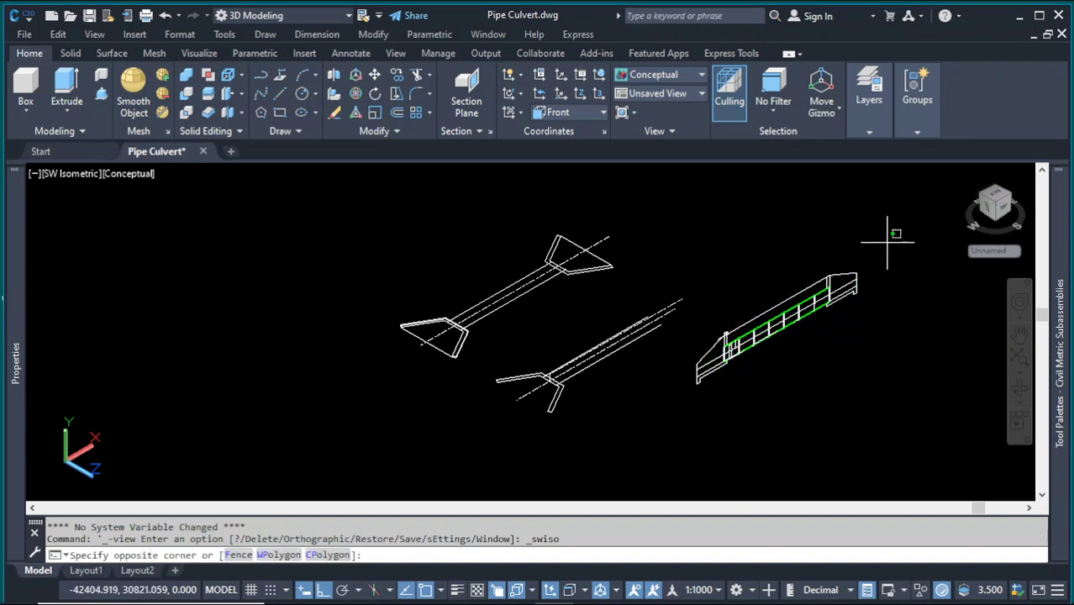
pyautogui.click(688, 408)
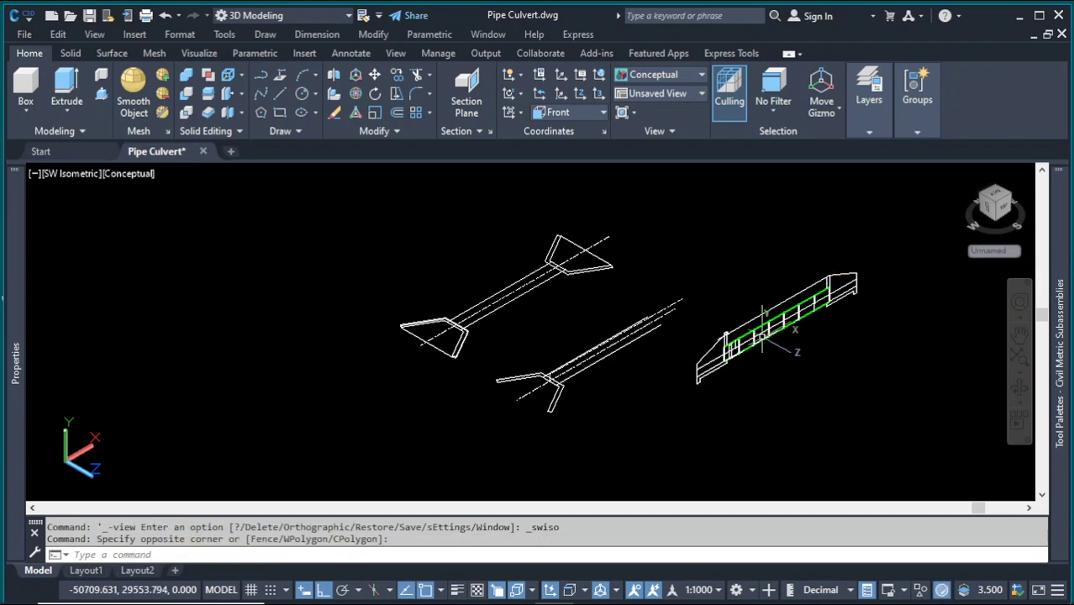
# - Set the visual style to 2D Wireframe for reading the dimensions in the first pipe segment
pyautogui.scroll(5, 698, 348)
pyautogui.scroll(6, 710, 328)
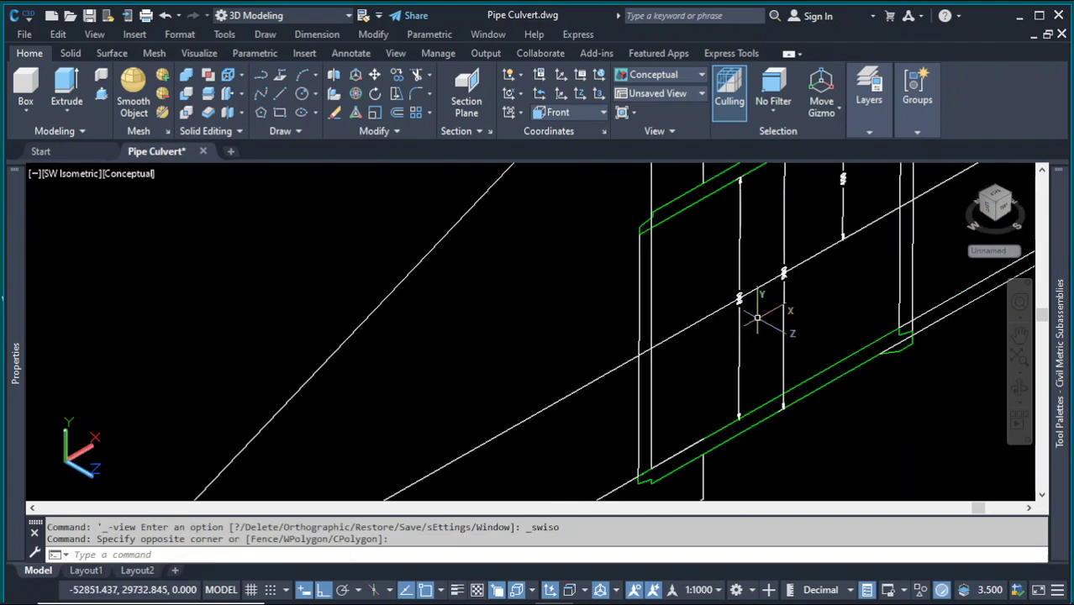
pyautogui.scroll(-3, 723, 303)
pyautogui.scroll(2, 674, 296)
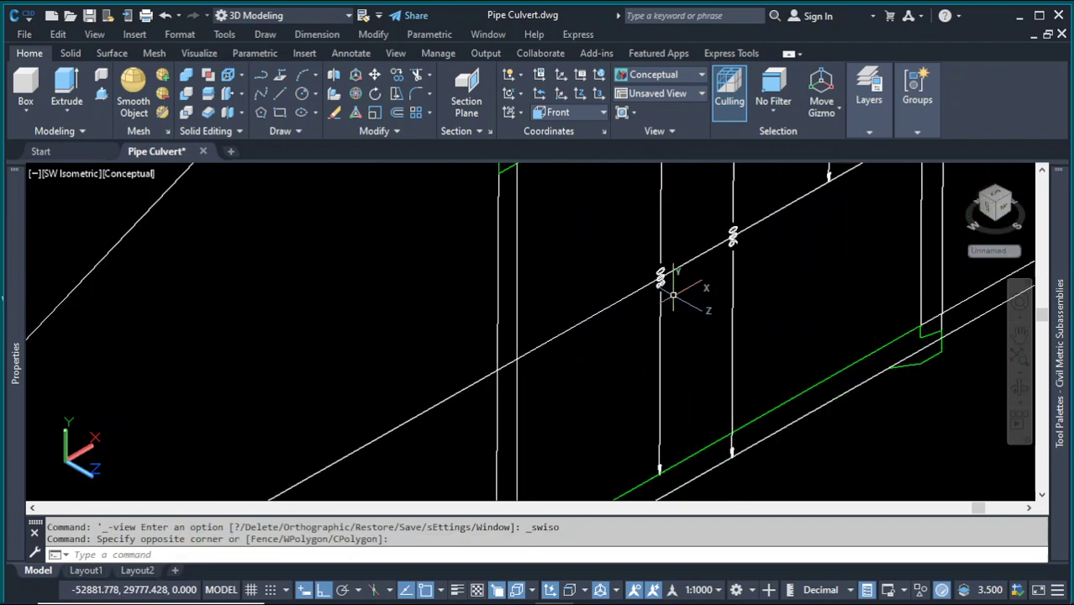
pyautogui.click(126, 174)
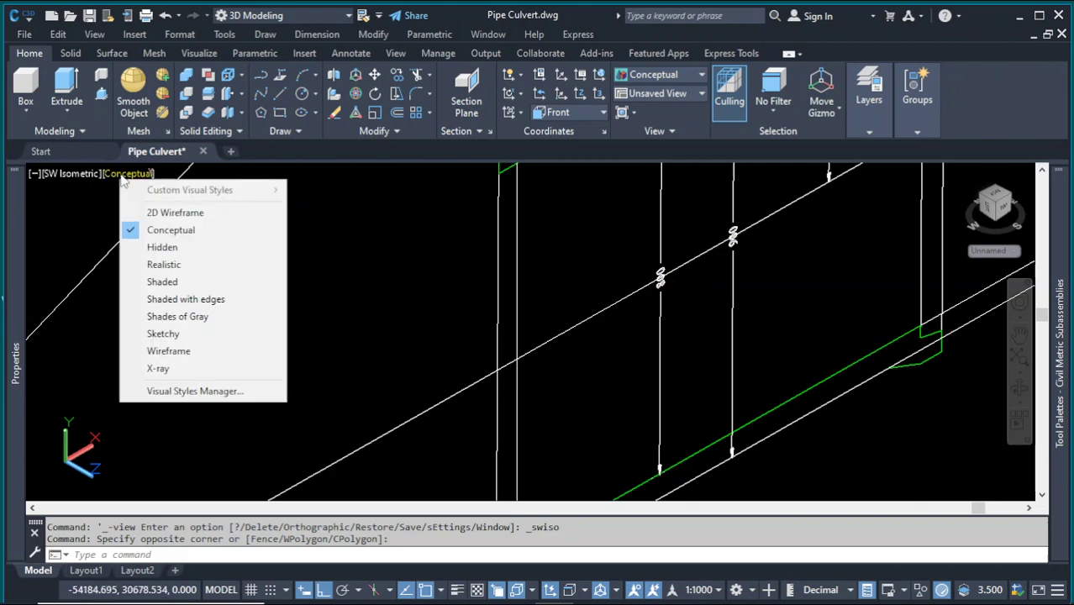
pyautogui.click(177, 214)
# - Examine the vertical pipe diameter dimensions in the first segment of the longitudinal section
pyautogui.scroll(-2, 631, 290)
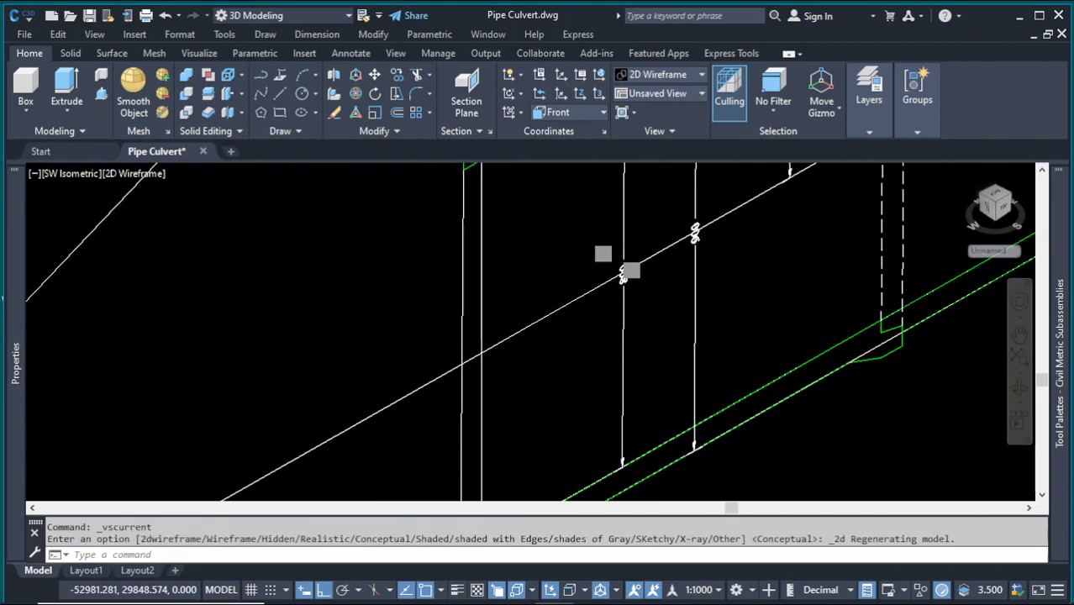
pyautogui.scroll(-2, 580, 356)
pyautogui.scroll(2, 583, 373)
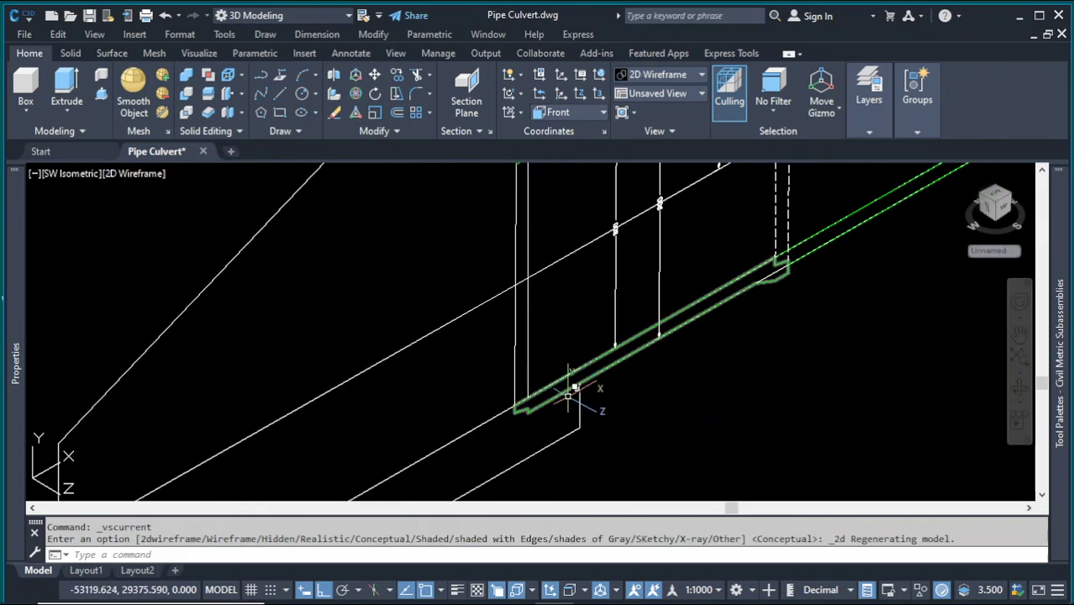
pyautogui.scroll(-2, 589, 373)
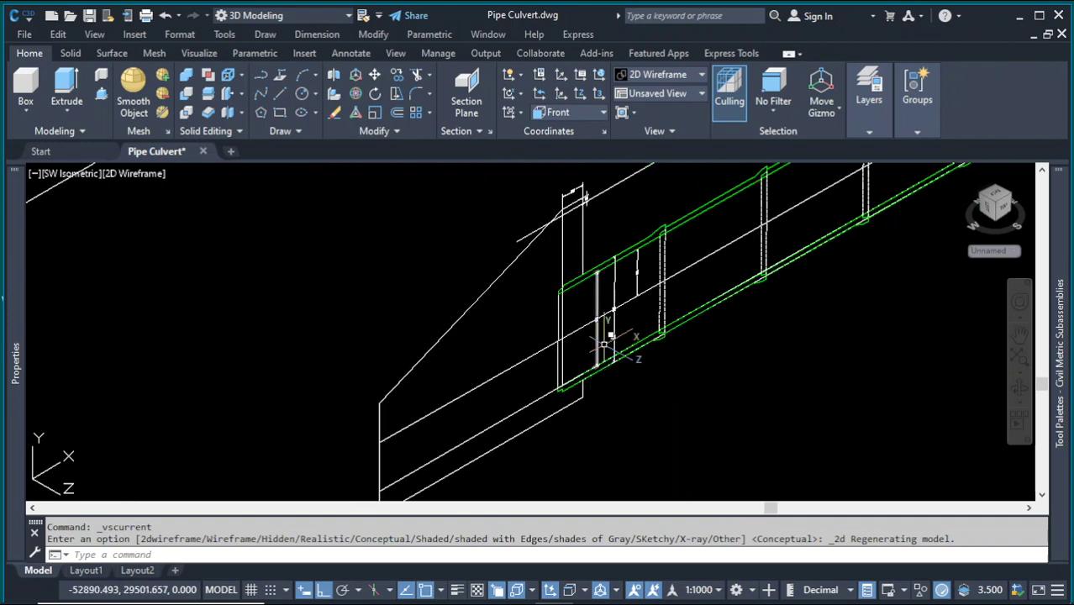
pyautogui.scroll(5, 604, 344)
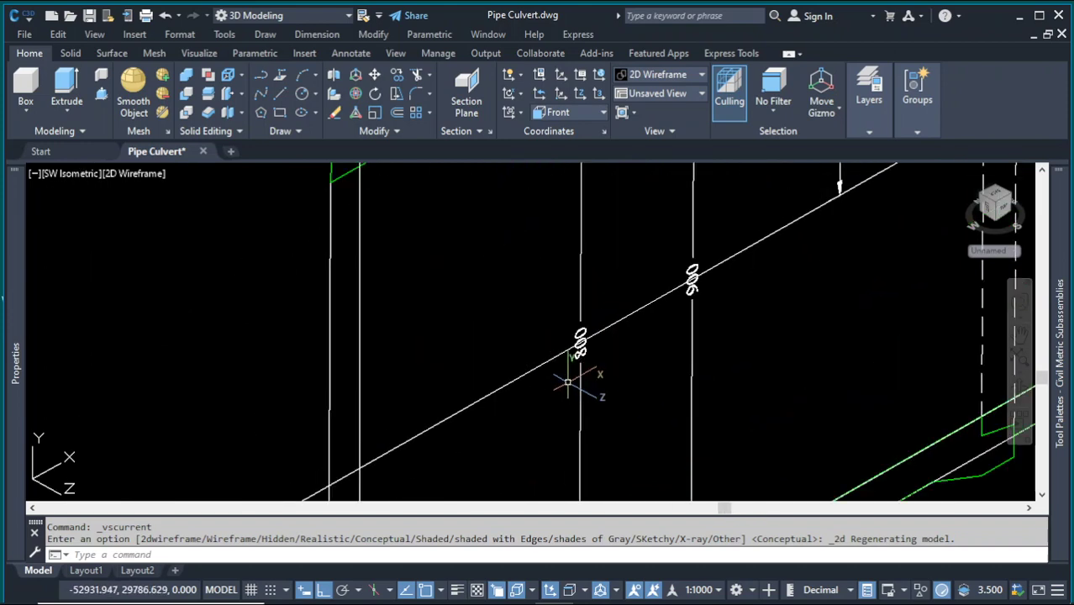
pyautogui.scroll(-3, 591, 345)
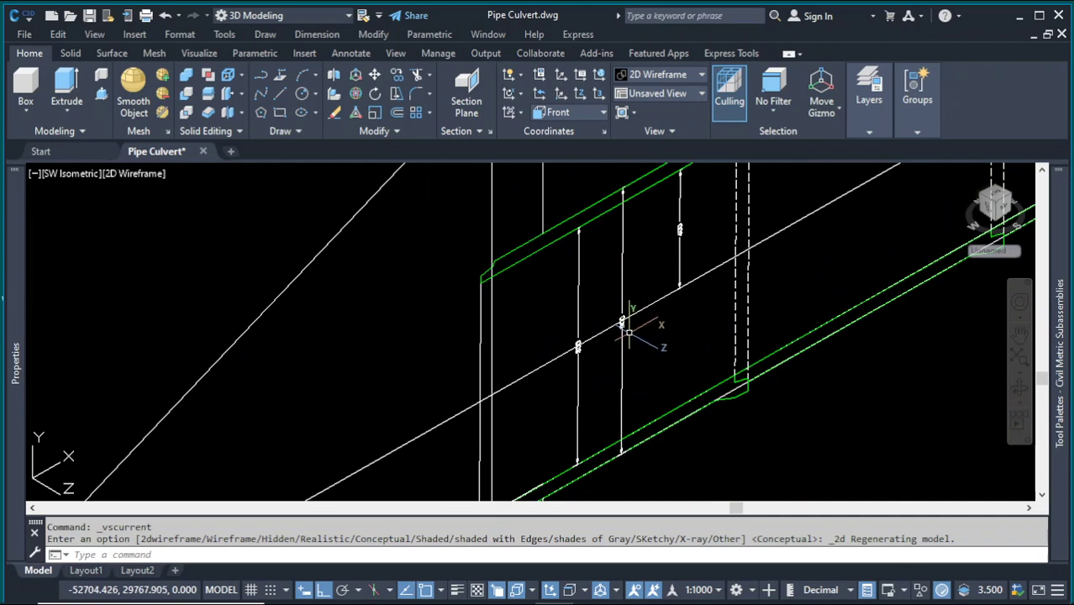
pyautogui.scroll(3, 628, 332)
pyautogui.scroll(-4, 630, 328)
pyautogui.scroll(3, 612, 349)
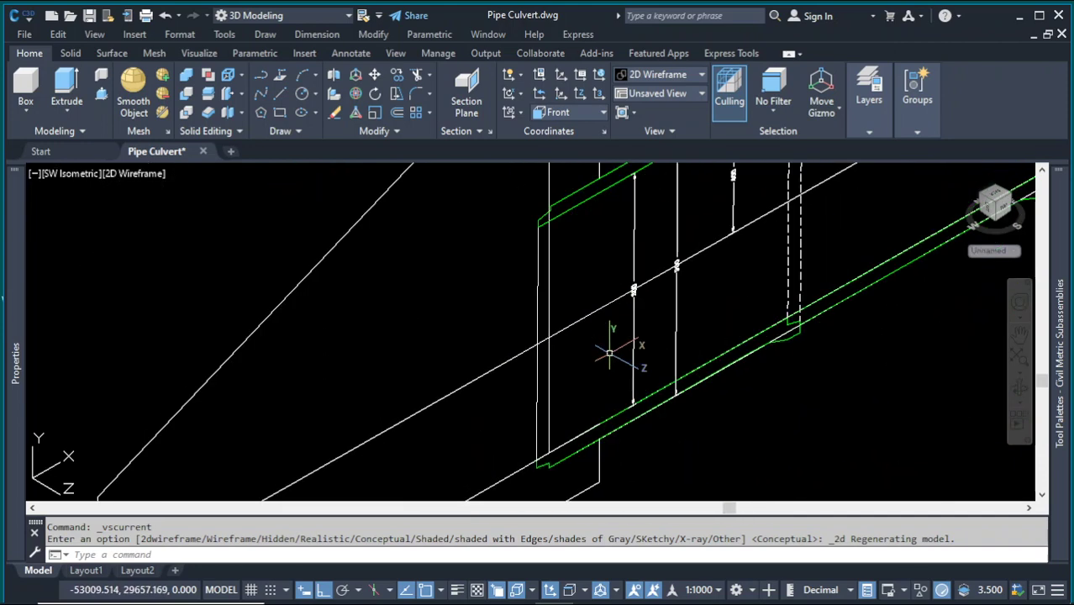
# - Read the two neighbouring pipe diameter dimensions up close and inspect the apron end of the longitudinal section
pyautogui.scroll(5, 610, 353)
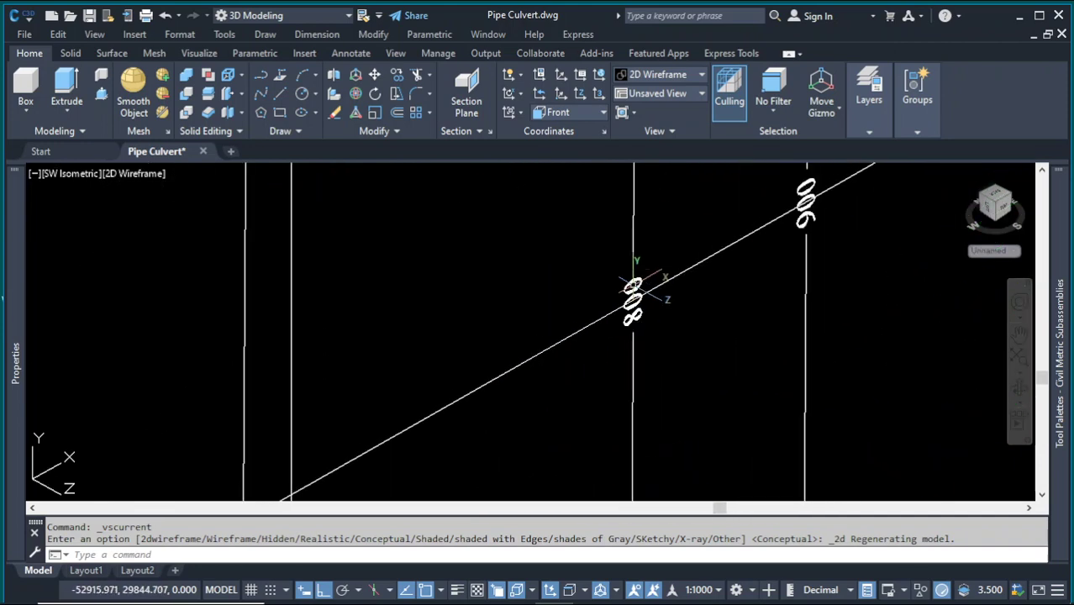
pyautogui.scroll(-5, 650, 310)
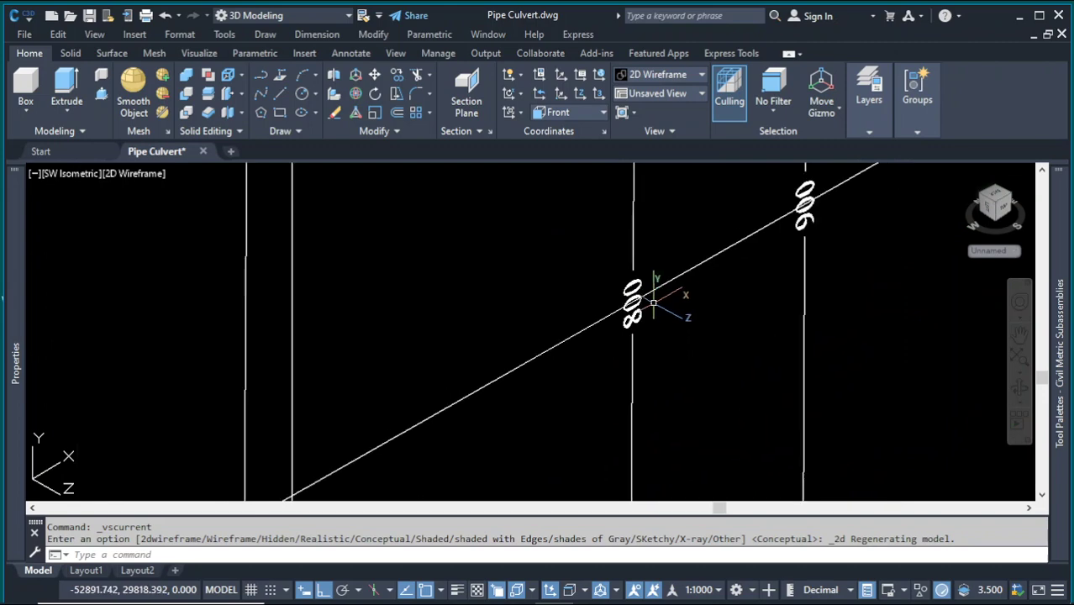
pyautogui.scroll(4, 677, 316)
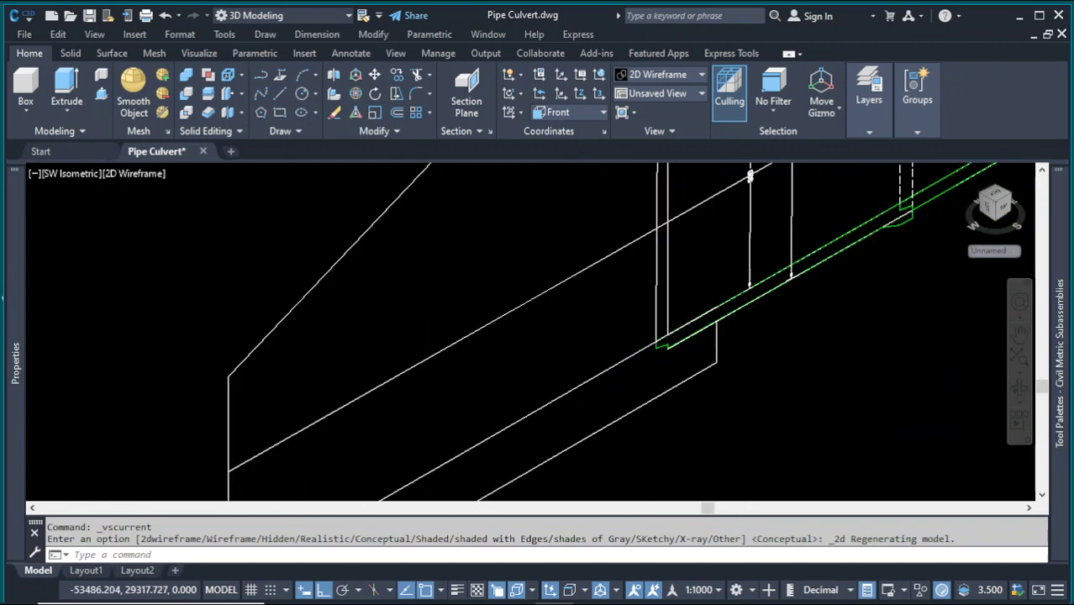
pyautogui.scroll(-2, 754, 290)
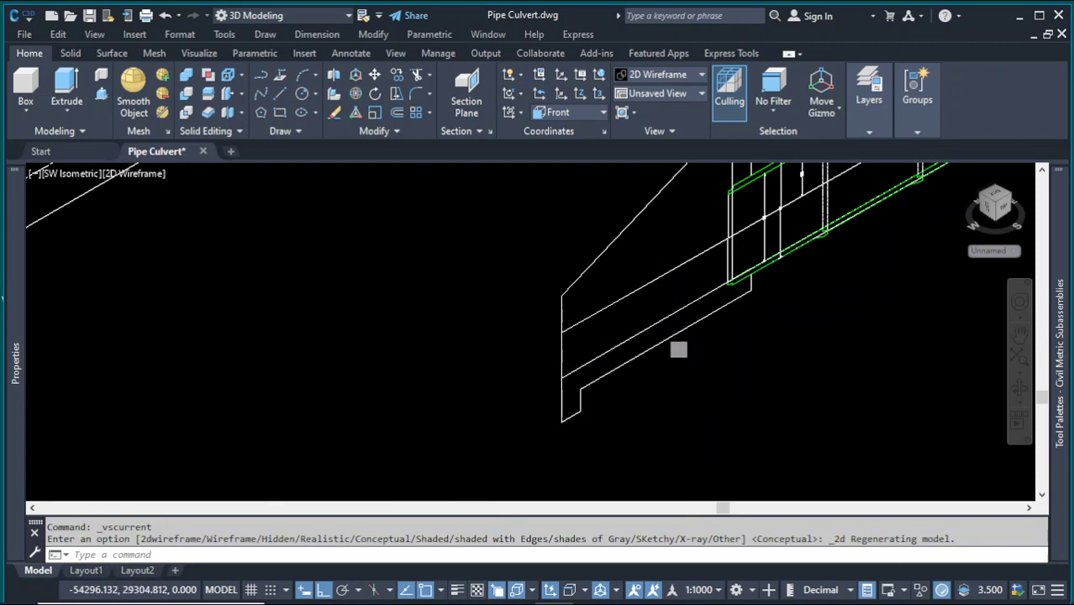
pyautogui.scroll(-5, 625, 368)
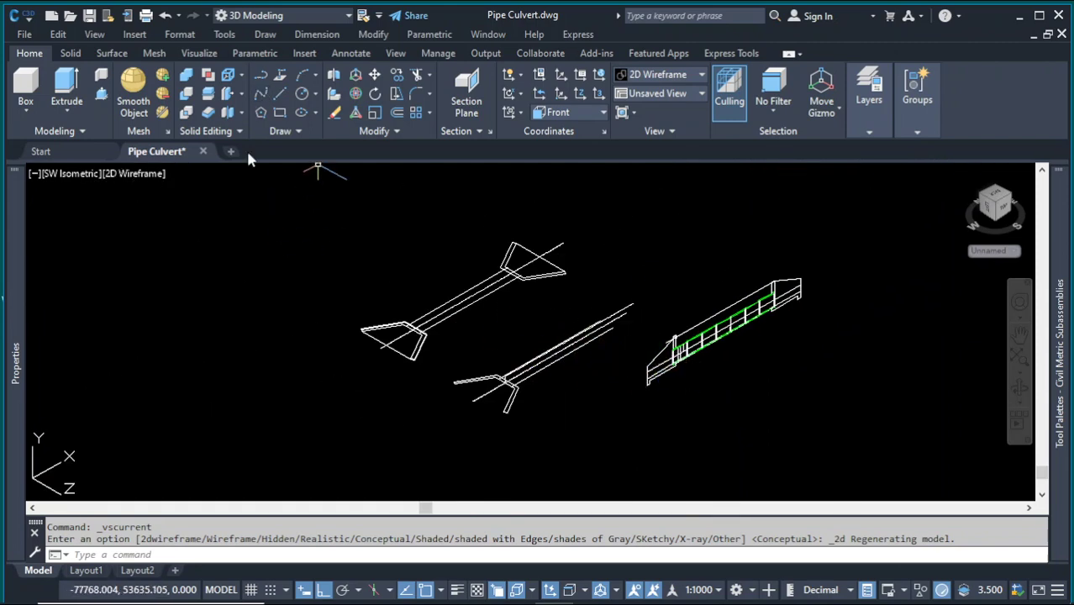
pyautogui.click(263, 76)
pyautogui.scroll(6, 425, 326)
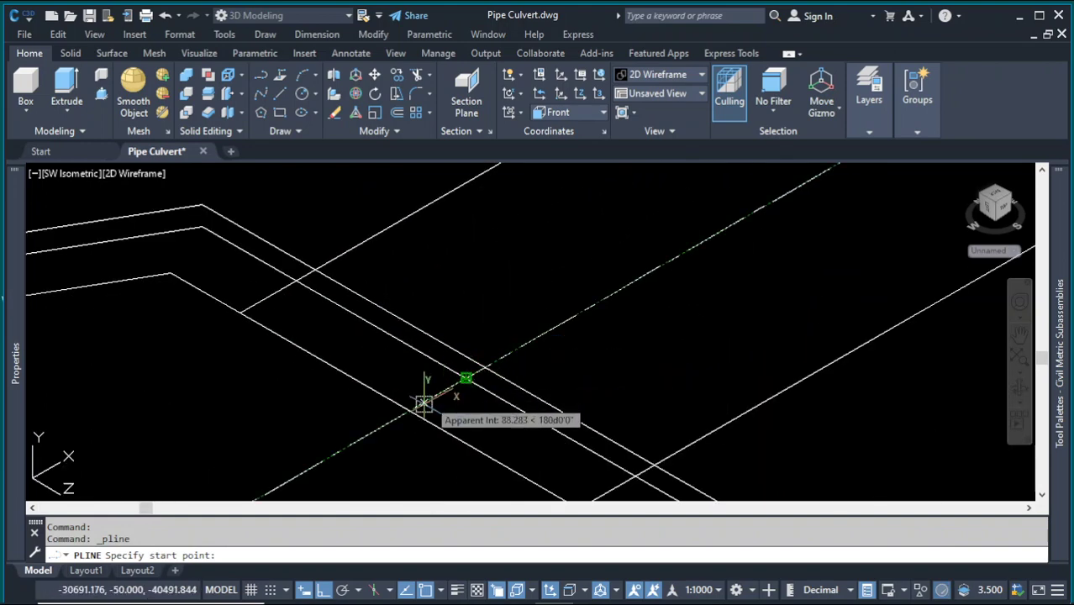
pyautogui.scroll(-5, 361, 298)
pyautogui.press('Escape')
pyautogui.scroll(-3, 529, 328)
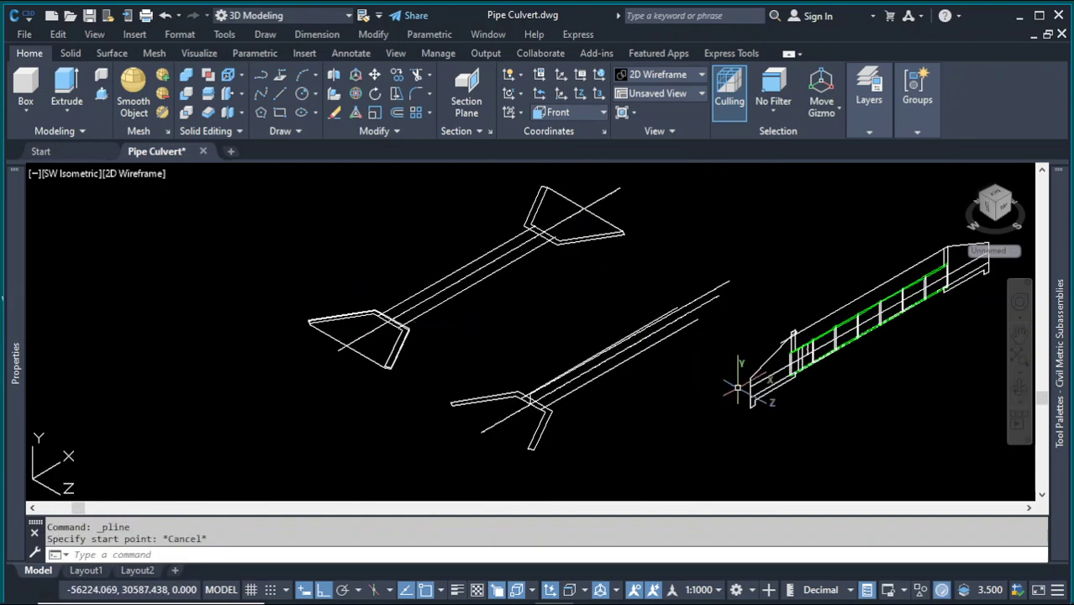
pyautogui.scroll(6, 799, 370)
pyautogui.scroll(2, 874, 324)
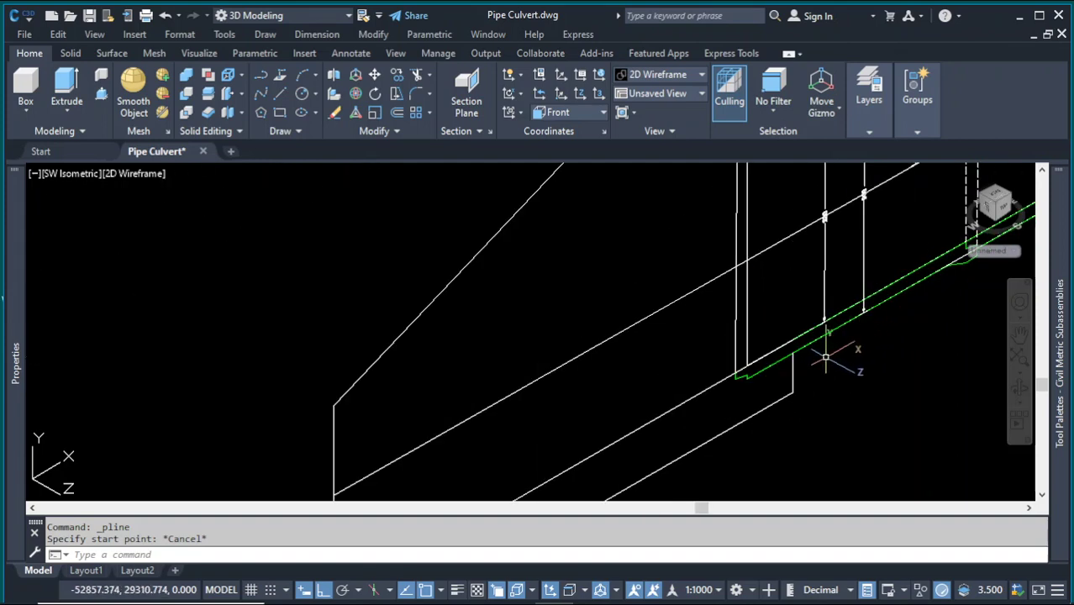
pyautogui.scroll(-5, 647, 360)
pyautogui.scroll(-4, 521, 313)
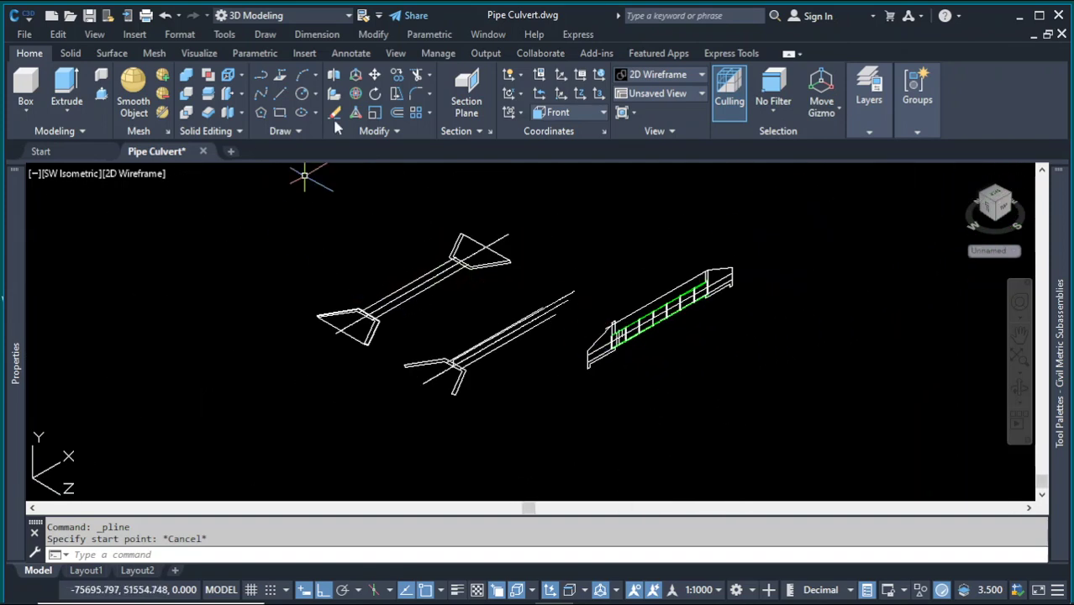
# - Draw a vertical polyline 400 long upward from where the centreline meets the headwall's inner line in the full plan
pyautogui.click(262, 77)
pyautogui.scroll(8, 360, 288)
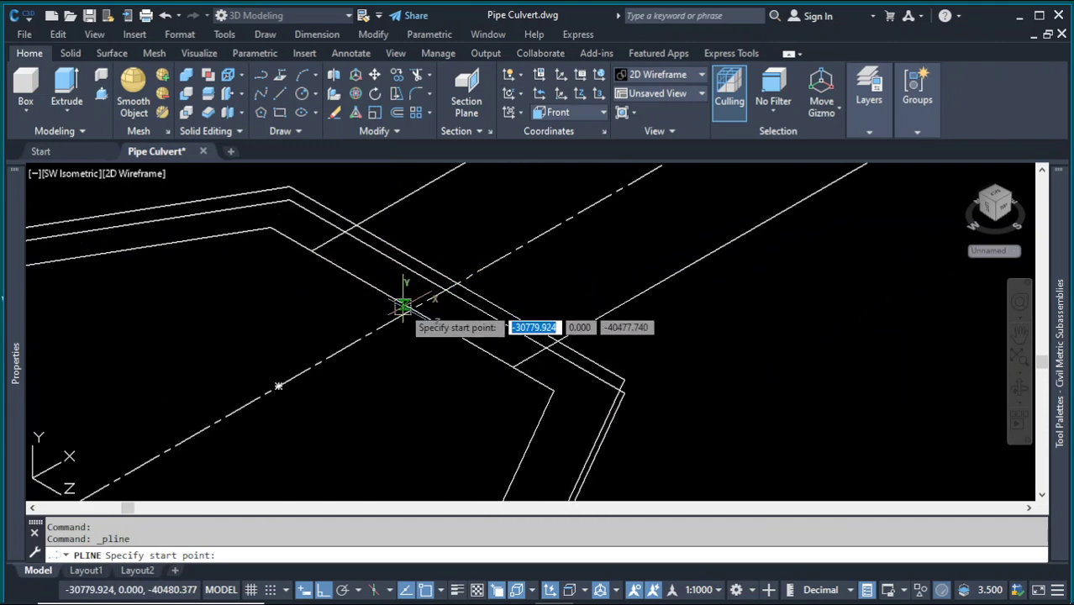
pyautogui.click(412, 308)
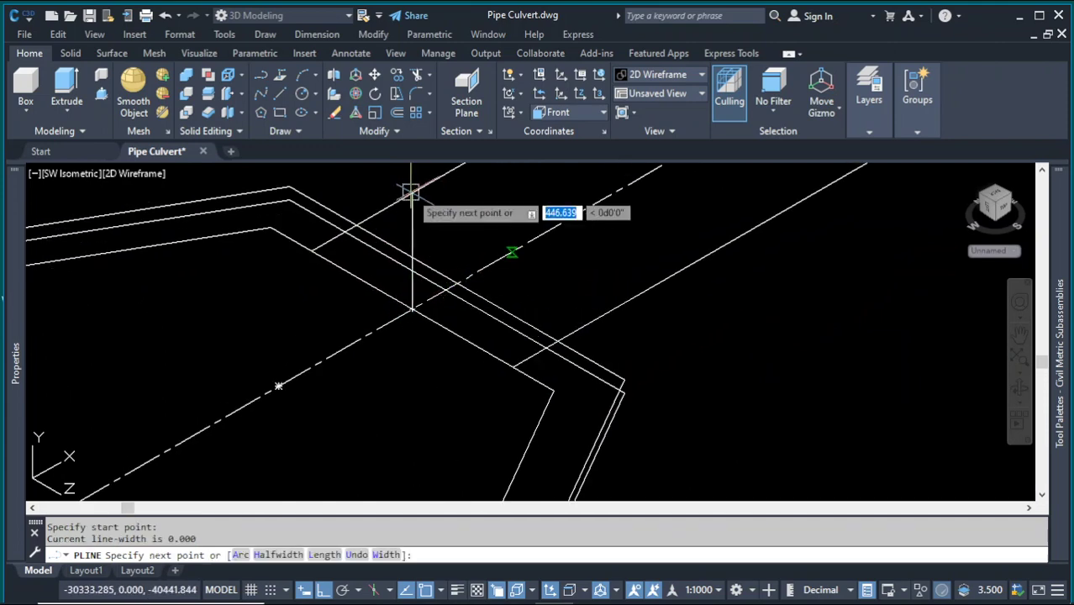
pyautogui.scroll(-2, 400, 234)
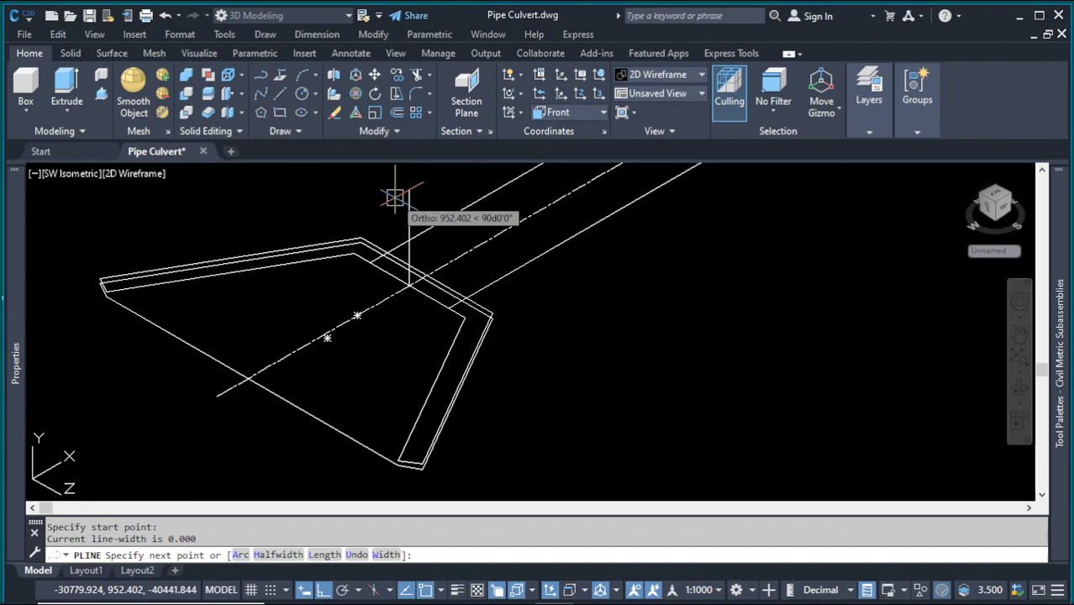
pyautogui.write('400')
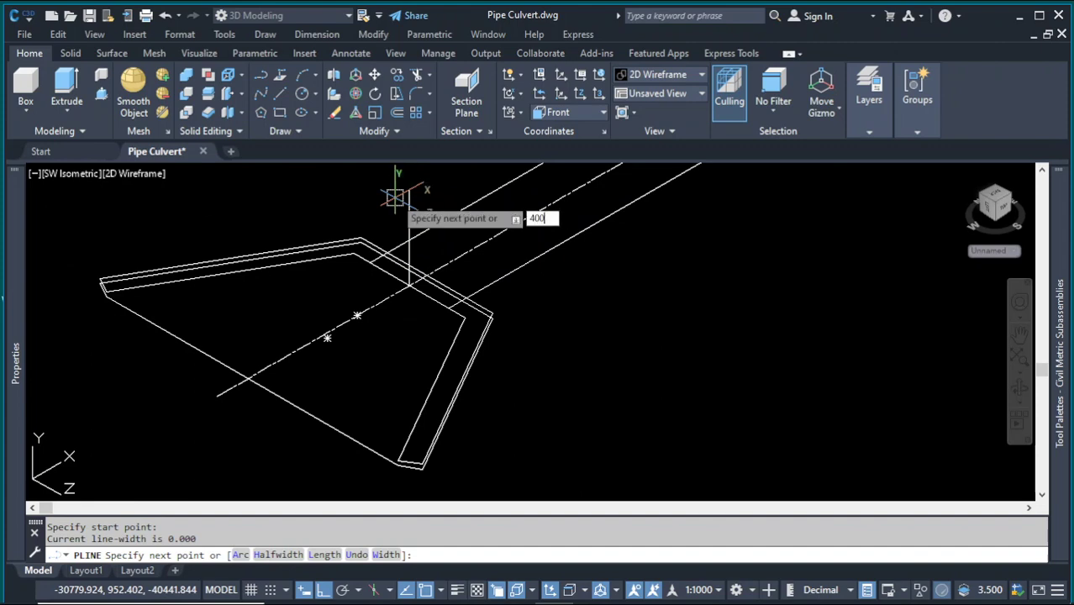
pyautogui.press('Return')
pyautogui.scroll(-4, 465, 294)
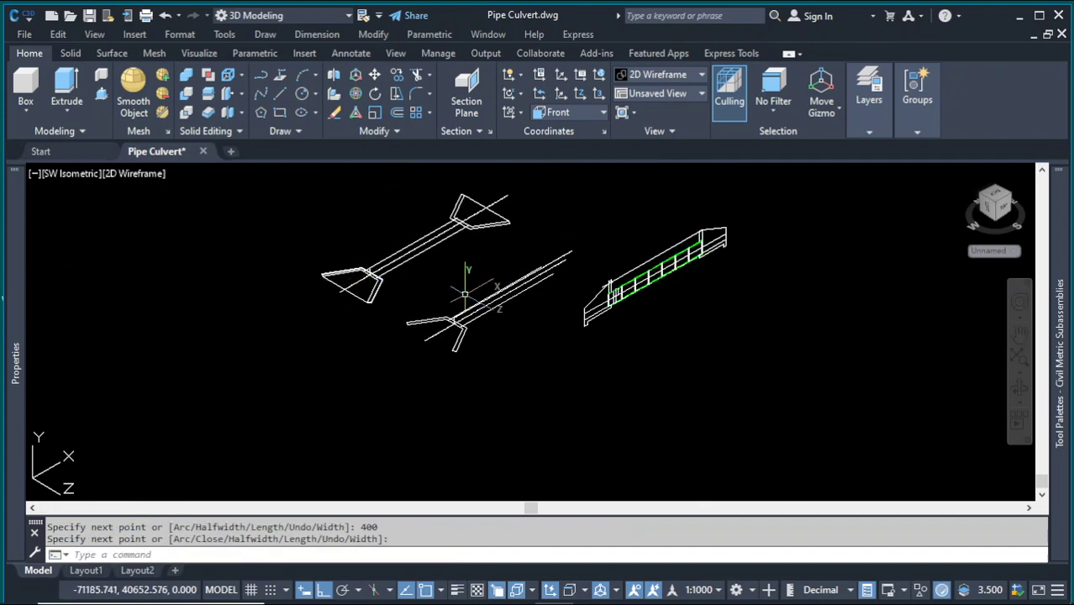
# - Set the color of the vertical reference line at the full plan's headwall to Red
pyautogui.scroll(5, 670, 252)
pyautogui.scroll(-5, 449, 311)
pyautogui.scroll(8, 315, 299)
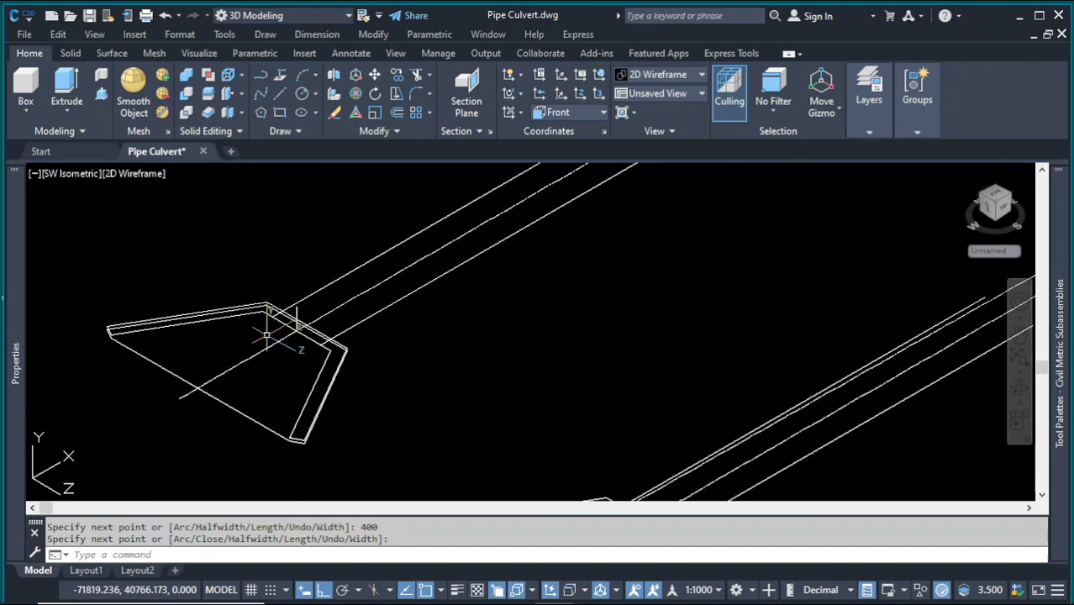
pyautogui.click(345, 261)
pyautogui.click(322, 258)
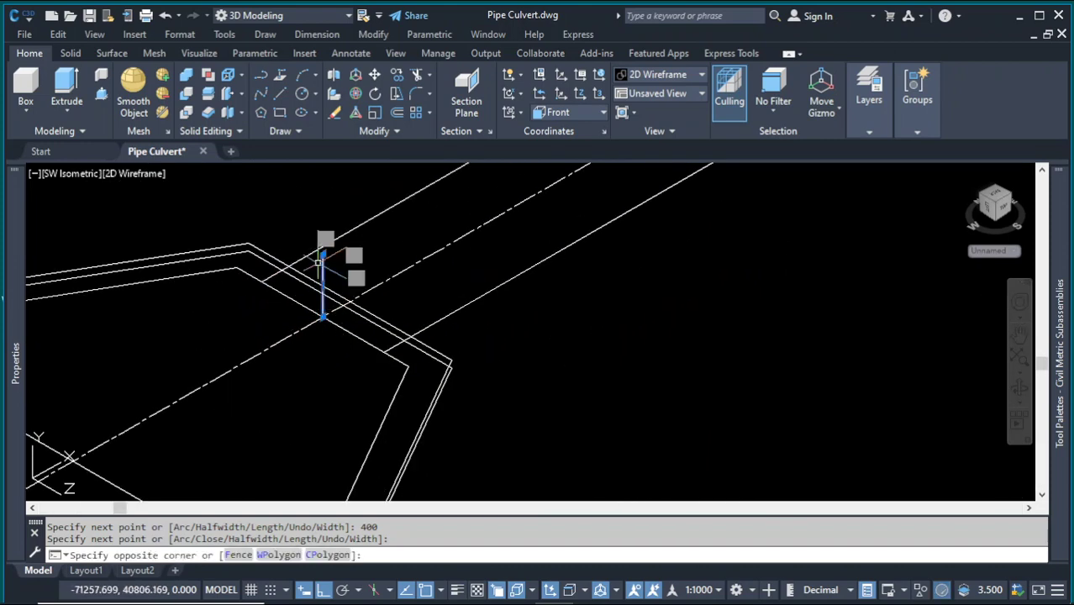
pyautogui.click(950, 188)
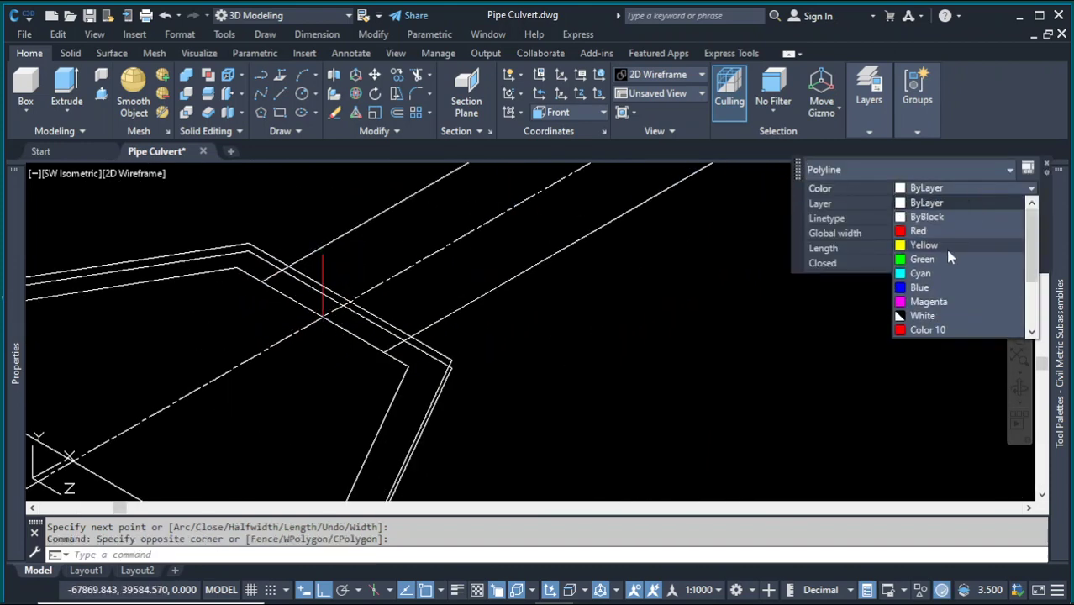
pyautogui.click(936, 231)
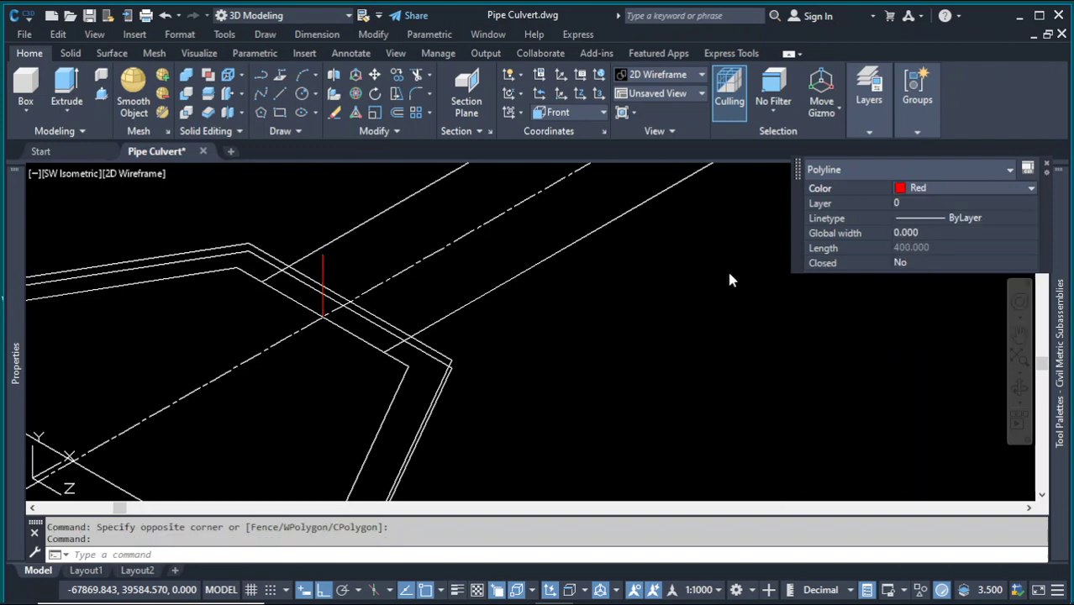
pyautogui.press('Escape')
pyautogui.scroll(-5, 436, 333)
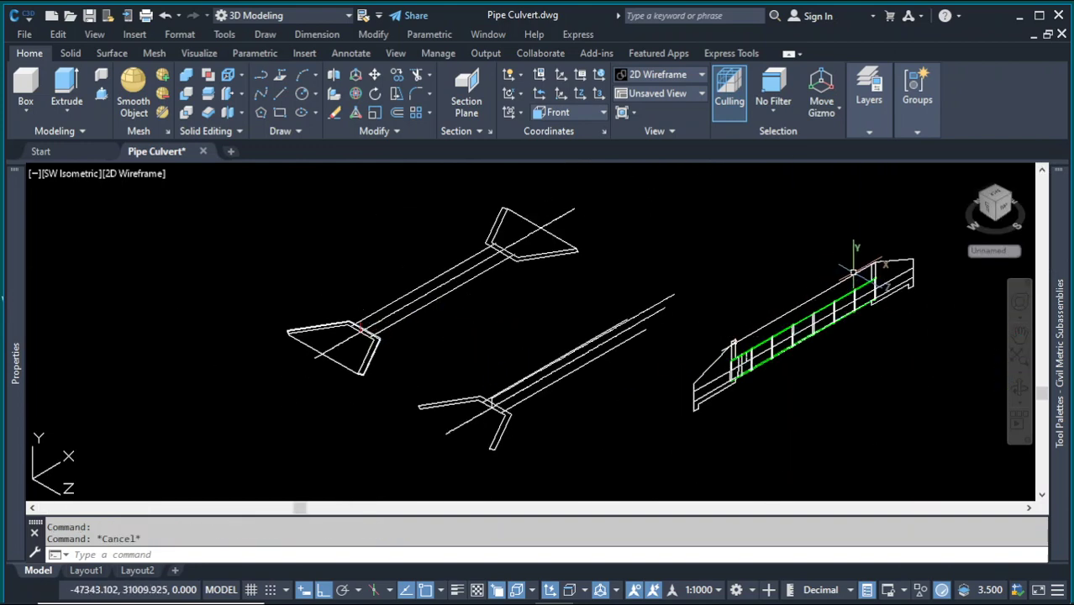
pyautogui.scroll(3, 925, 269)
pyautogui.scroll(-3, 925, 269)
pyautogui.click(908, 259)
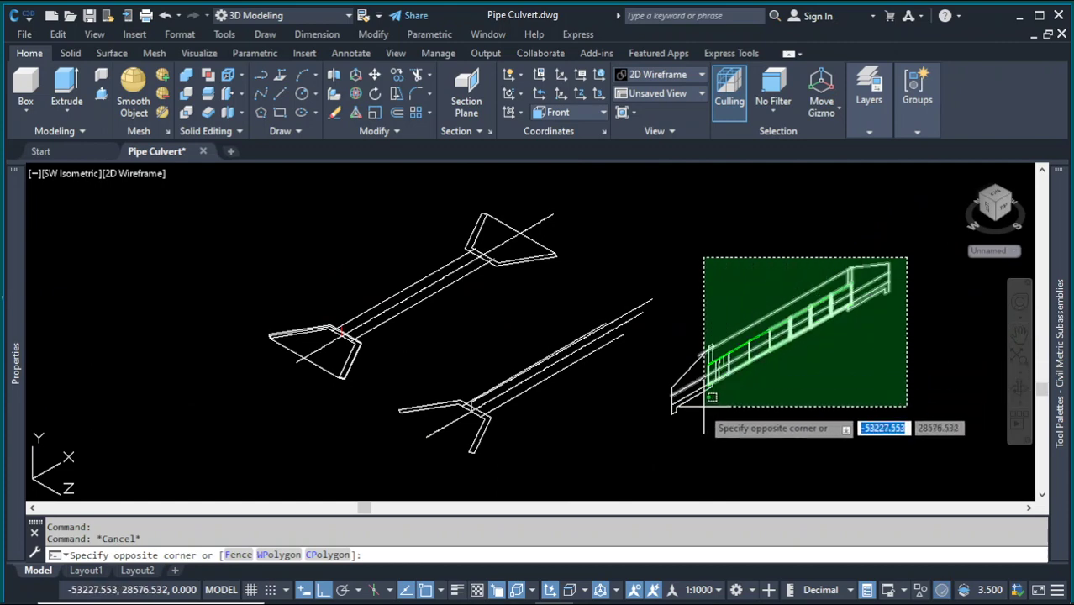
pyautogui.click(669, 436)
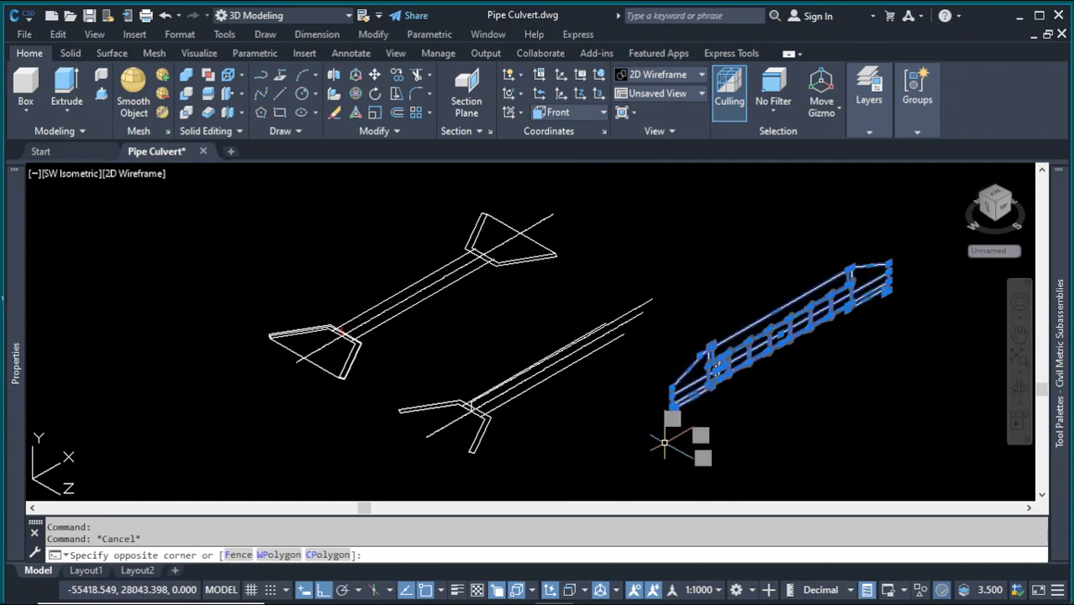
pyautogui.click(30, 56)
pyautogui.click(375, 76)
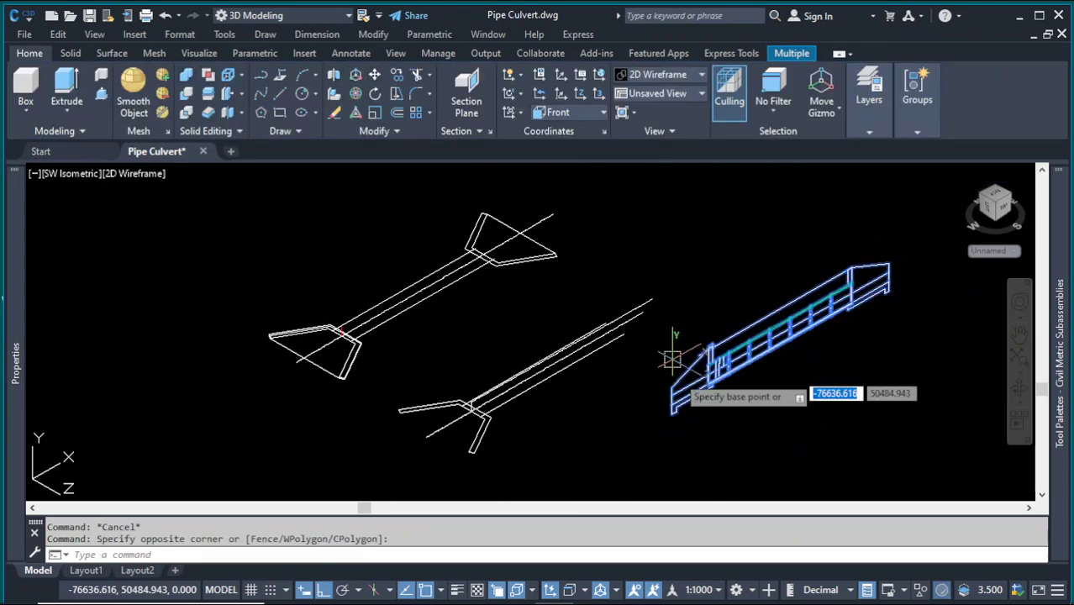
pyautogui.scroll(6, 743, 377)
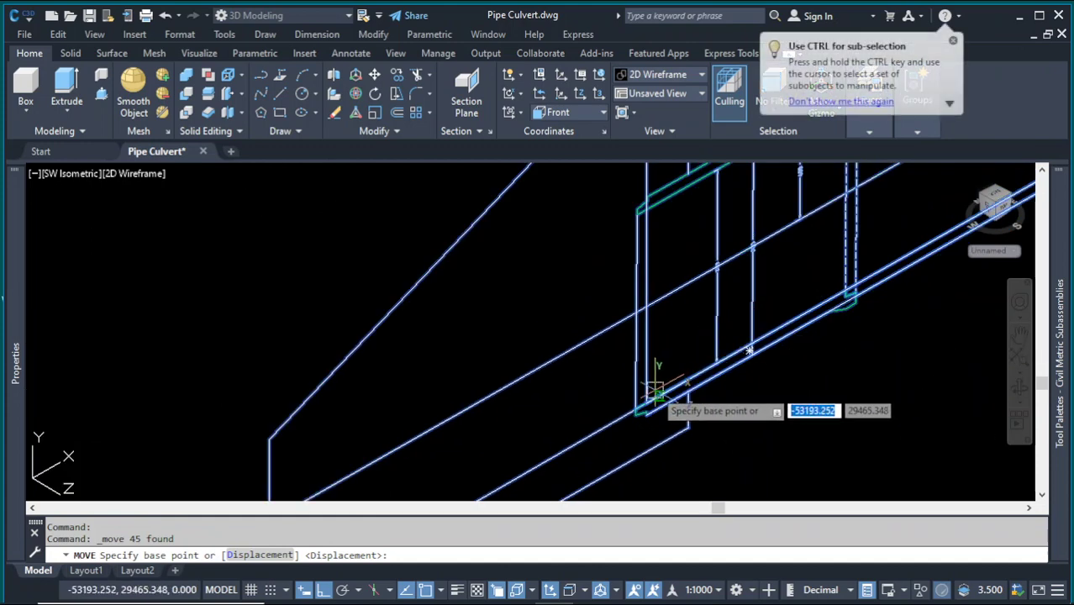
pyautogui.scroll(-3, 702, 412)
pyautogui.scroll(2, 701, 412)
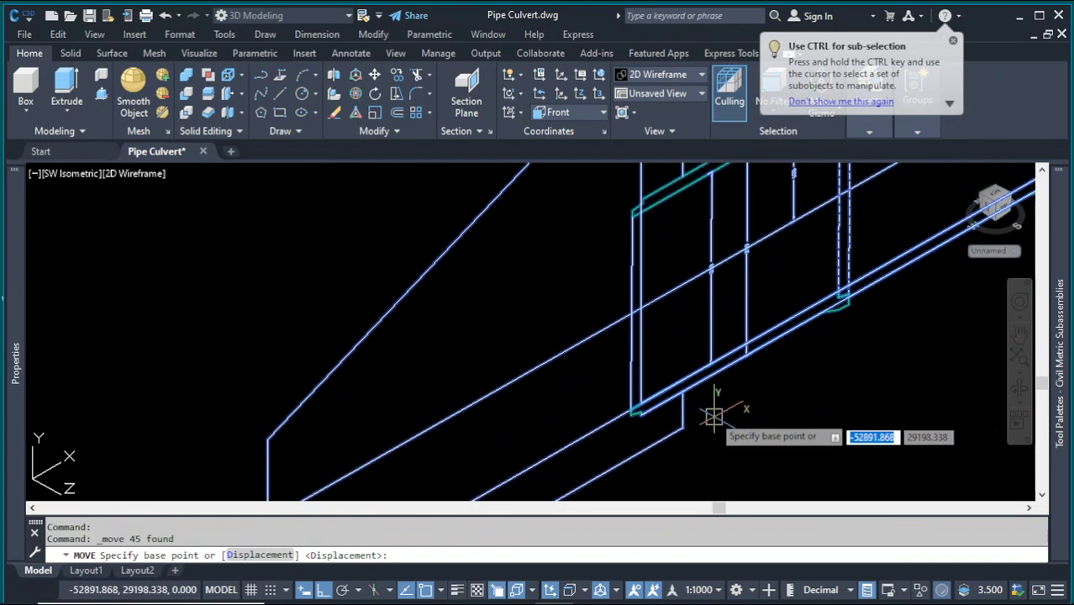
pyautogui.press('Escape')
pyautogui.scroll(-5, 710, 412)
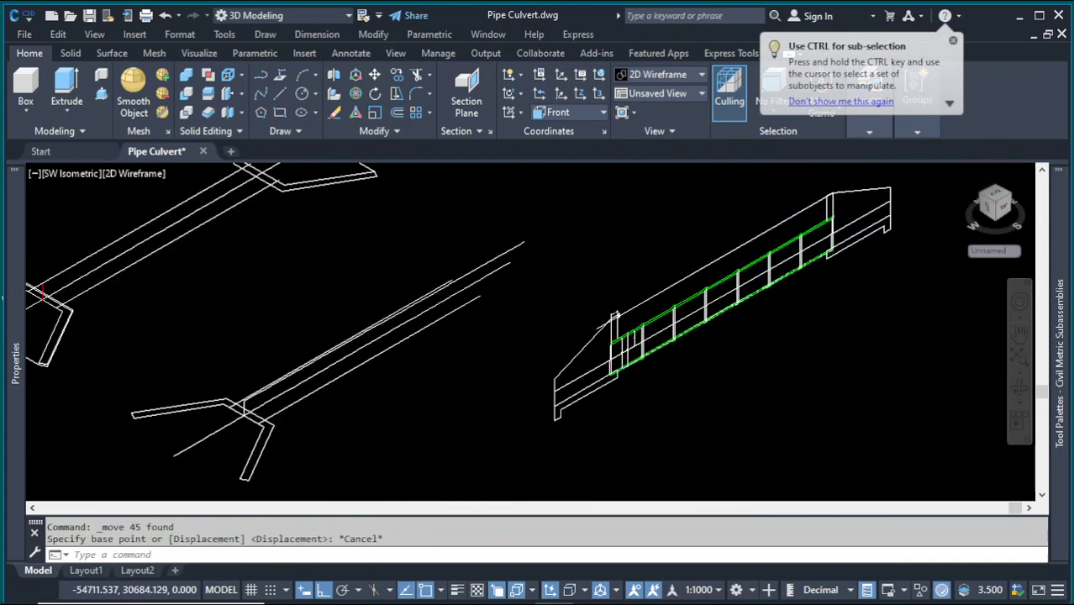
# - Draw a vertical polyline about 3013 long downward from the headwall top at the wingwall side of the longitudinal section
pyautogui.scroll(3, 252, 324)
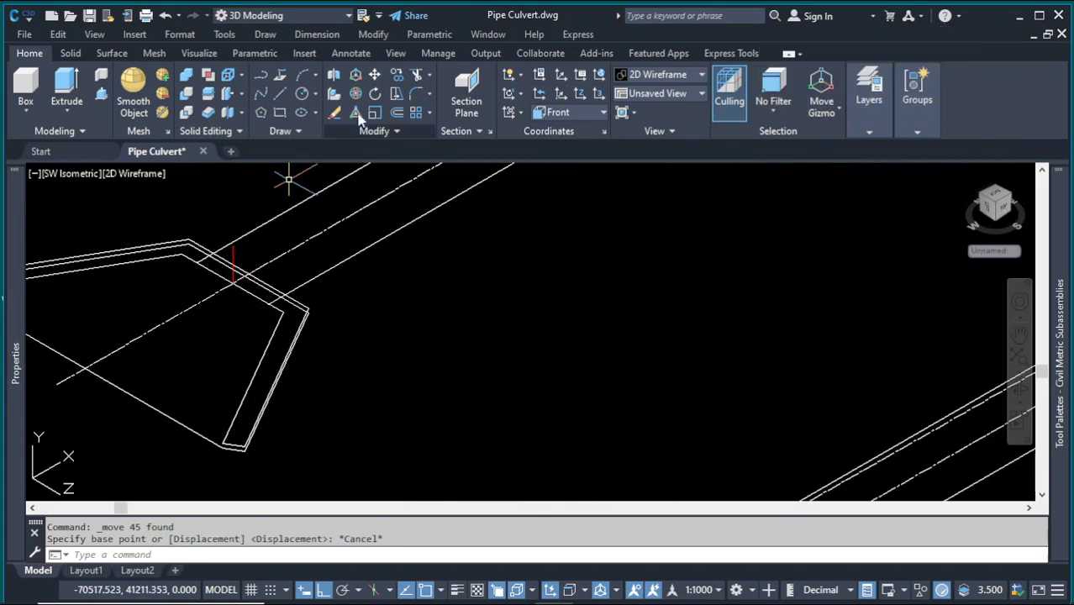
pyautogui.click(264, 78)
pyautogui.scroll(-4, 530, 311)
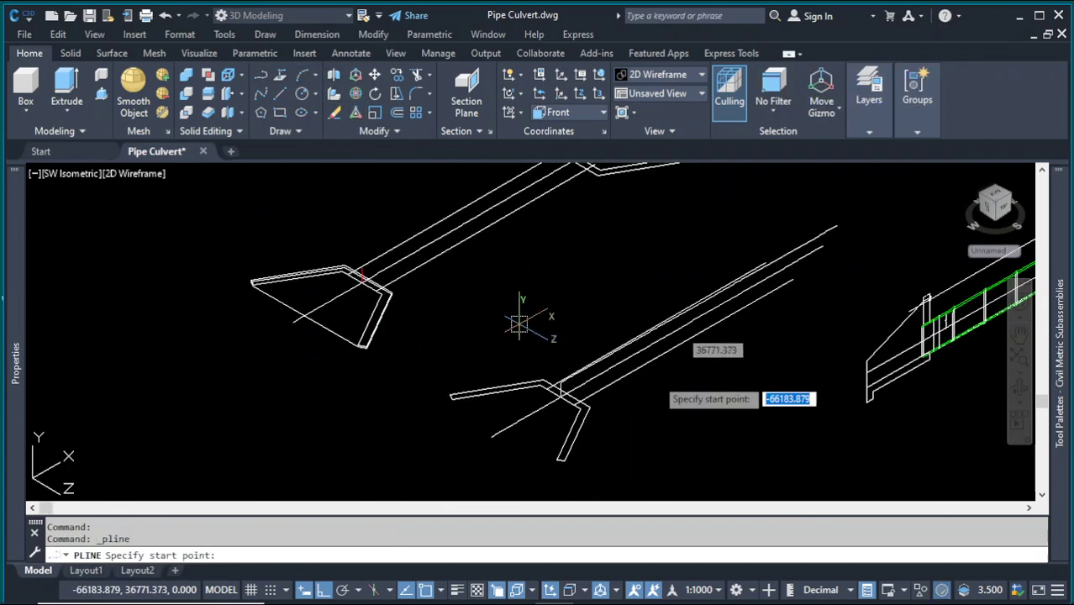
pyautogui.scroll(2, 685, 338)
pyautogui.scroll(5, 685, 338)
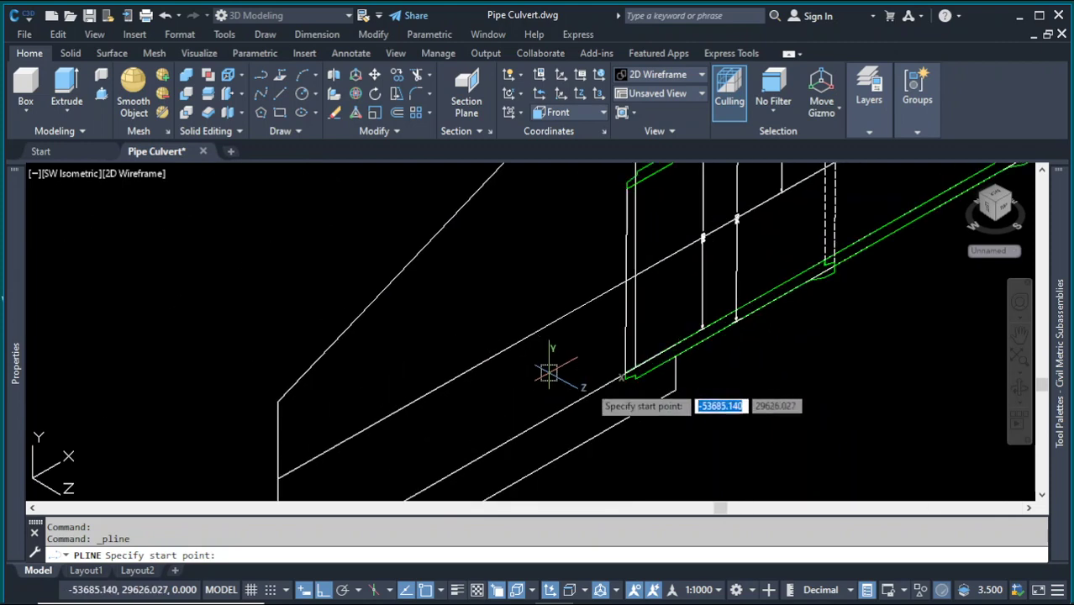
pyautogui.scroll(-2, 626, 378)
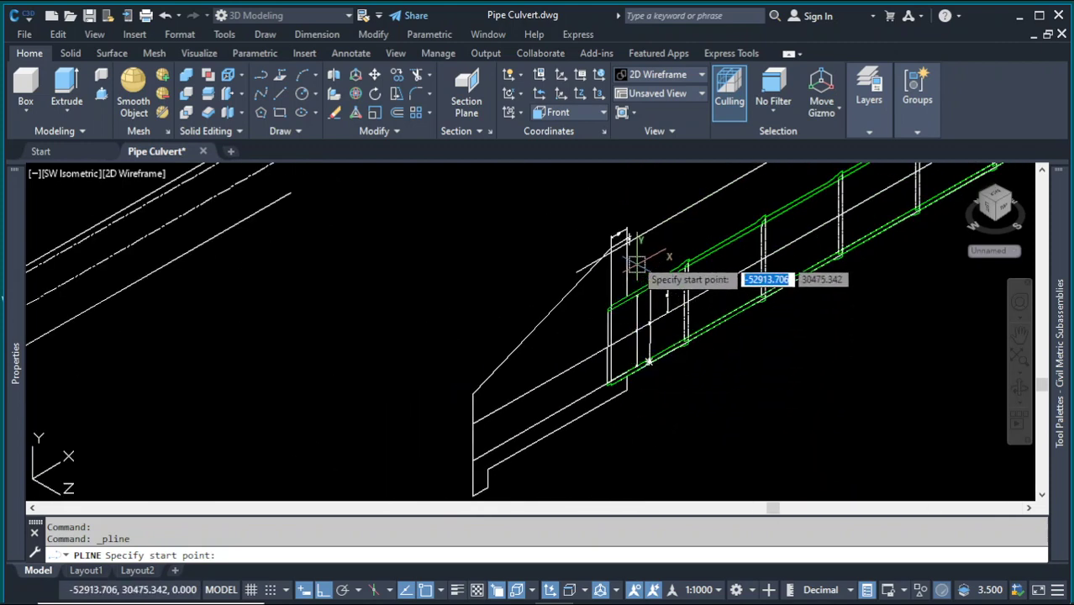
pyautogui.scroll(3, 648, 269)
pyautogui.click(572, 238)
pyautogui.scroll(-3, 574, 242)
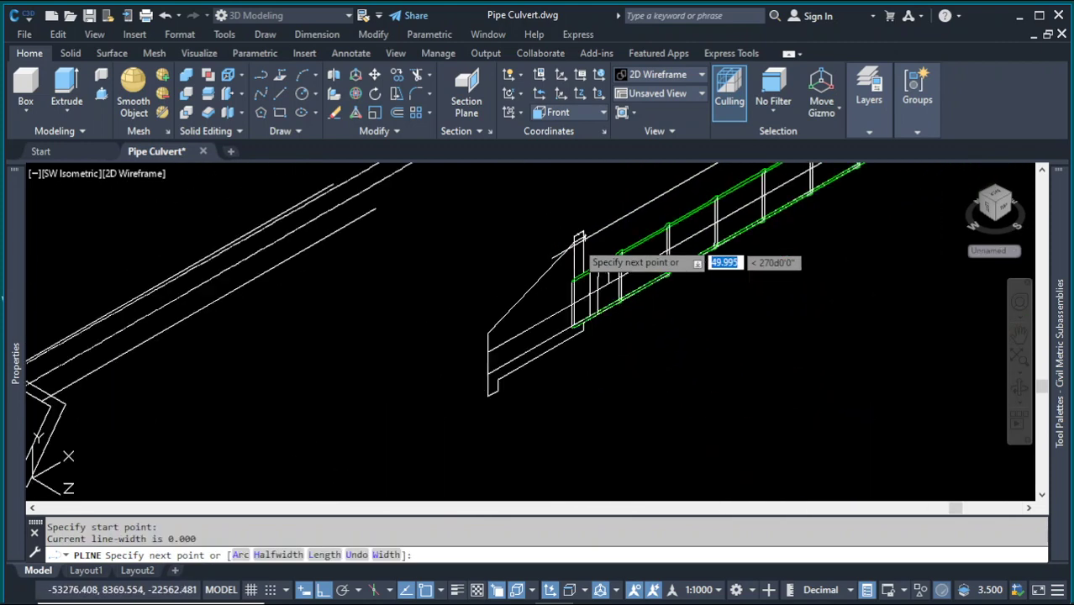
pyautogui.click(580, 408)
pyautogui.press('Escape')
# - Set the color of the vertical reference line through the longitudinal section's headwall to Green
pyautogui.click(588, 419)
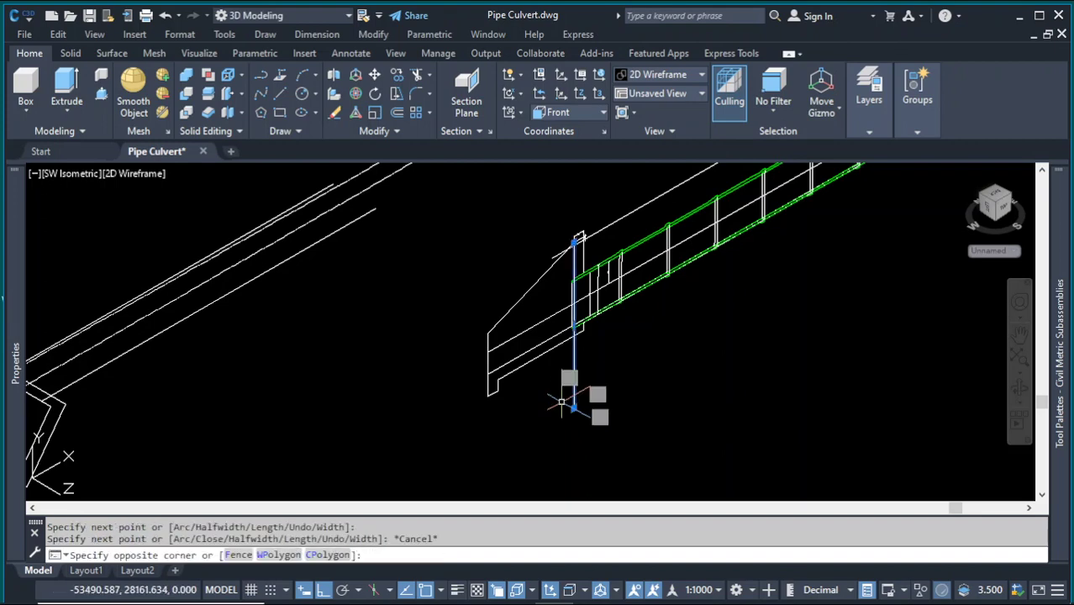
pyautogui.click(563, 396)
pyautogui.click(962, 190)
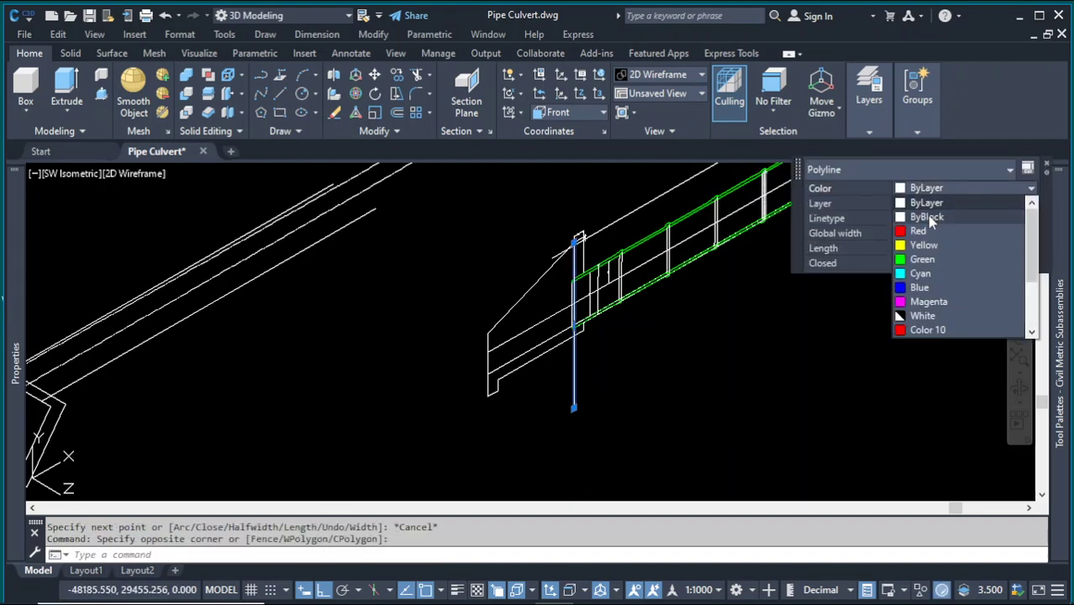
pyautogui.click(923, 262)
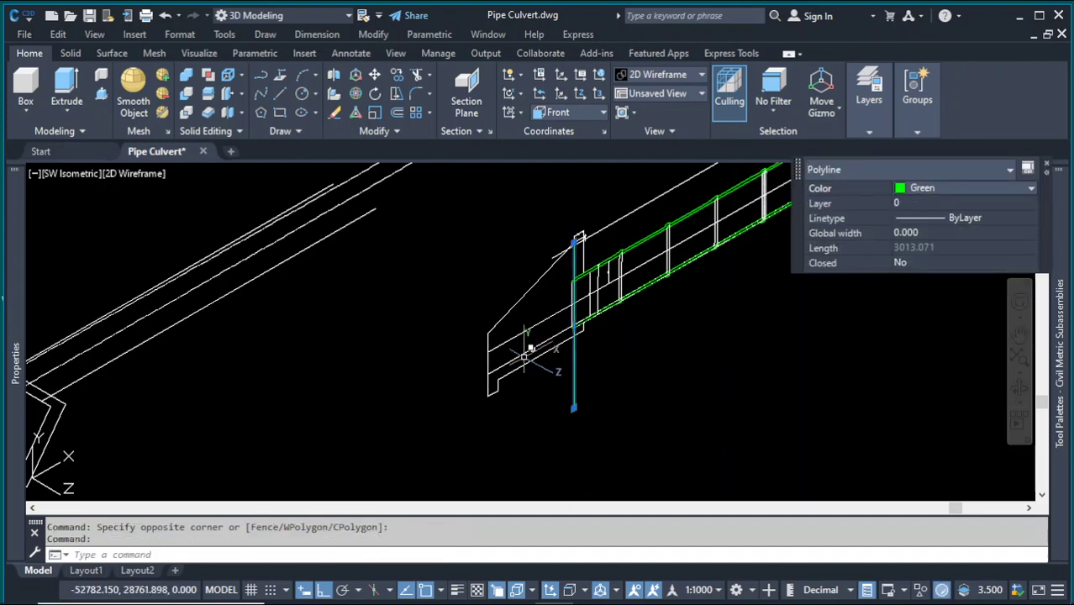
pyautogui.scroll(-4, 528, 353)
pyautogui.press('Escape')
# - Move the whole longitudinal section from its pipe centreline–headwall line intersection to the top end of the red reference line at the full plan's headwall
pyautogui.click(649, 255)
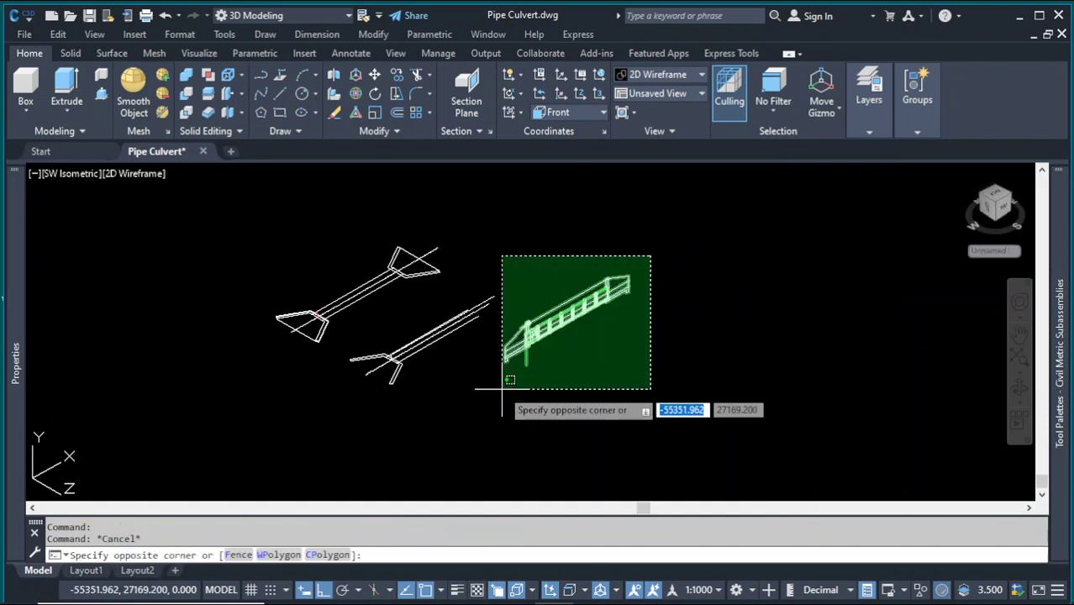
pyautogui.click(503, 382)
pyautogui.click(37, 54)
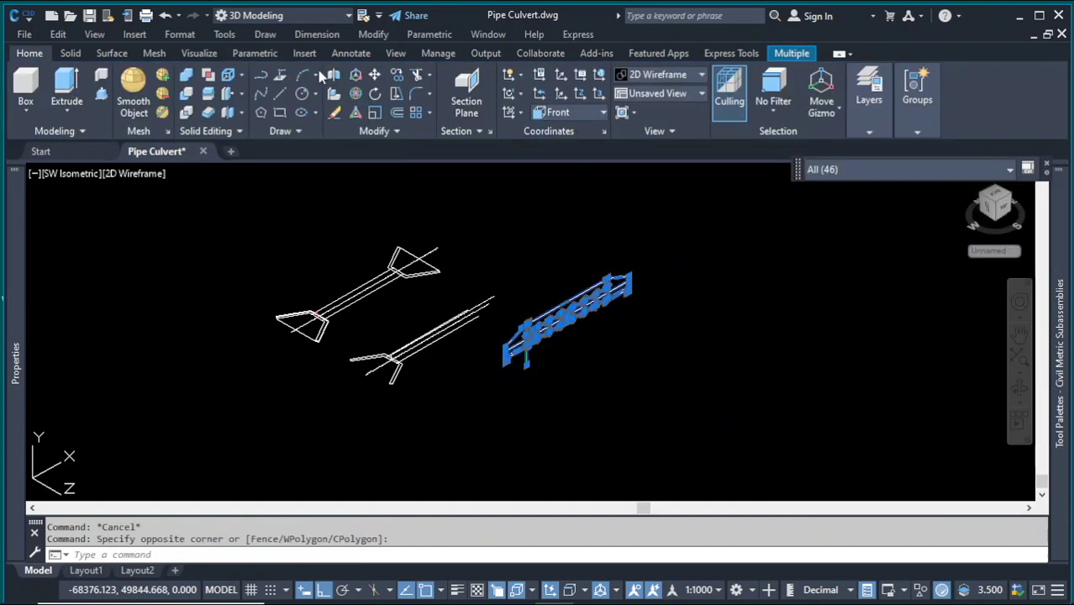
pyautogui.click(376, 76)
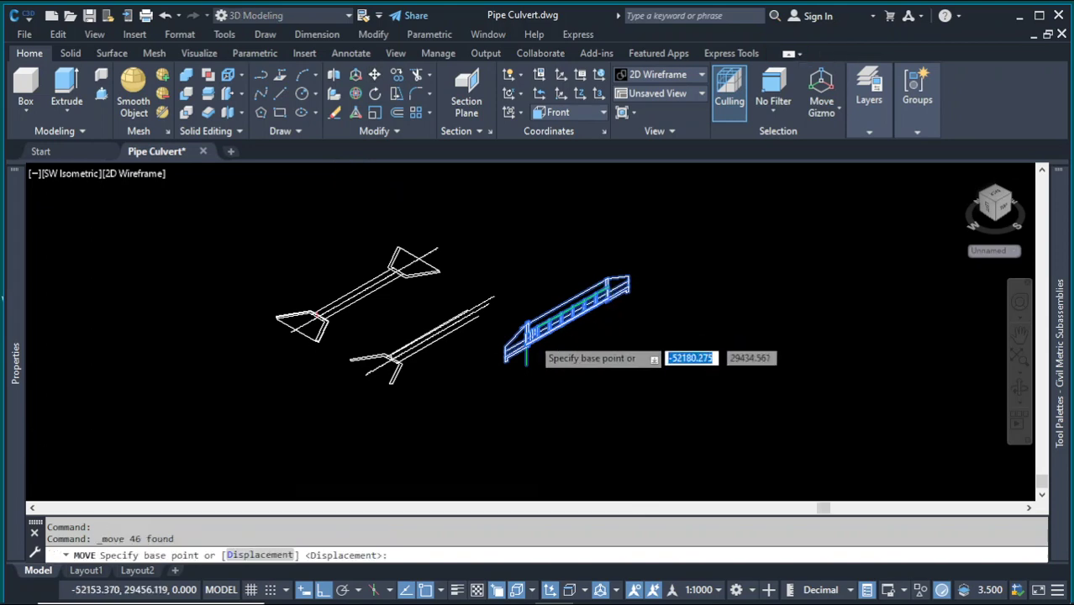
pyautogui.scroll(6, 496, 362)
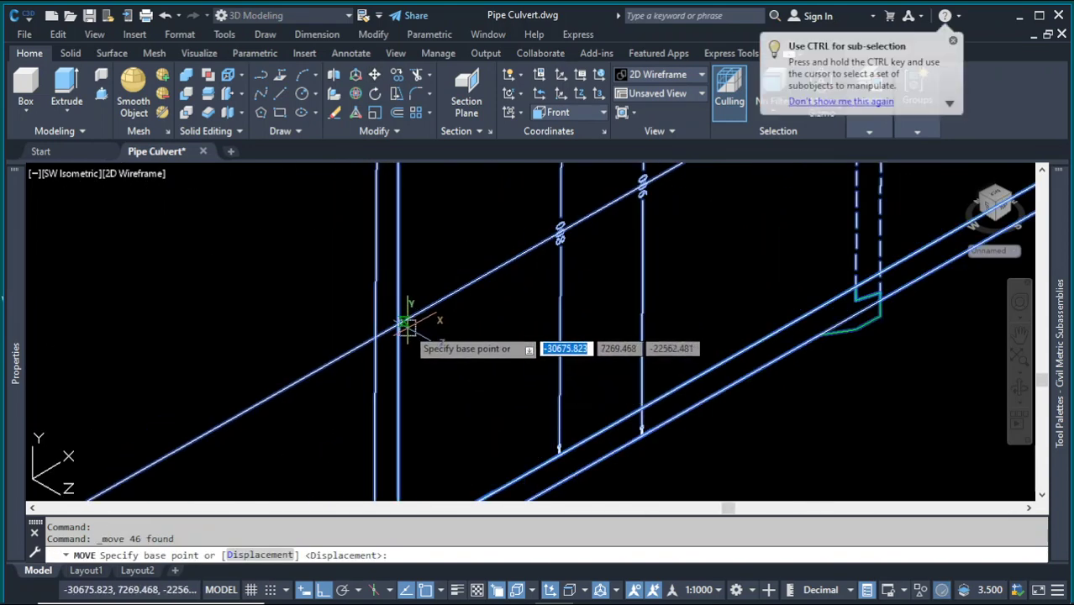
pyautogui.click(398, 323)
pyautogui.scroll(-6, 492, 324)
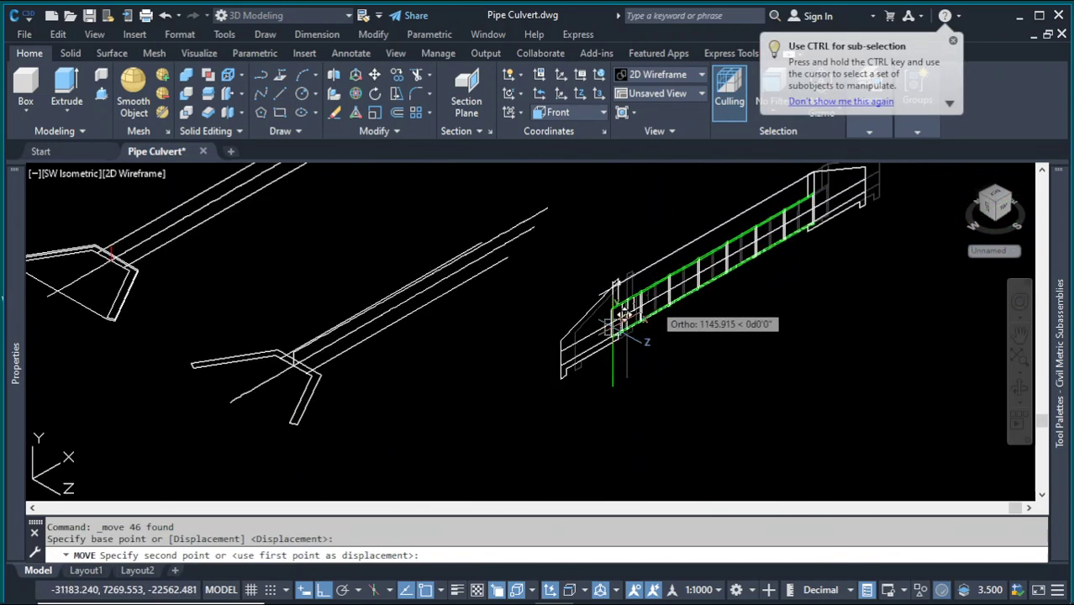
pyautogui.click(323, 590)
pyautogui.scroll(4, 361, 332)
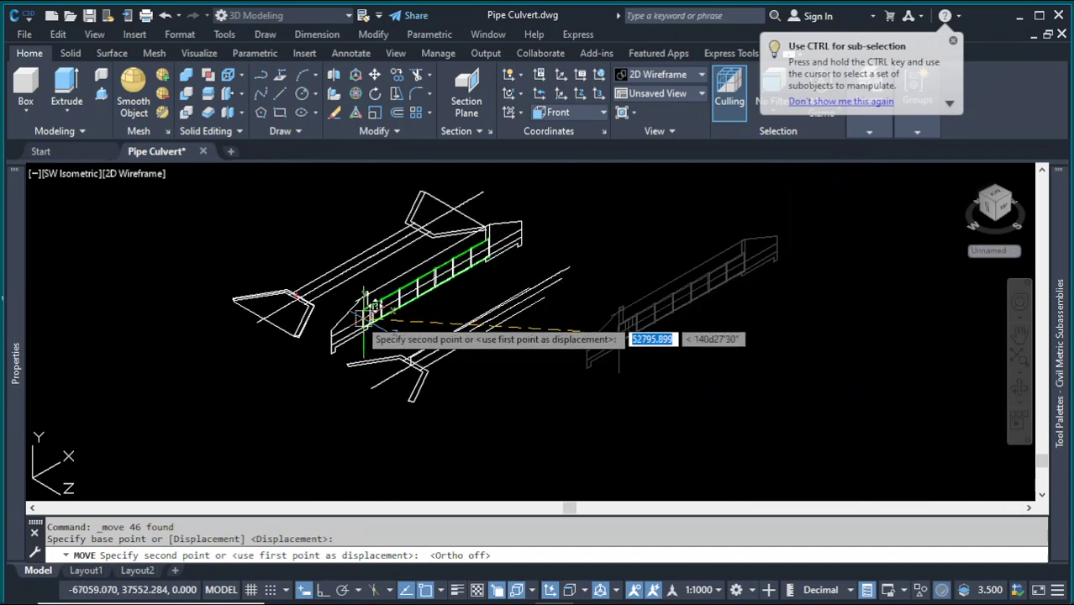
pyautogui.scroll(5, 341, 286)
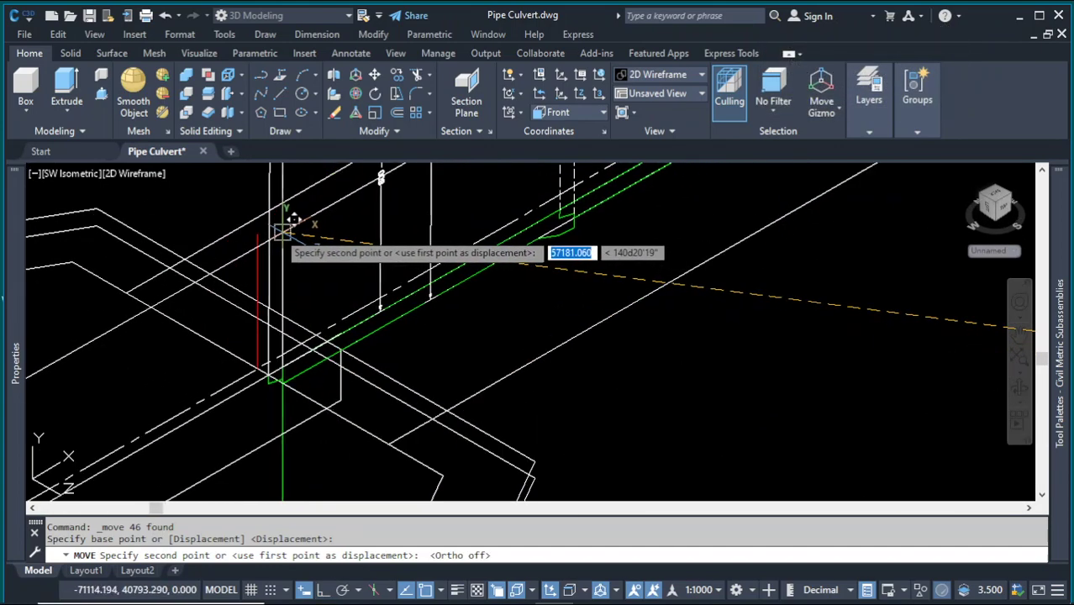
pyautogui.press('Escape')
pyautogui.scroll(-3, 404, 336)
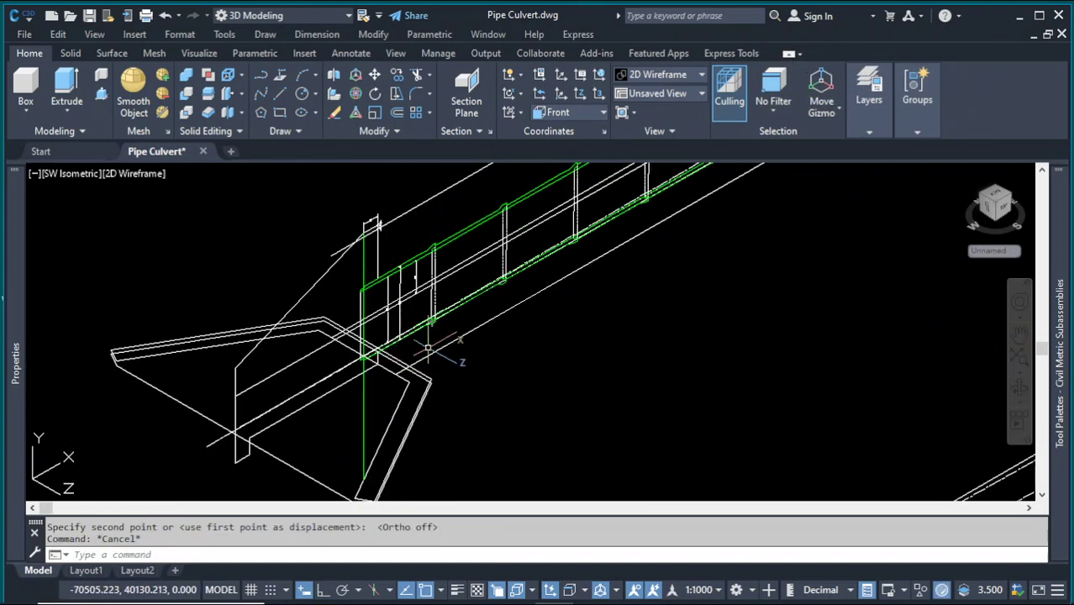
# - Examine how the longitudinal section lines up with the full plan at both headwalls and wingwalls from different view angles
pyautogui.scroll(-5, 420, 387)
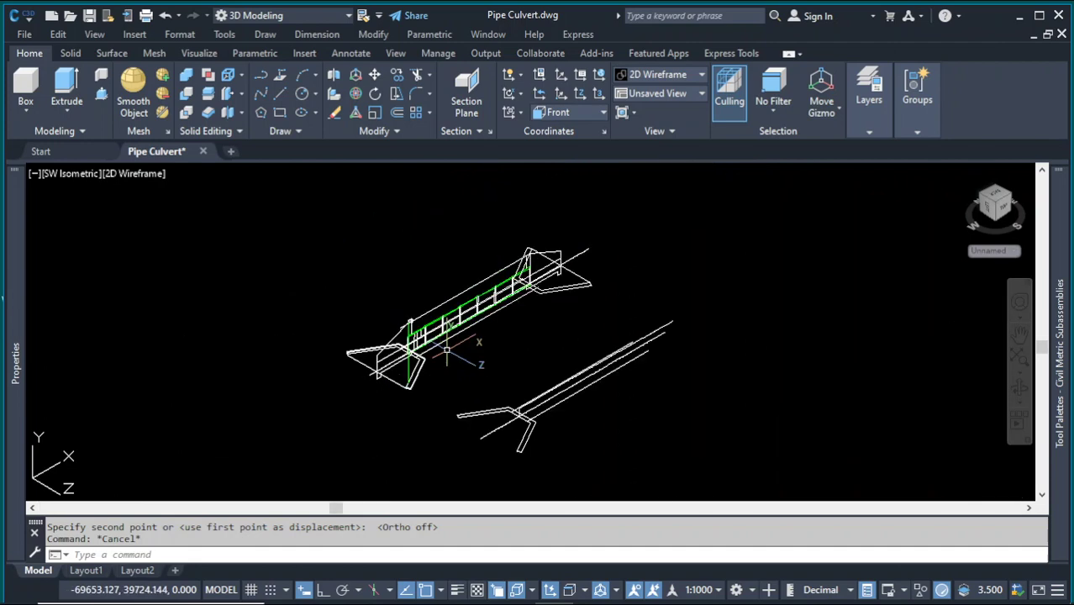
pyautogui.scroll(5, 533, 262)
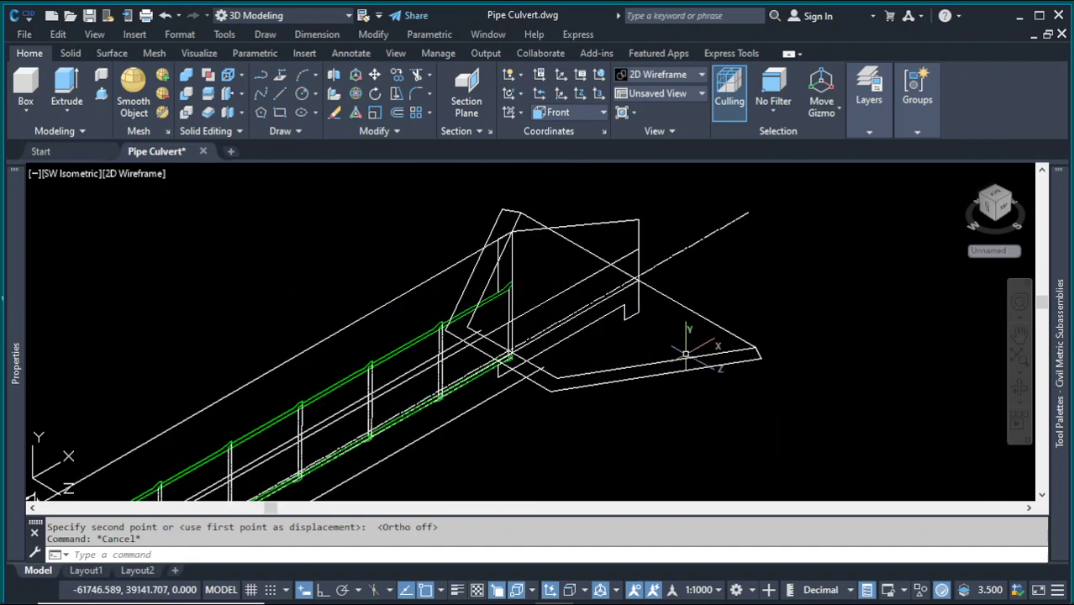
pyautogui.scroll(3, 625, 296)
pyautogui.scroll(-4, 636, 307)
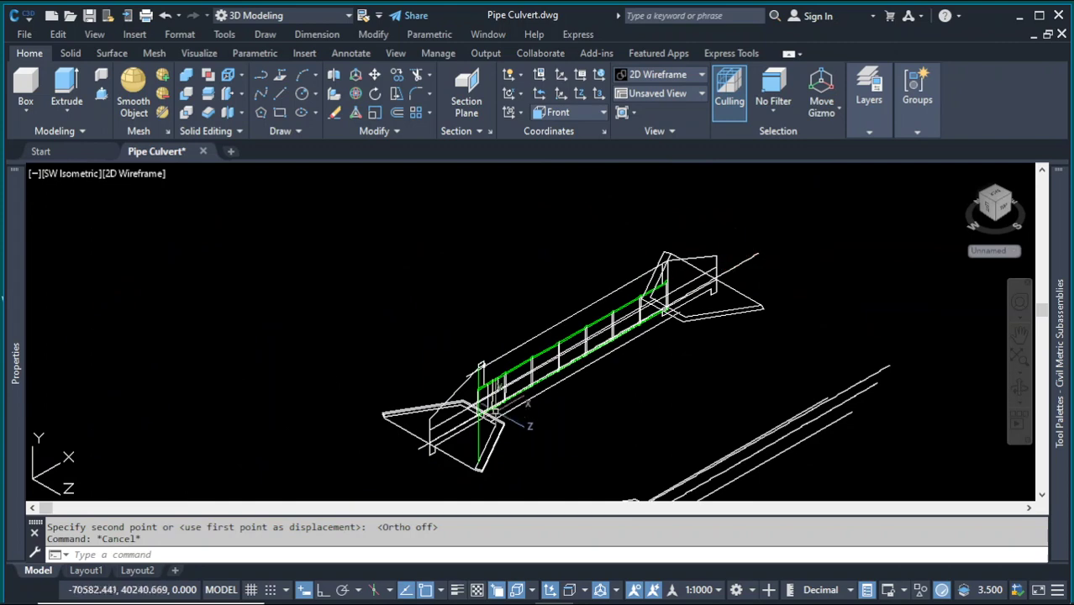
pyautogui.scroll(4, 497, 413)
pyautogui.scroll(-3, 467, 359)
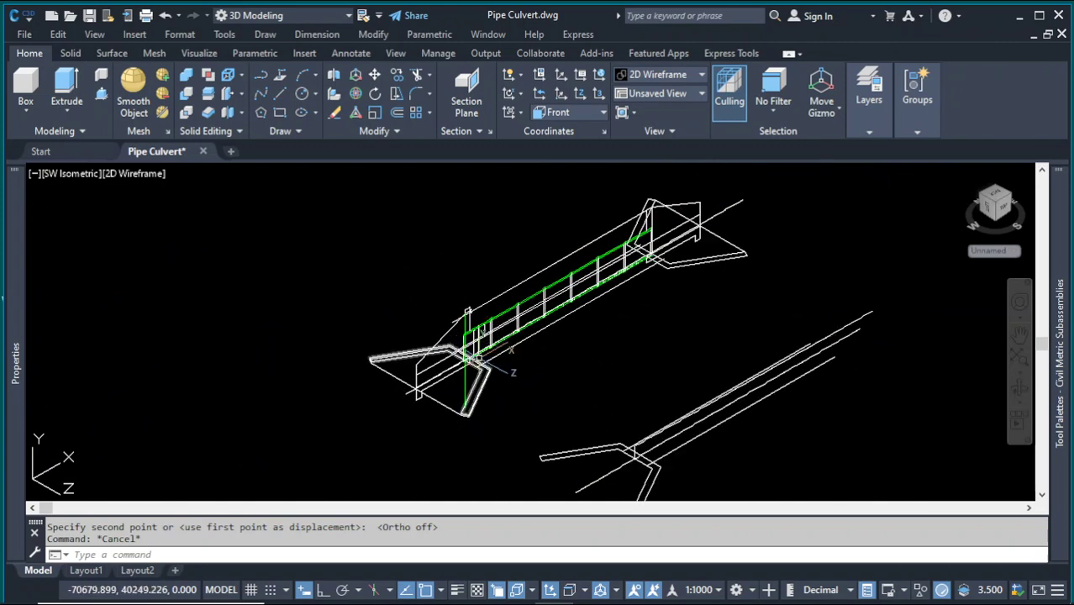
pyautogui.scroll(4, 451, 397)
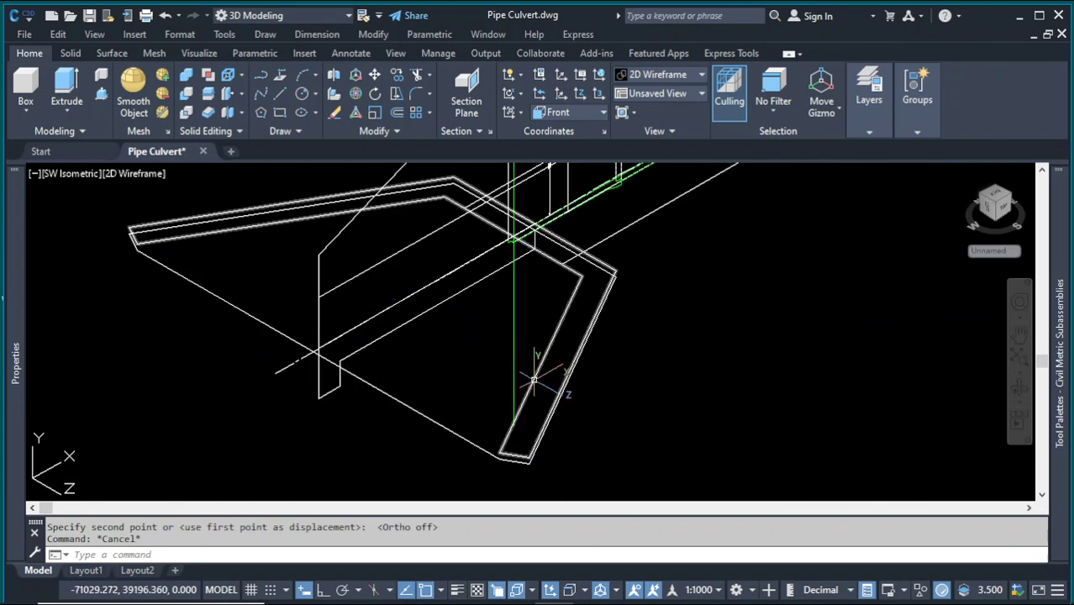
pyautogui.scroll(3, 536, 242)
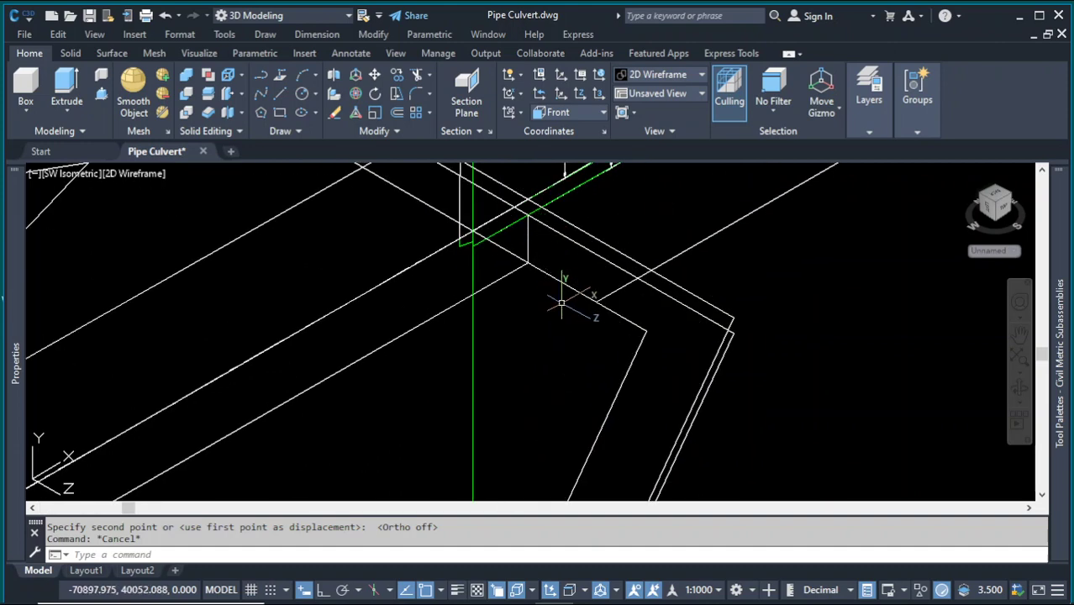
pyautogui.scroll(-5, 529, 233)
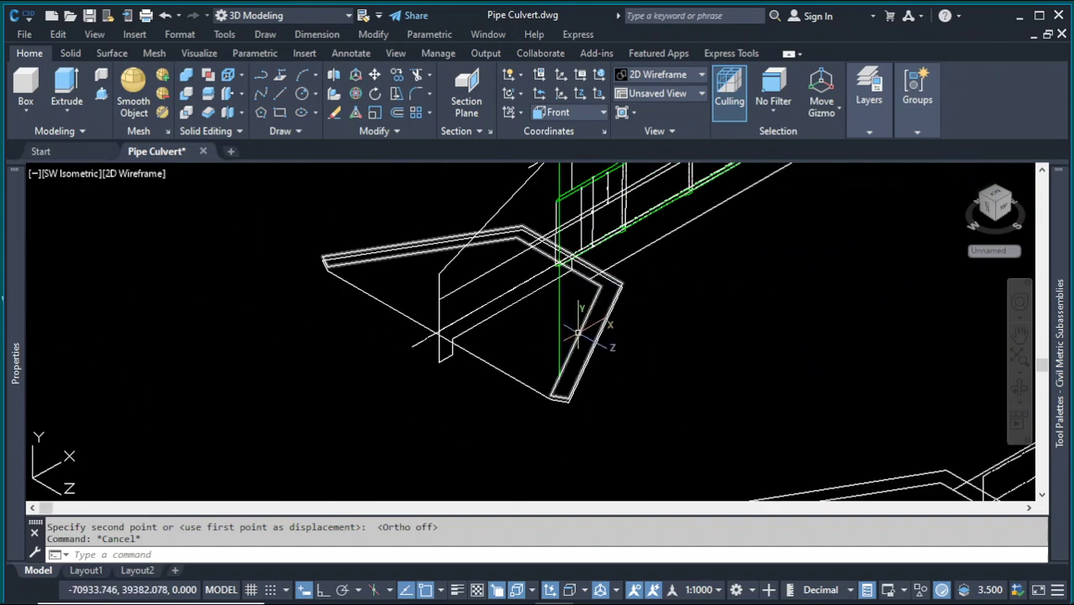
pyautogui.click(576, 333)
pyautogui.scroll(3, 577, 271)
pyautogui.scroll(-1, 577, 272)
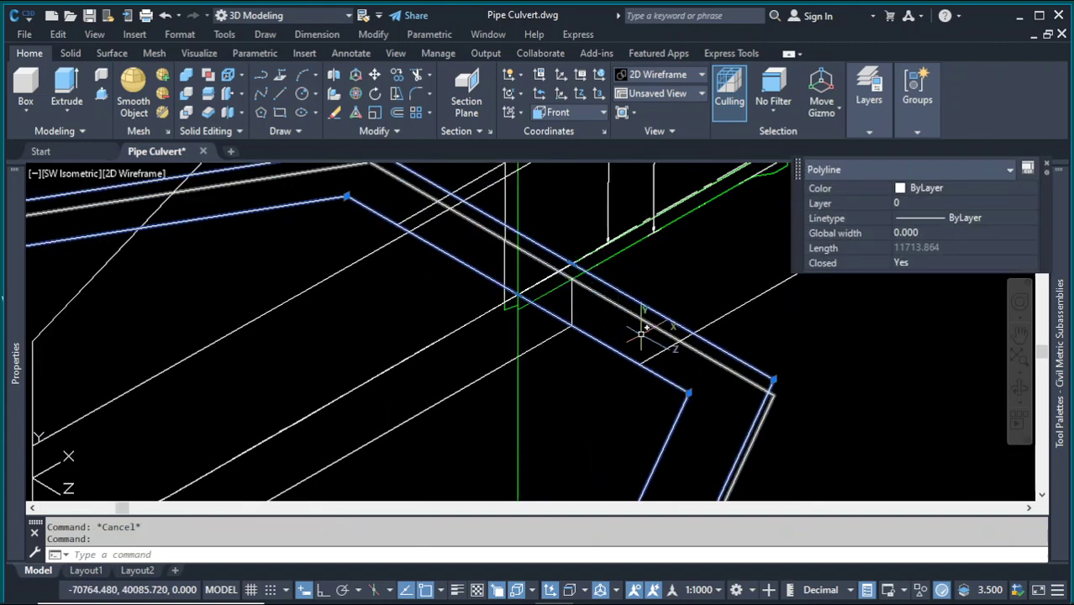
pyautogui.scroll(-4, 446, 352)
pyautogui.scroll(7, 465, 277)
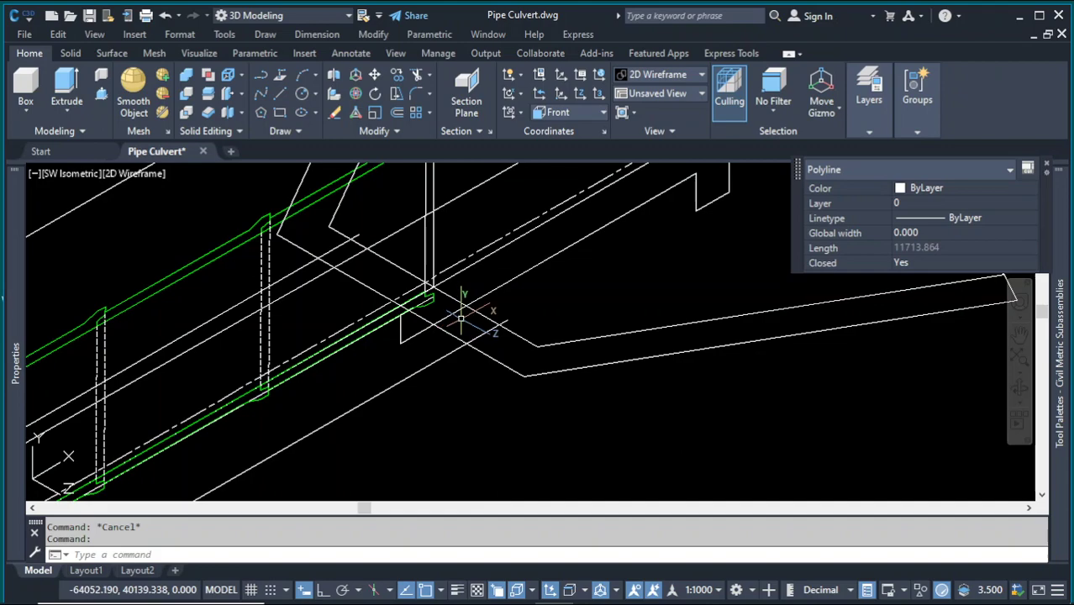
pyautogui.scroll(-3, 462, 318)
pyautogui.press('Escape')
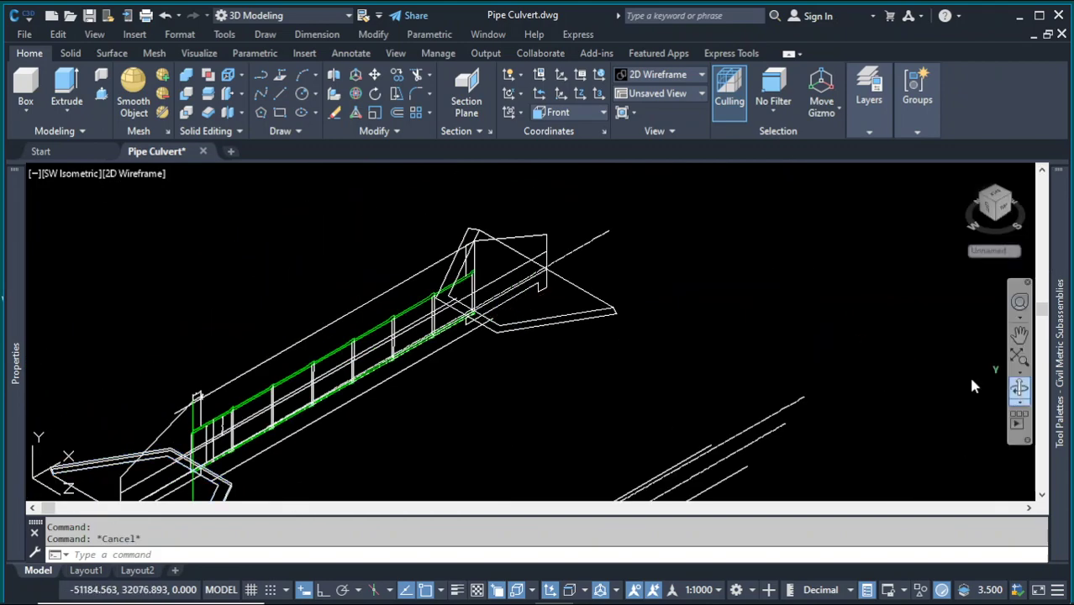
pyautogui.click(1019, 387)
pyautogui.moveTo(451, 401); pyautogui.dragTo(538, 412)
pyautogui.scroll(6, 530, 429)
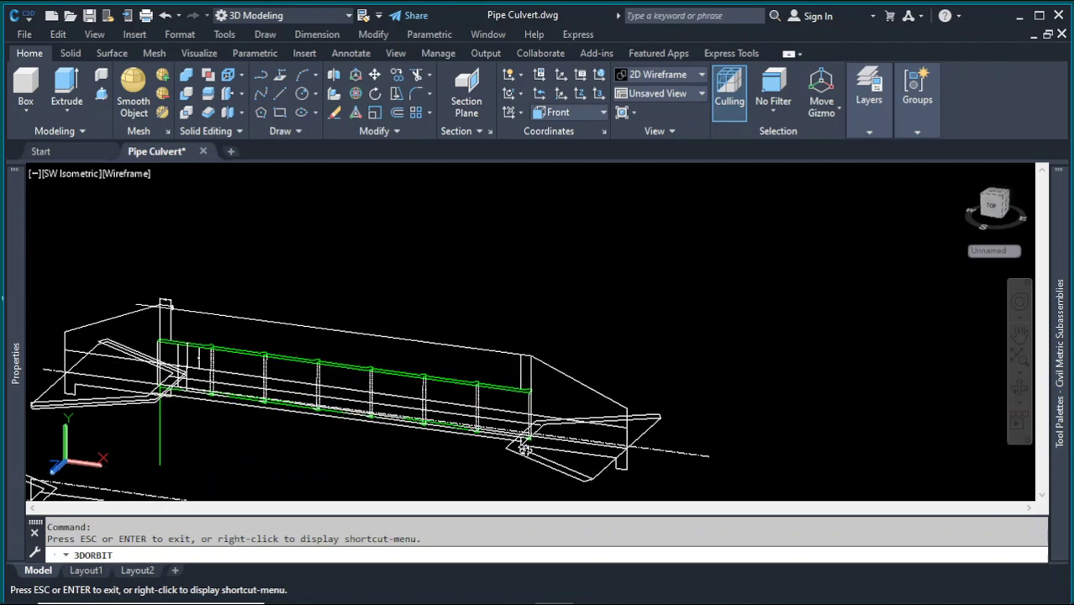
pyautogui.moveTo(551, 450); pyautogui.dragTo(611, 368)
pyautogui.press('Escape')
pyautogui.scroll(-2, 504, 366)
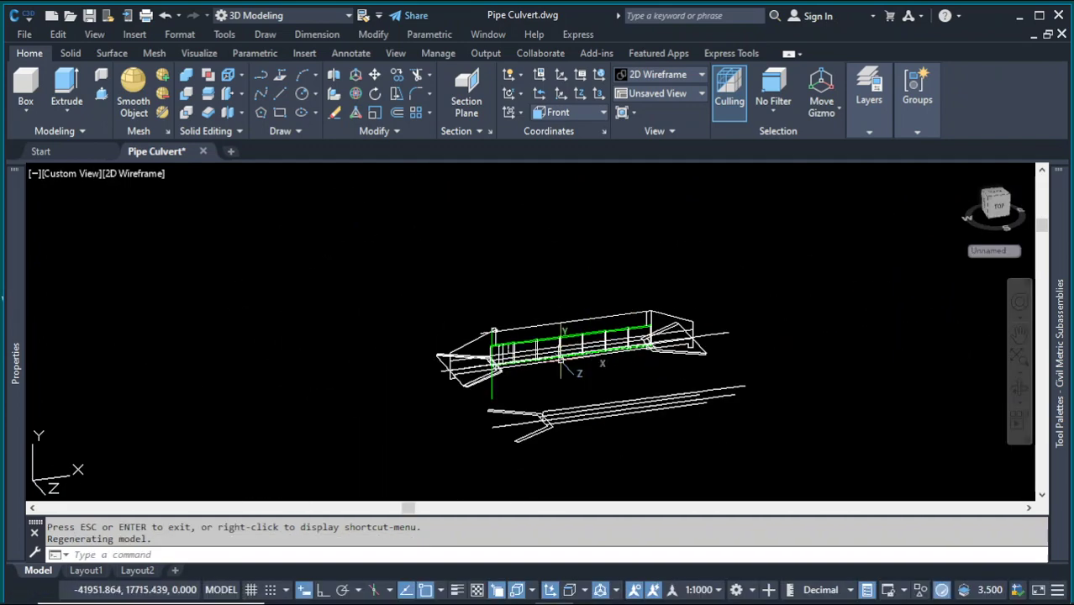
# - Delete the green vertical reference line through the longitudinal section's headwall
pyautogui.scroll(6, 493, 391)
pyautogui.click(478, 353)
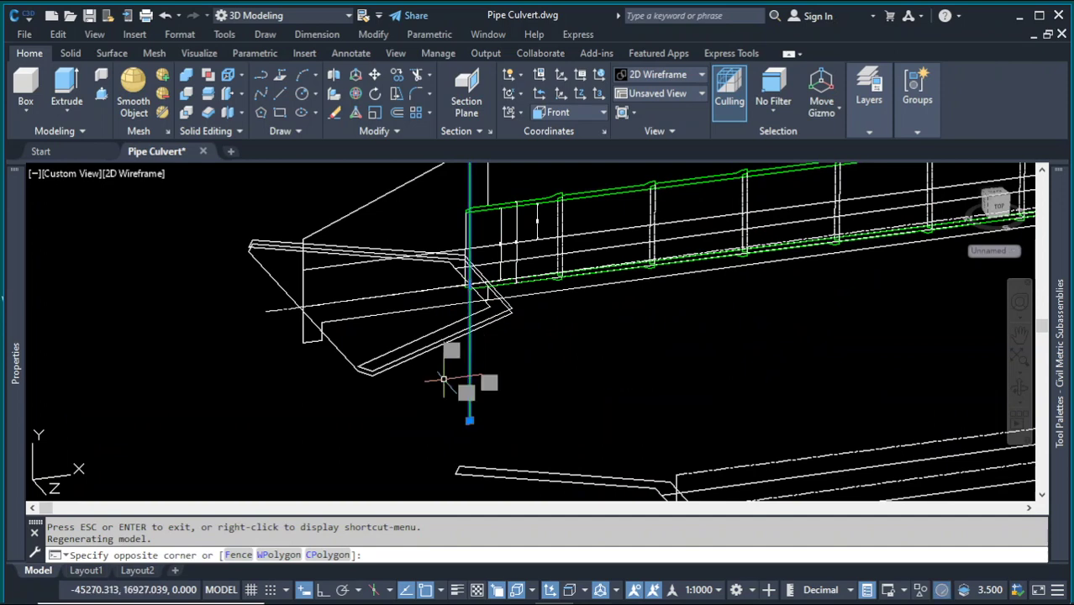
pyautogui.click(469, 421)
pyautogui.press('Delete')
# - Trim the longitudinal section's pipe centreline back to the pipe's end edge at the headwall, removing the part extending over the wingwall
pyautogui.scroll(2, 485, 234)
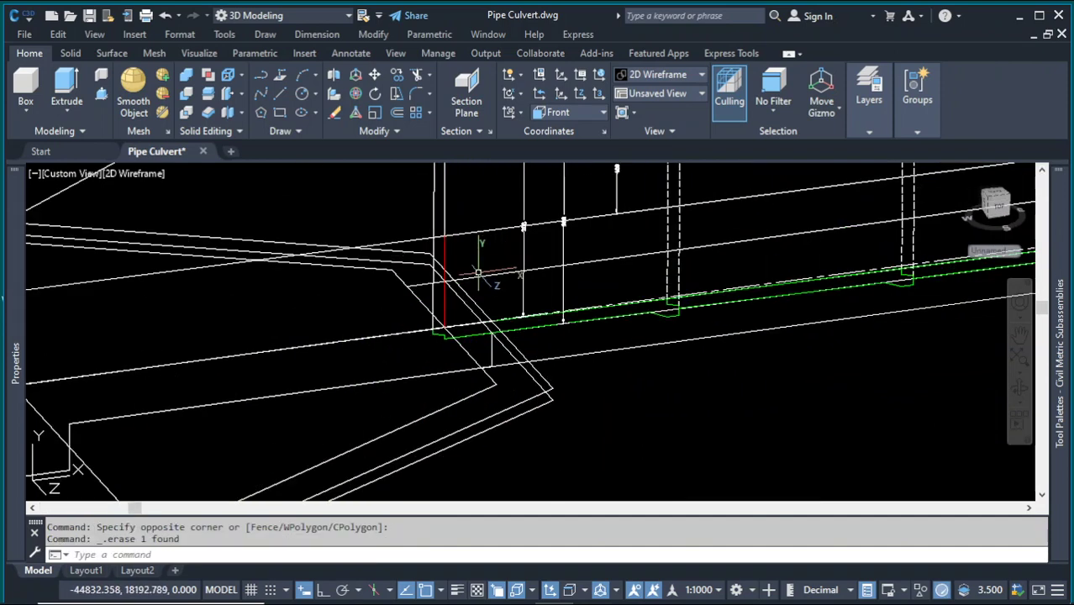
pyautogui.click(416, 238)
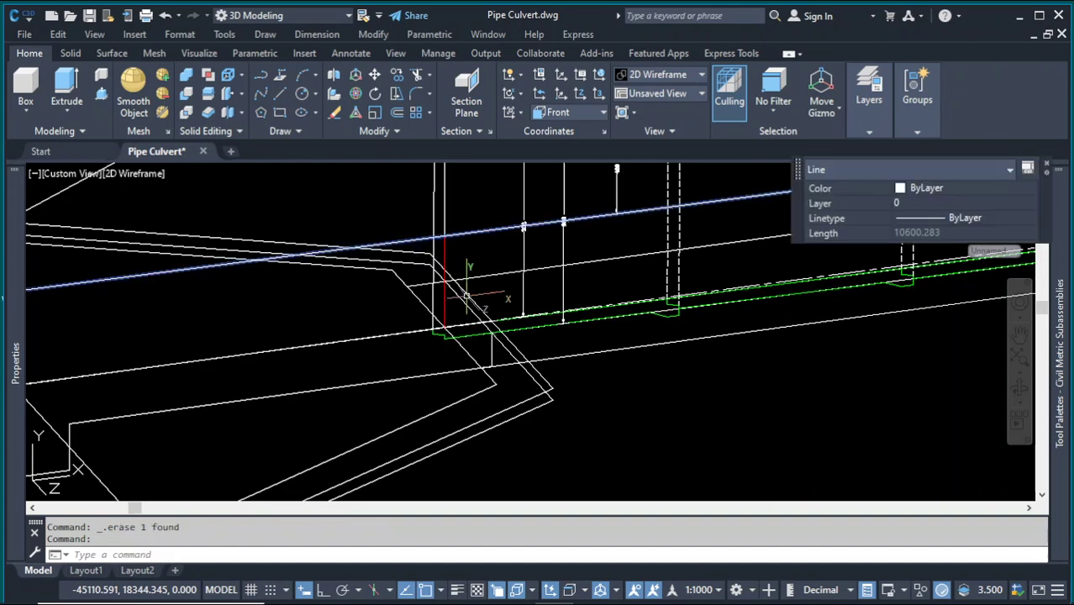
pyautogui.scroll(-3, 462, 299)
pyautogui.scroll(4, 471, 295)
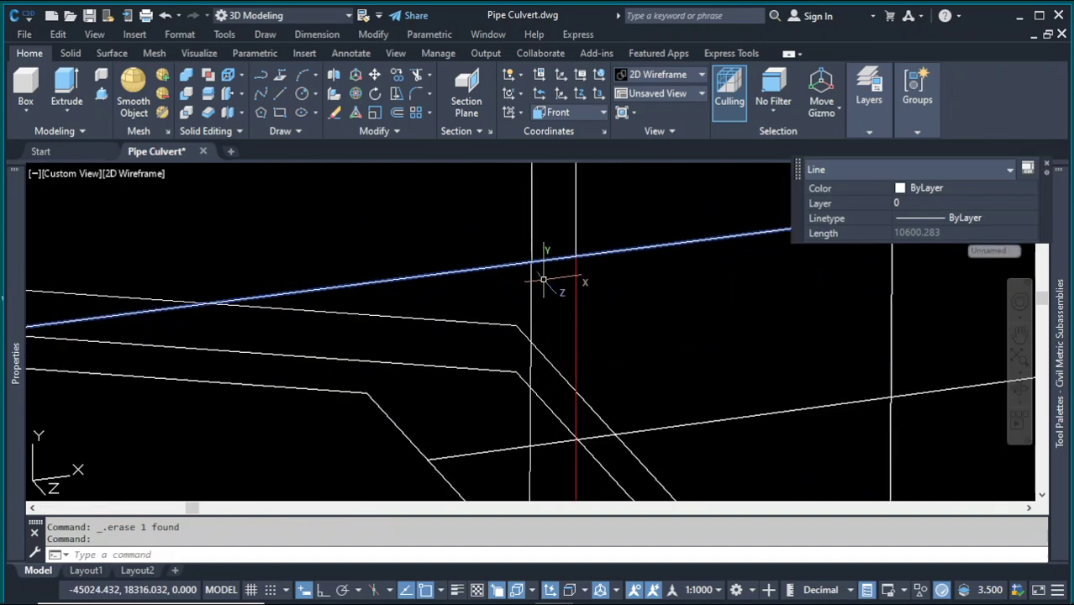
pyautogui.click(544, 279)
pyautogui.click(439, 224)
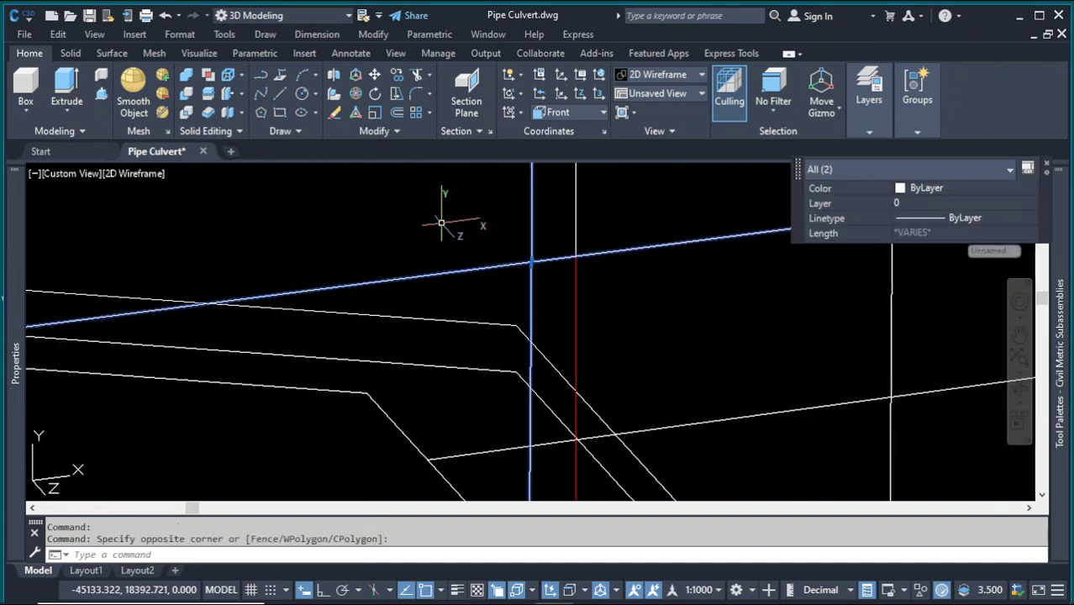
pyautogui.click(30, 56)
pyautogui.click(416, 76)
pyautogui.click(498, 247)
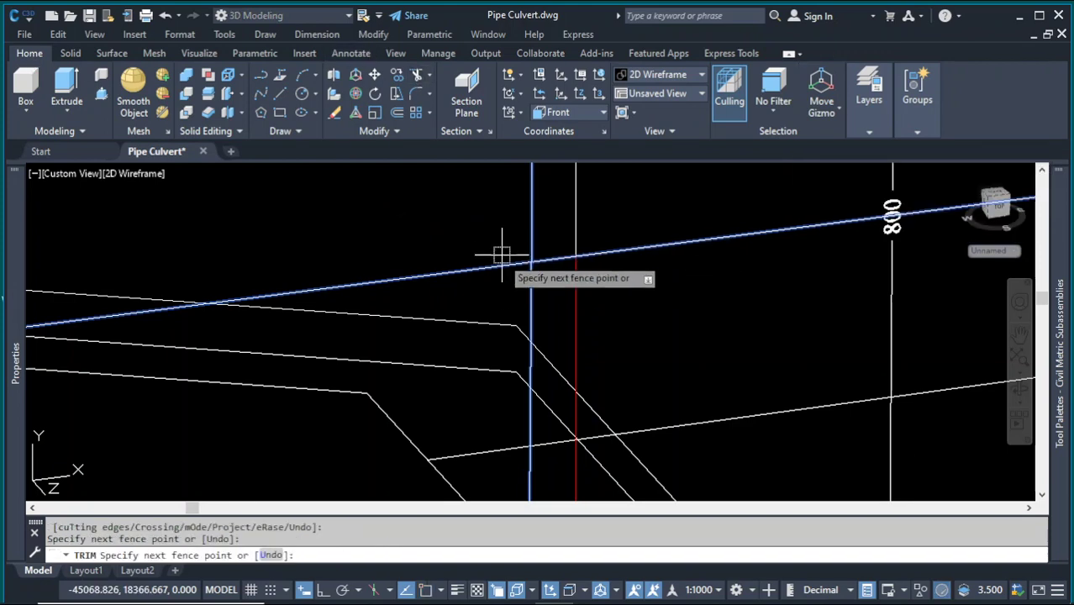
pyautogui.click(497, 276)
pyautogui.press('Return')
pyautogui.press('Escape')
# - Set the trimmed pipe centreline's linetype to CENTER with a linetype scale of 20
pyautogui.keyDown('shift'); pyautogui.moveTo(508, 317); pyautogui.dragTo(846, 234, button='middle'); pyautogui.keyUp('shift')
pyautogui.click(545, 290)
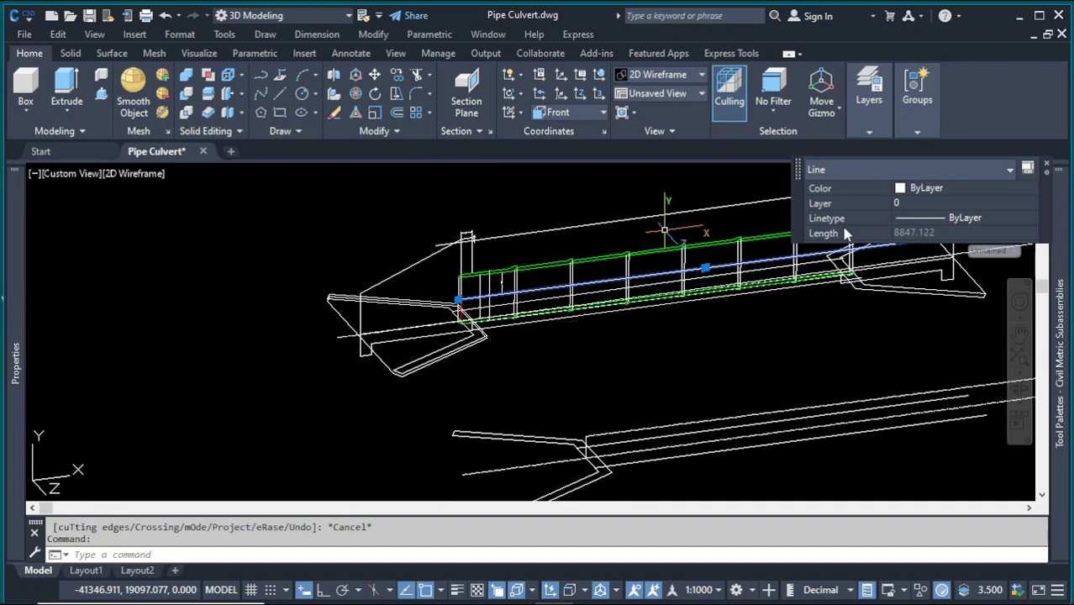
pyautogui.click(971, 218)
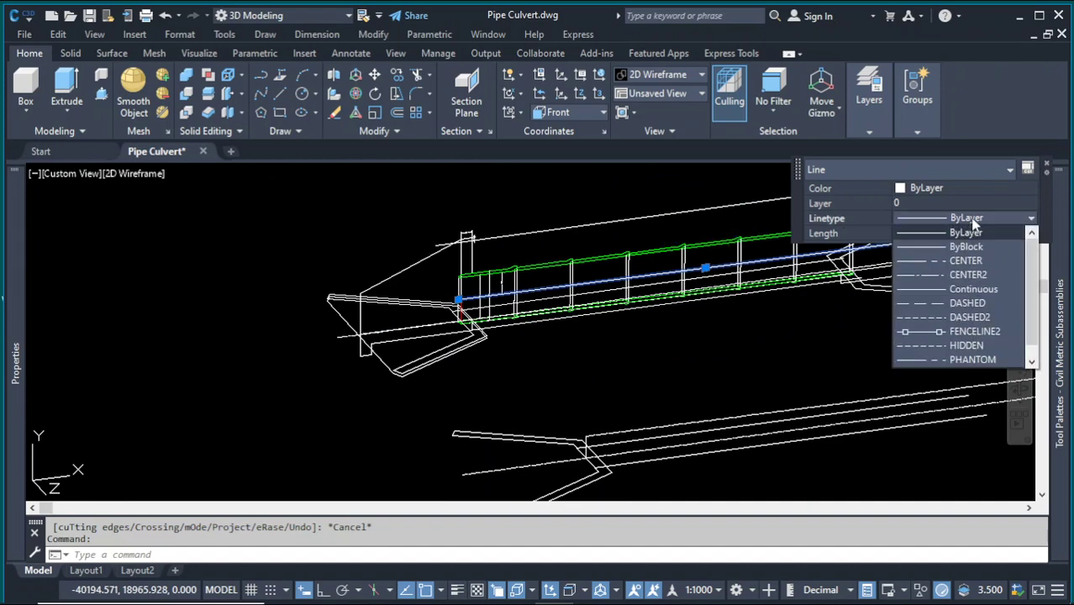
pyautogui.click(967, 262)
pyautogui.moveTo(19, 285)
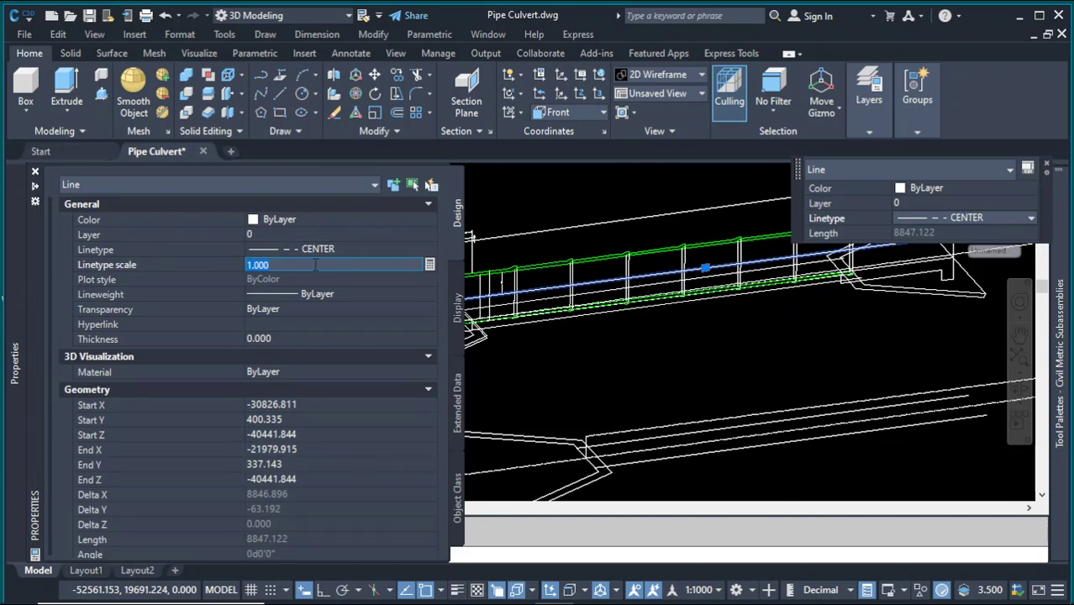
pyautogui.press('Return')
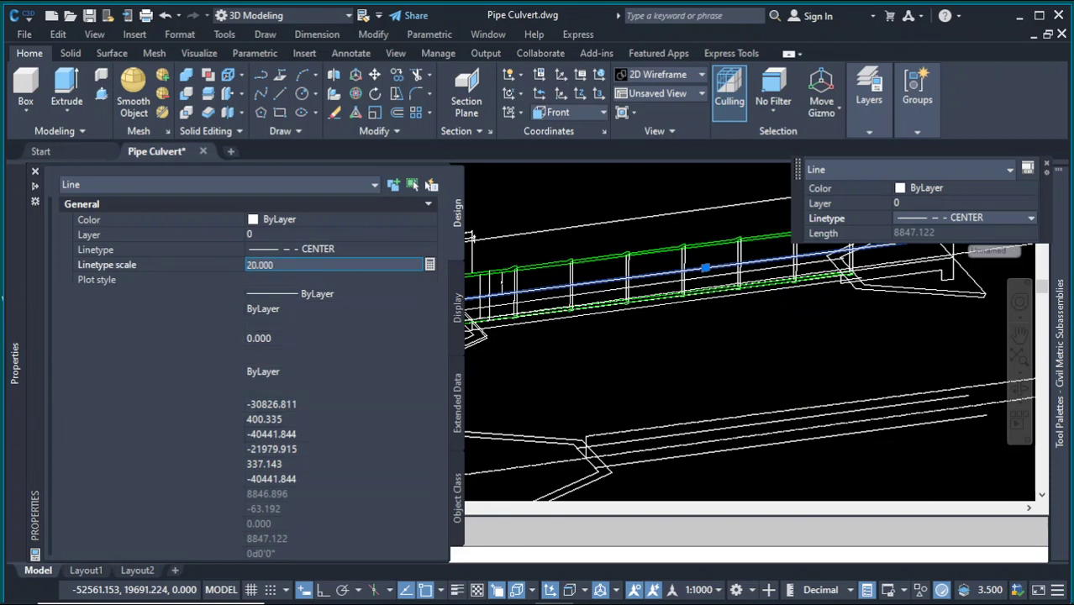
pyautogui.scroll(5, 569, 348)
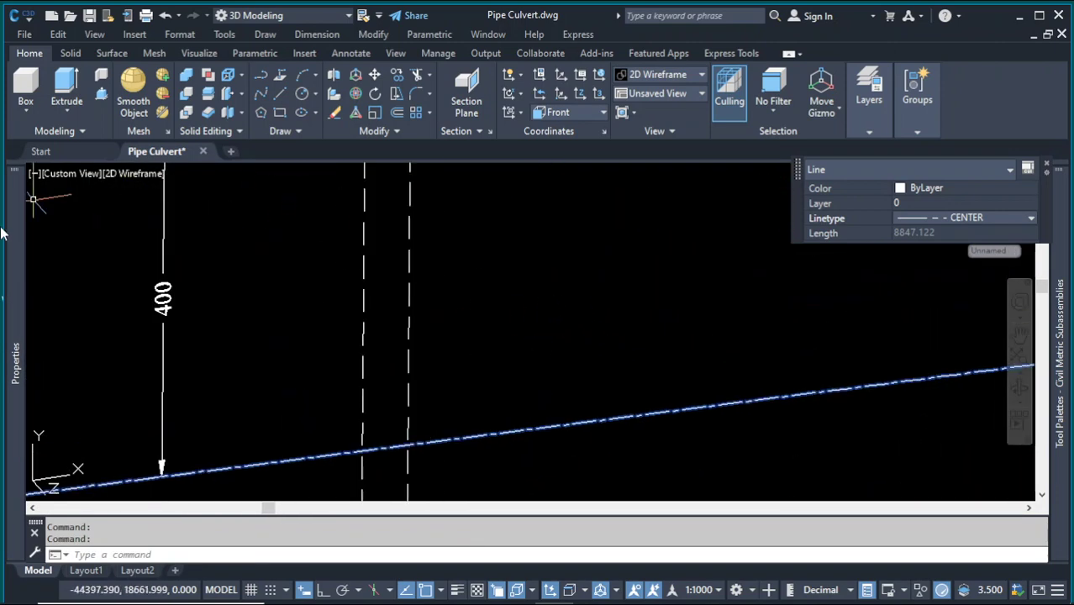
# - Set the pipe centreline's linetype scale to 80
pyautogui.moveTo(22, 246)
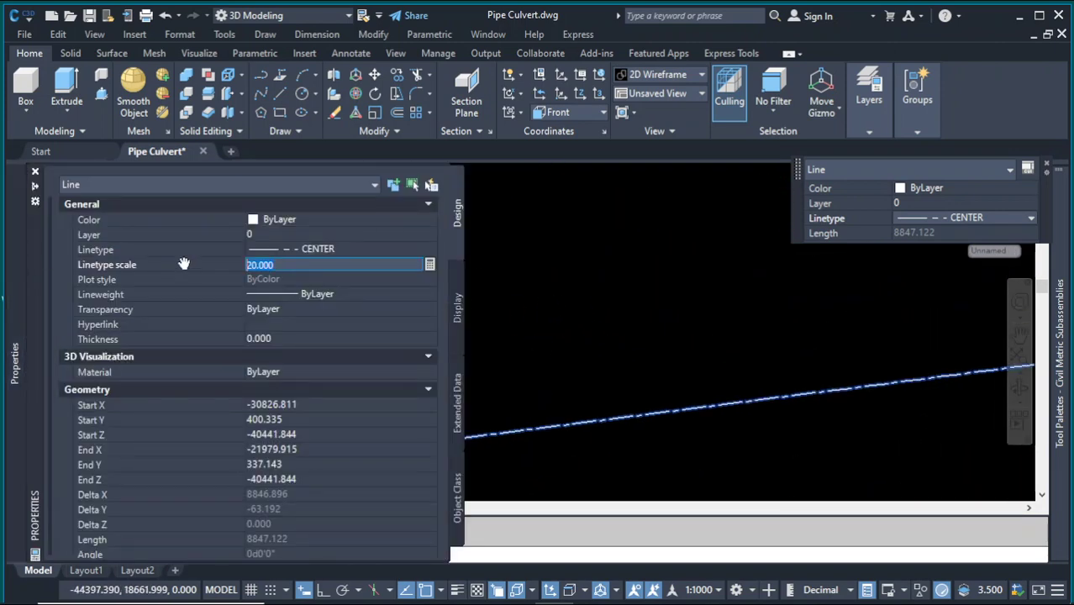
pyautogui.write('80')
pyautogui.scroll(-10, 618, 312)
pyautogui.press('Escape')
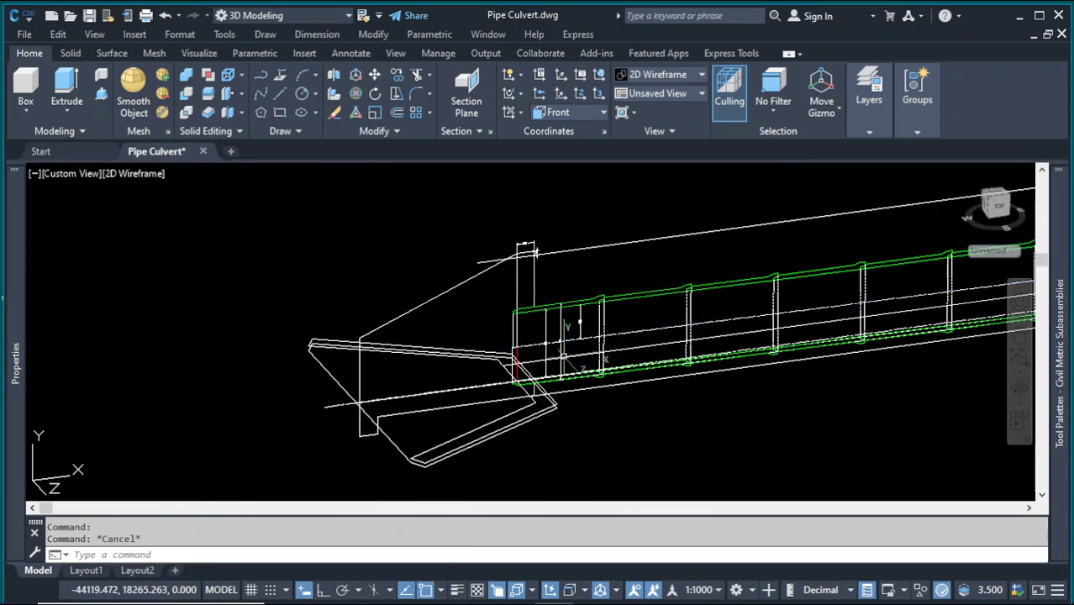
pyautogui.scroll(6, 517, 363)
pyautogui.scroll(-4, 487, 341)
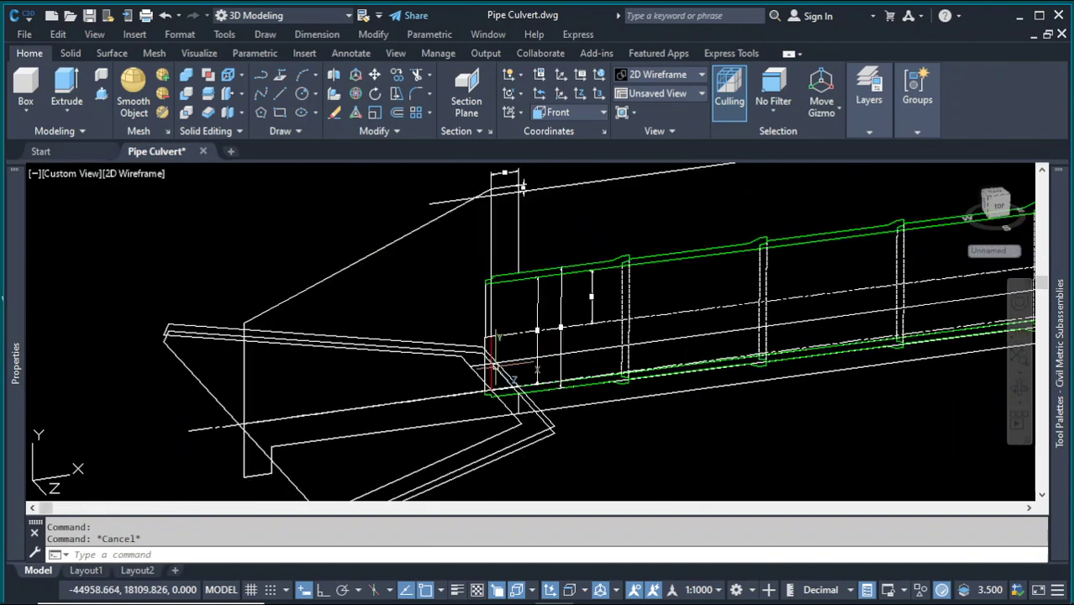
pyautogui.scroll(4, 526, 374)
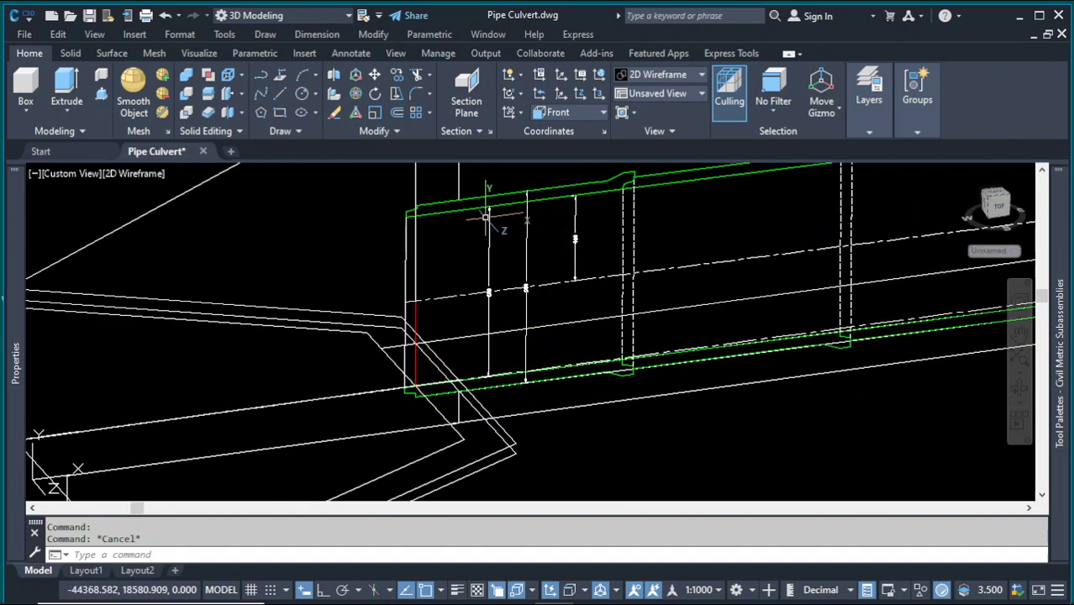
# - Revolve the closed profile of the first pipe segment at the headwall 360 degrees about the pipe centreline into a solid
pyautogui.click(74, 109)
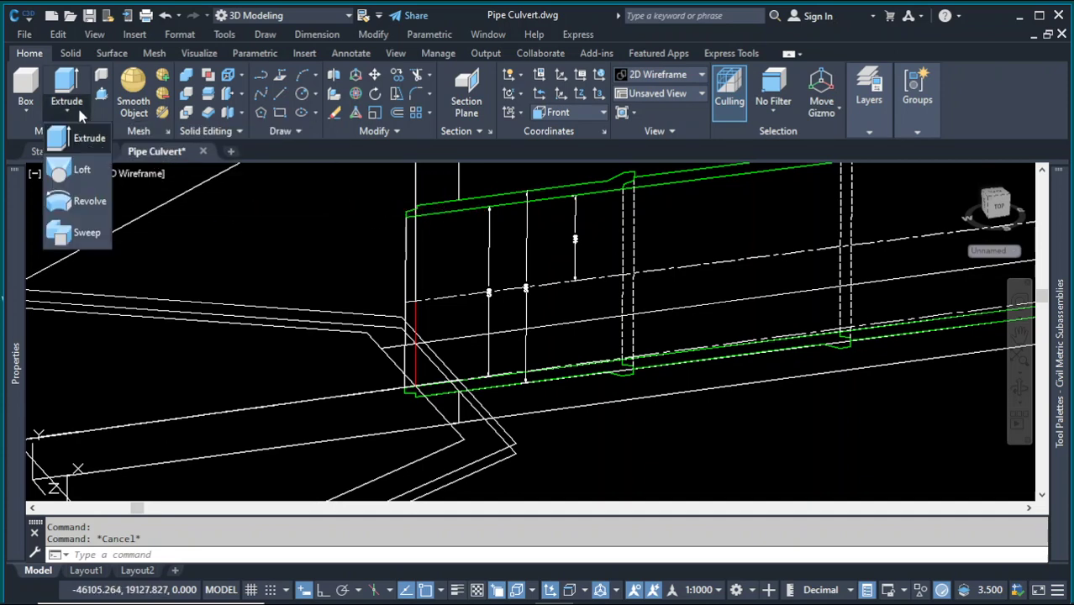
pyautogui.click(84, 202)
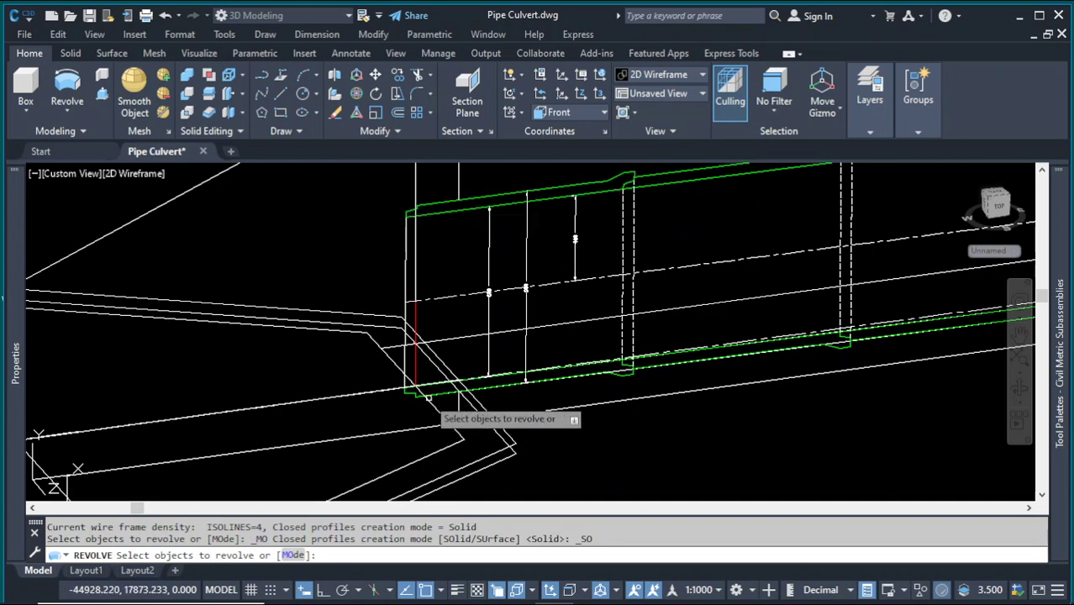
pyautogui.scroll(2, 421, 387)
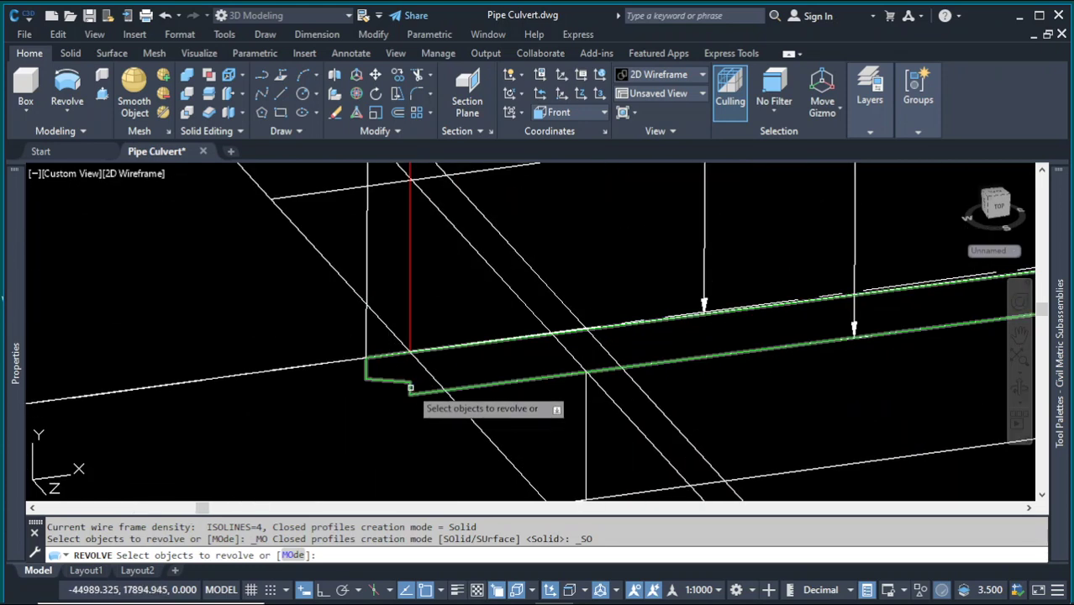
pyautogui.click(413, 392)
pyautogui.press('Return')
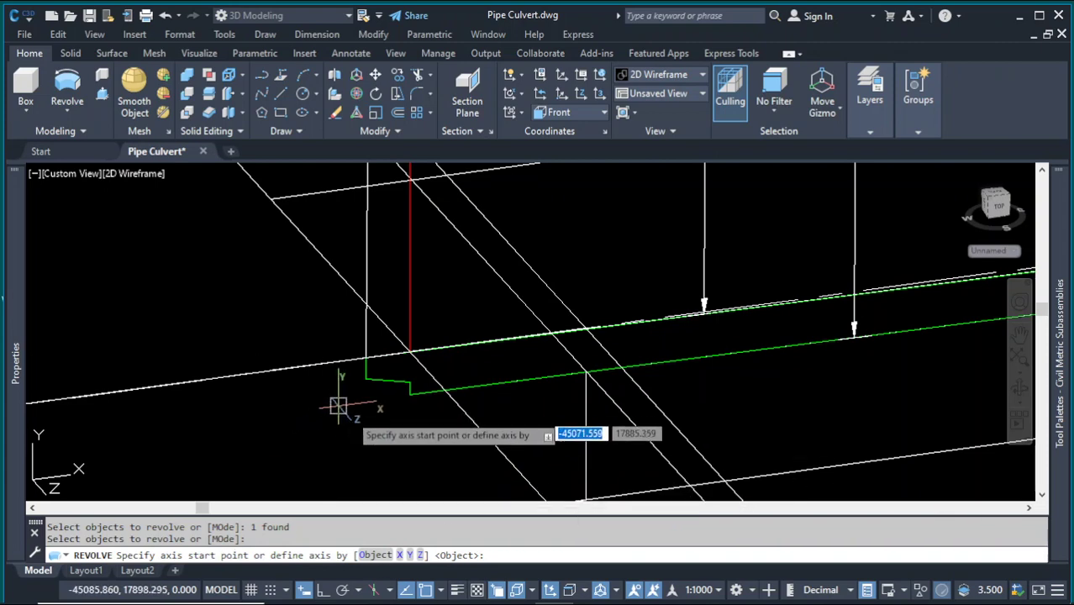
pyautogui.scroll(-2, 344, 404)
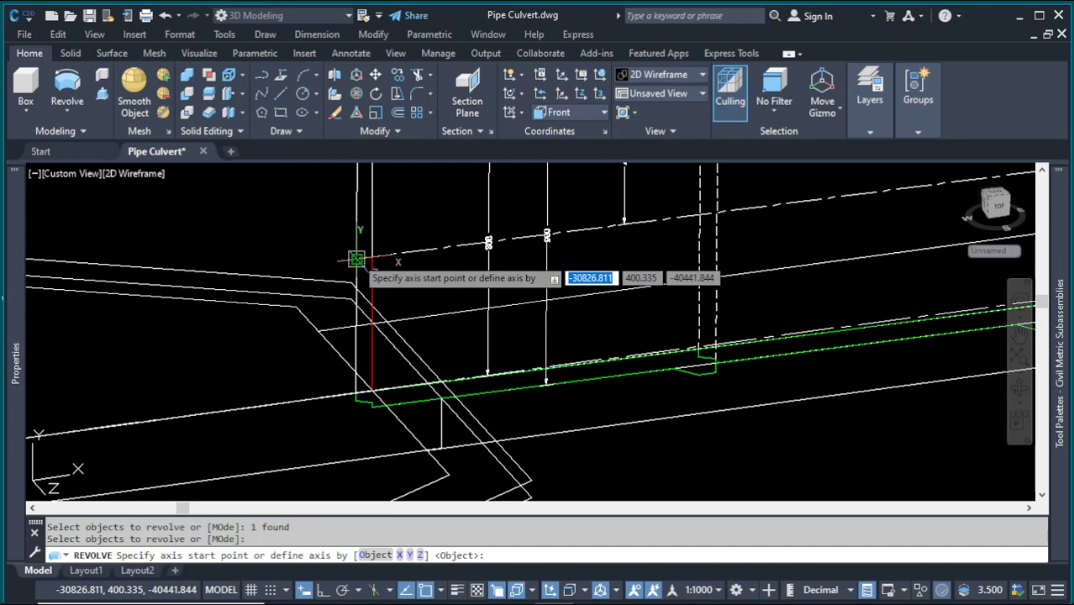
pyautogui.click(357, 259)
pyautogui.scroll(-3, 336, 294)
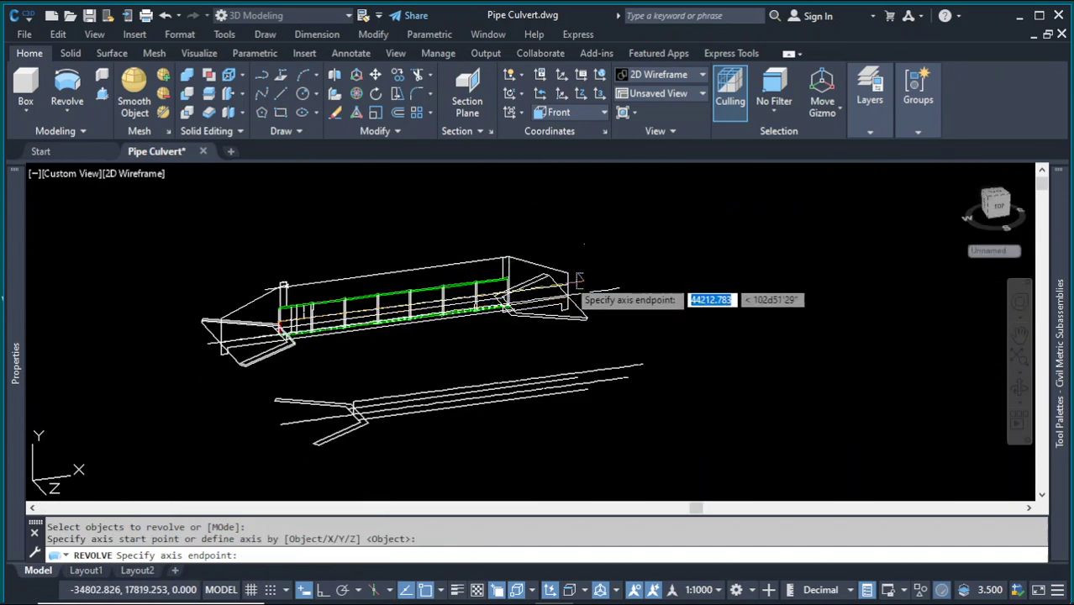
pyautogui.scroll(2, 546, 286)
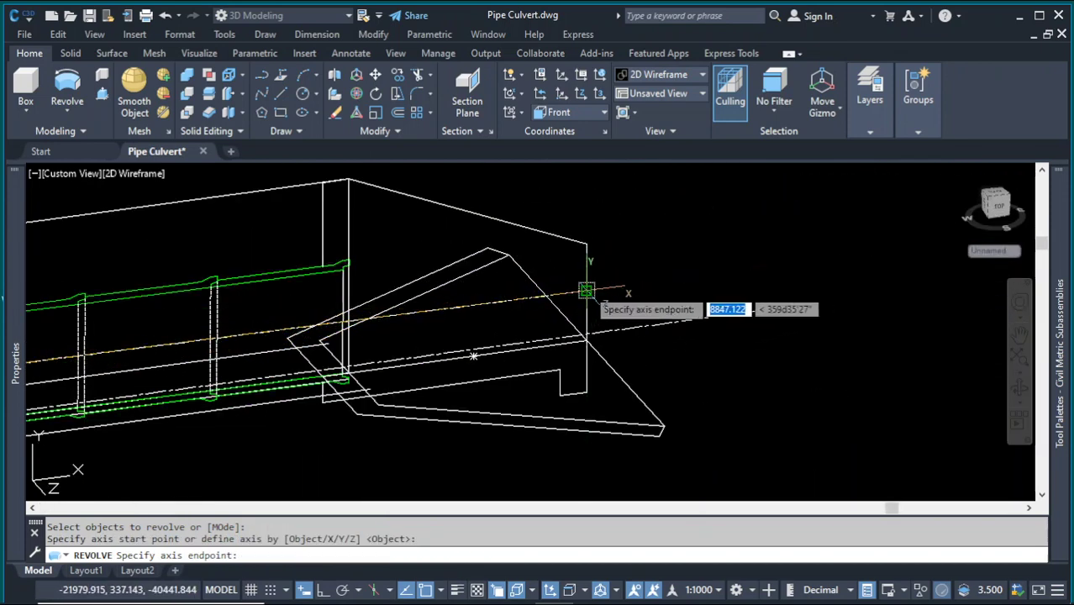
pyautogui.click(587, 291)
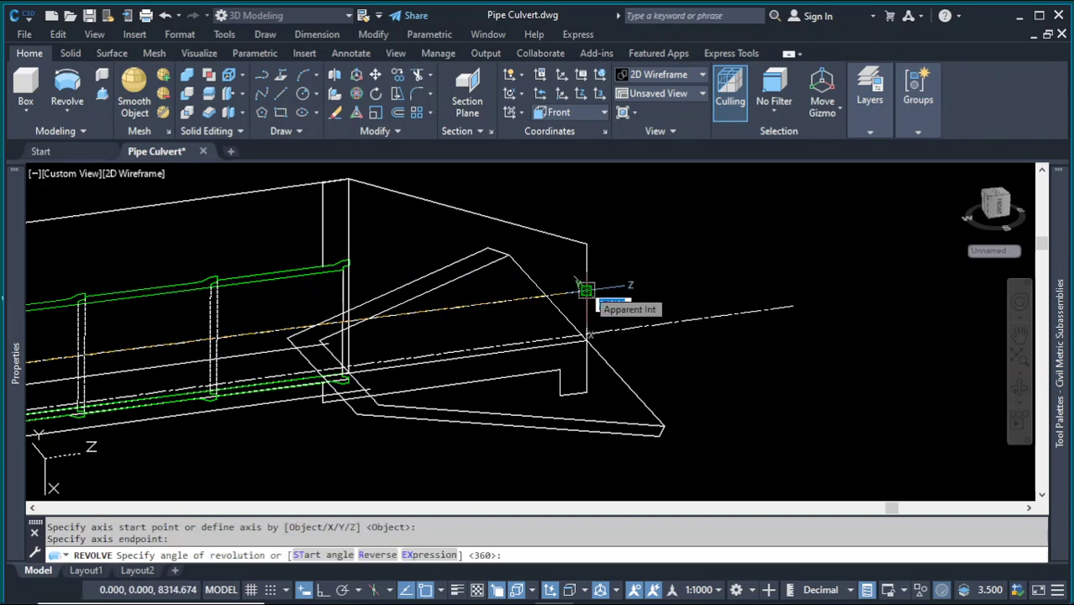
pyautogui.press('Return')
pyautogui.keyDown('shift'); pyautogui.moveTo(672, 301); pyautogui.dragTo(580, 358, button='middle'); pyautogui.keyUp('shift')
pyautogui.scroll(5, 626, 324)
pyautogui.press('Escape')
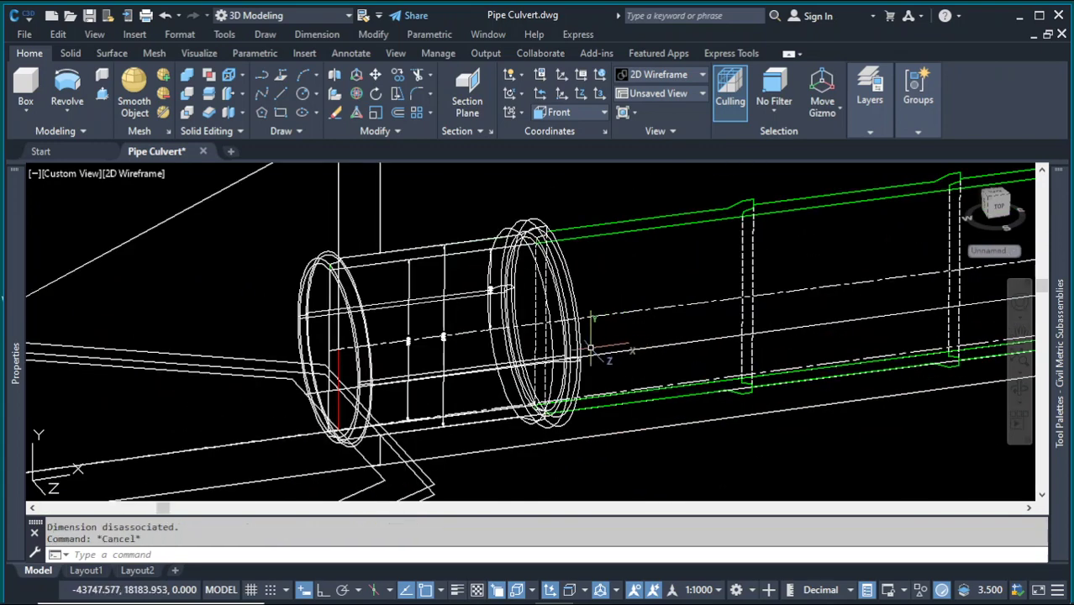
# - Check the revolved pipe segment in the Conceptual visual style and return to 2D Wireframe
pyautogui.click(143, 178)
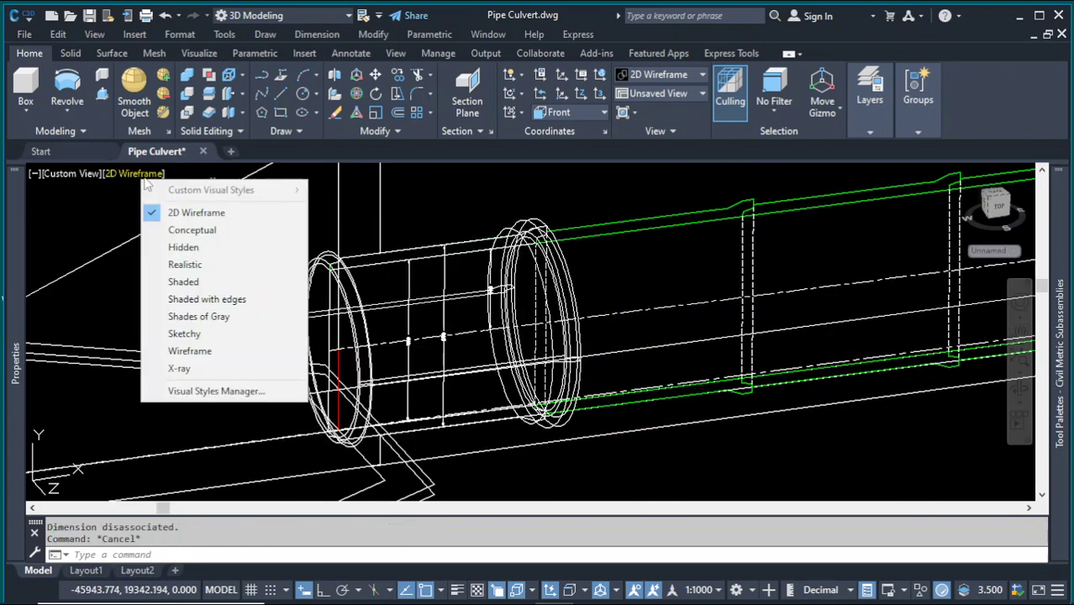
pyautogui.click(220, 230)
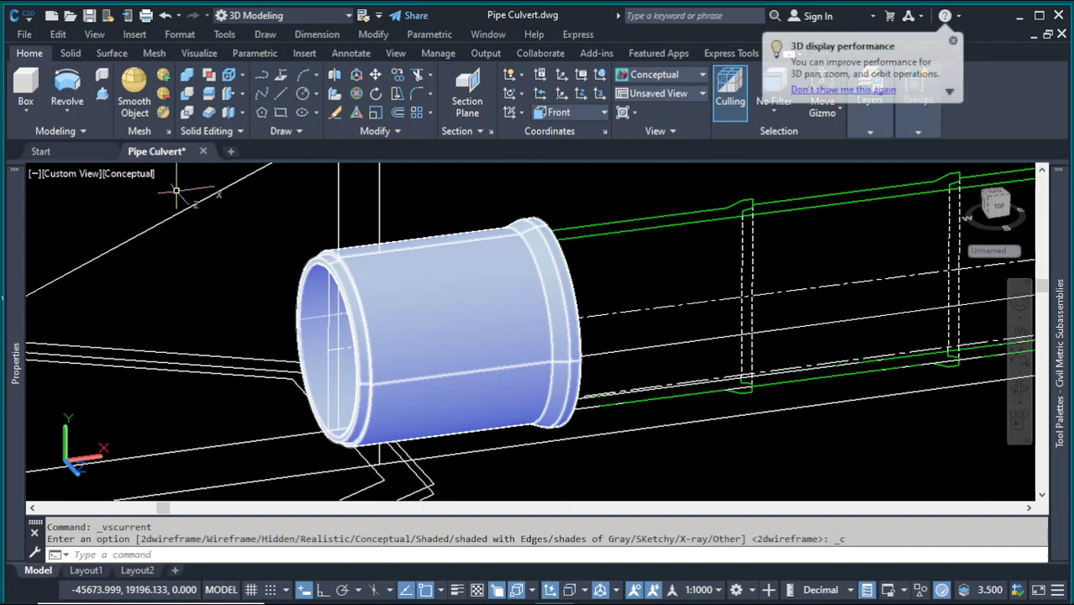
pyautogui.click(135, 174)
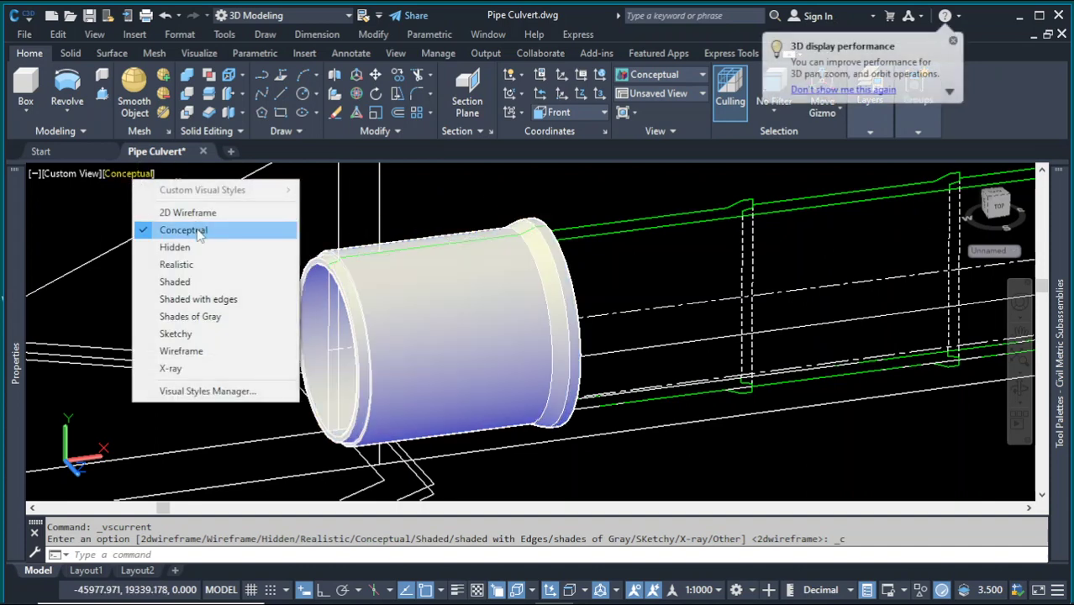
pyautogui.click(192, 213)
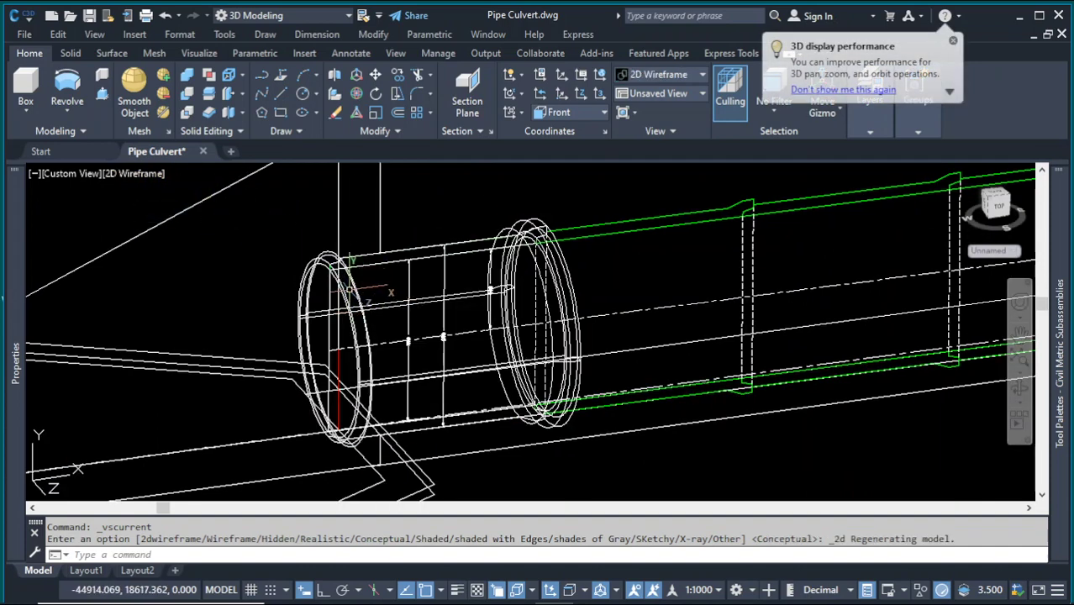
pyautogui.click(359, 290)
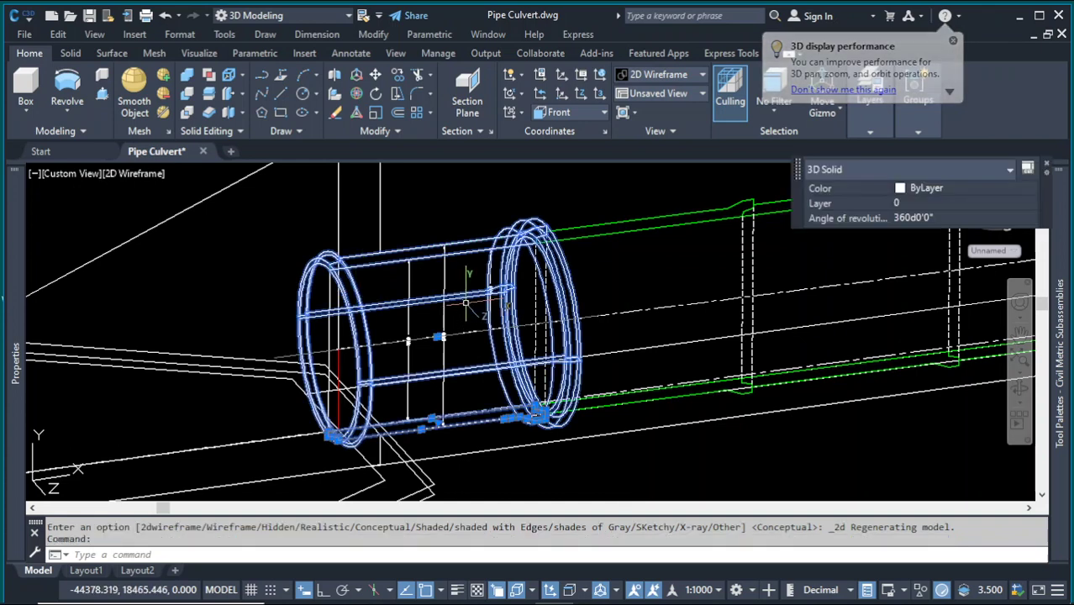
pyautogui.press('Escape')
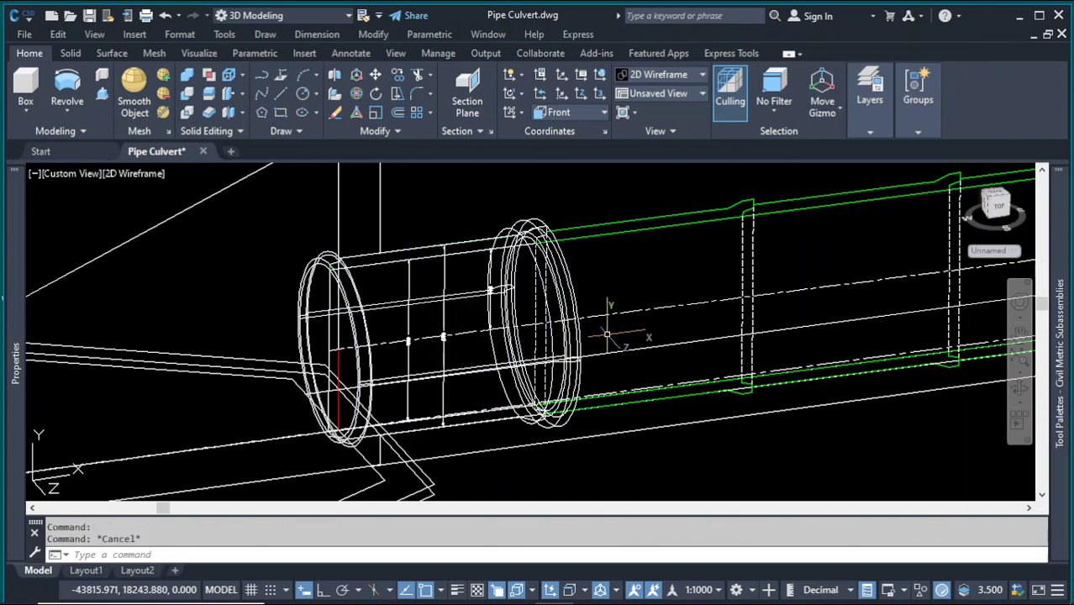
pyautogui.click(618, 308)
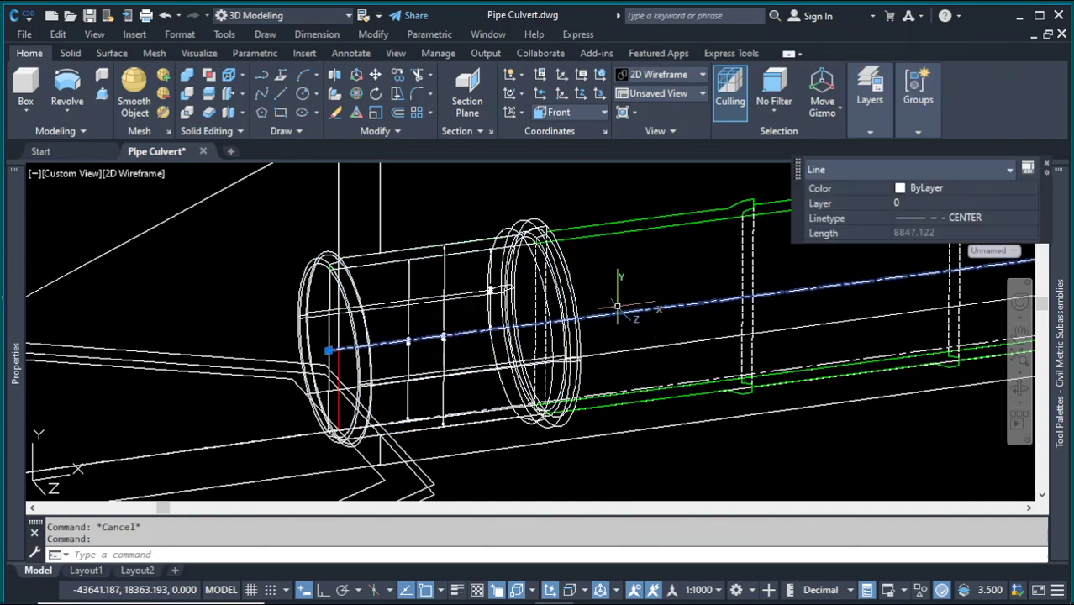
pyautogui.press('Escape')
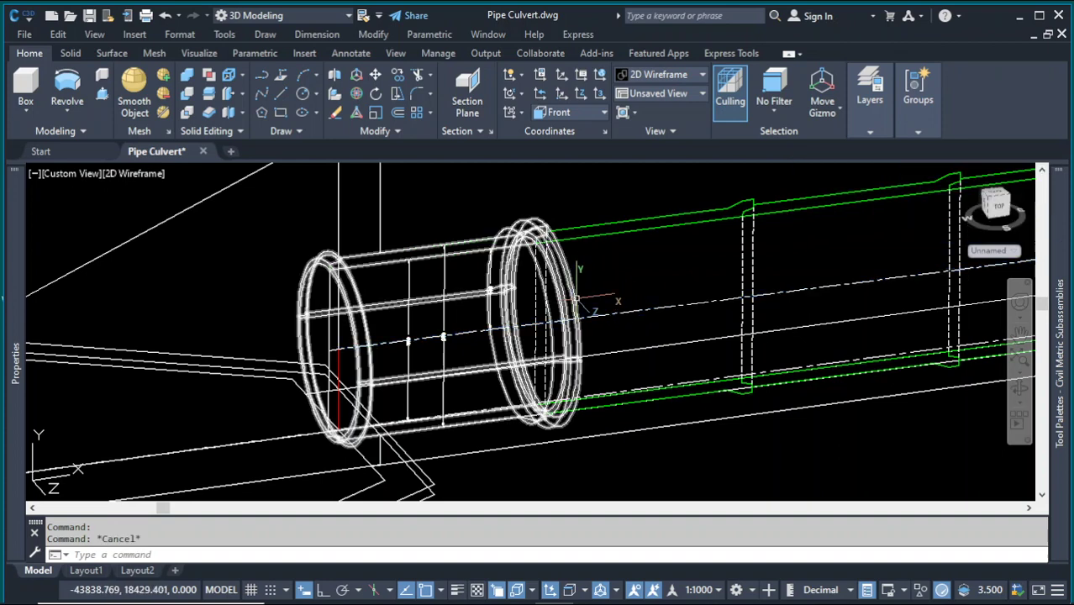
pyautogui.click(577, 298)
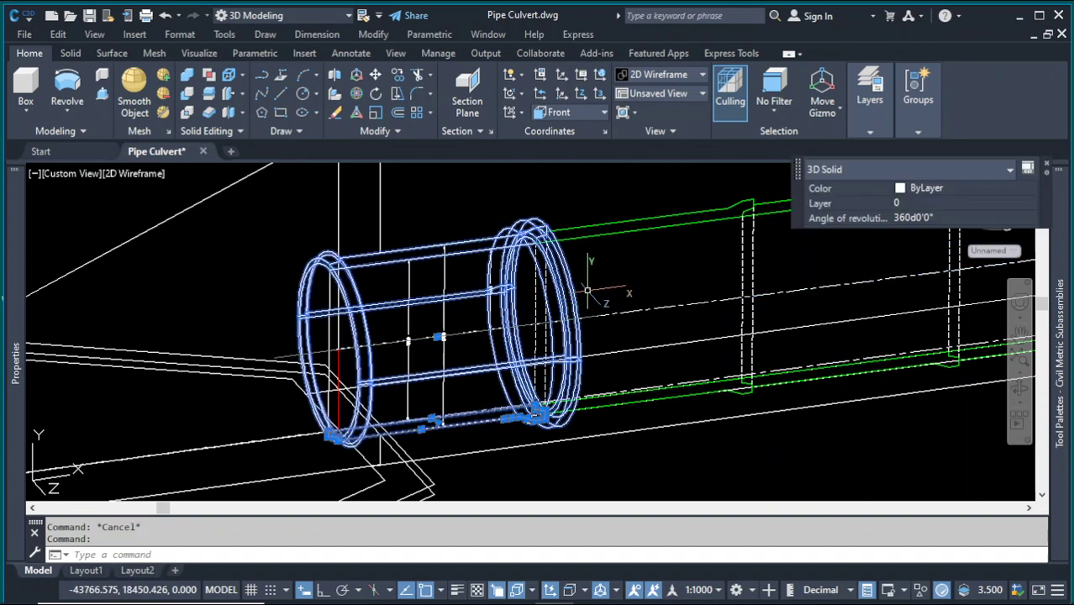
pyautogui.press('Escape')
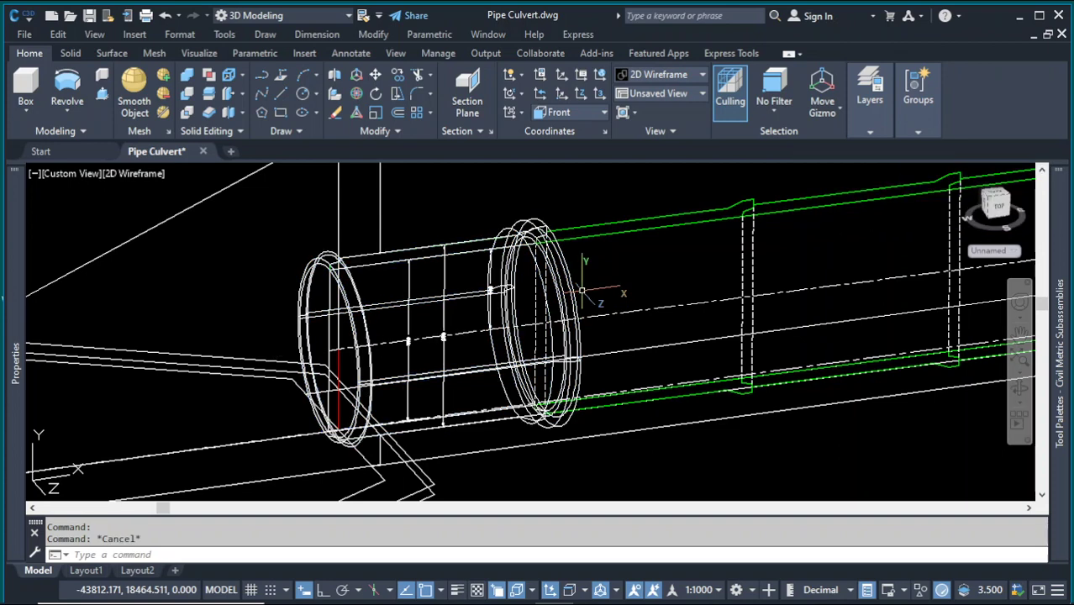
pyautogui.click(570, 294)
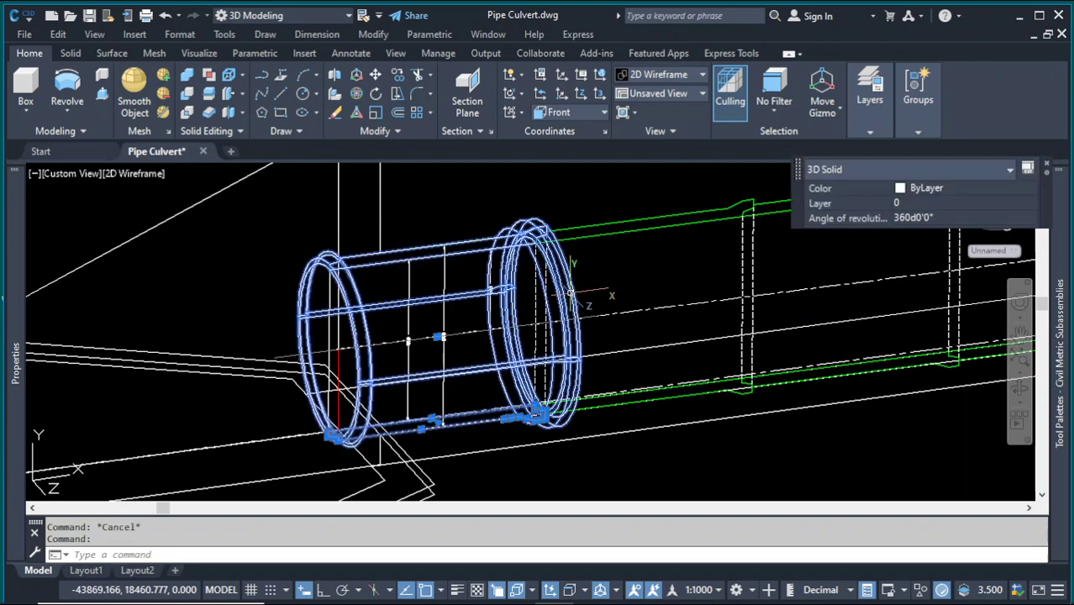
pyautogui.press('Escape')
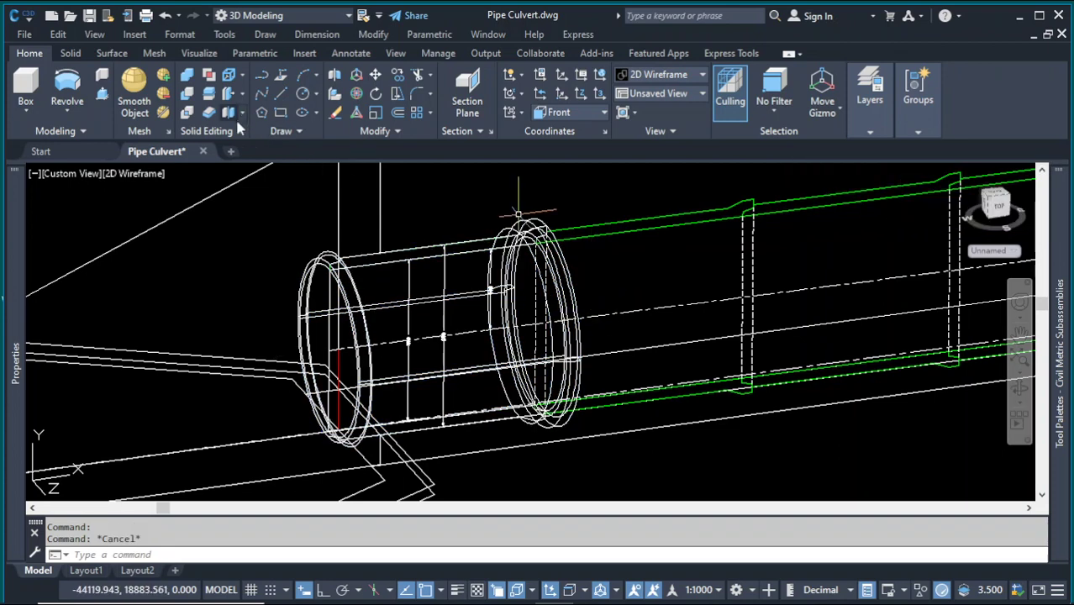
# - Create a path array of the revolved pipe segment along the pipe centreline
pyautogui.click(428, 109)
pyautogui.press('Escape')
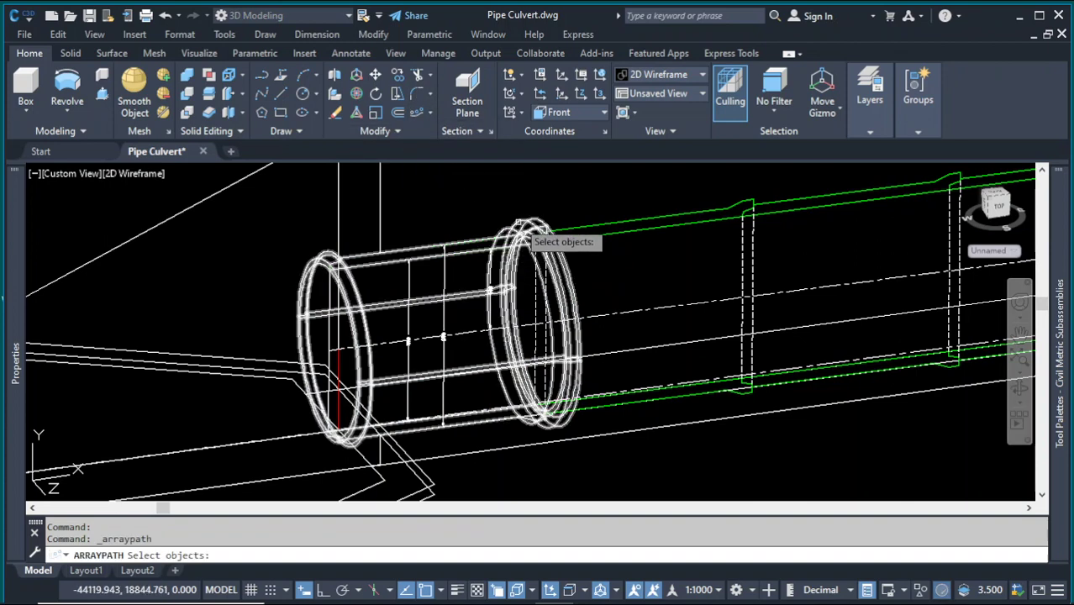
pyautogui.click(516, 221)
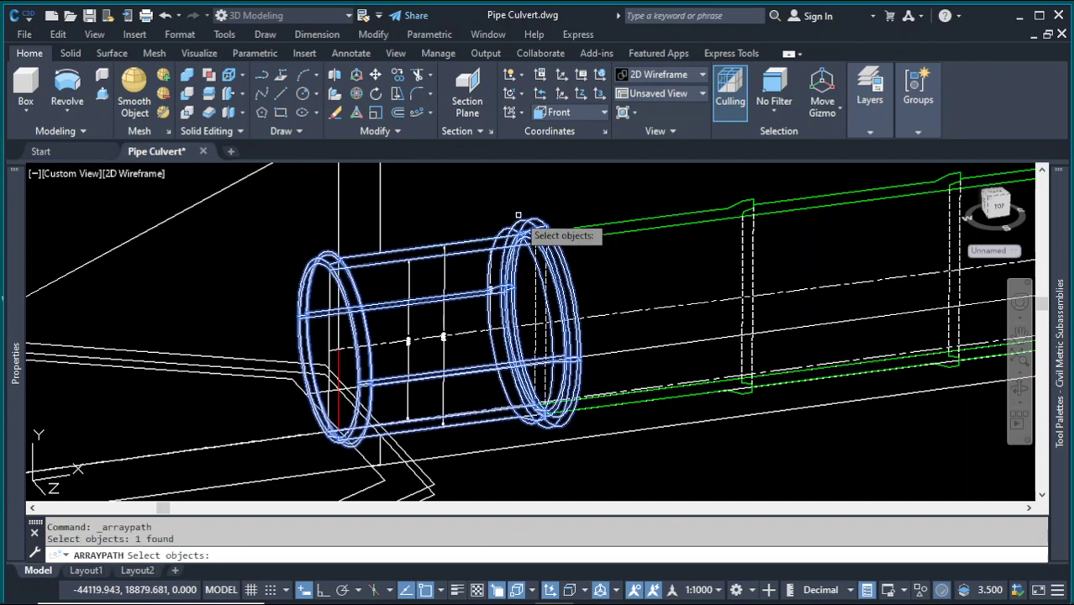
pyautogui.press('Return')
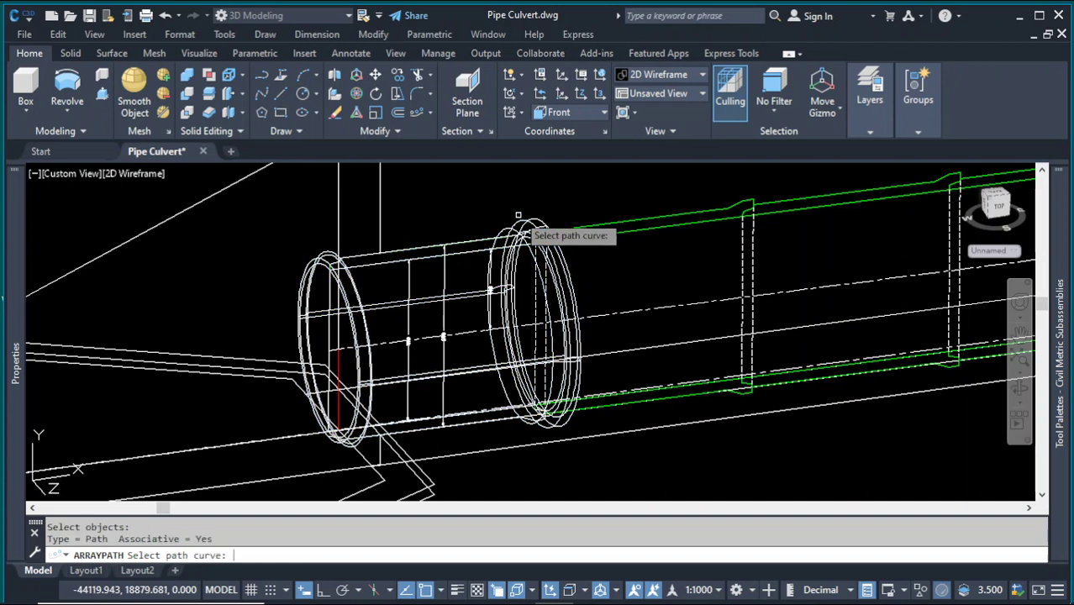
pyautogui.click(614, 312)
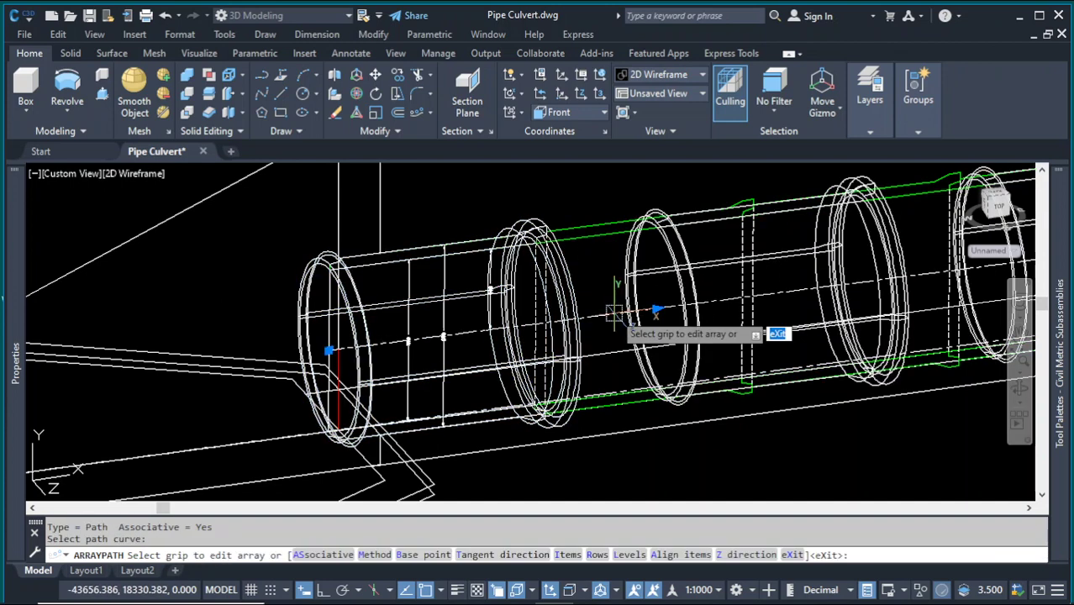
pyautogui.rightClick(567, 196)
pyautogui.click(593, 202)
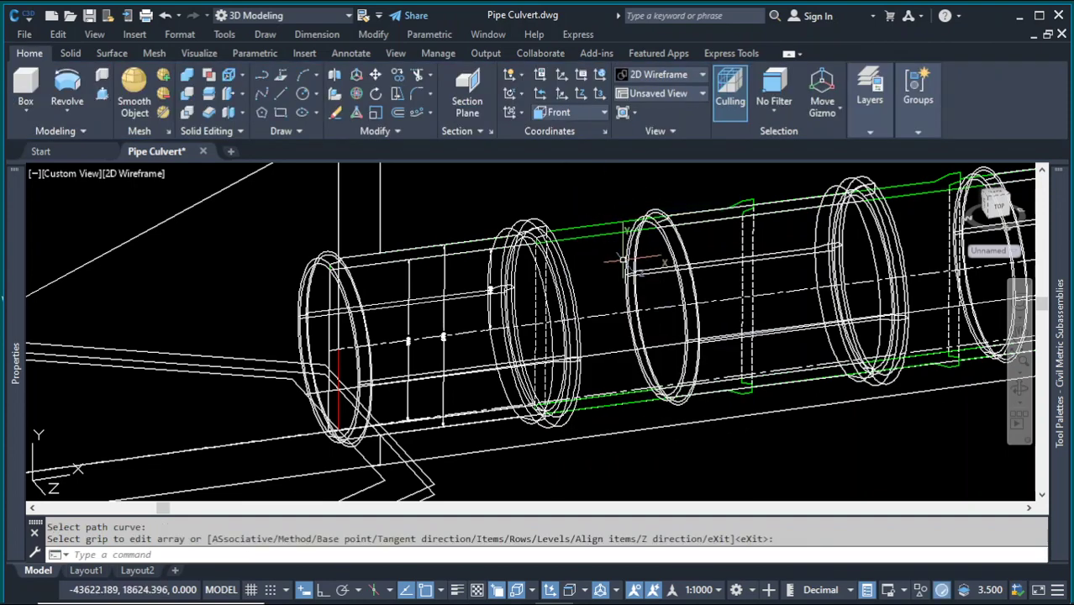
# - Set the spacing between the items of the pipe path array to 1000
pyautogui.click(635, 268)
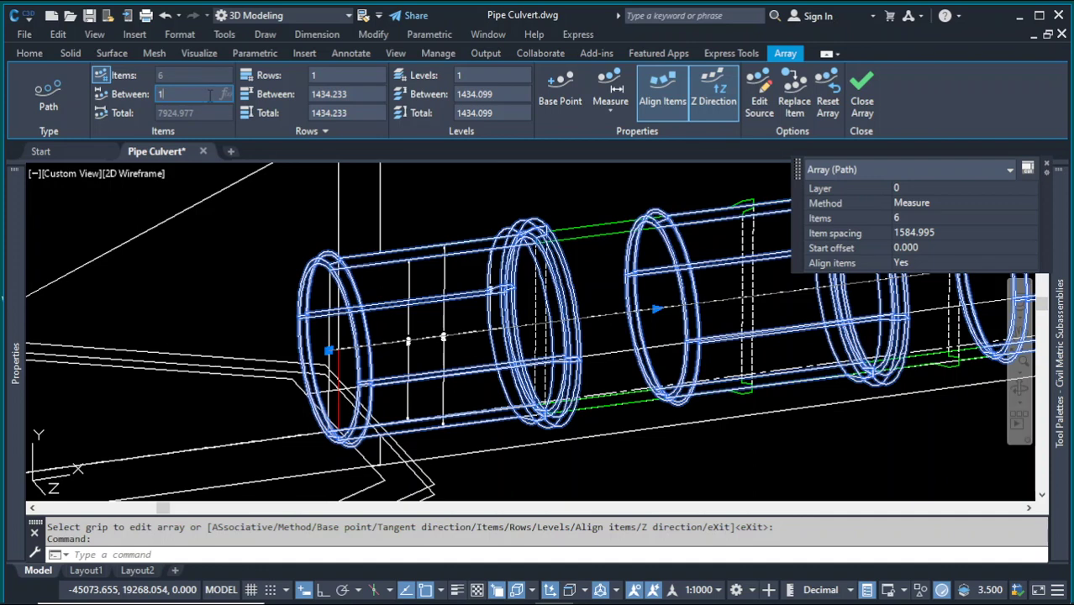
pyautogui.click(480, 199)
pyautogui.rightClick(558, 184)
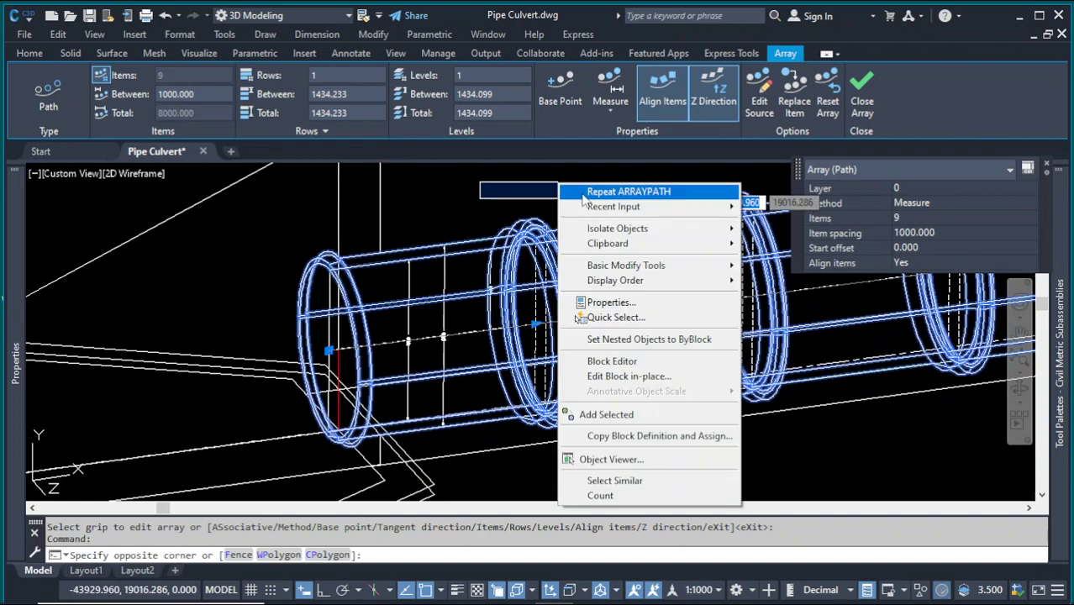
pyautogui.press('Escape')
pyautogui.press('Escape')
pyautogui.press('Escape')
# - Unlock the item count of the pipe path array and set it to 7 items
pyautogui.scroll(-5, 693, 249)
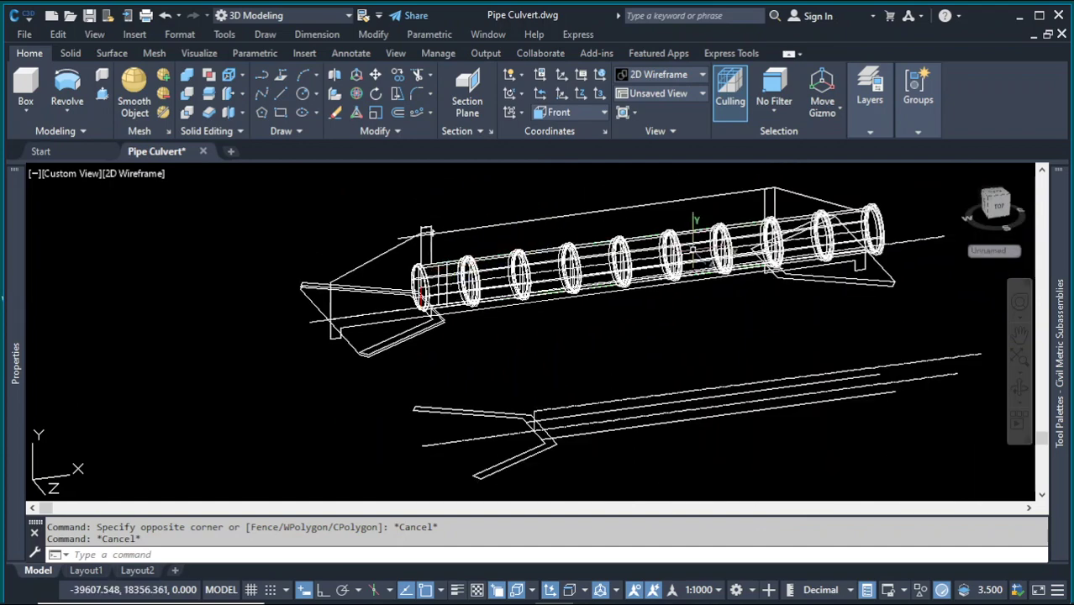
pyautogui.scroll(4, 875, 222)
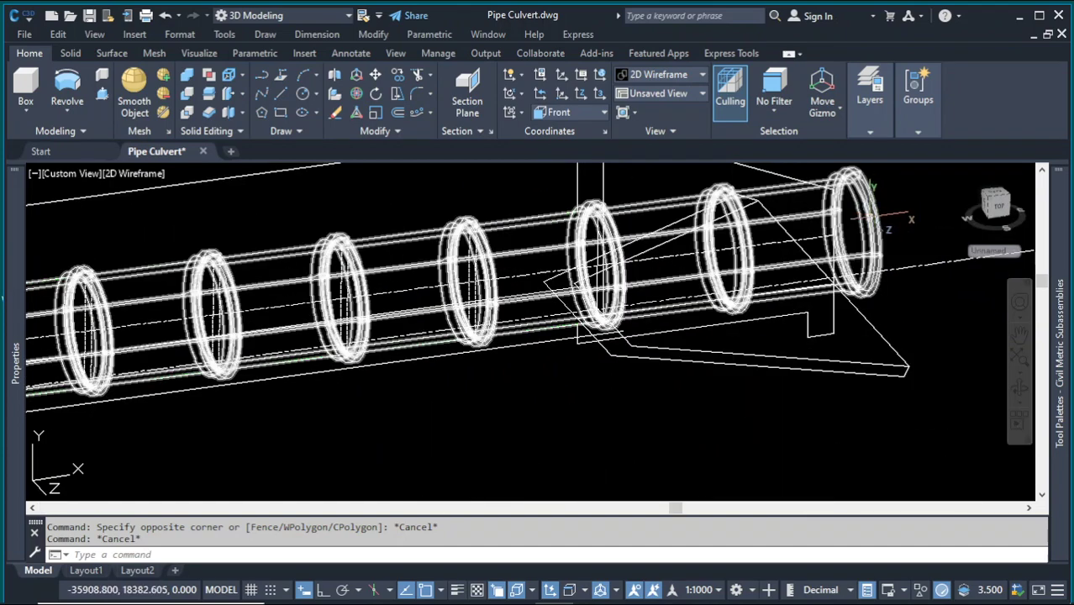
pyautogui.scroll(-2, 874, 217)
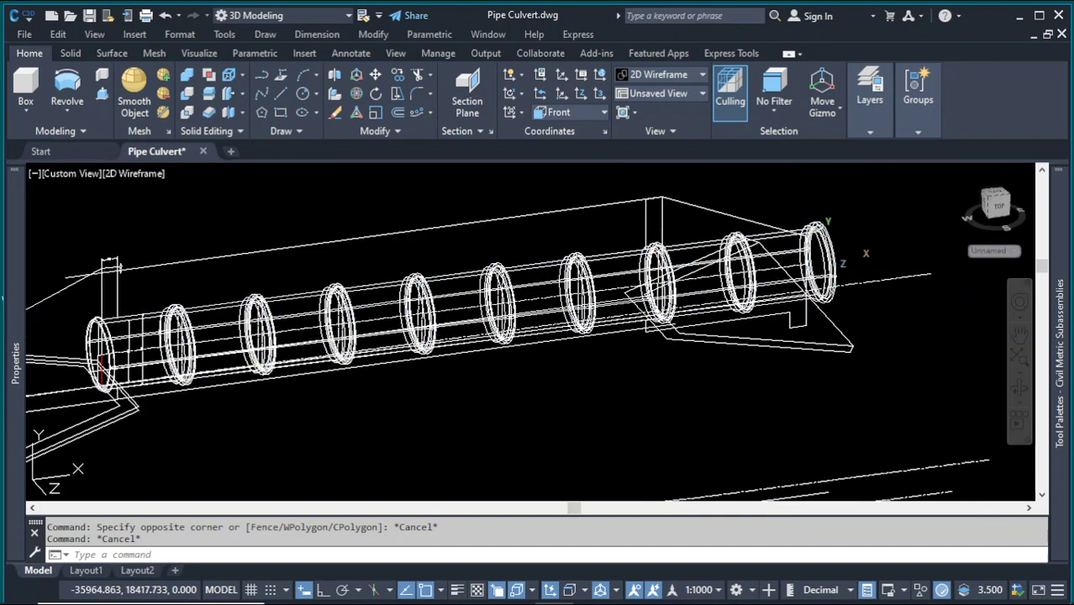
pyautogui.click(824, 253)
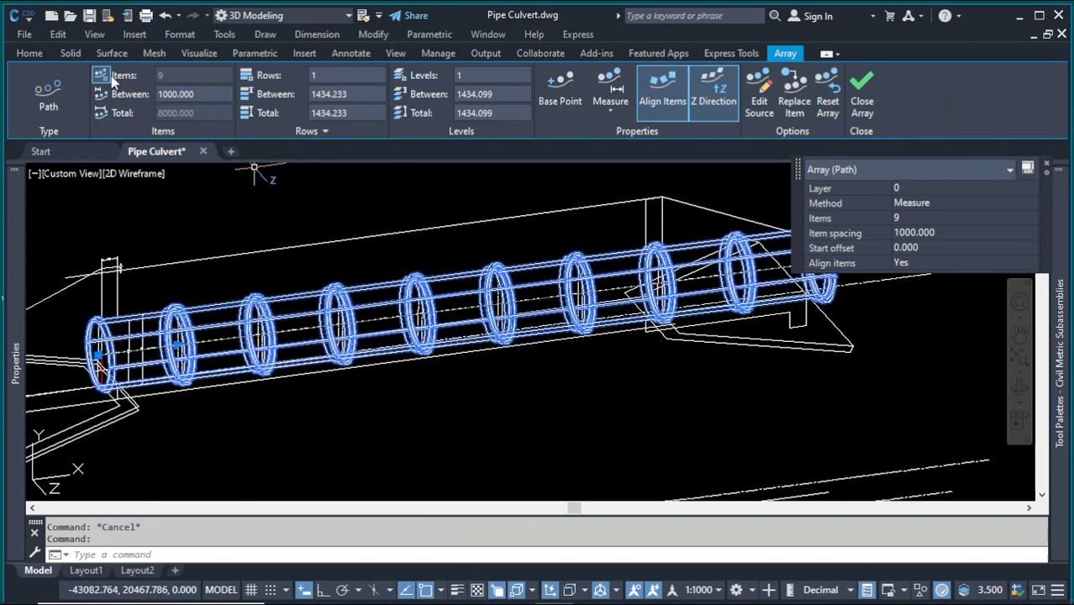
pyautogui.click(102, 75)
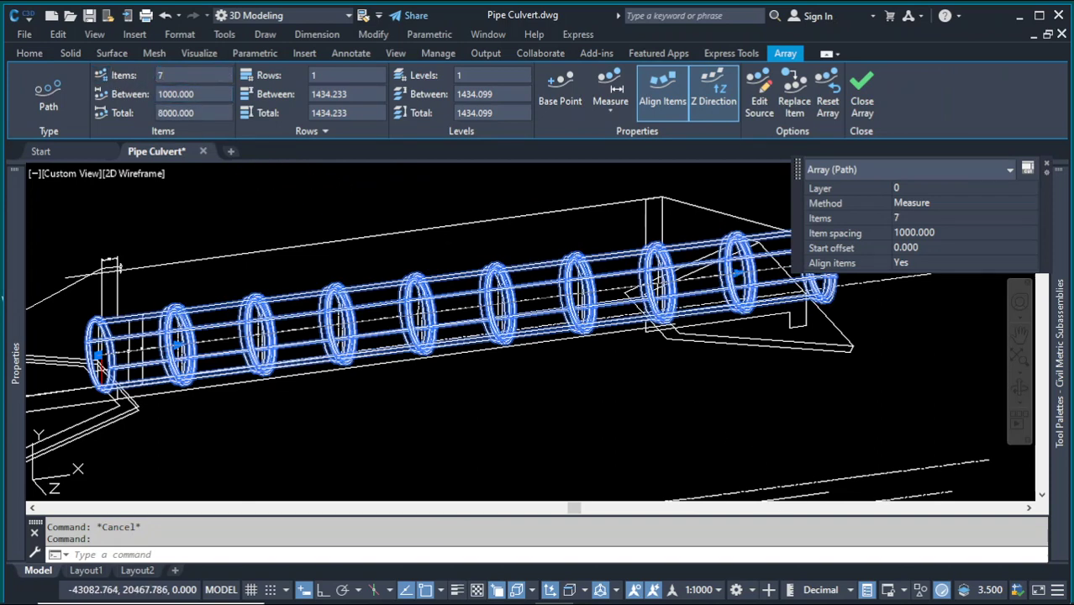
pyautogui.click(857, 416)
pyautogui.press('Escape')
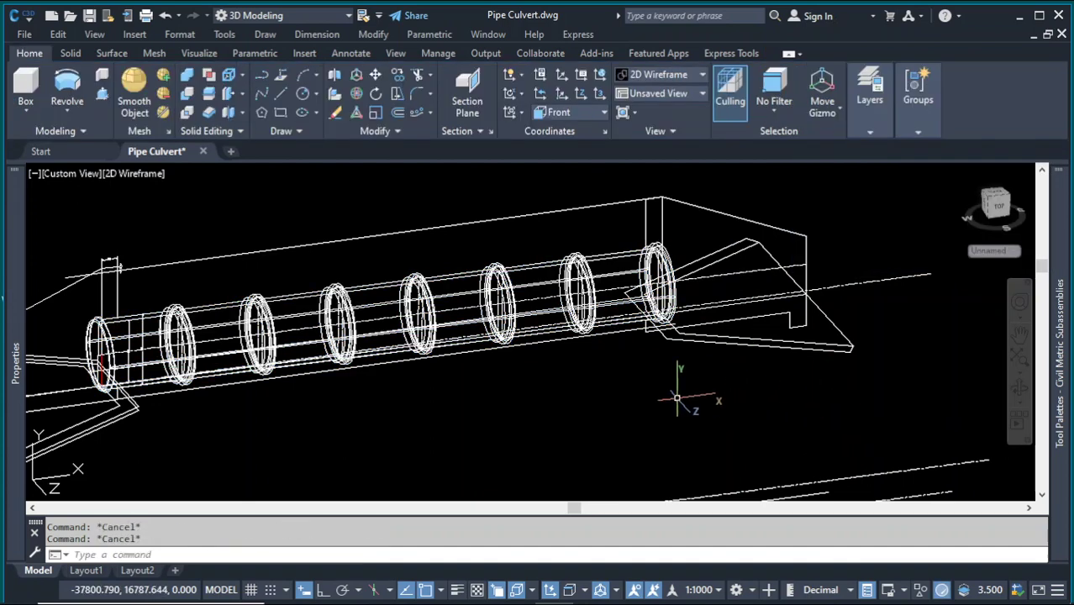
pyautogui.scroll(-4, 676, 399)
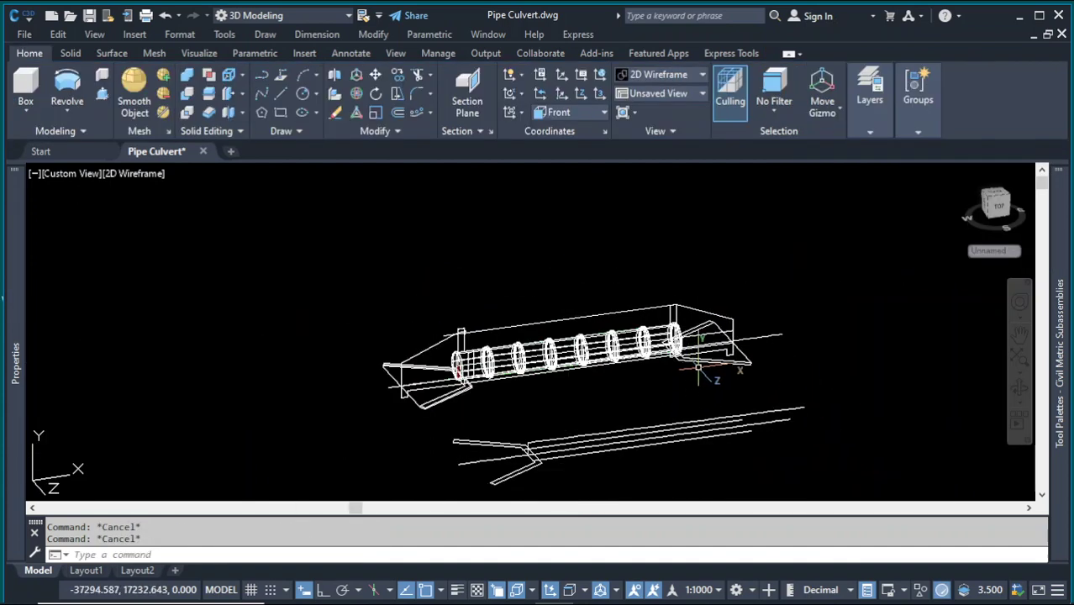
# - Display the model in the Conceptual visual style and inspect the arrayed pipe run at both ends
pyautogui.click(134, 177)
pyautogui.click(203, 230)
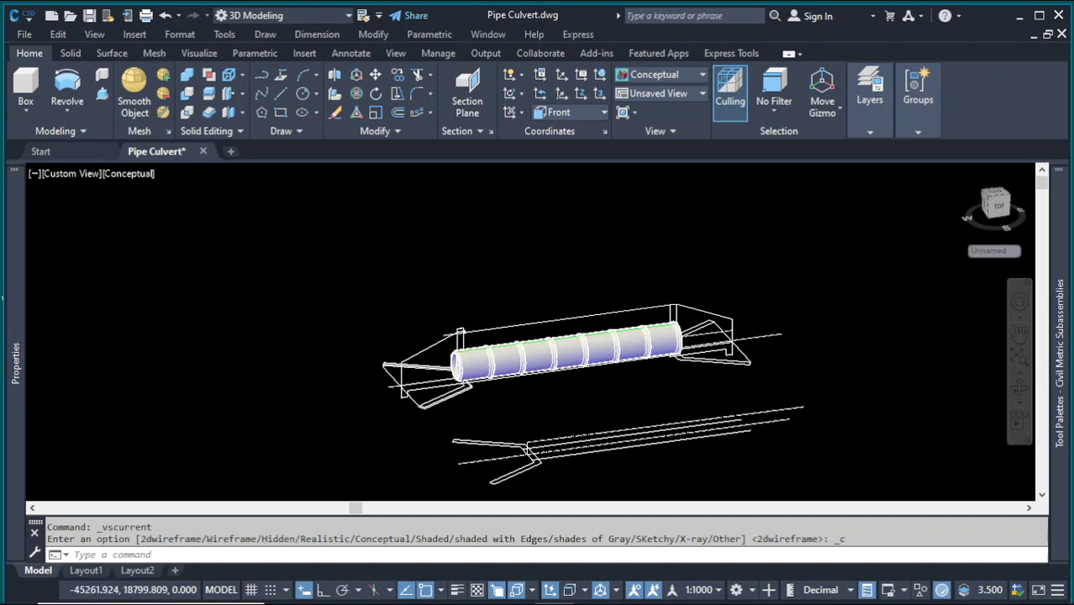
pyautogui.scroll(6, 522, 410)
pyautogui.scroll(-5, 297, 328)
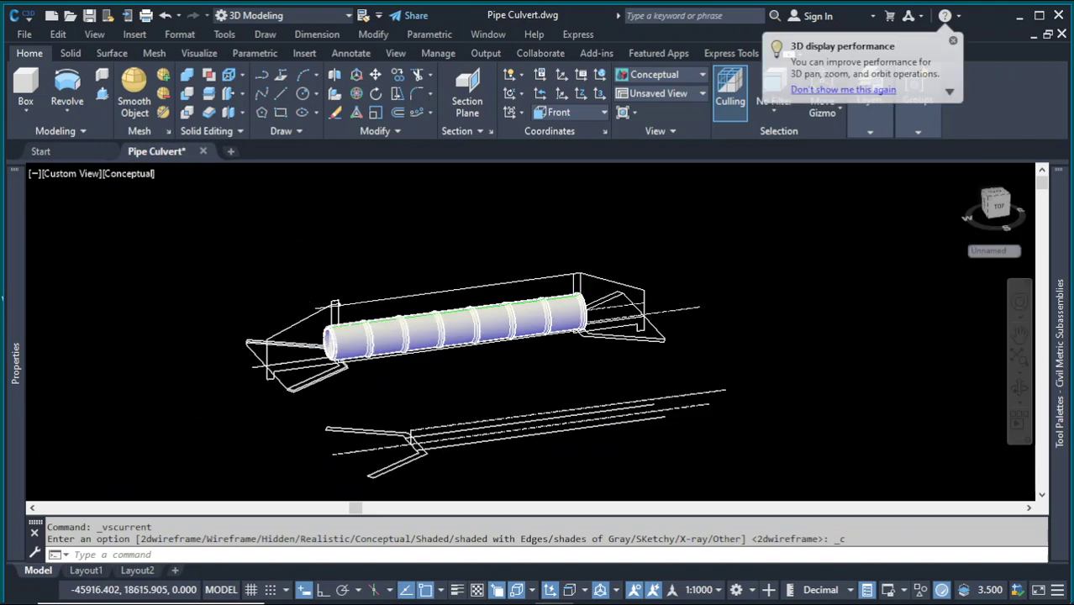
pyautogui.scroll(6, 340, 349)
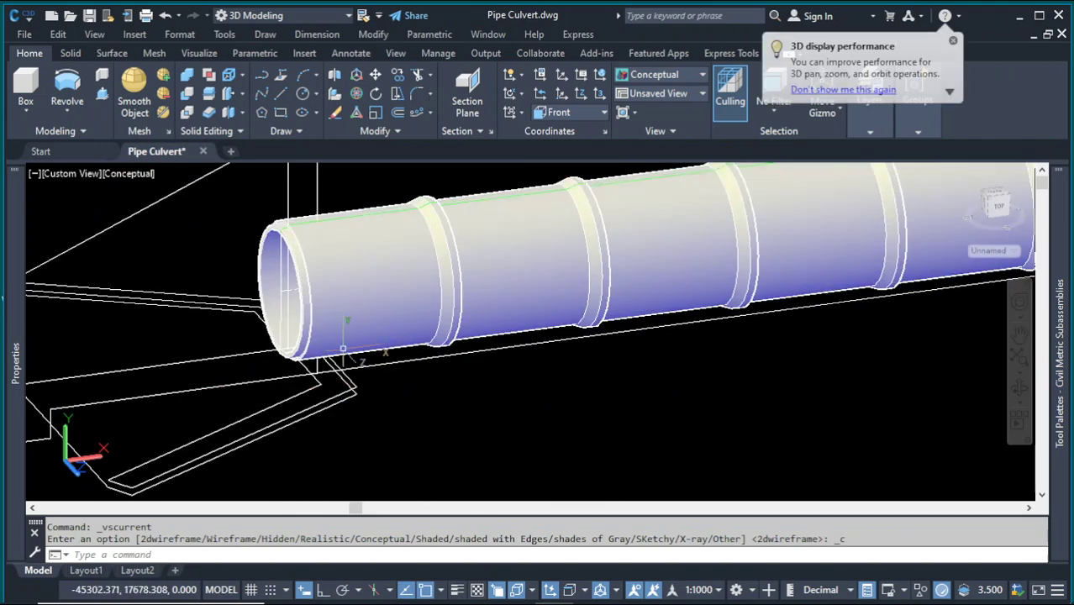
pyautogui.scroll(-5, 343, 349)
pyautogui.scroll(5, 532, 303)
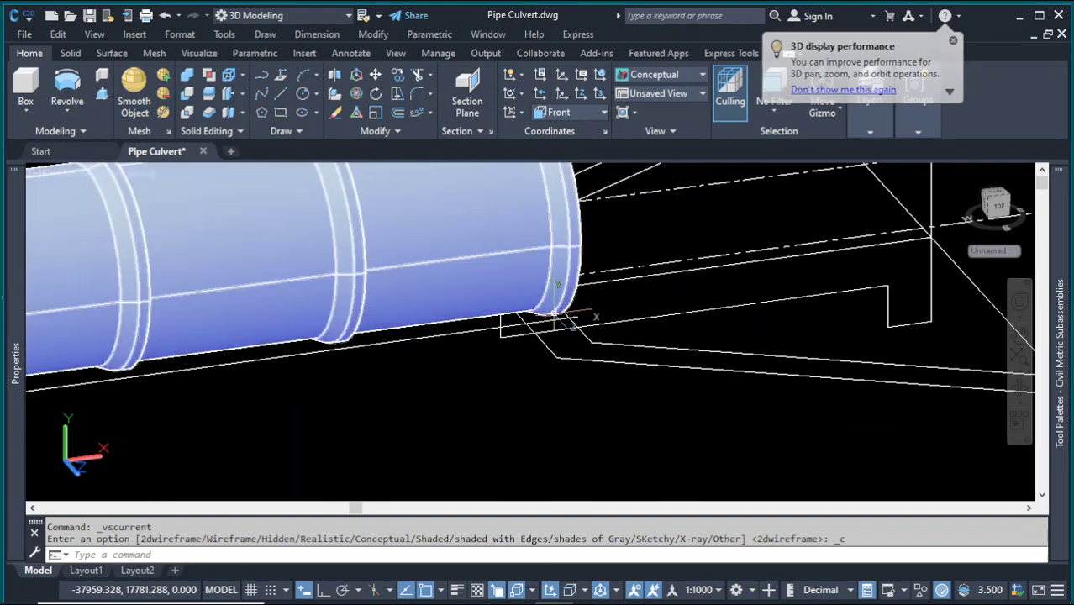
pyautogui.scroll(-6, 588, 311)
pyautogui.scroll(4, 336, 353)
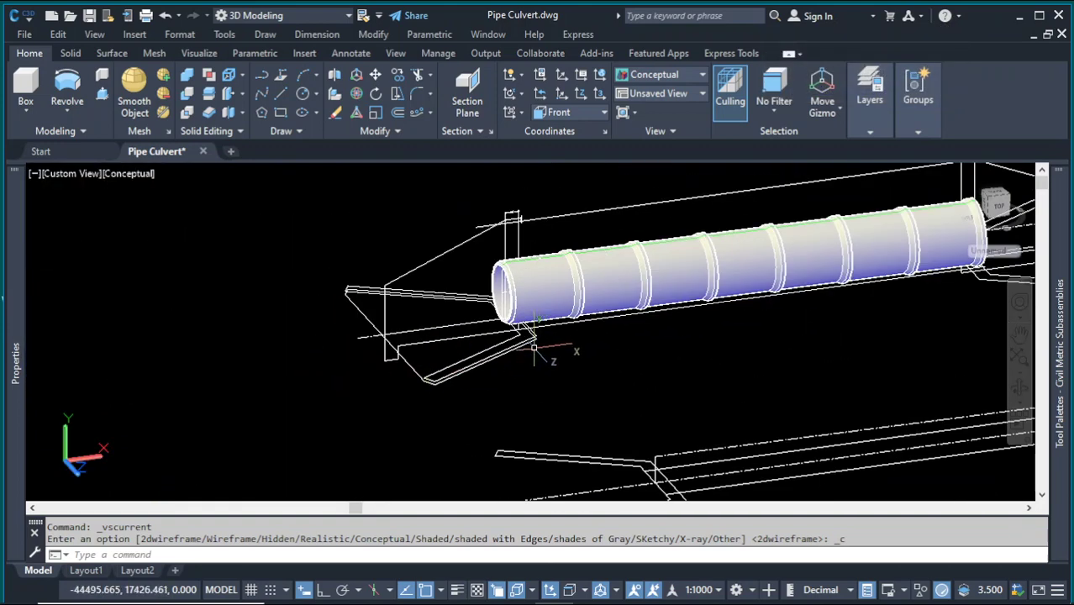
# - Erase the outer outline running around the two wing walls at the left end of the pipe
pyautogui.press('Escape')
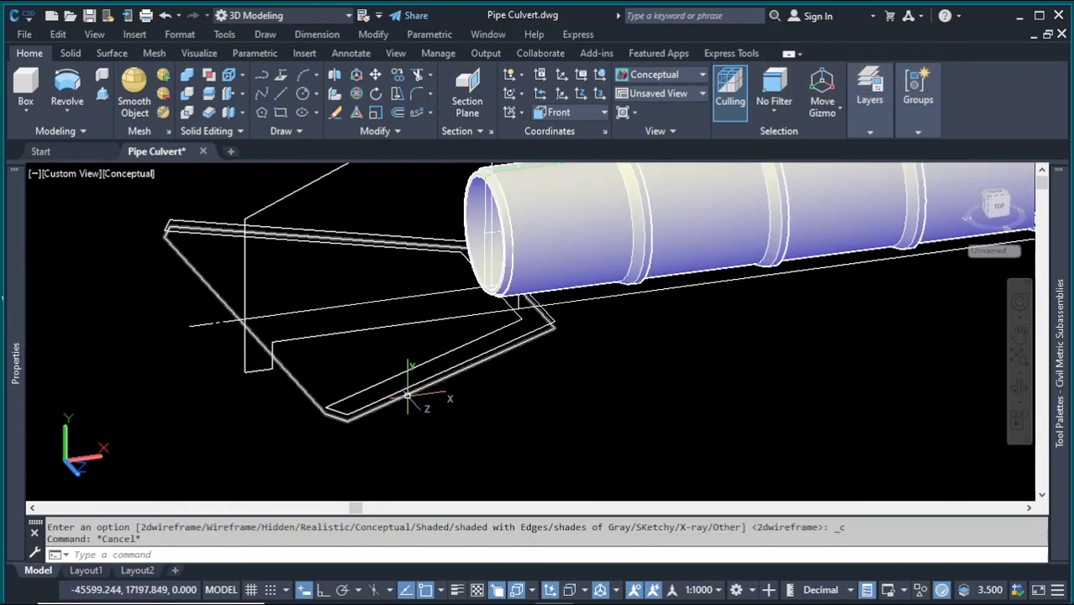
pyautogui.click(410, 396)
pyautogui.press('Escape')
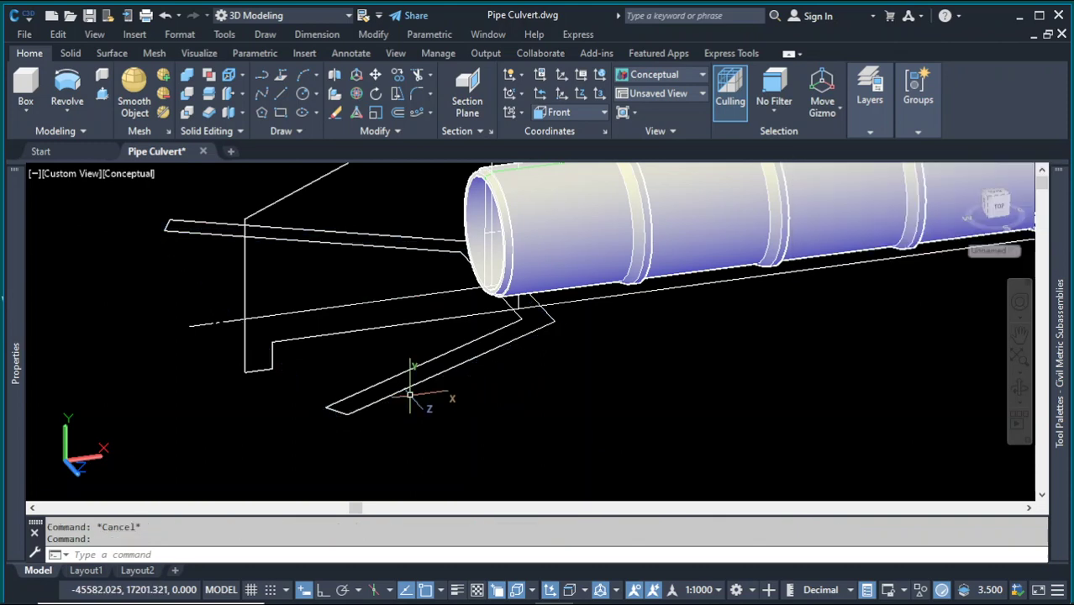
pyautogui.scroll(-3, 431, 384)
pyautogui.scroll(1, 374, 350)
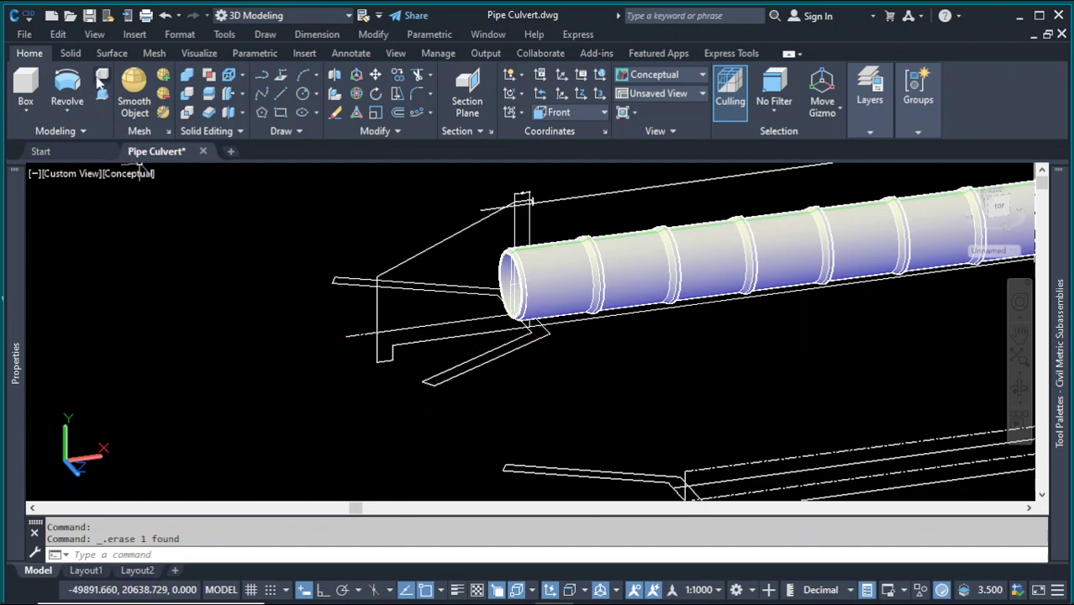
# - Delete the 200 width dimension above the left headwall
pyautogui.scroll(4, 521, 195)
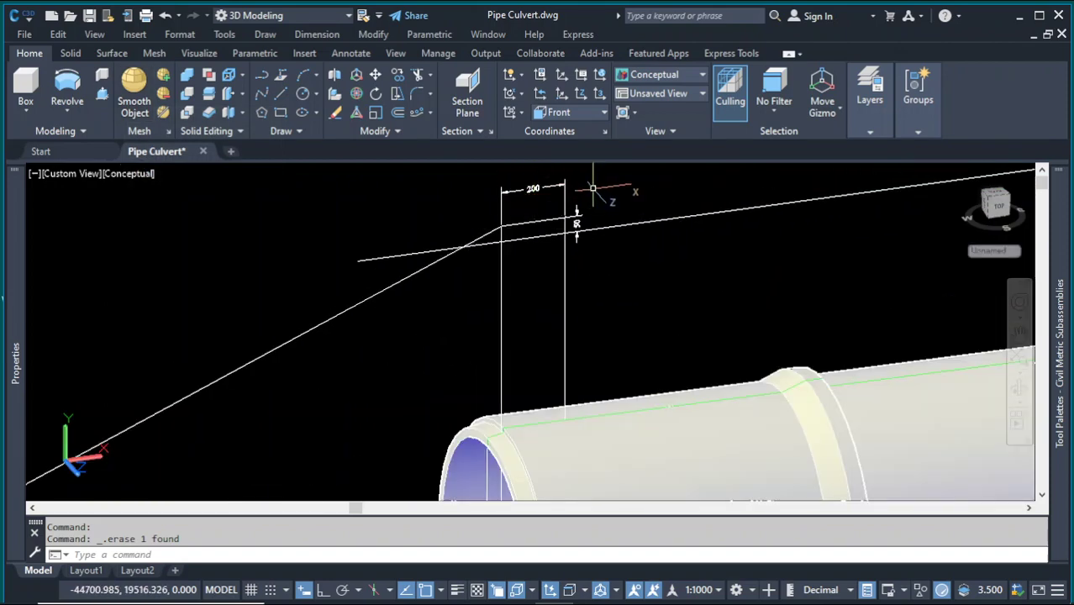
pyautogui.click(581, 227)
pyautogui.click(508, 182)
pyautogui.press('Delete')
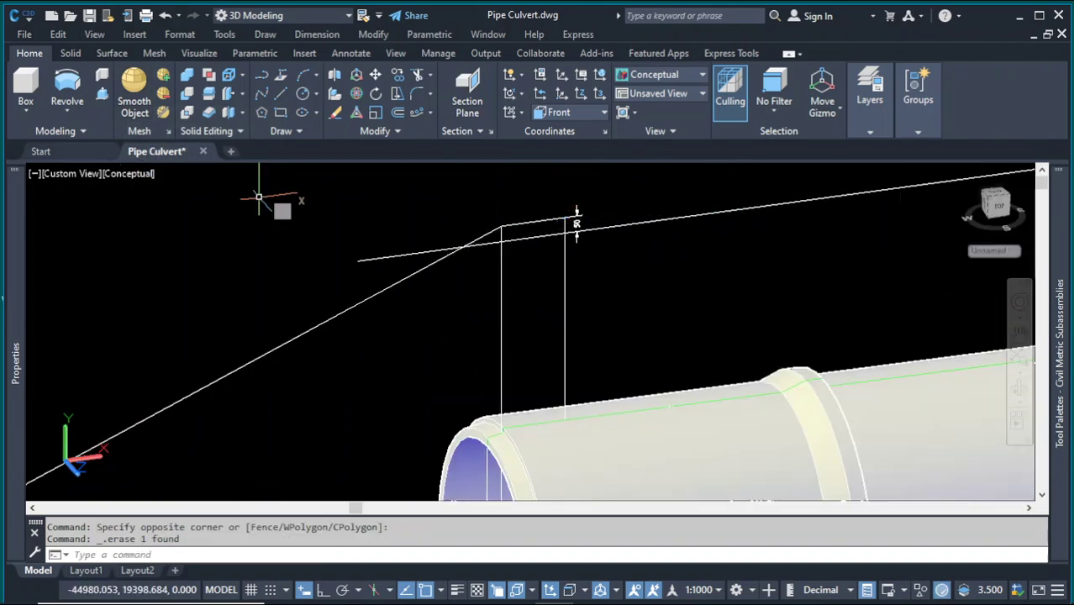
# - In the Front view, measure the vertical height from the apron line to the right headwall's top with a temporary linear dimension
pyautogui.click(74, 173)
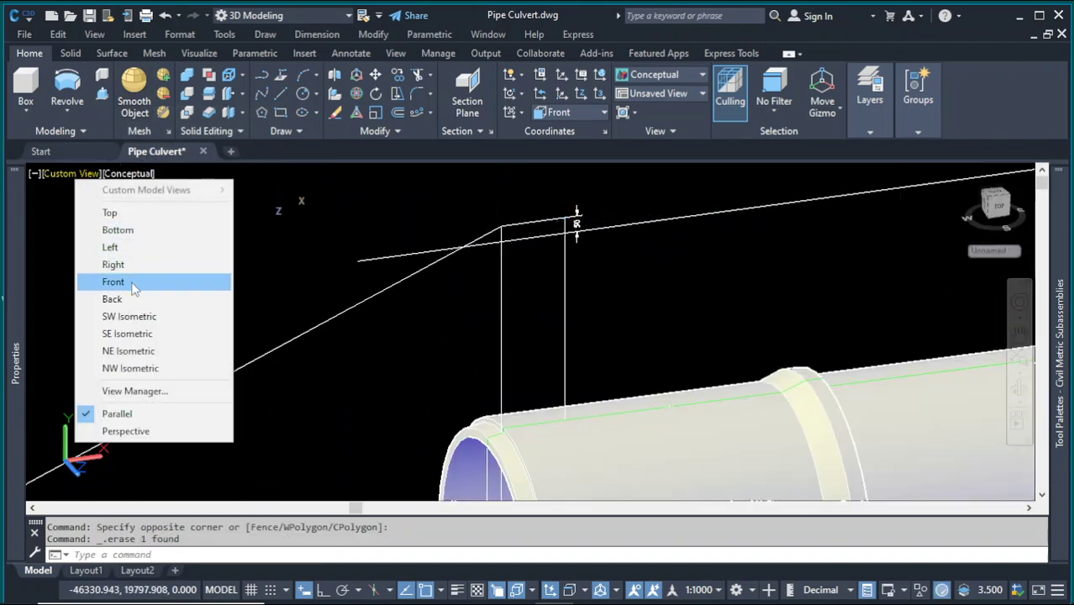
pyautogui.click(135, 280)
pyautogui.scroll(2, 809, 372)
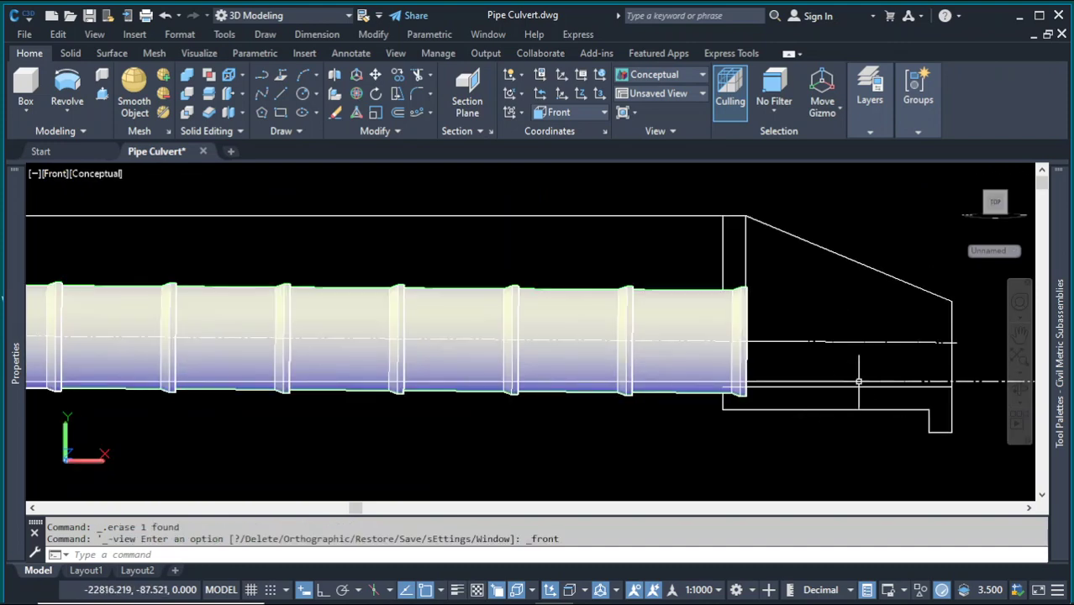
pyautogui.scroll(-3, 631, 342)
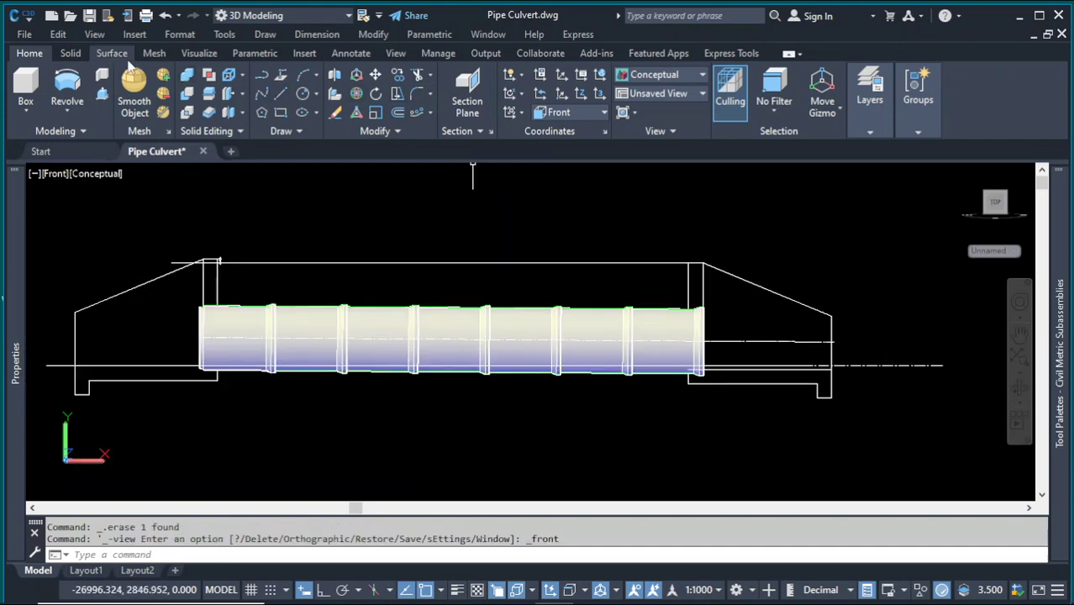
pyautogui.click(351, 53)
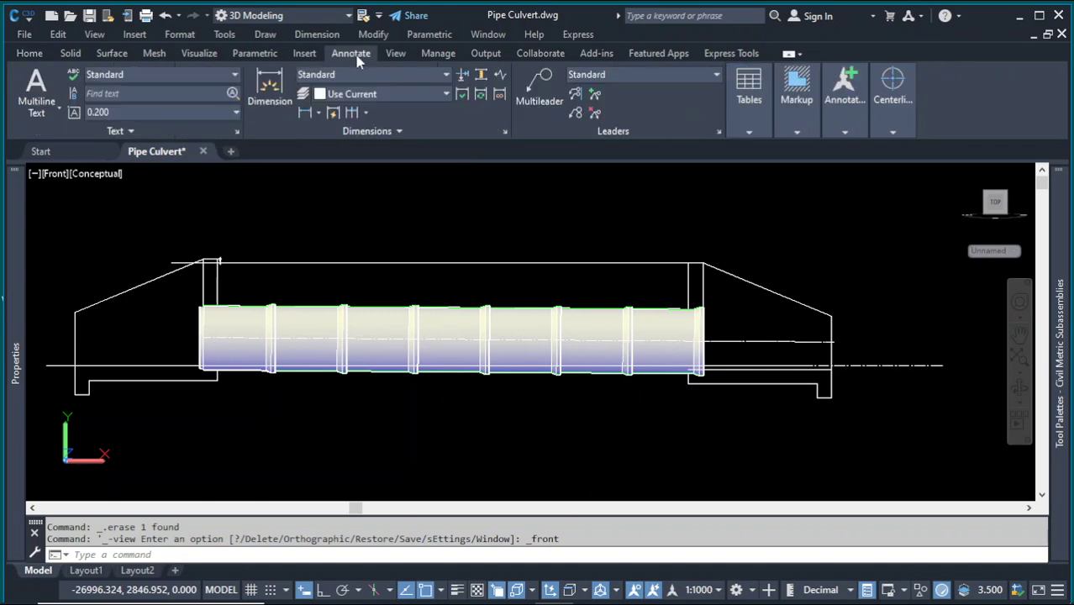
pyautogui.click(306, 115)
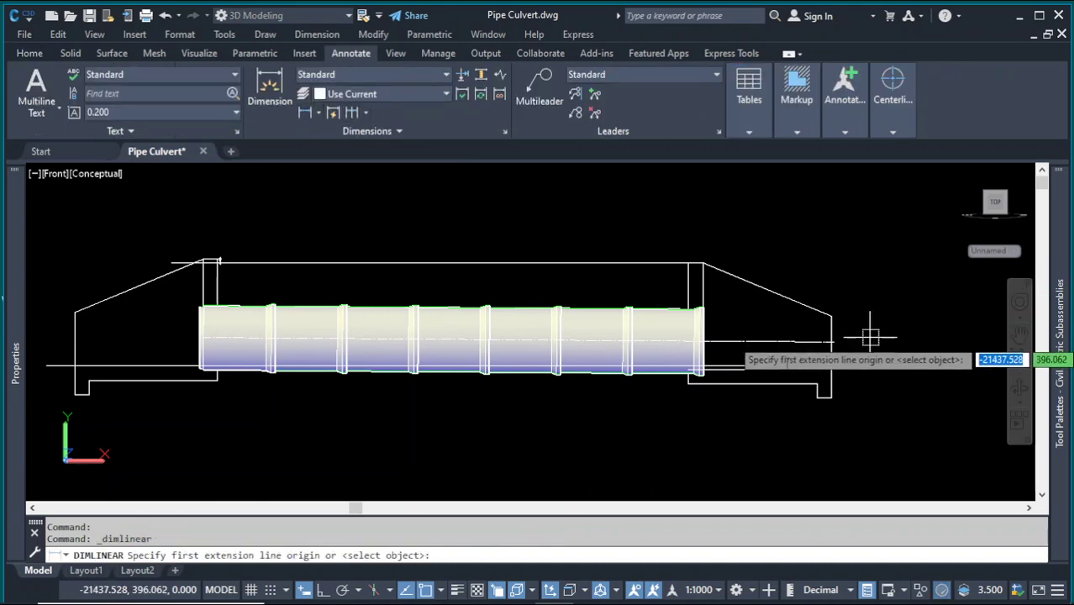
pyautogui.scroll(4, 853, 376)
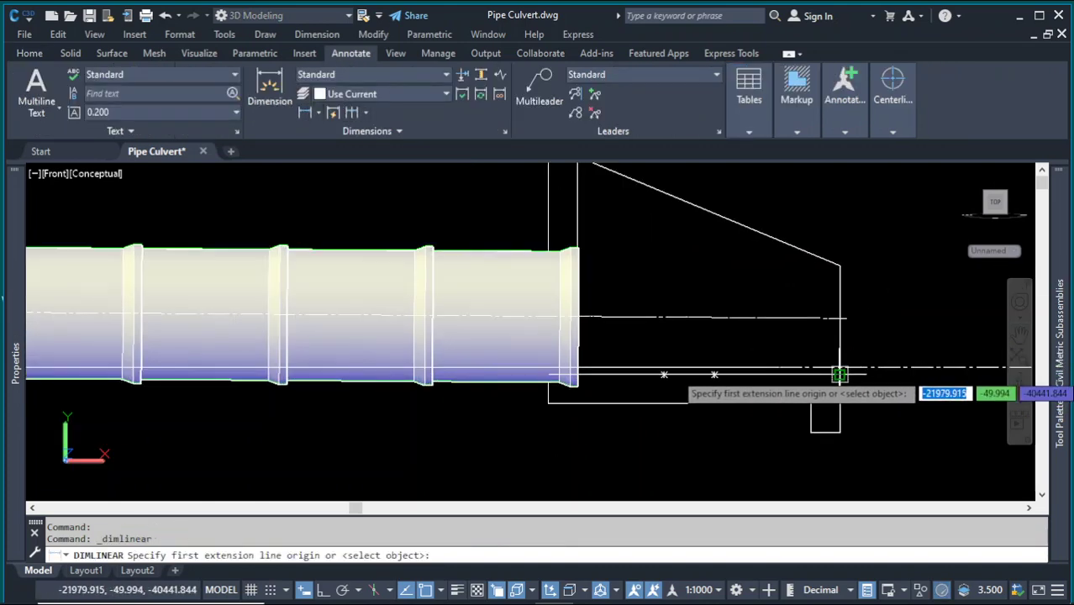
pyautogui.click(840, 374)
pyautogui.scroll(-4, 695, 253)
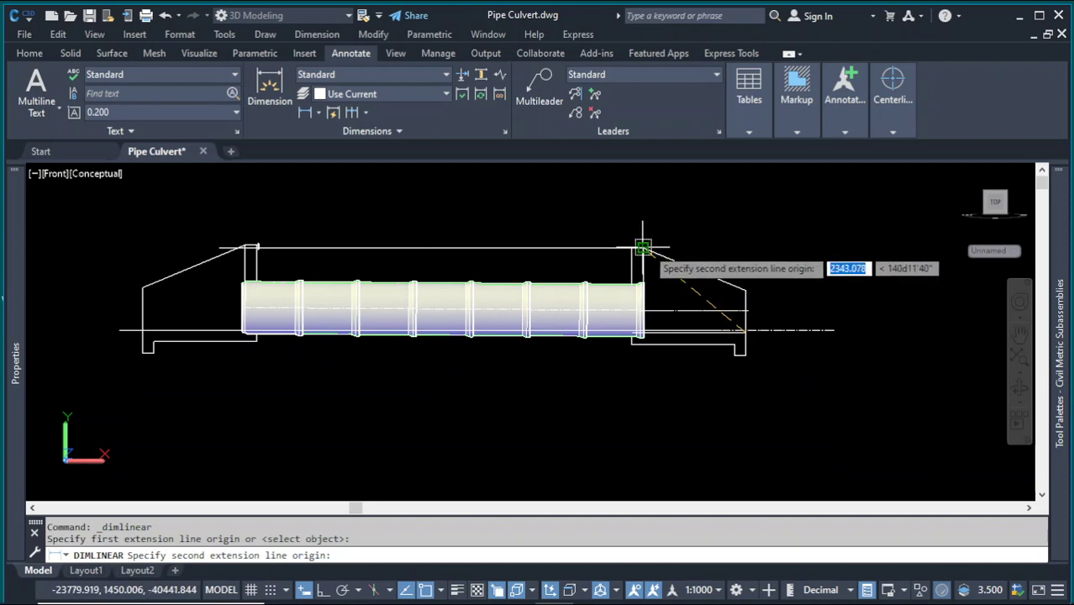
pyautogui.click(643, 248)
pyautogui.scroll(5, 740, 284)
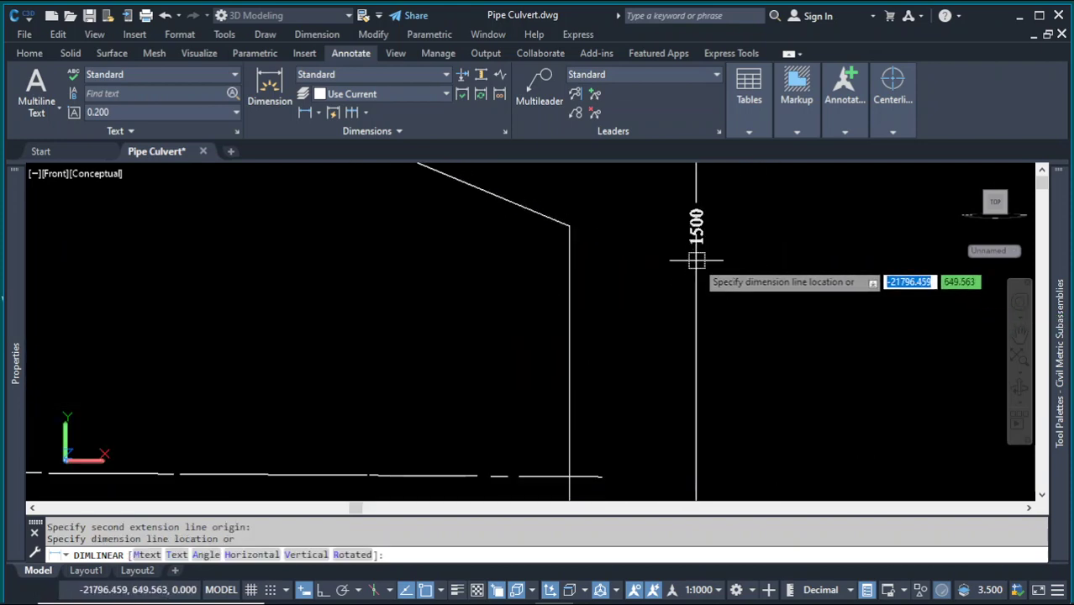
pyautogui.scroll(-3, 696, 261)
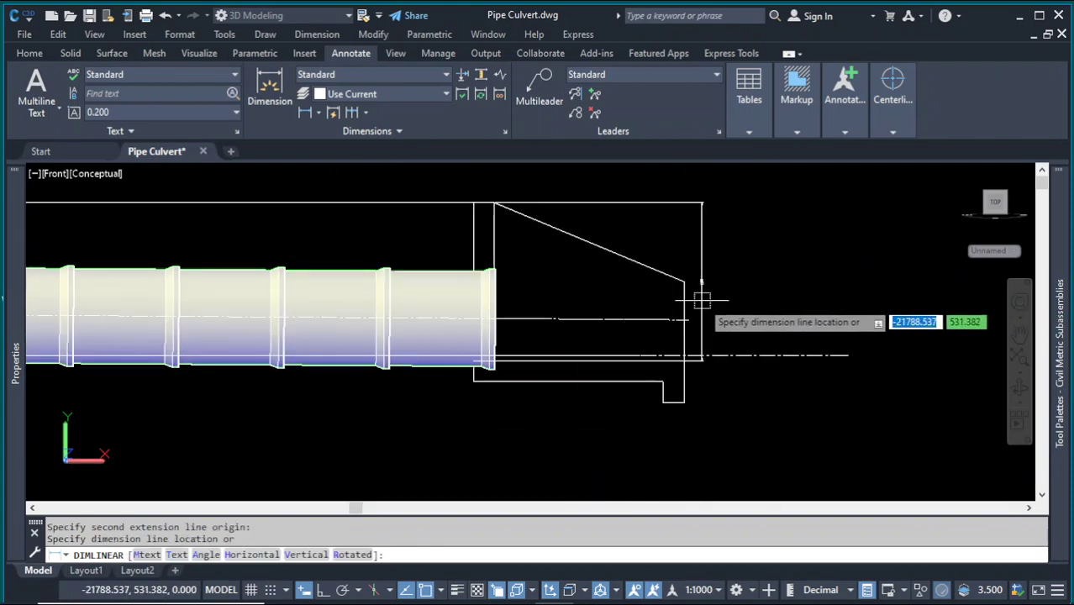
pyautogui.scroll(2, 468, 313)
pyautogui.scroll(-2, 693, 324)
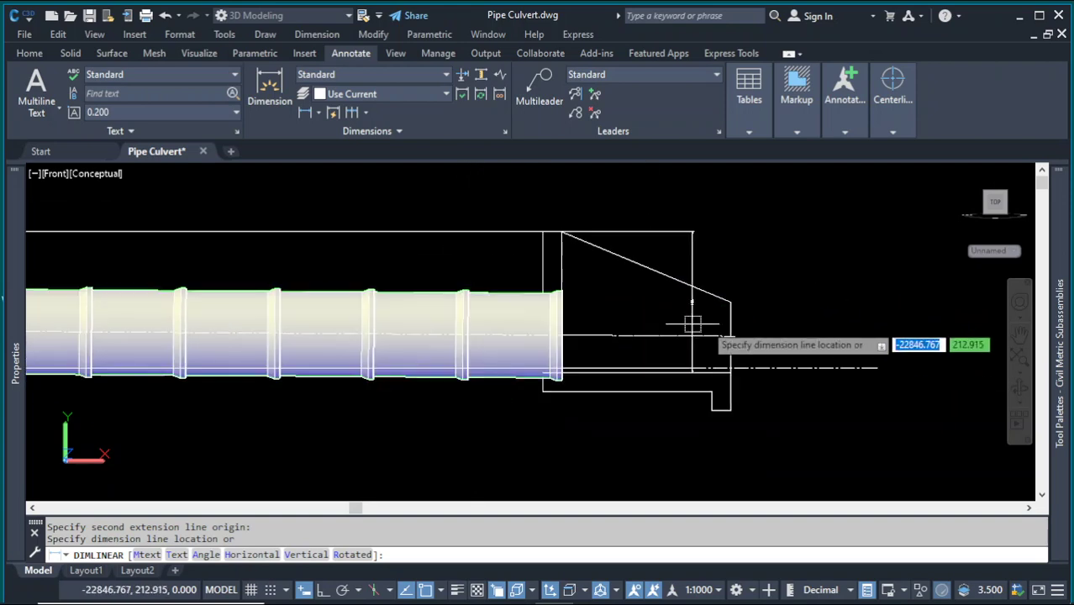
pyautogui.scroll(-2, 693, 324)
pyautogui.press('Escape')
# - Measure the left headwall's vertical height from the base line to its top corner with a temporary linear dimension
pyautogui.scroll(2, 185, 322)
pyautogui.press('Return')
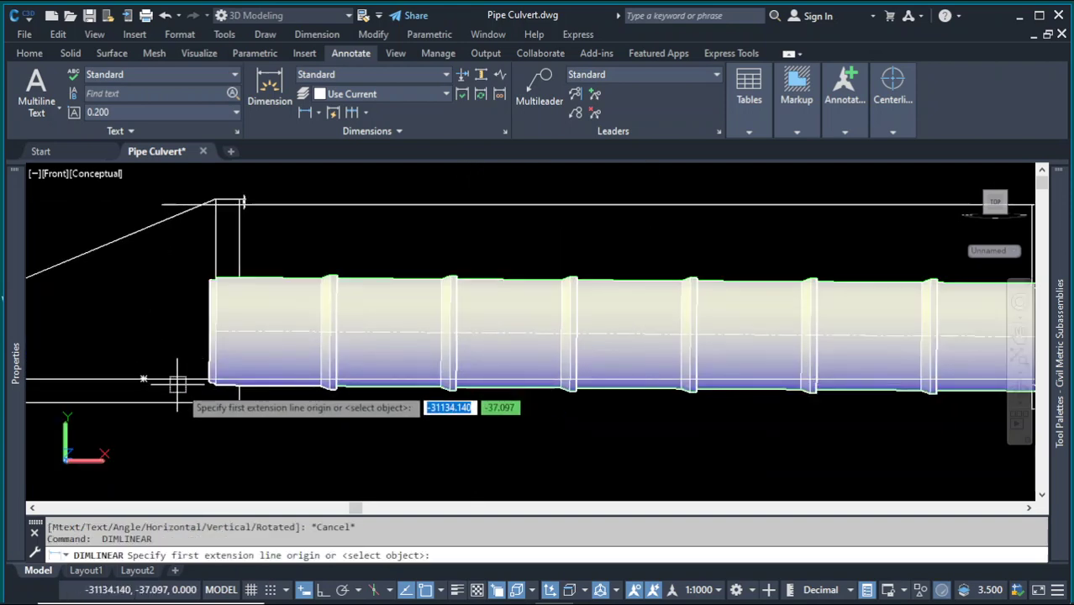
pyautogui.click(183, 378)
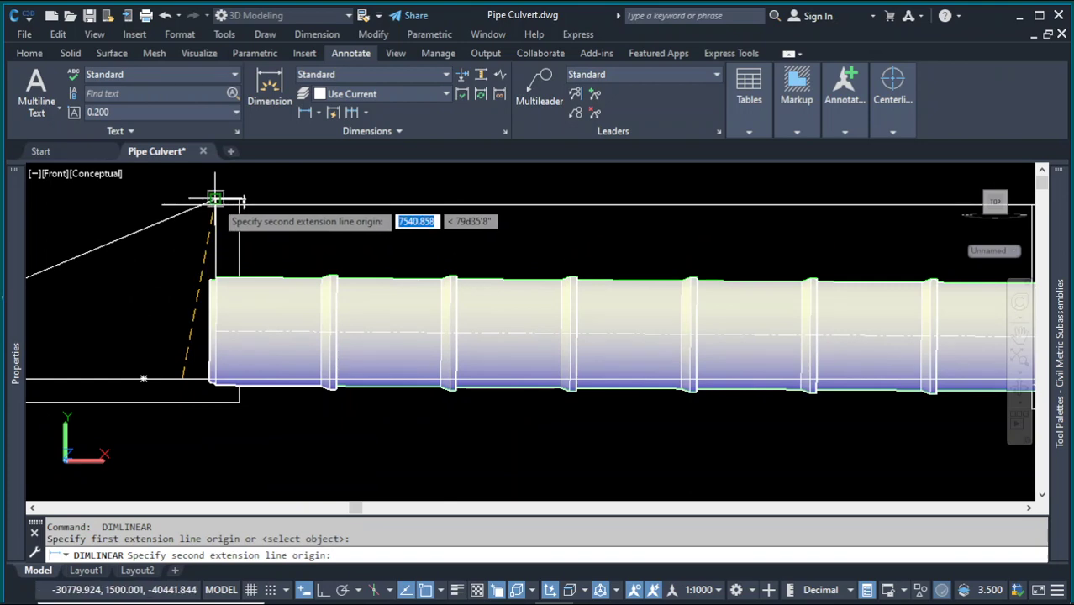
pyautogui.click(214, 201)
pyautogui.scroll(2, 179, 299)
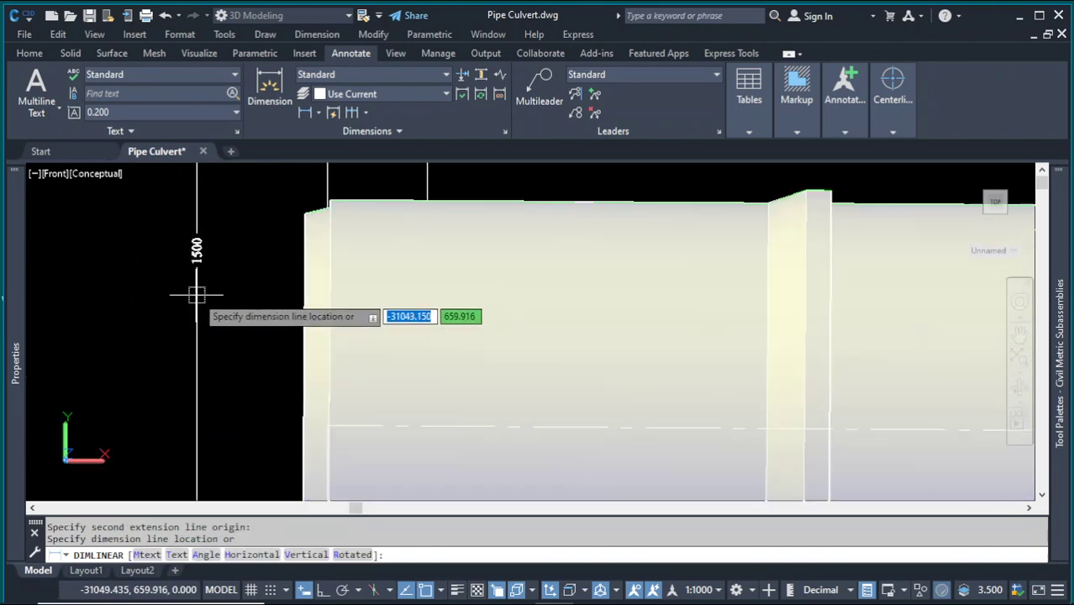
pyautogui.press('Escape')
pyautogui.scroll(-2, 396, 345)
# - Switch to the SW Isometric view, closing in on the left wing walls, and bring up the solid modelling tools
pyautogui.click(53, 173)
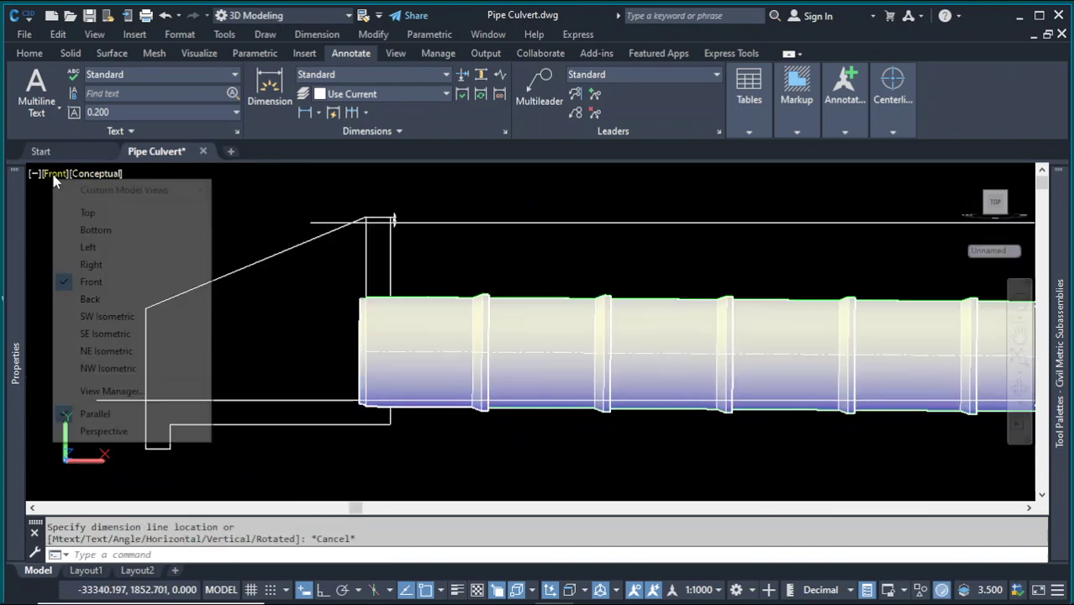
pyautogui.click(105, 316)
pyautogui.scroll(5, 332, 370)
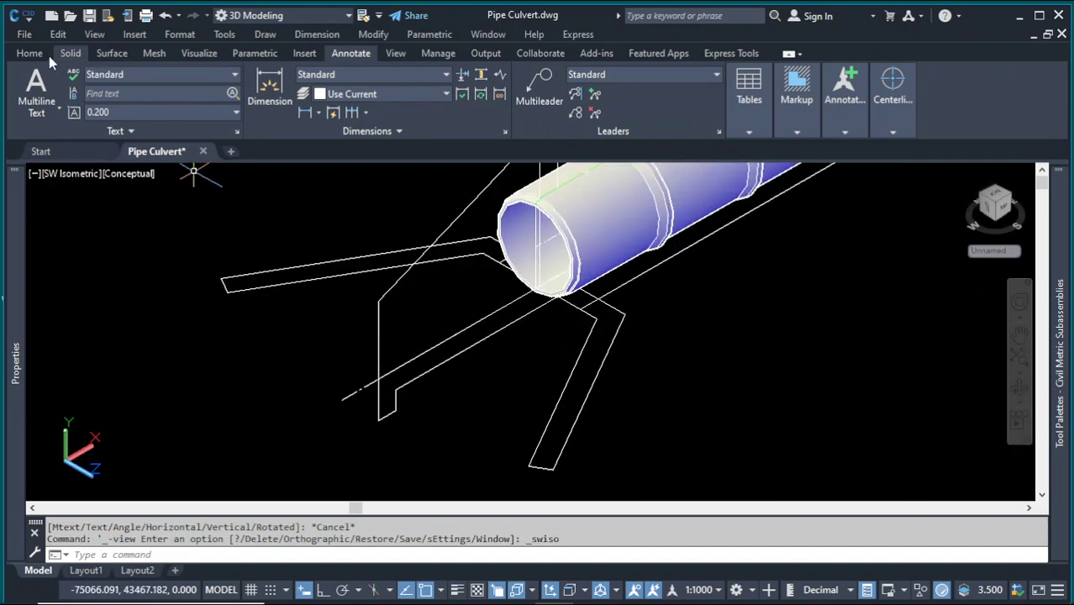
pyautogui.click(71, 54)
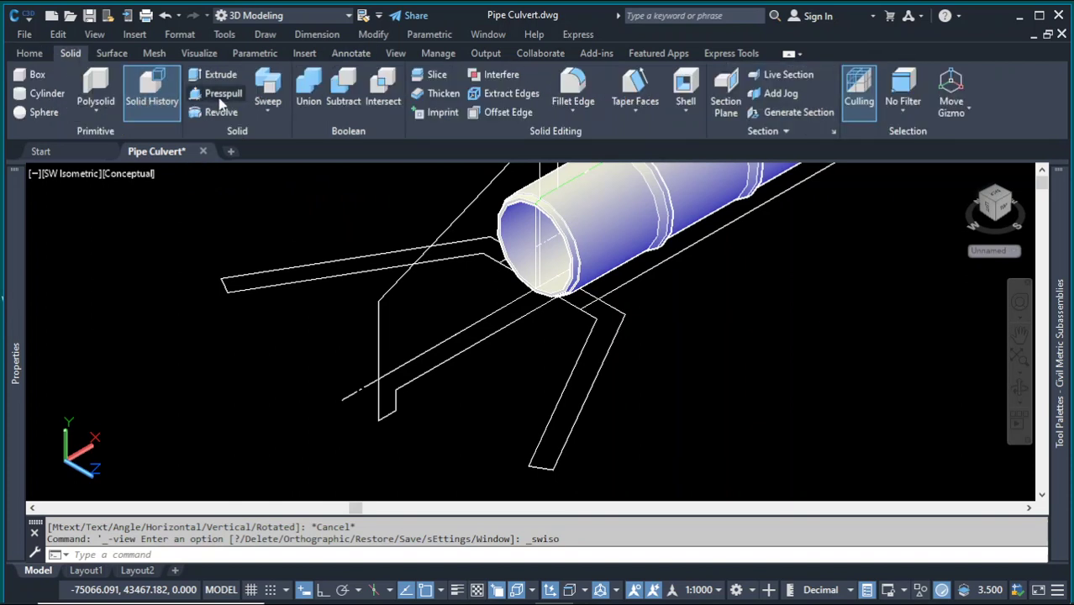
pyautogui.click(266, 114)
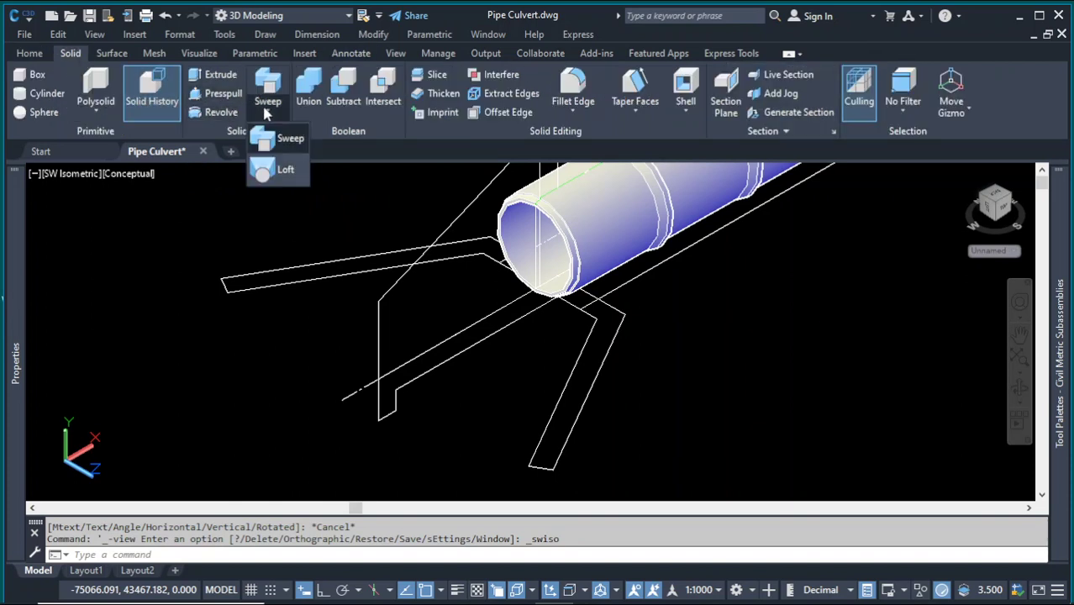
pyautogui.click(266, 115)
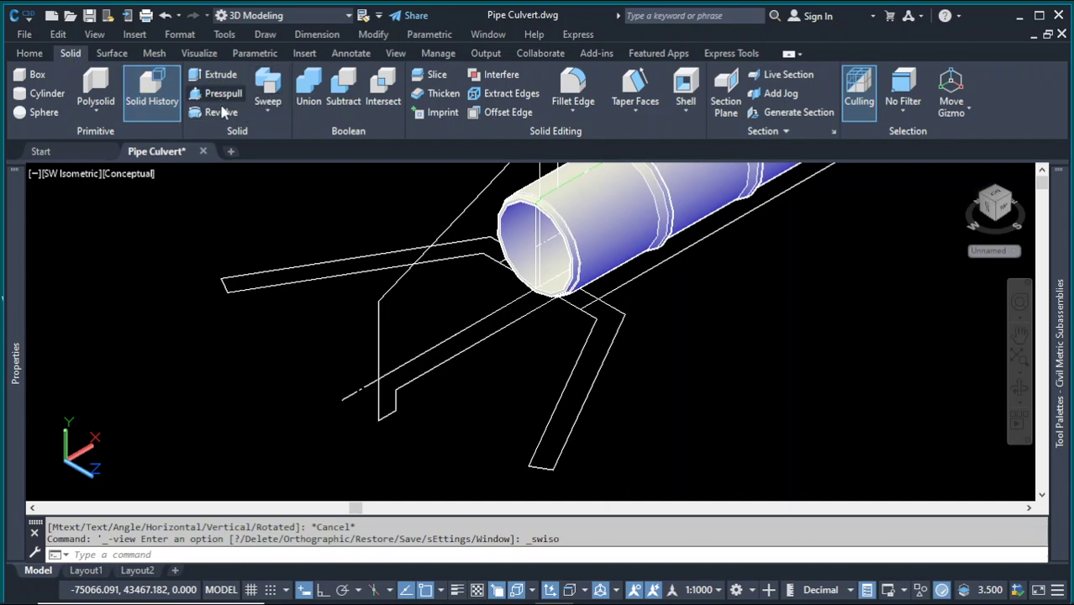
pyautogui.click(265, 109)
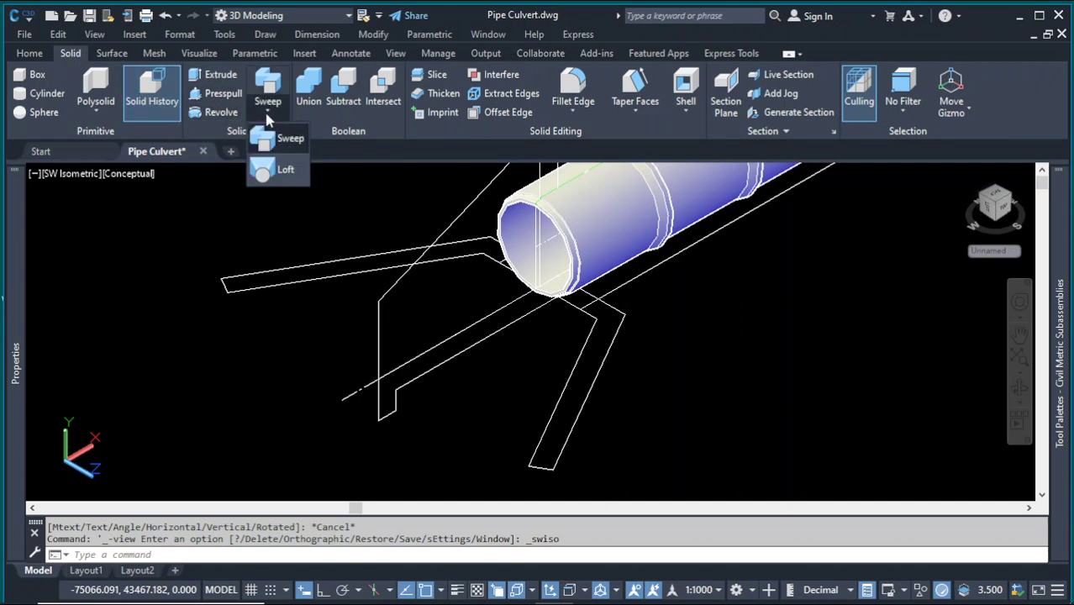
pyautogui.click(265, 109)
# - Configure the Polysolid command with a height of 1500, a width of 200 and Right justification
pyautogui.click(101, 110)
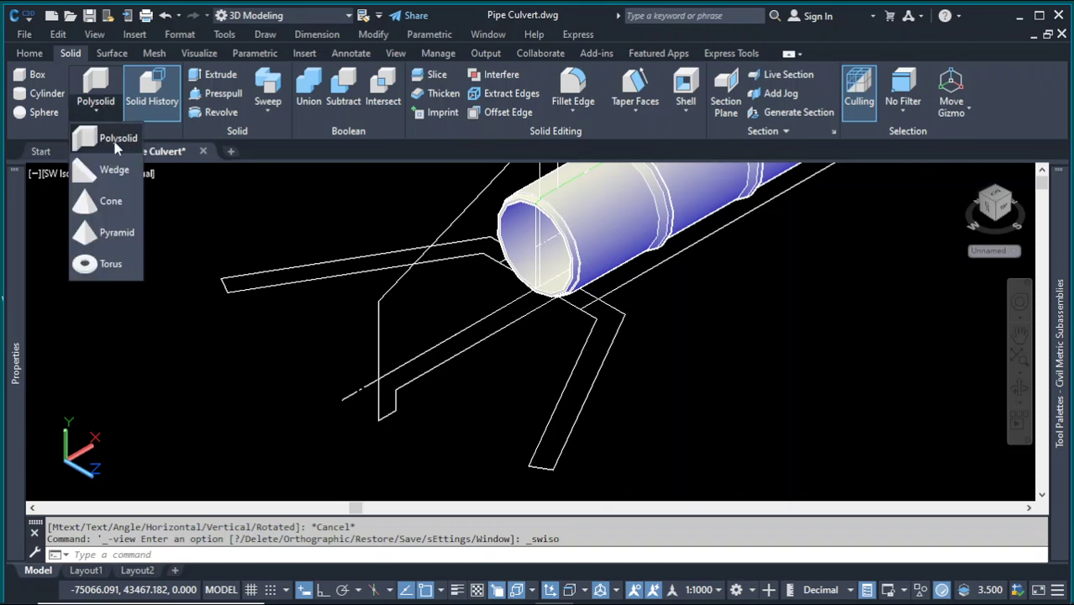
pyautogui.click(116, 141)
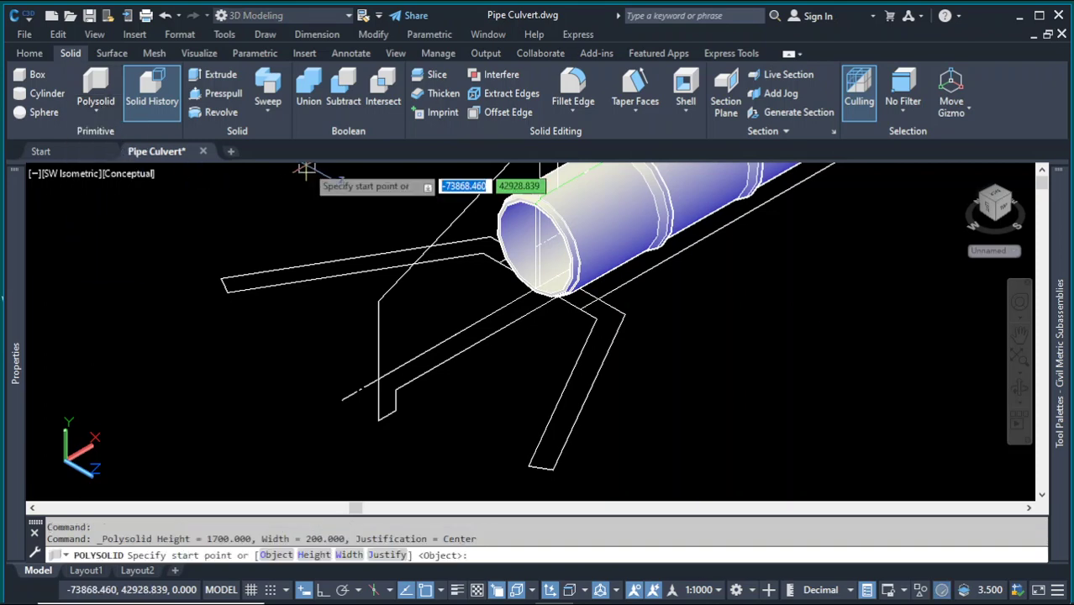
pyautogui.click(308, 556)
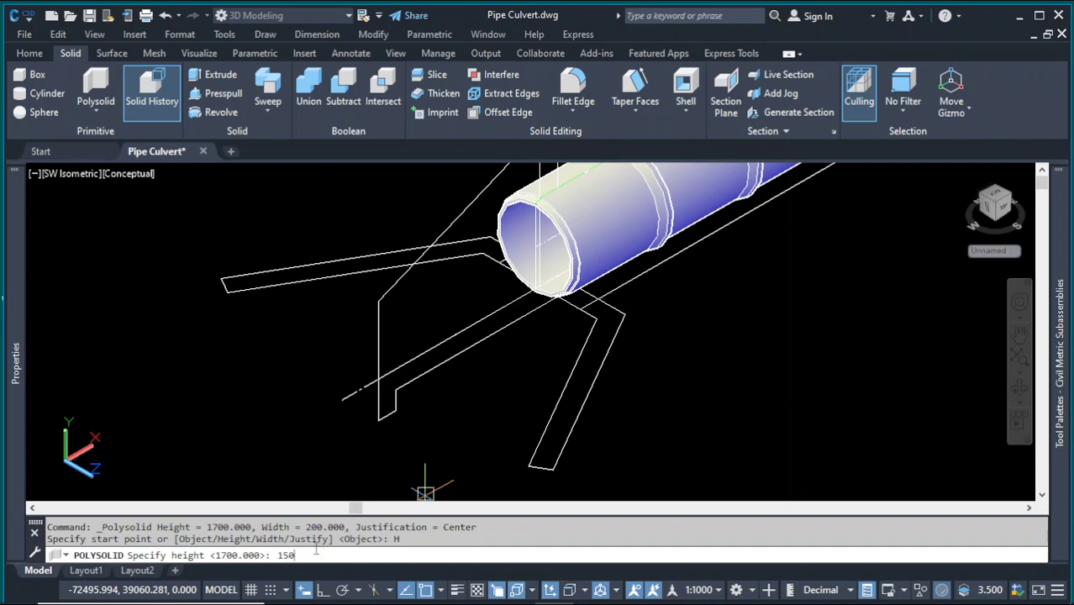
pyautogui.write('1500')
pyautogui.press('Return')
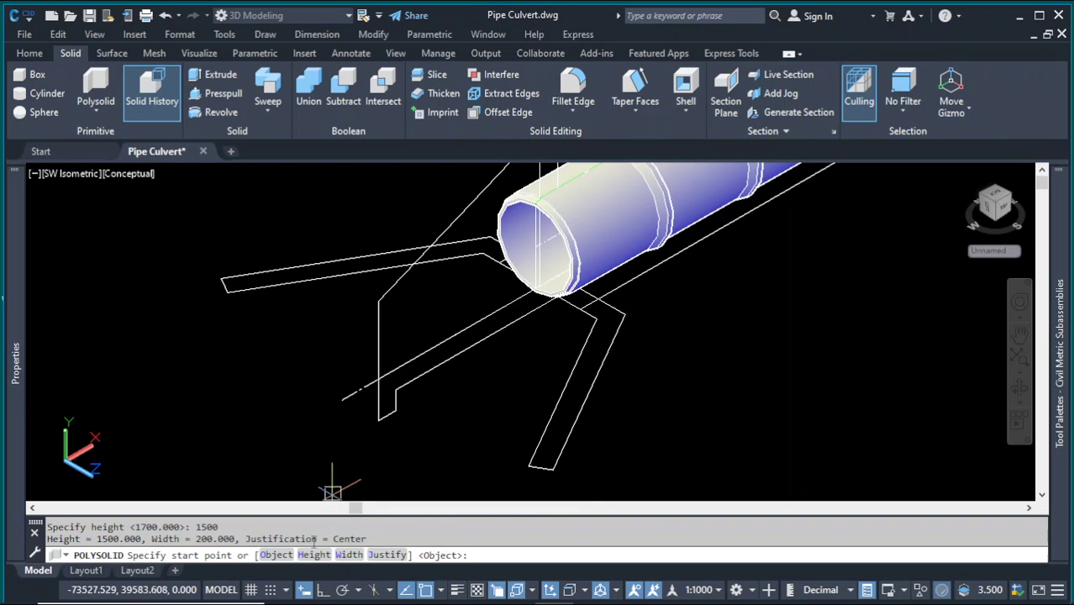
pyautogui.click(313, 556)
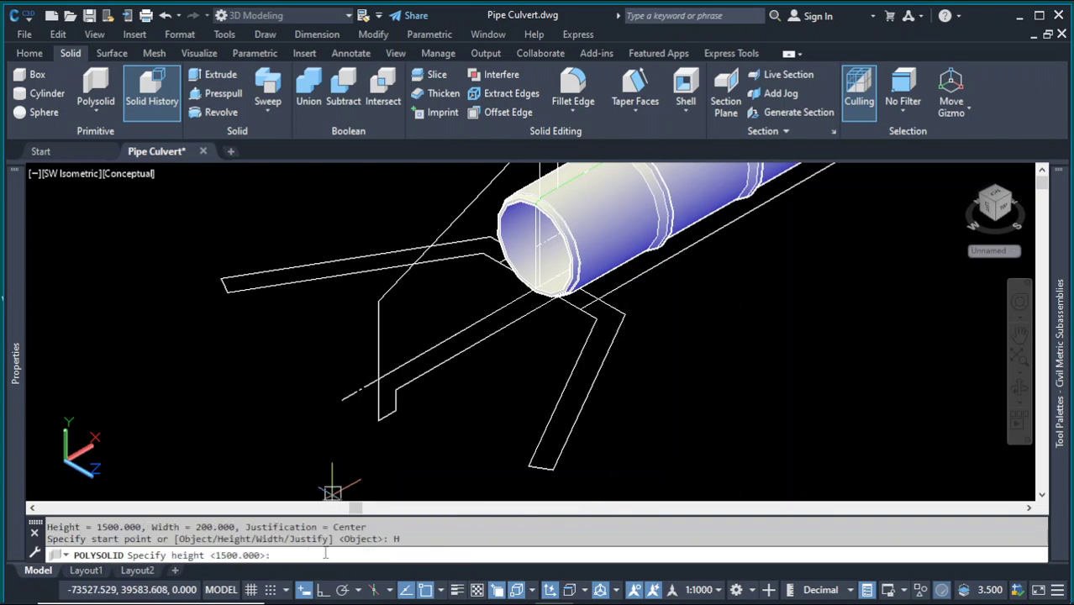
pyautogui.press('Return')
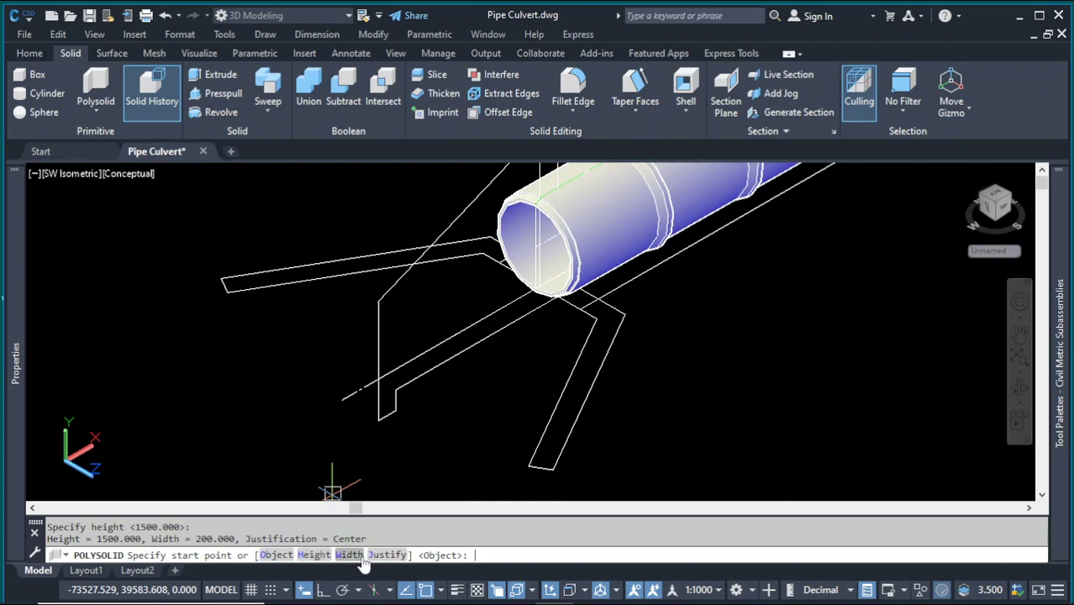
pyautogui.click(350, 555)
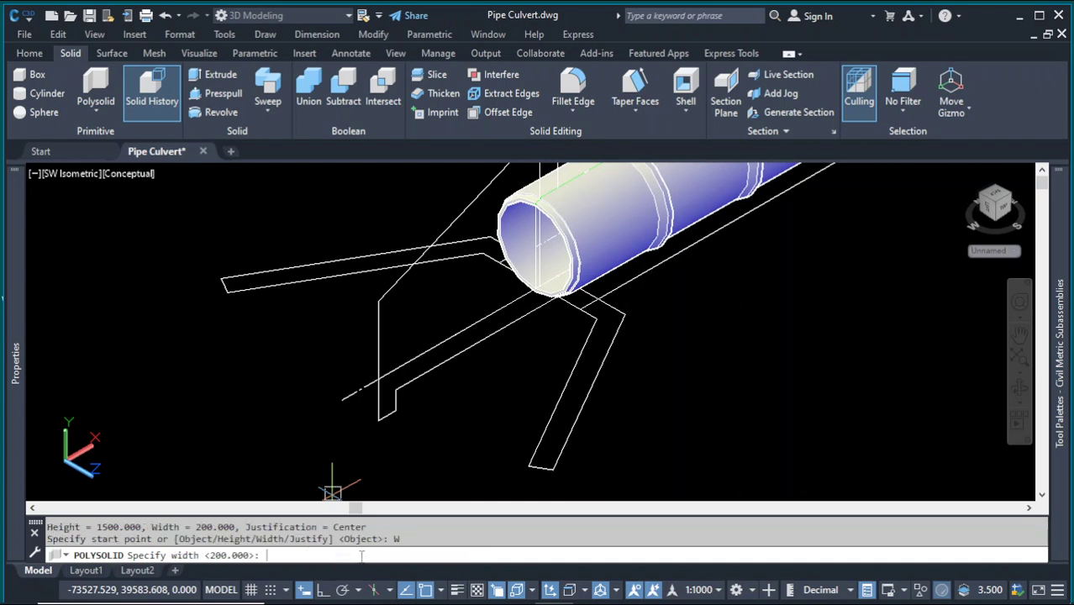
pyautogui.press('Return')
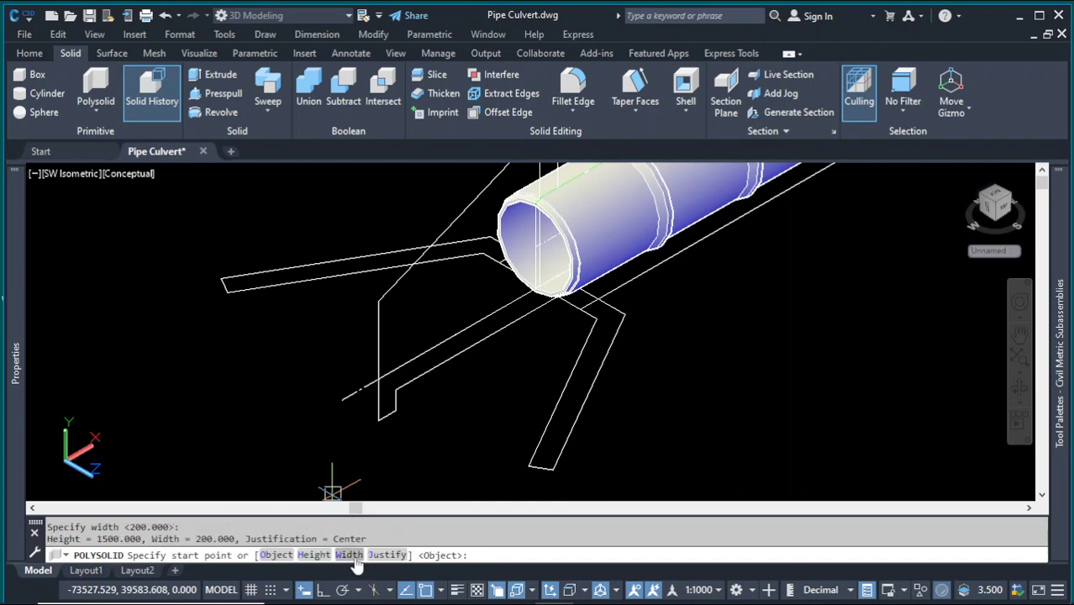
pyautogui.click(387, 555)
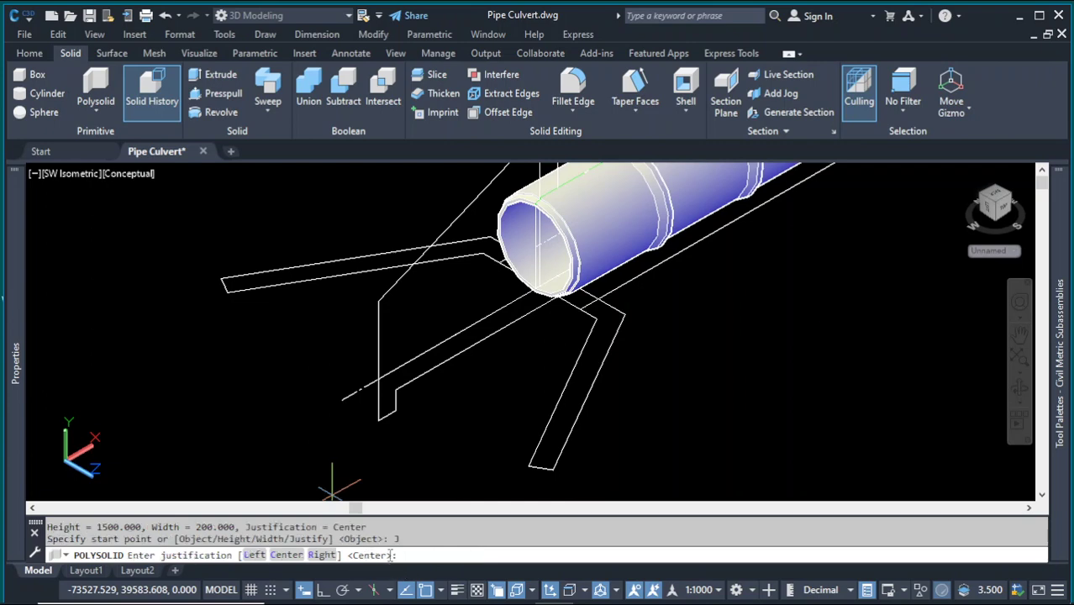
pyautogui.click(320, 554)
pyautogui.scroll(3, 240, 290)
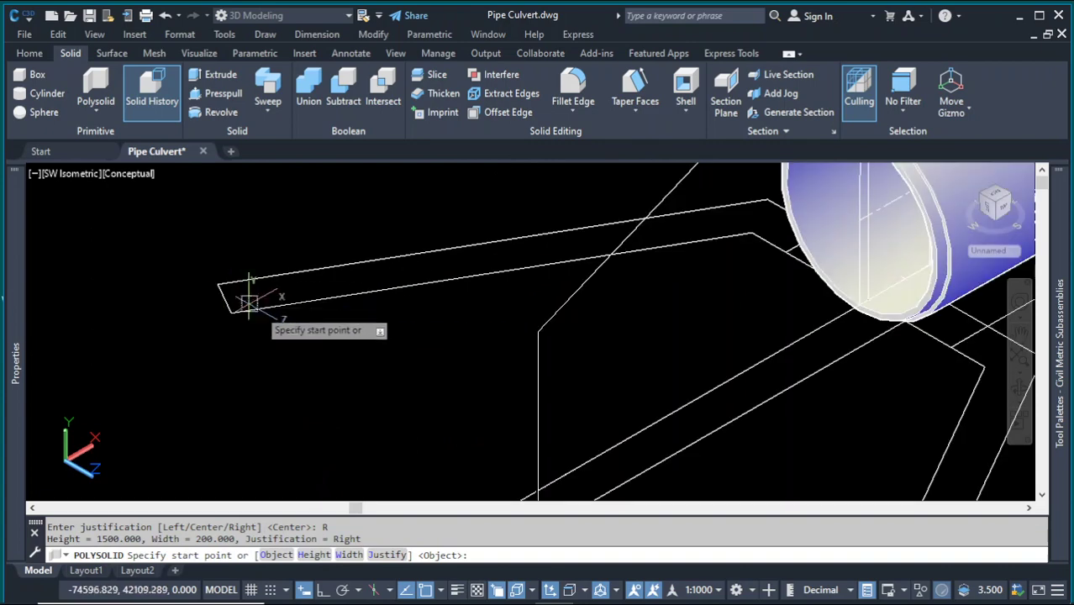
pyautogui.click(232, 313)
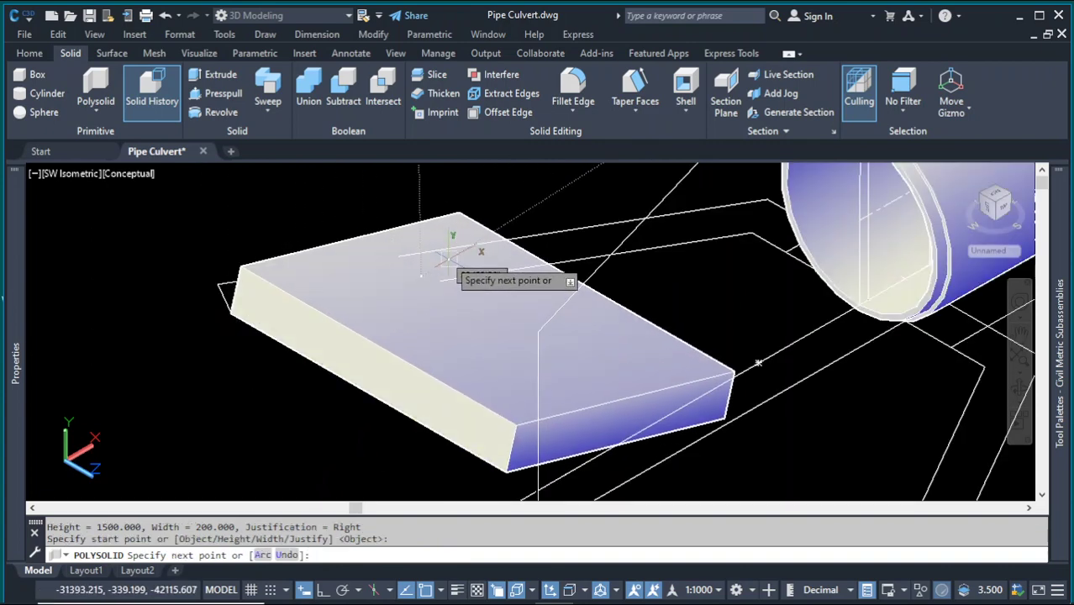
pyautogui.press('Escape')
pyautogui.scroll(-3, 420, 290)
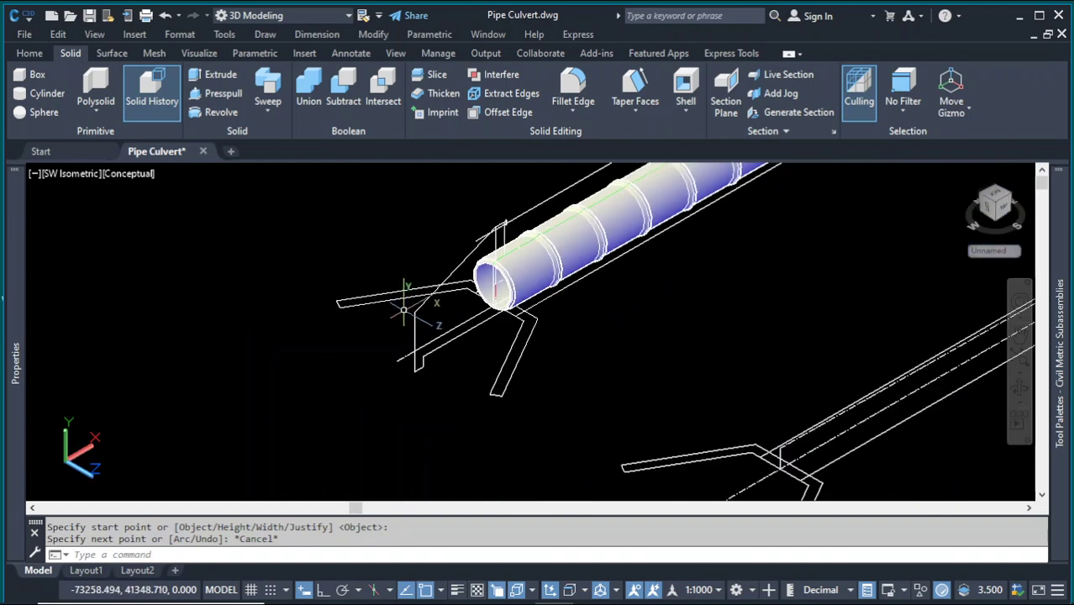
# - Set the coordinate system back to the world UCS (WCS)
pyautogui.click(1008, 253)
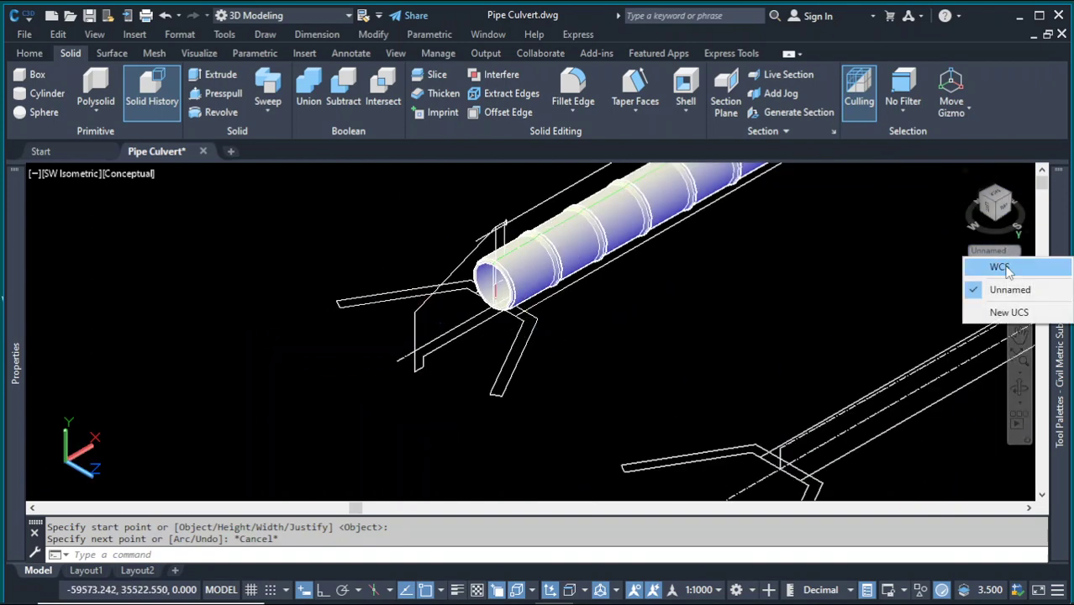
pyautogui.click(1000, 267)
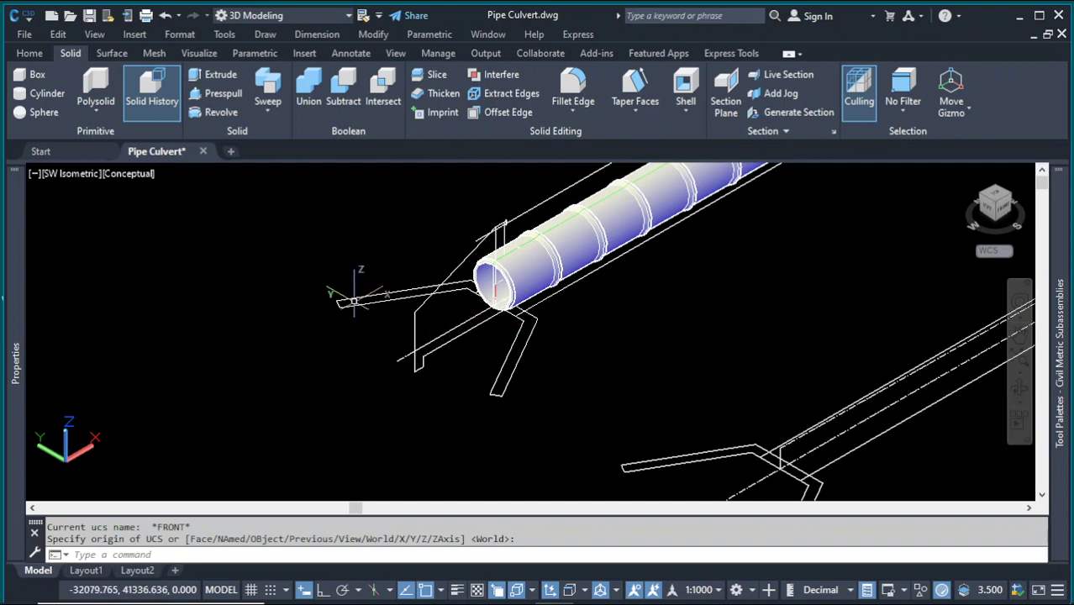
pyautogui.scroll(2, 374, 296)
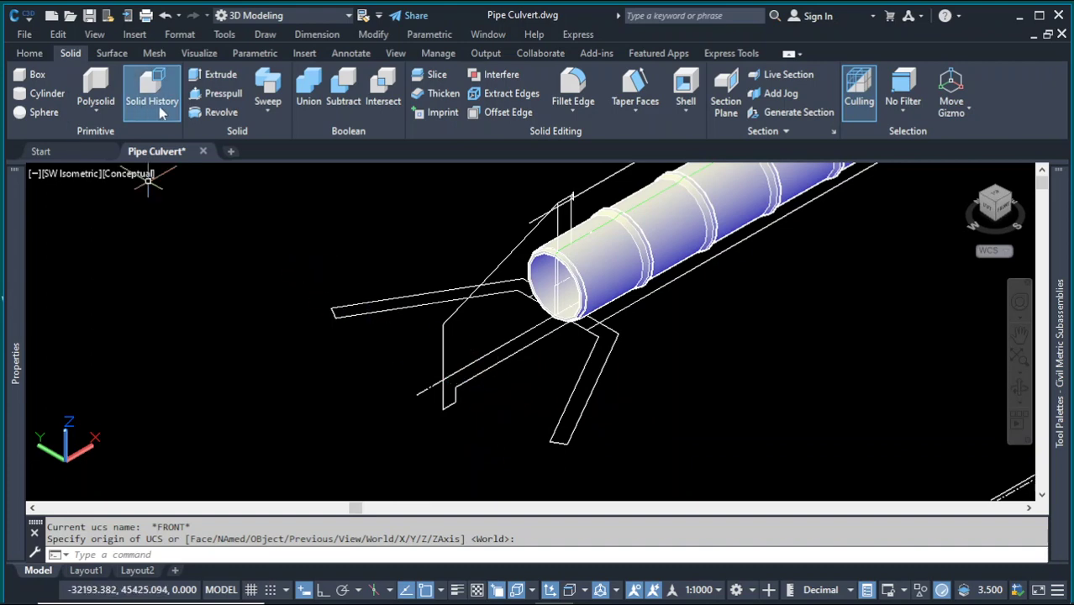
# - Start a polysolid again, keeping the height at 1500, the width at 200 and the justification at Right
pyautogui.click(96, 113)
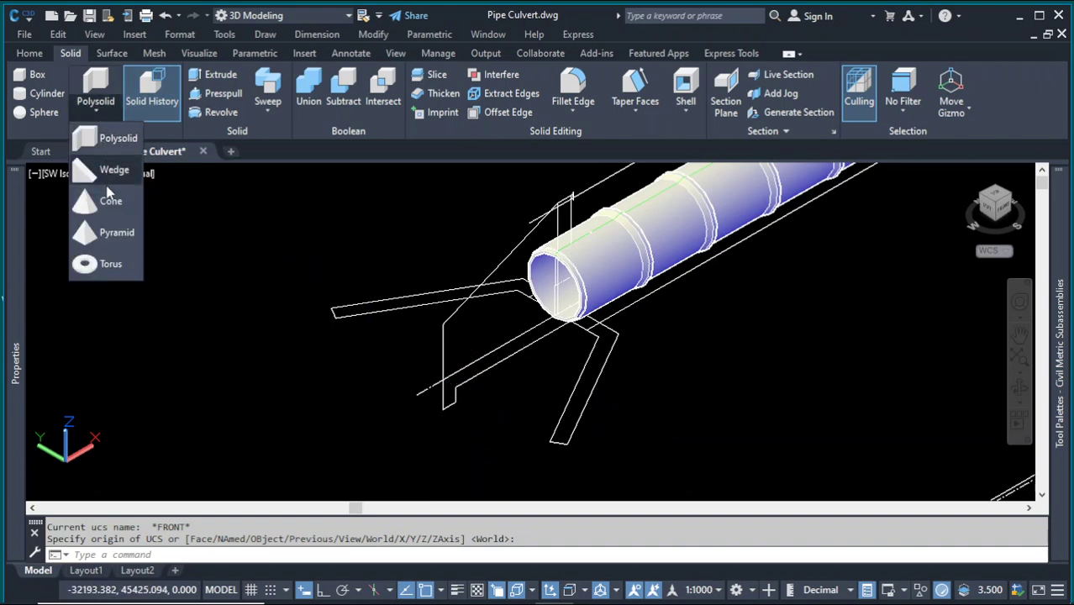
pyautogui.click(106, 143)
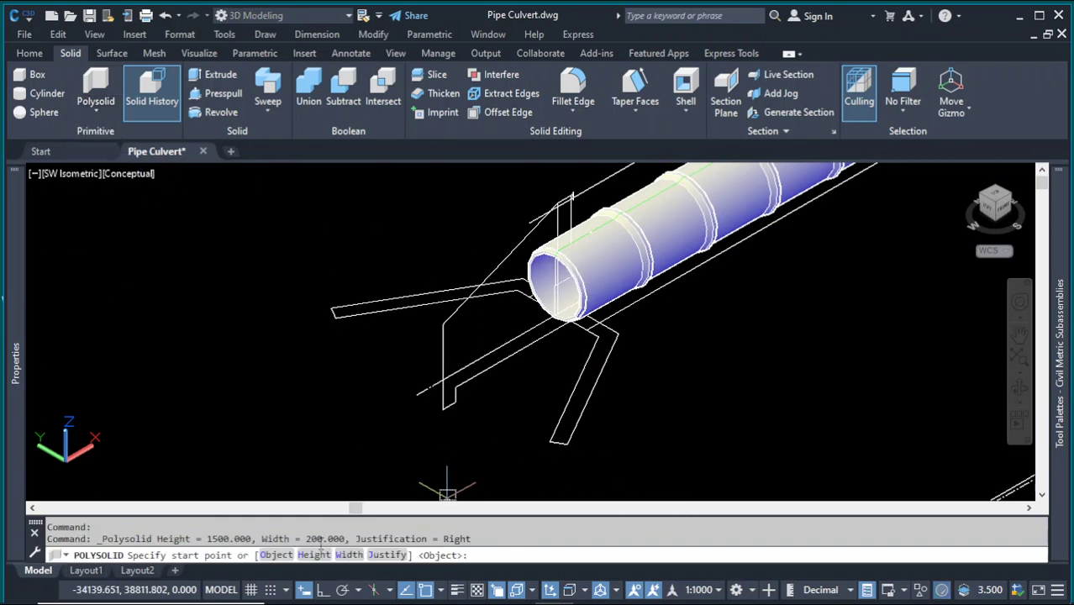
pyautogui.click(314, 555)
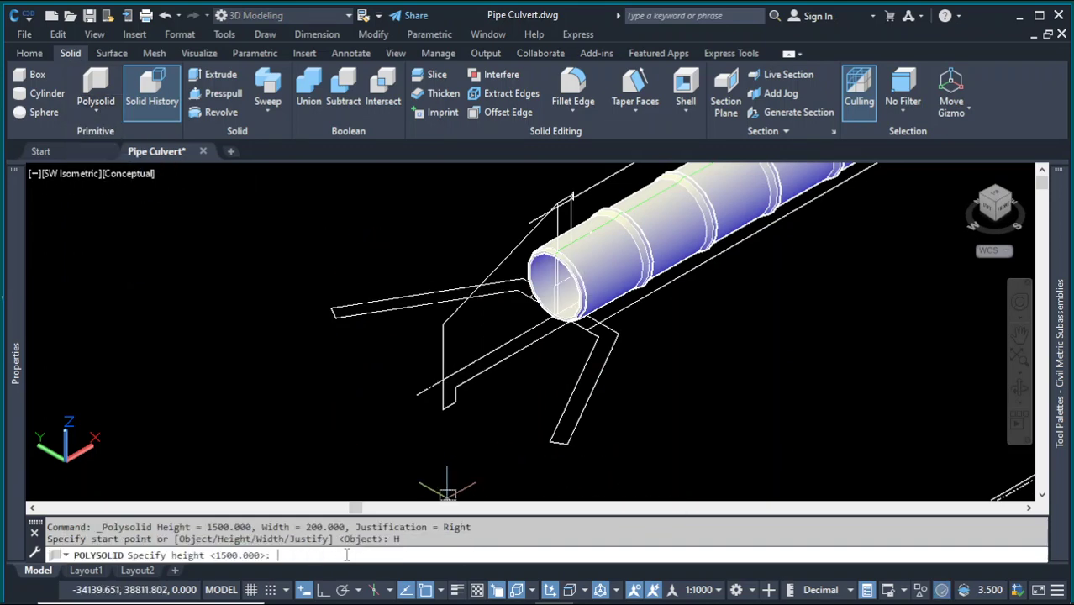
pyautogui.press('Return')
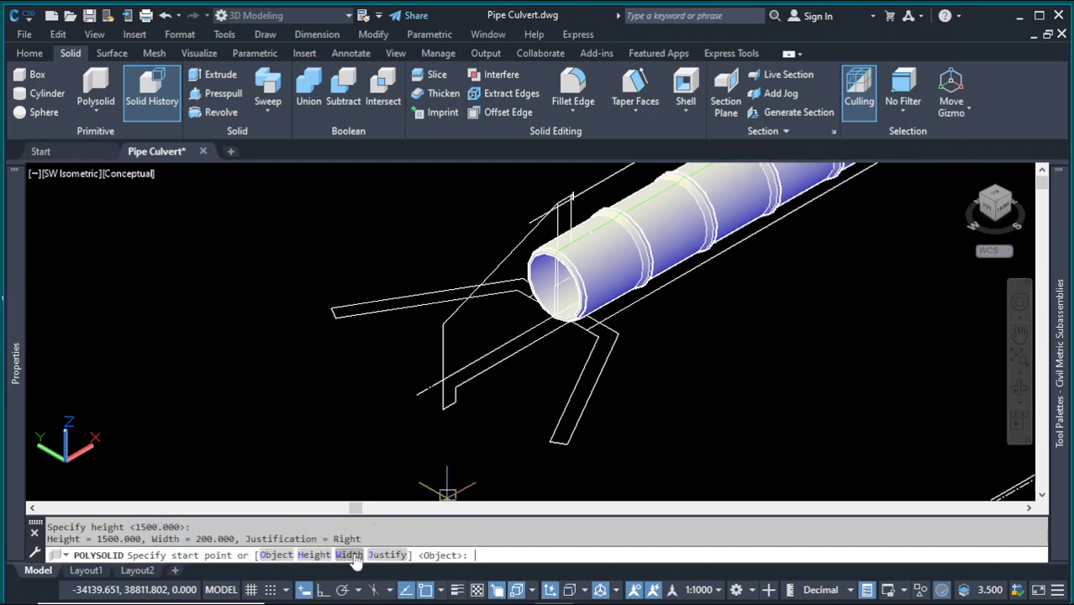
pyautogui.click(349, 555)
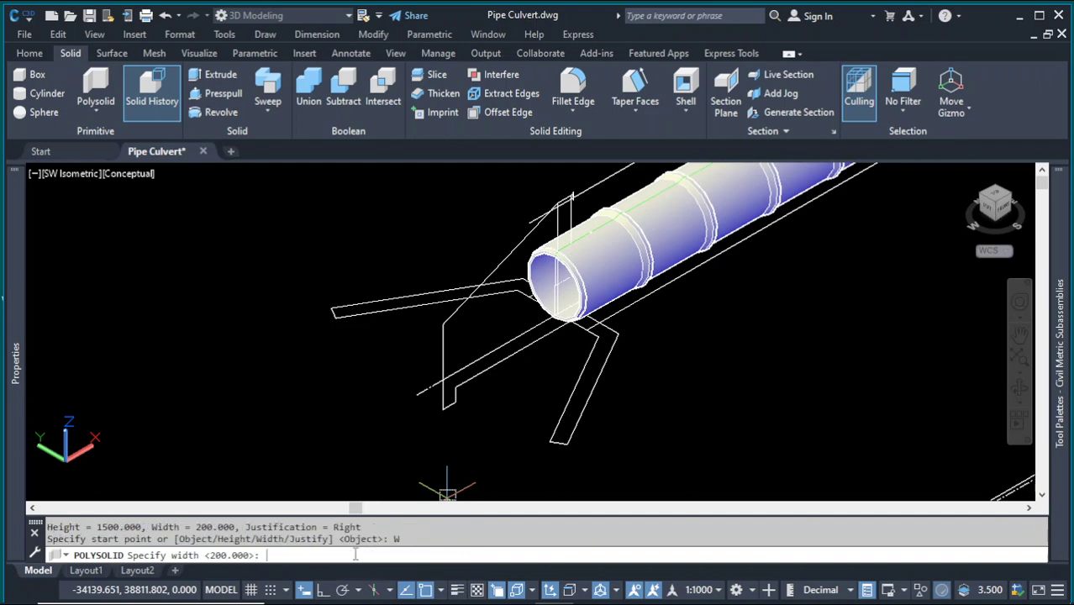
pyautogui.press('Return')
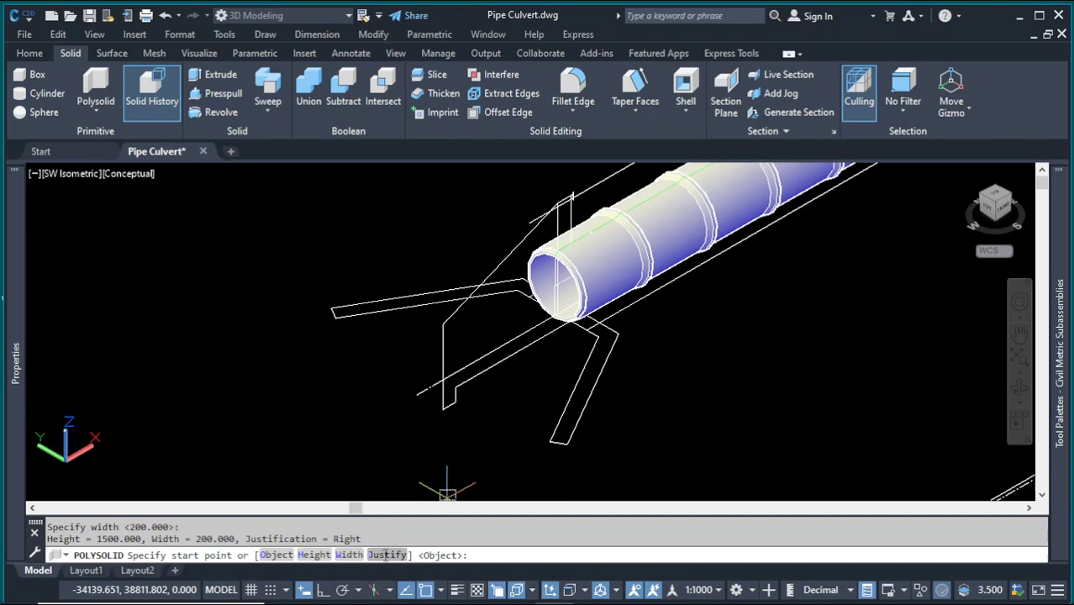
pyautogui.click(385, 556)
pyautogui.press('Return')
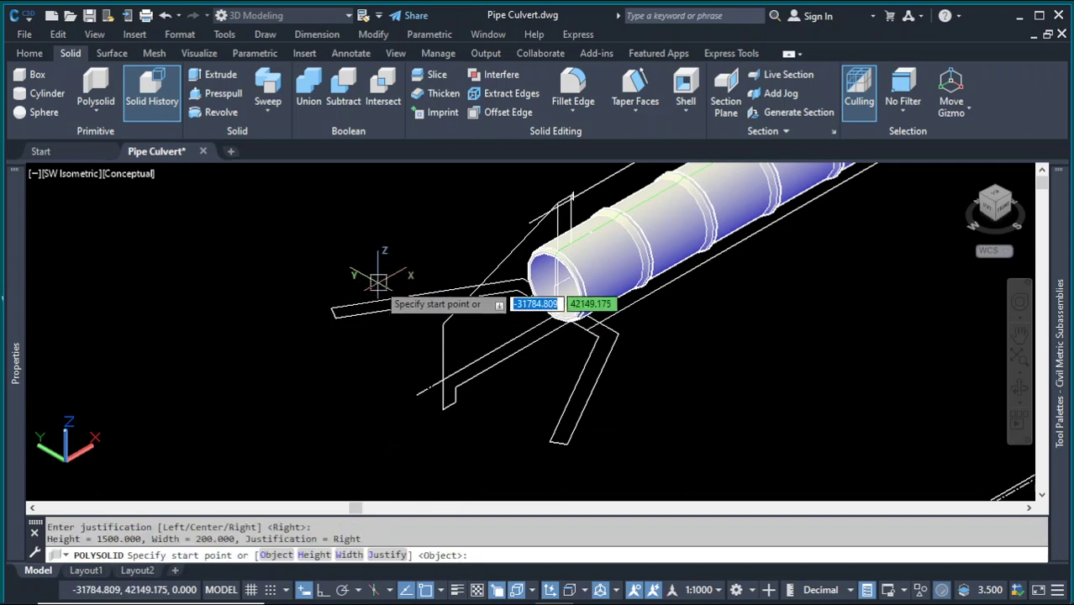
# - Trace the polysolid along the inner outline of the left end, from one wing wall through the headwall to the other wing wall's tip
pyautogui.click(335, 316)
pyautogui.scroll(4, 513, 303)
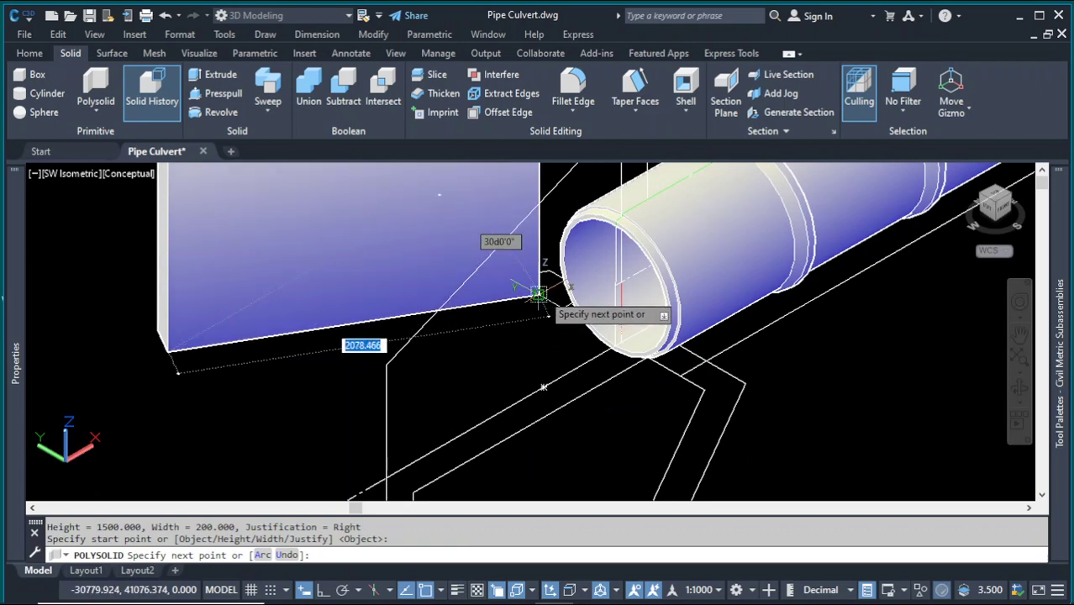
pyautogui.click(538, 294)
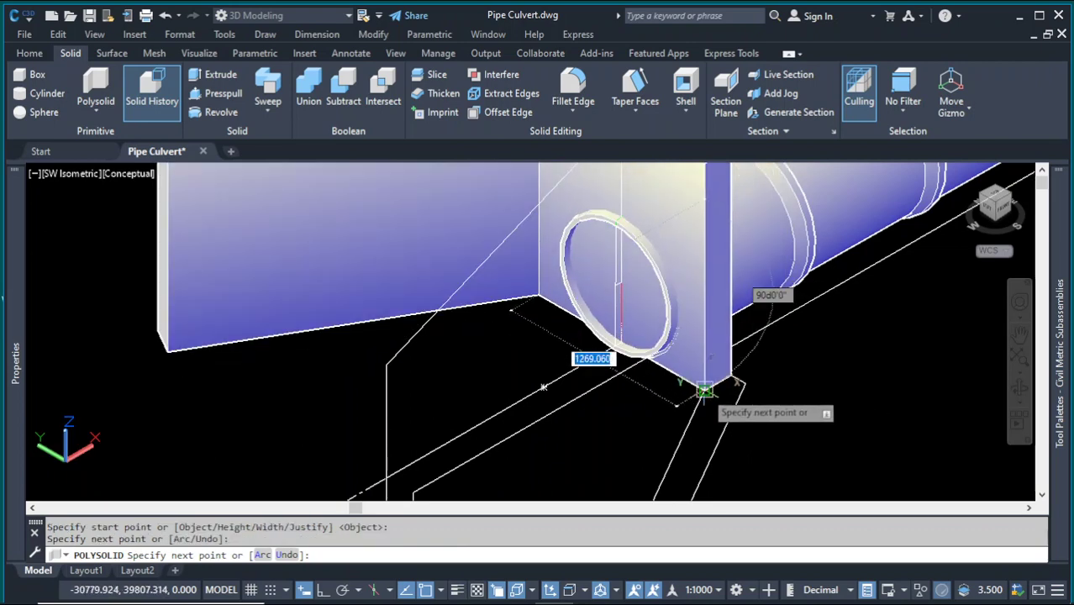
pyautogui.click(704, 391)
pyautogui.scroll(-4, 708, 353)
pyautogui.scroll(4, 704, 409)
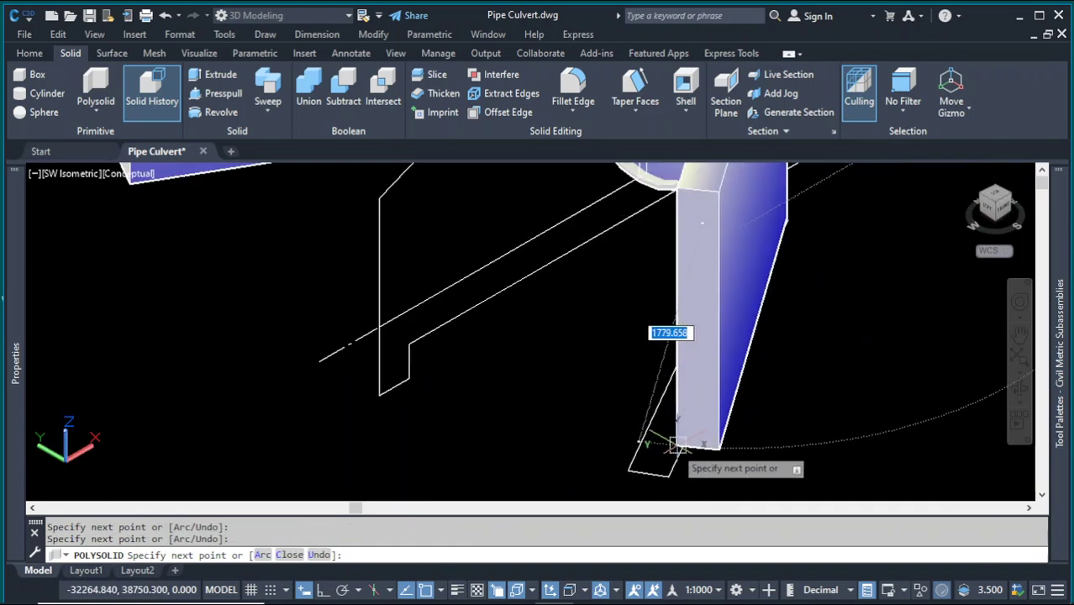
pyautogui.scroll(3, 638, 472)
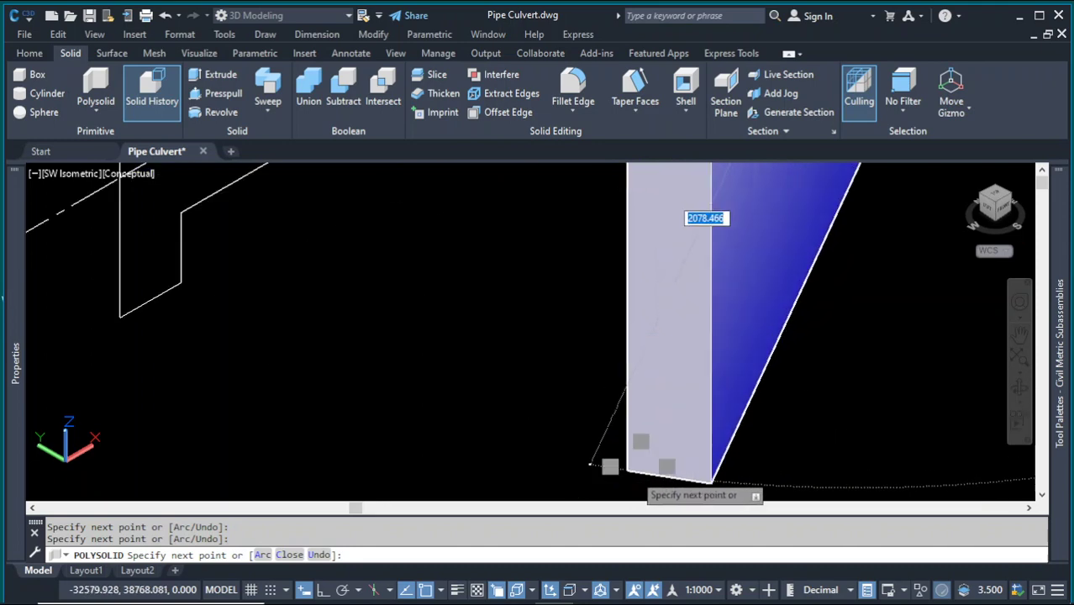
pyautogui.click(627, 469)
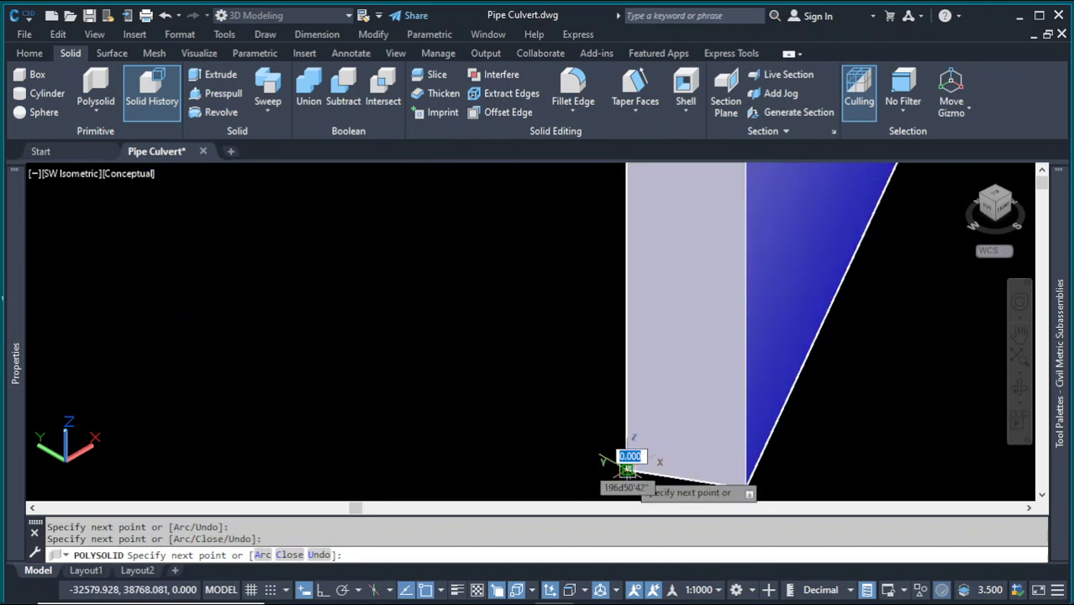
pyautogui.press('Return')
# - Trace a 1500 high, 200 wide, right-justified polysolid along the right end's inner outline, from wing wall tip through the headwall to the other tip
pyautogui.scroll(-5, 672, 427)
pyautogui.scroll(-2, 639, 372)
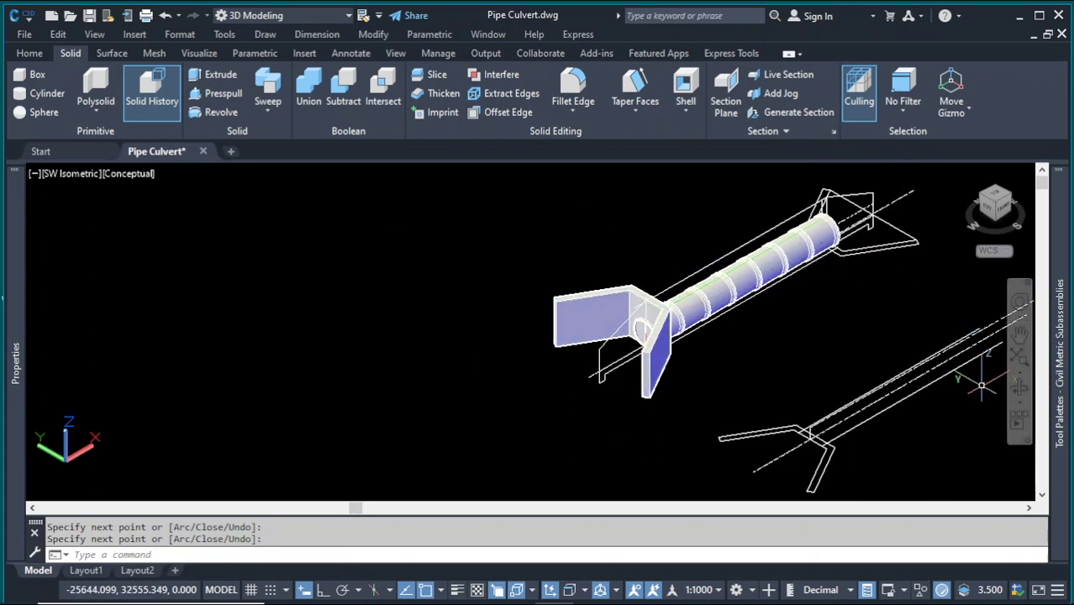
pyautogui.moveTo(932, 393); pyautogui.dragTo(777, 427)
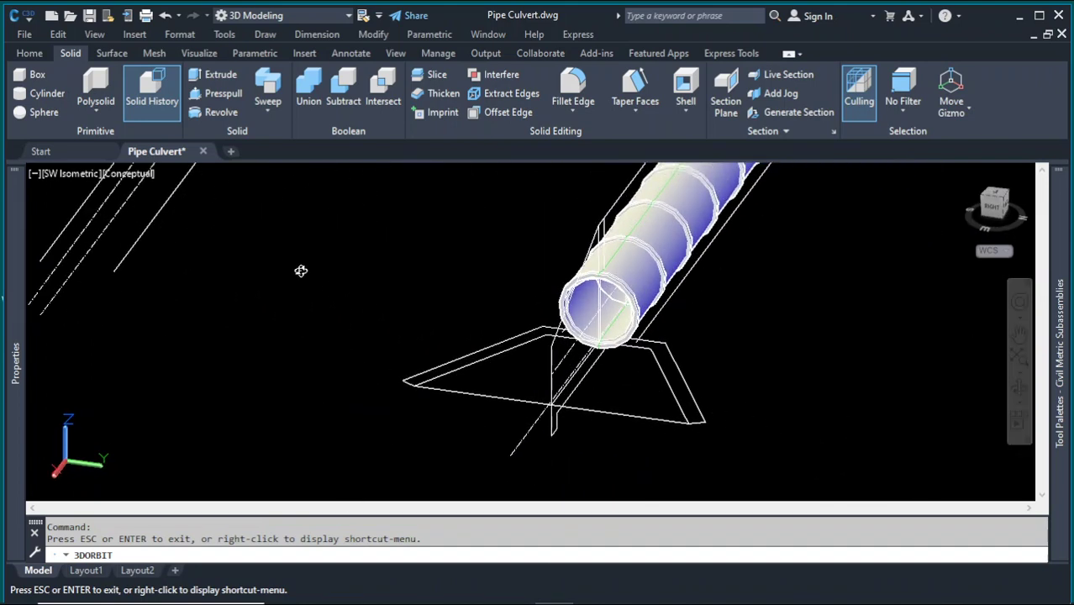
pyautogui.press('Escape')
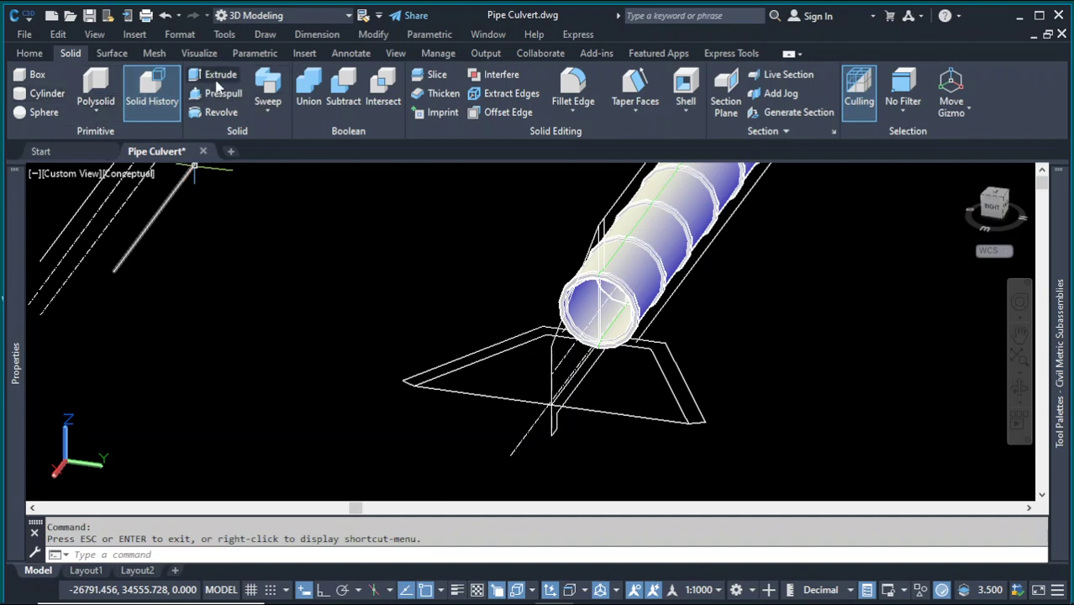
pyautogui.click(104, 106)
pyautogui.click(105, 135)
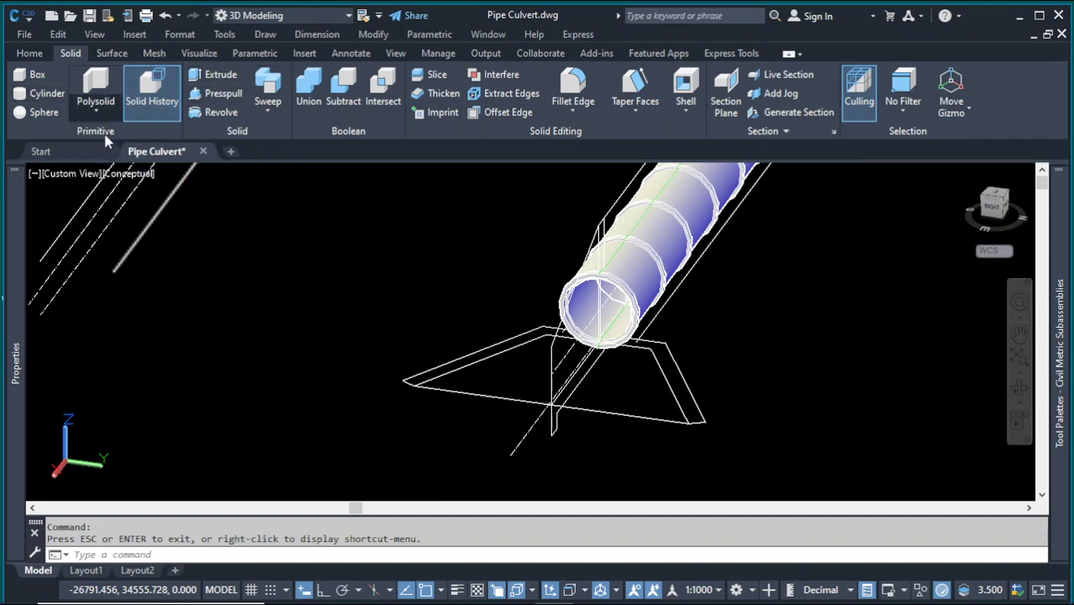
pyautogui.scroll(2, 496, 416)
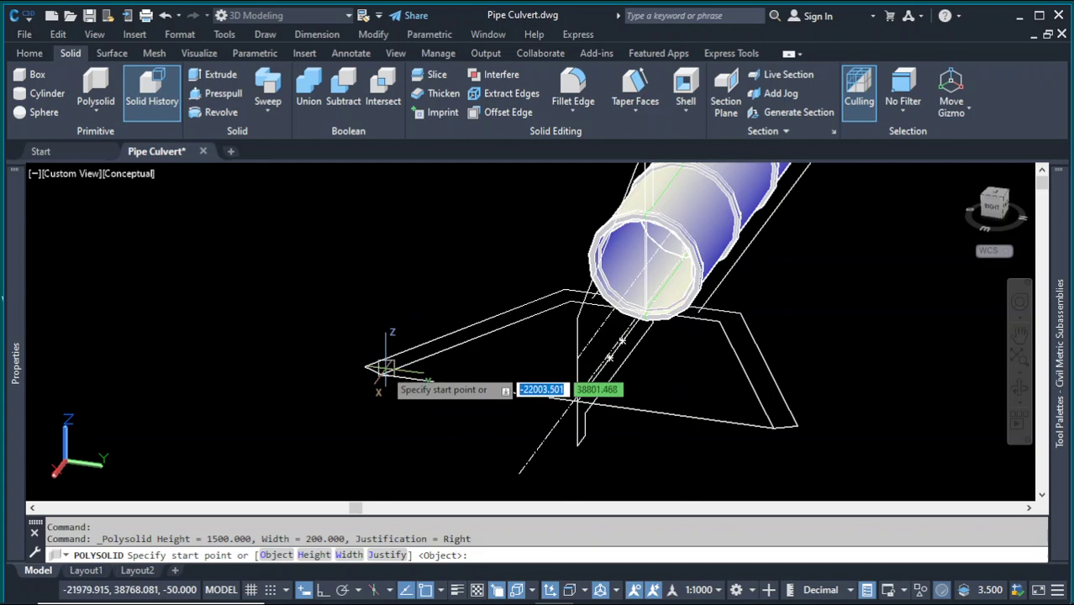
pyautogui.click(382, 368)
pyautogui.scroll(2, 521, 307)
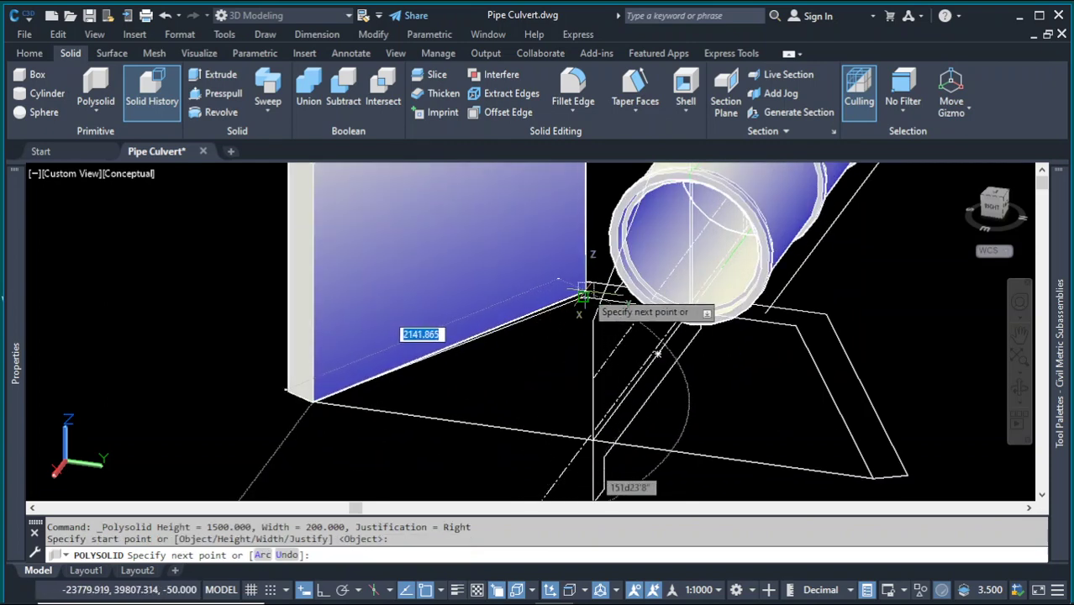
pyautogui.click(581, 296)
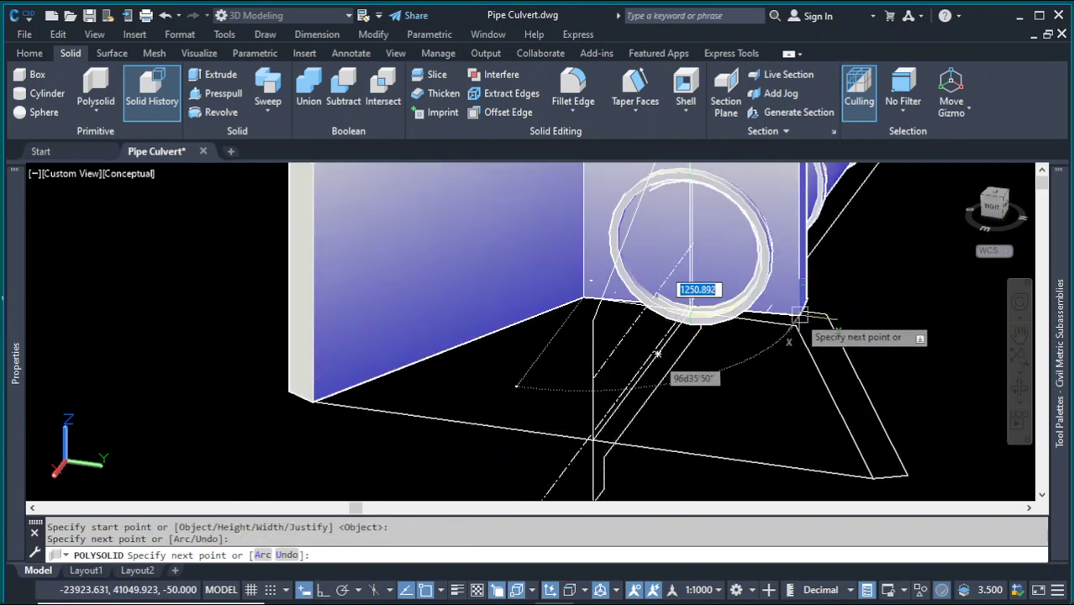
pyautogui.click(796, 325)
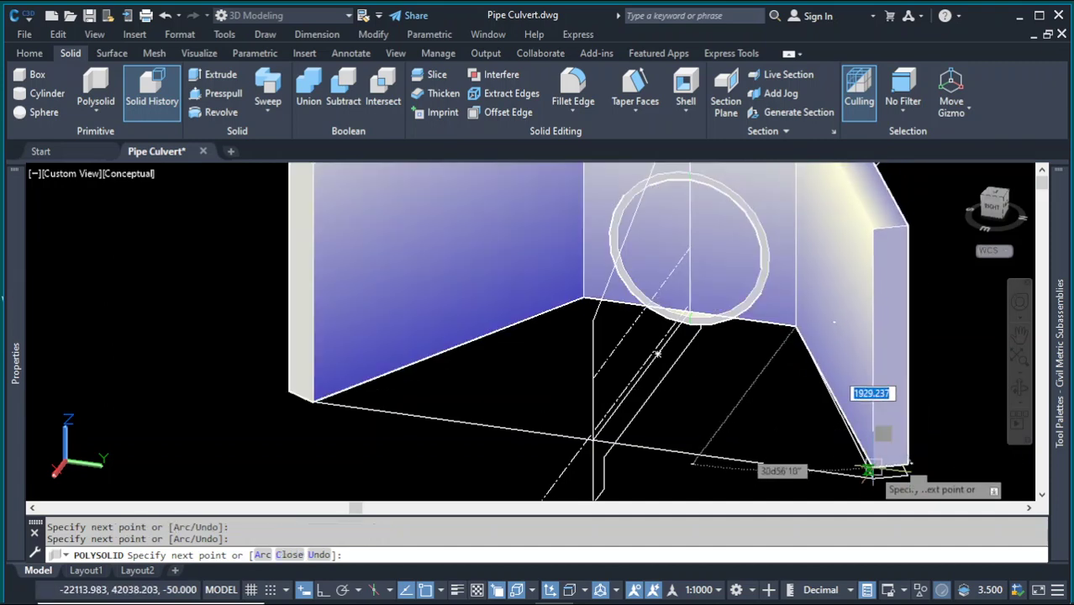
pyautogui.click(874, 479)
pyautogui.press('Return')
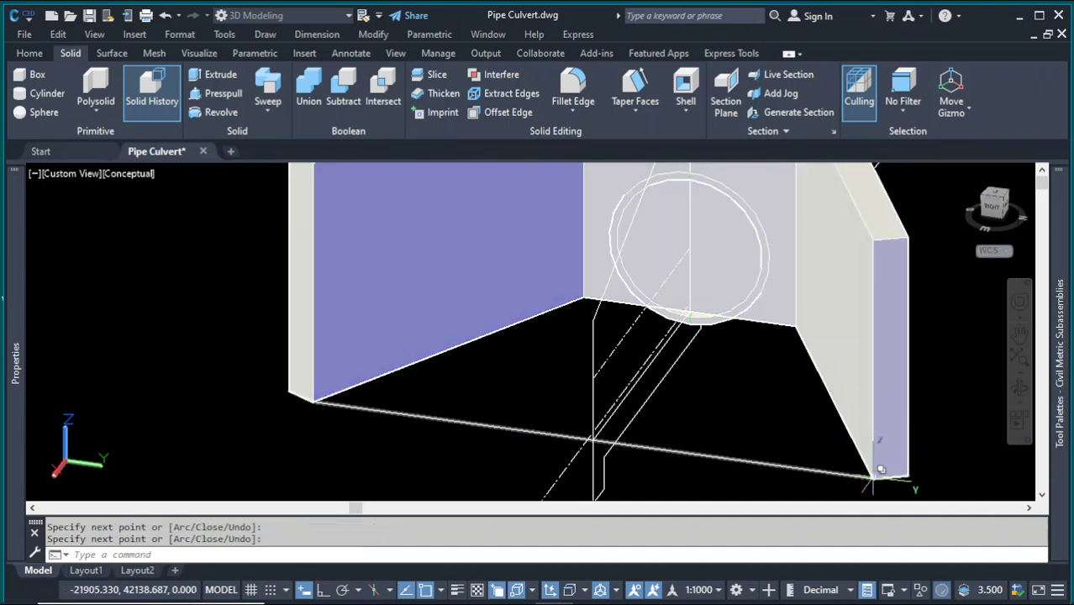
# - Show the whole culvert in the Front view with the 2D Wireframe visual style
pyautogui.scroll(-5, 639, 414)
pyautogui.scroll(-1, 618, 349)
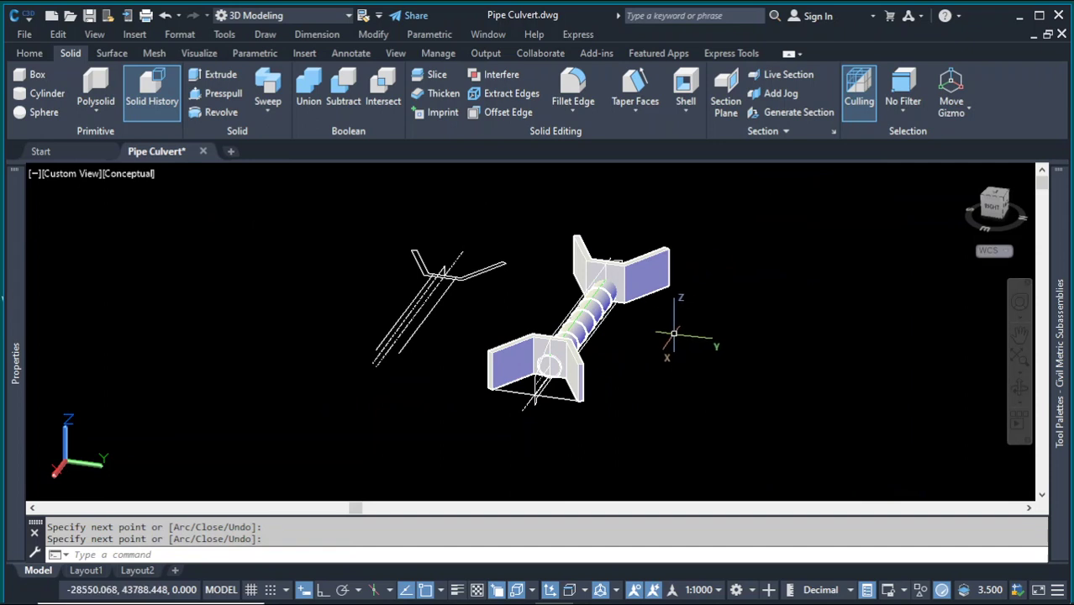
pyautogui.scroll(2, 606, 356)
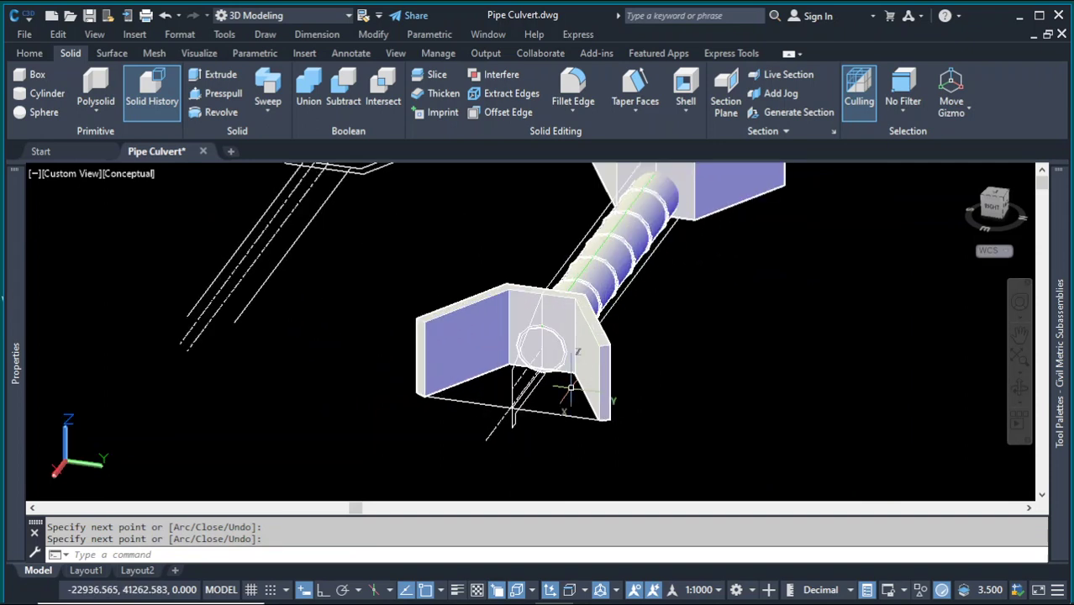
pyautogui.scroll(-4, 571, 357)
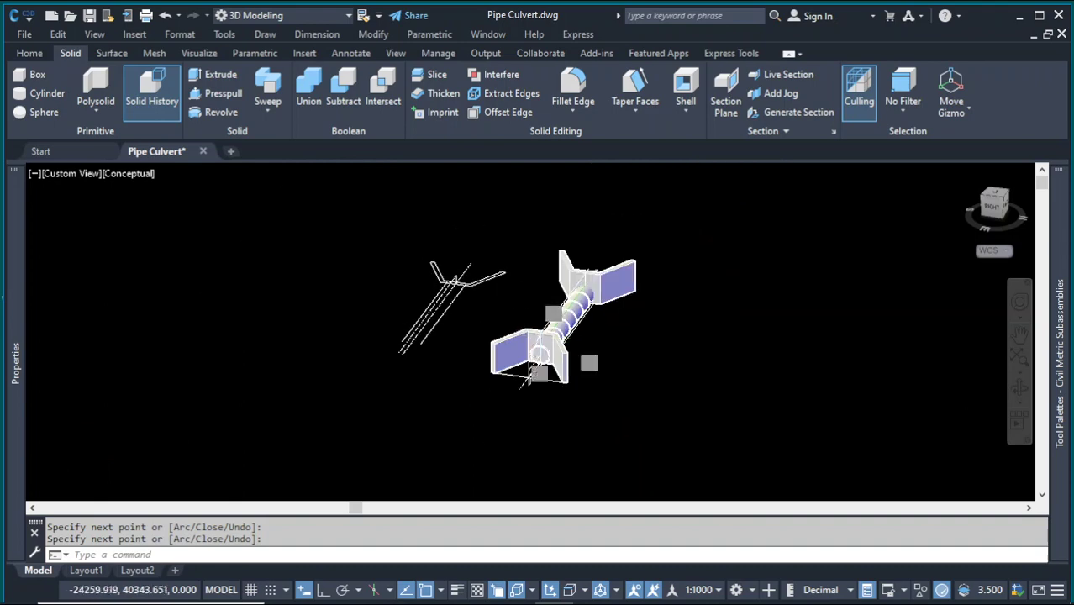
pyautogui.click(81, 179)
pyautogui.click(122, 283)
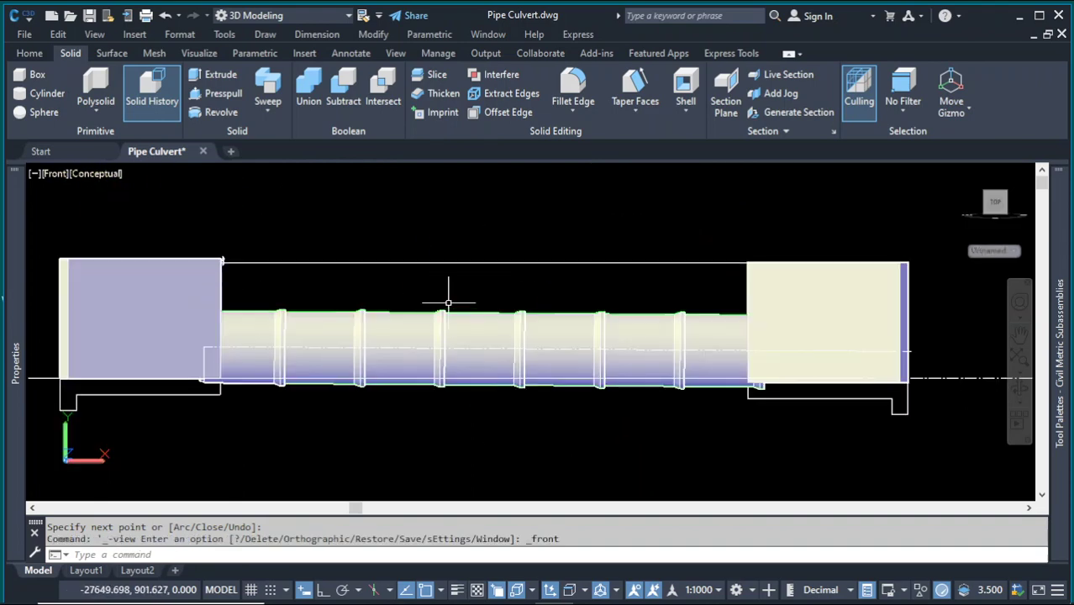
pyautogui.click(101, 174)
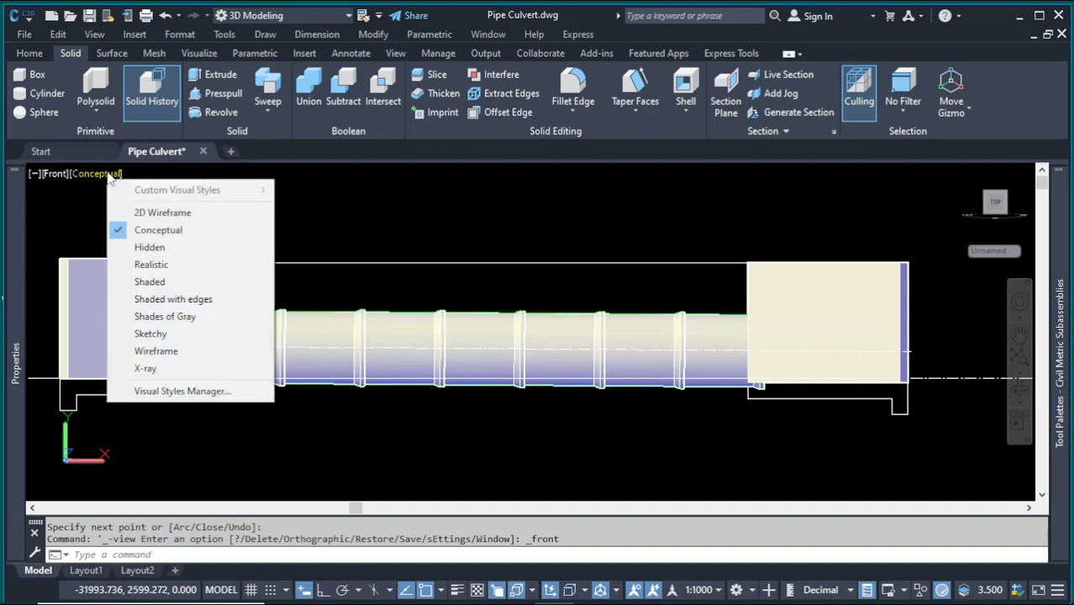
pyautogui.click(159, 212)
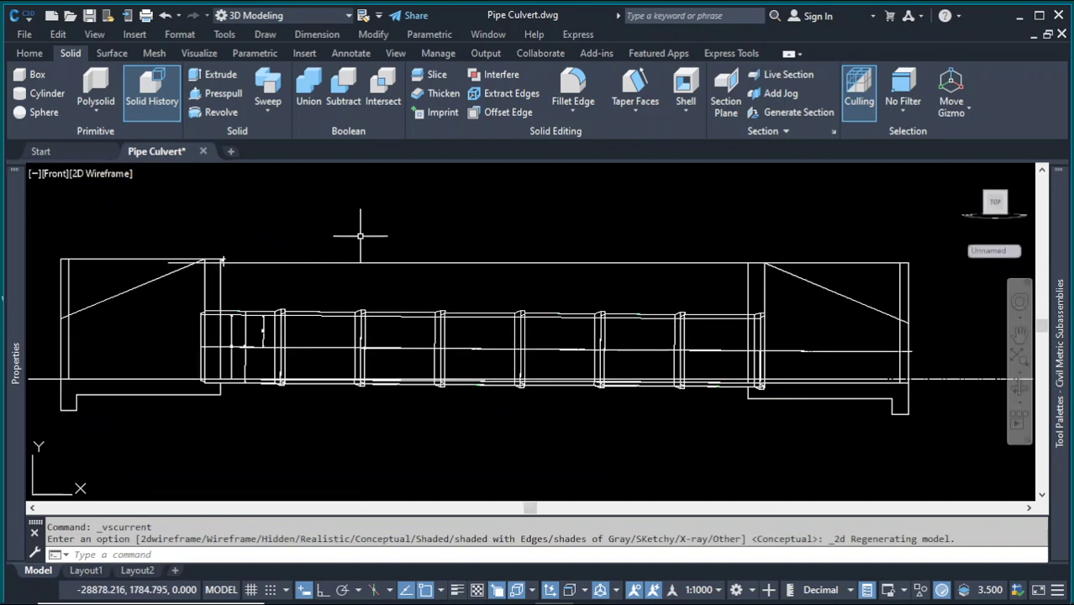
# - Draw a line from the low end of the left wing wall's slope, along the slope and past the headwall's top
pyautogui.scroll(4, 211, 285)
pyautogui.scroll(-3, 201, 305)
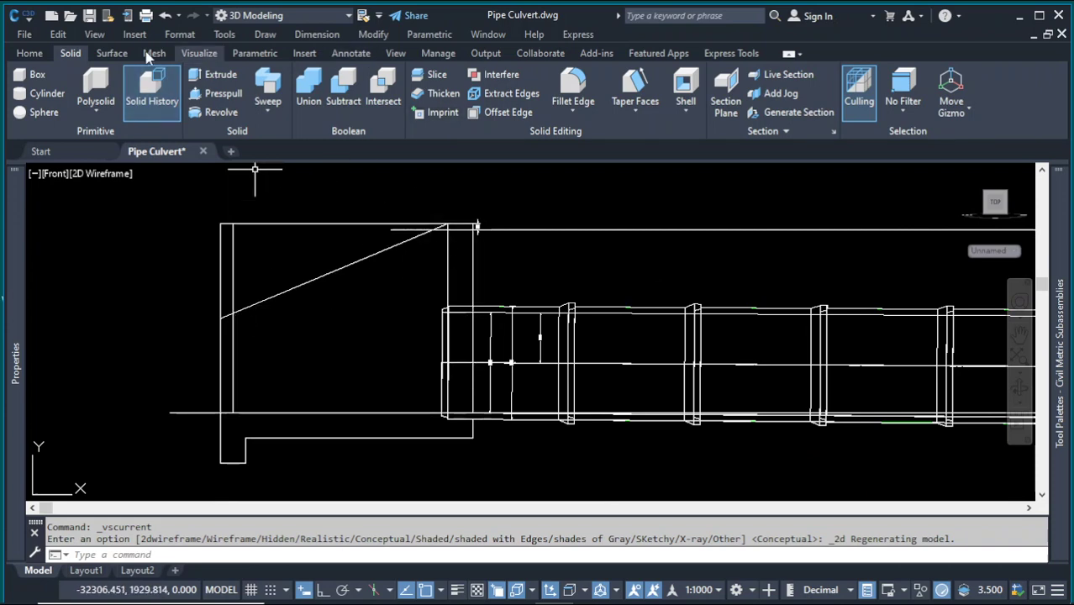
pyautogui.click(29, 54)
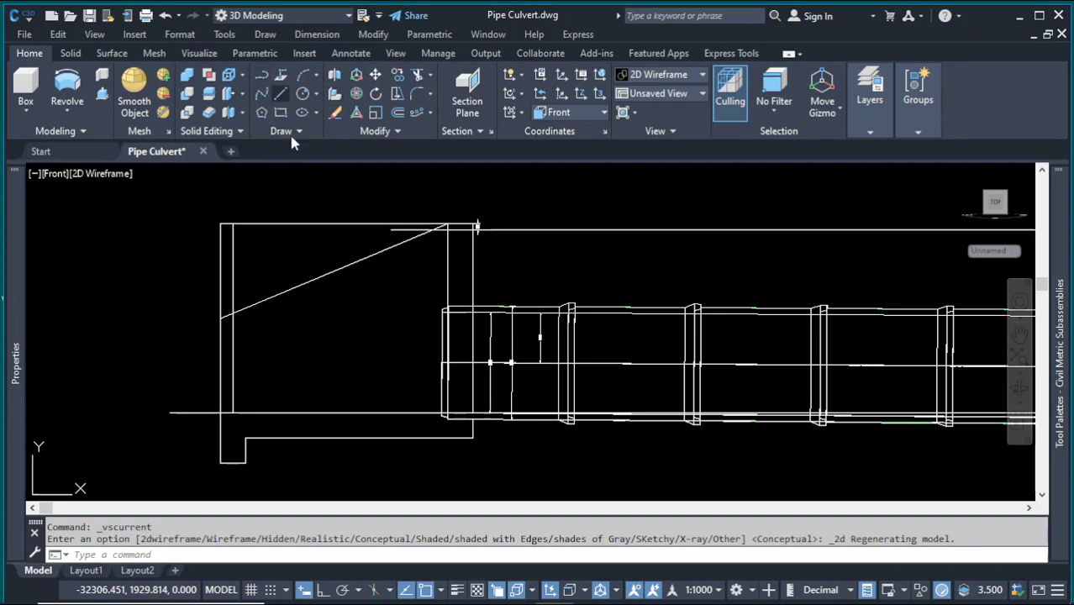
pyautogui.click(218, 317)
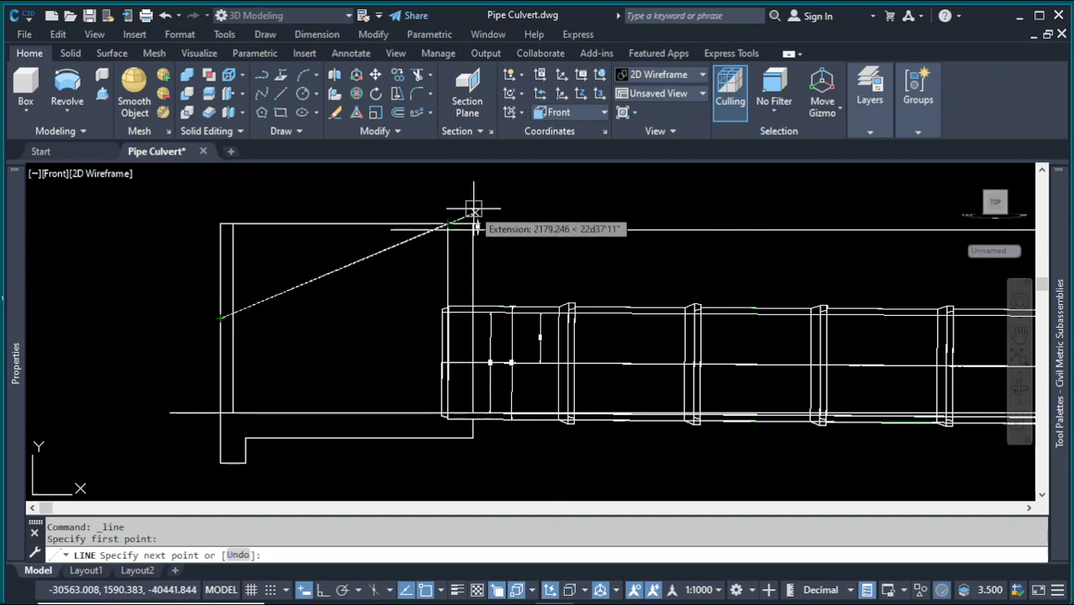
pyautogui.click(526, 190)
pyautogui.press('Escape')
# - Stretch the sloped line's lower end along its own direction, out beyond the left wing wall's outer edge
pyautogui.click(525, 191)
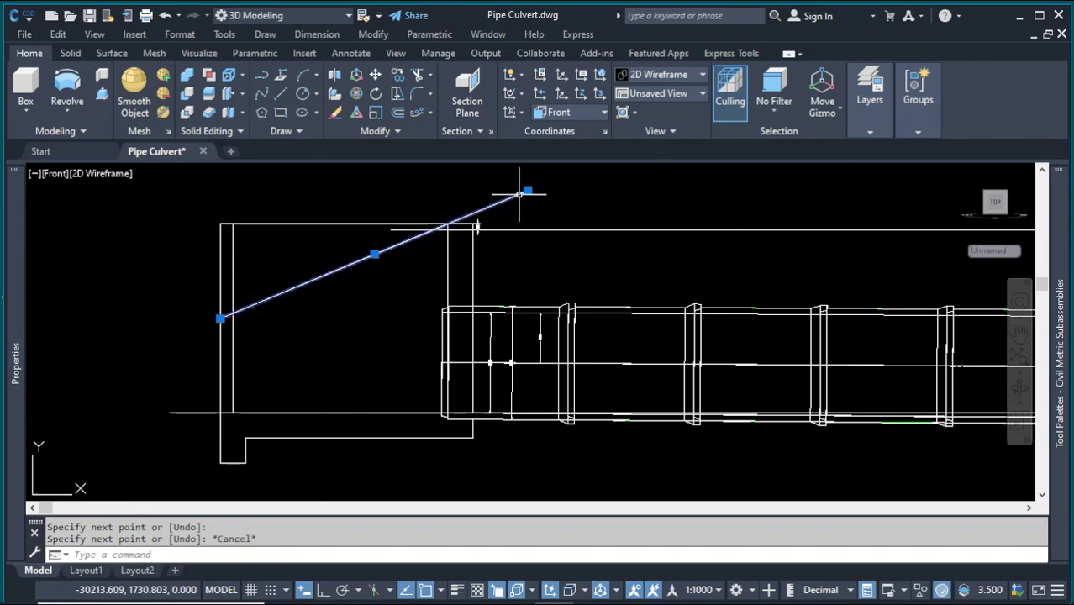
pyautogui.click(220, 318)
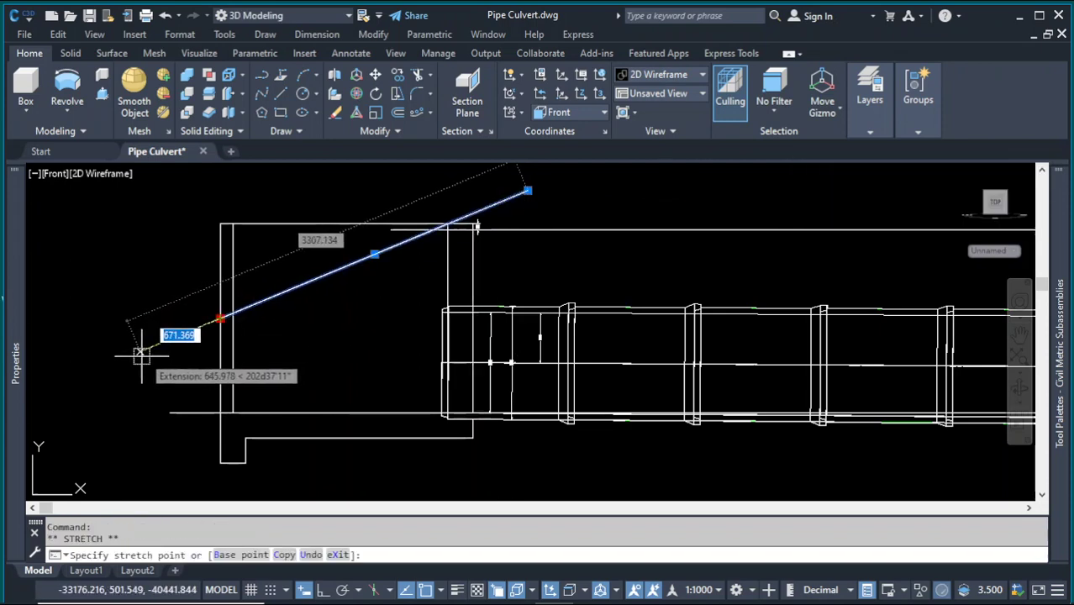
pyautogui.press('Escape')
pyautogui.press('Escape')
pyautogui.scroll(-4, 210, 312)
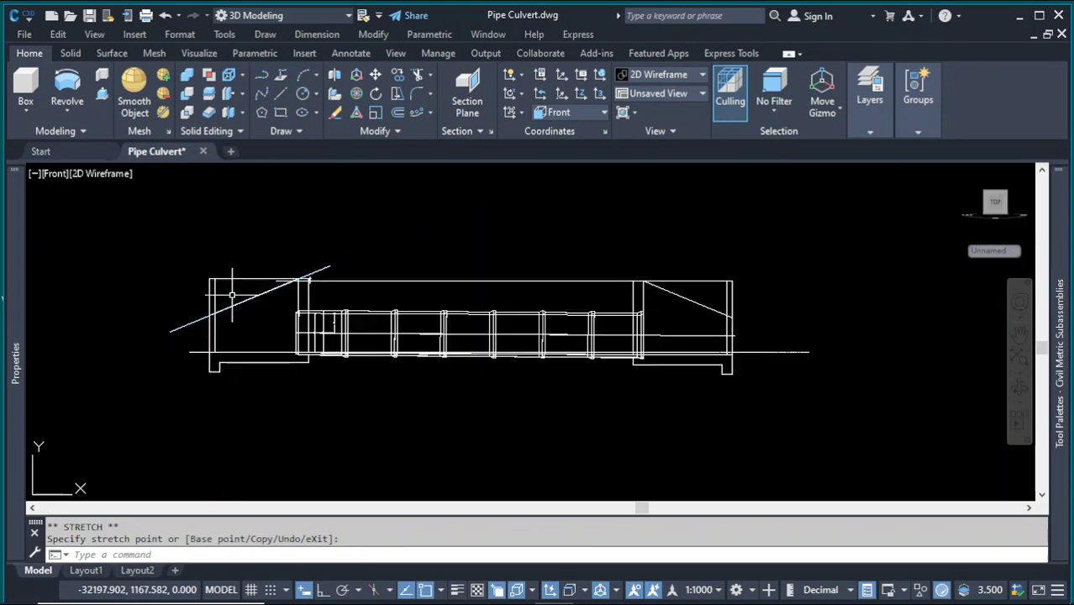
pyautogui.scroll(-2, 431, 281)
pyautogui.scroll(5, 490, 287)
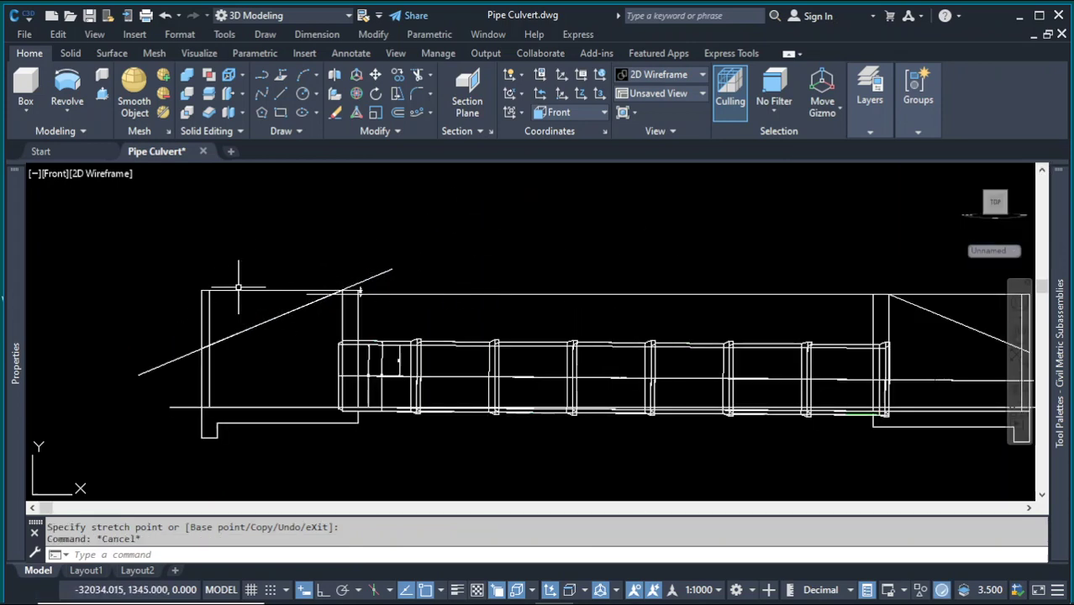
pyautogui.scroll(5, 352, 286)
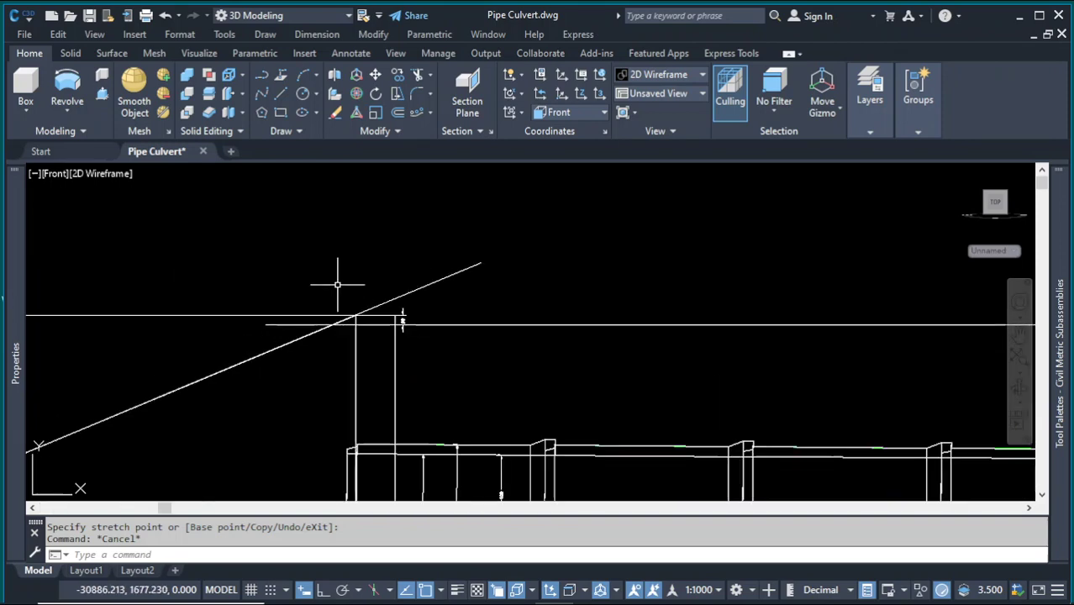
pyautogui.scroll(-5, 461, 305)
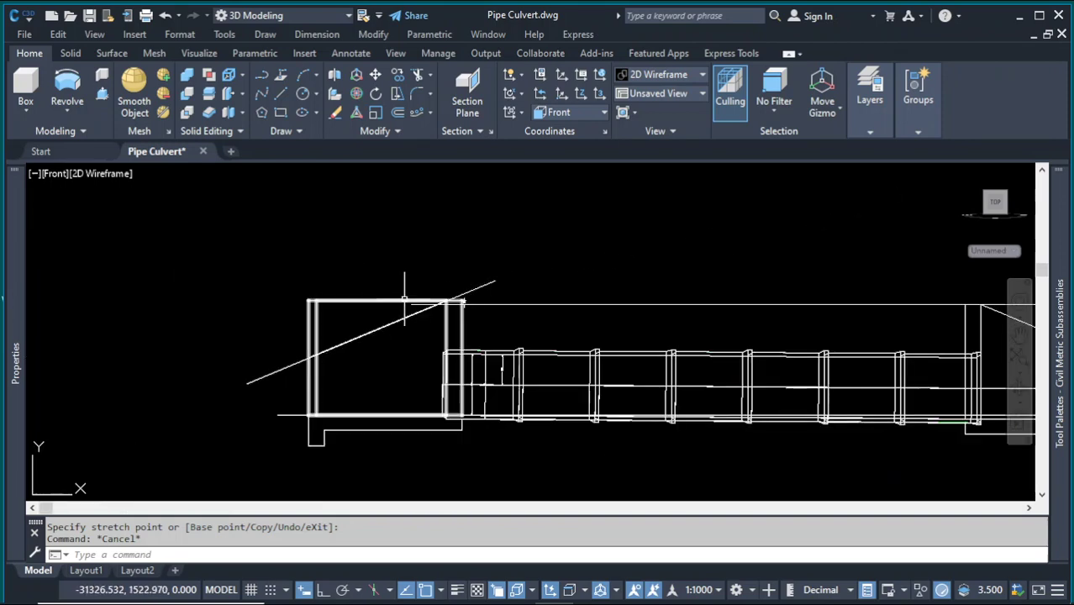
pyautogui.write('LICE')
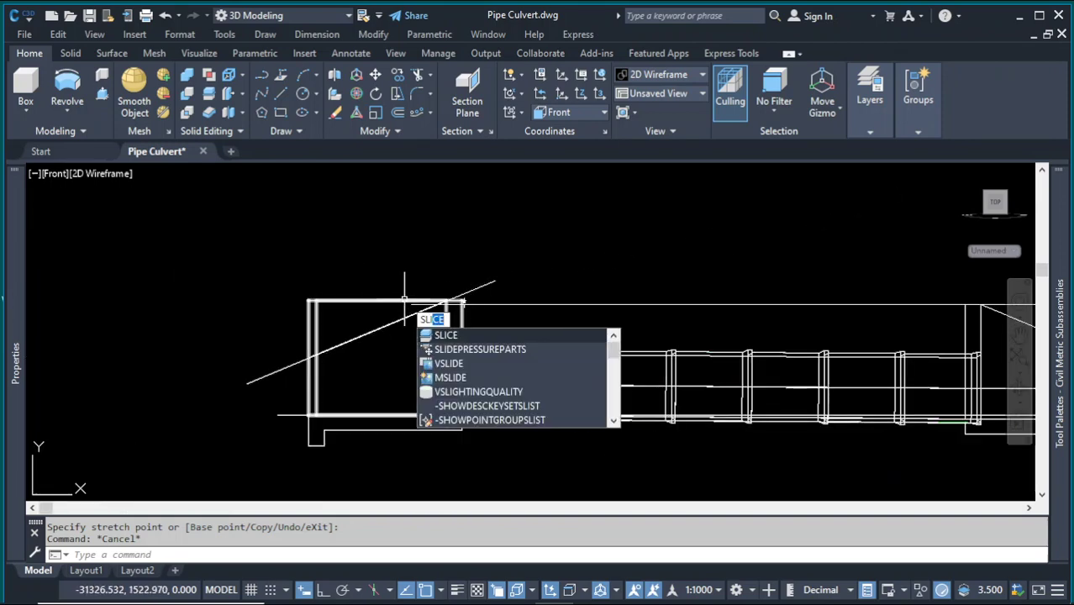
pyautogui.press('Return')
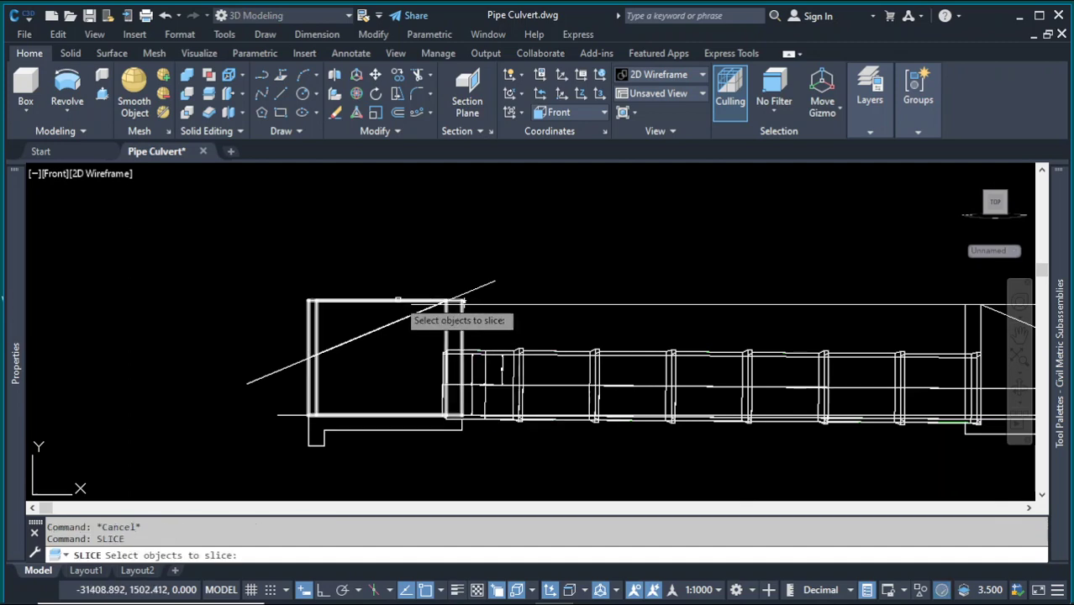
pyautogui.click(398, 300)
pyautogui.press('Return')
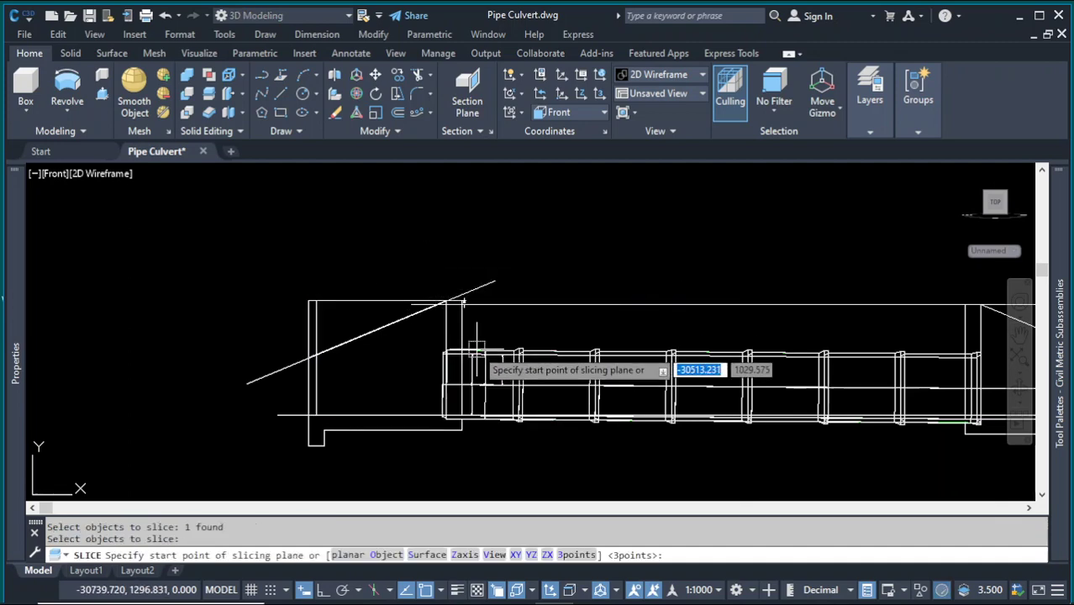
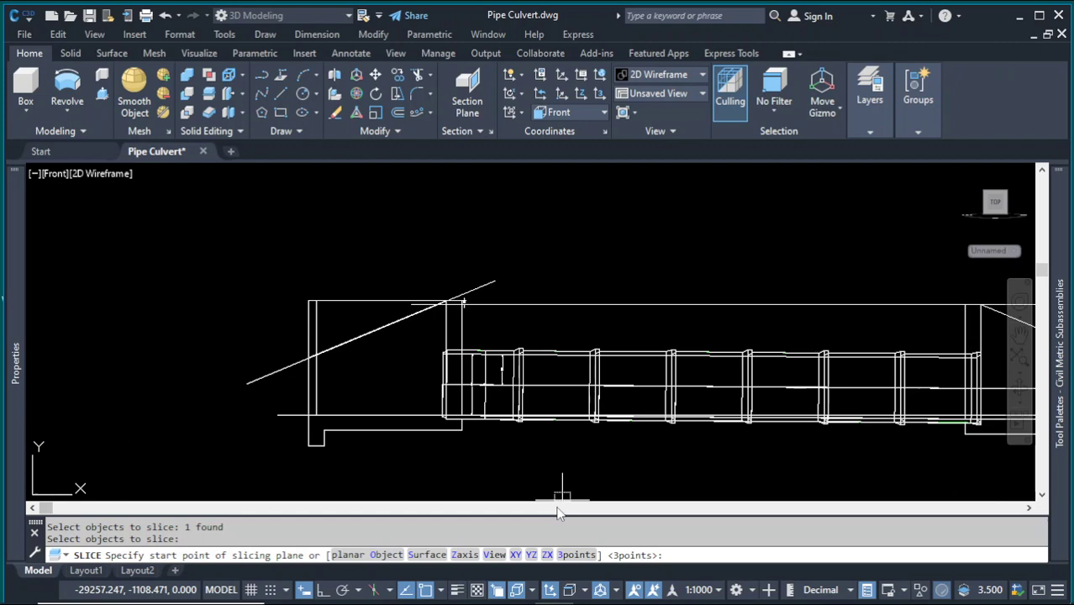
pyautogui.press('Escape')
# - Reset the coordinate system to World, and define a new UCS with its origin and X axis on the sloped line, using Ortho for the XY plane
pyautogui.scroll(-2, 559, 382)
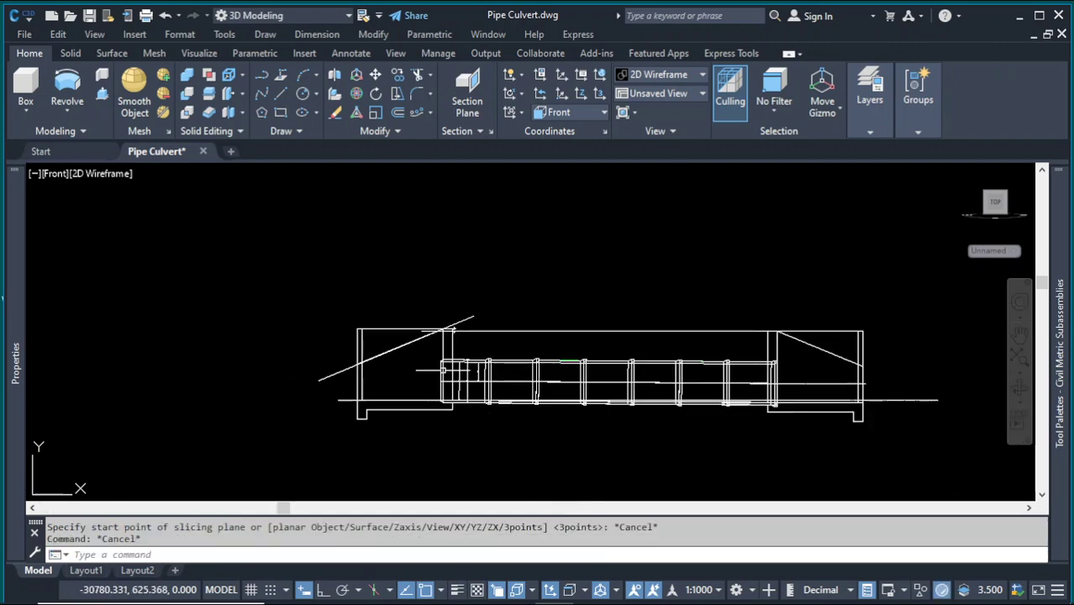
pyautogui.click(999, 252)
pyautogui.click(1000, 268)
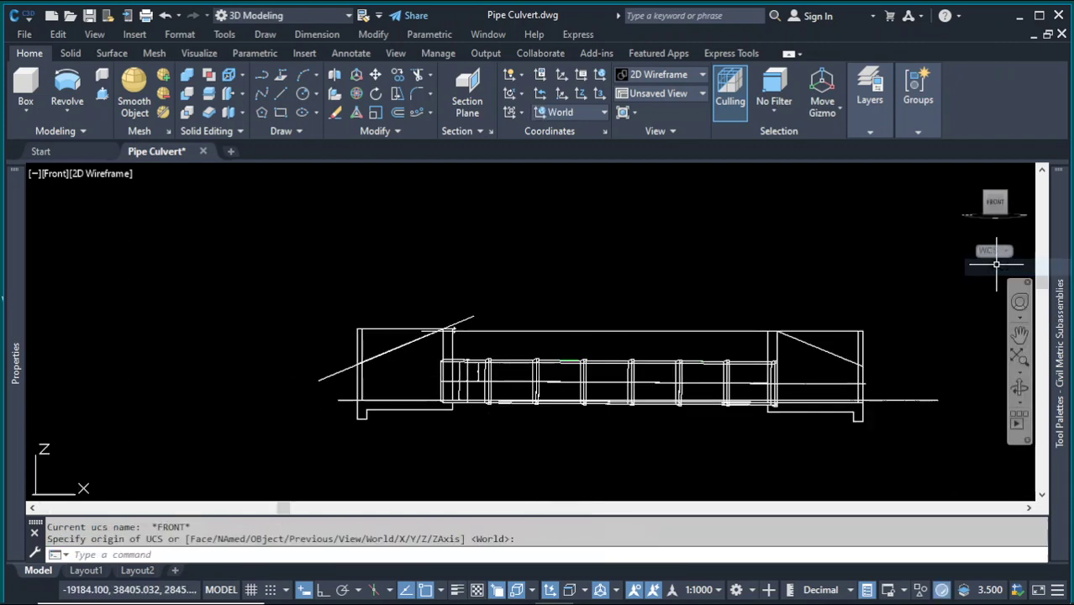
pyautogui.click(996, 251)
pyautogui.click(1009, 289)
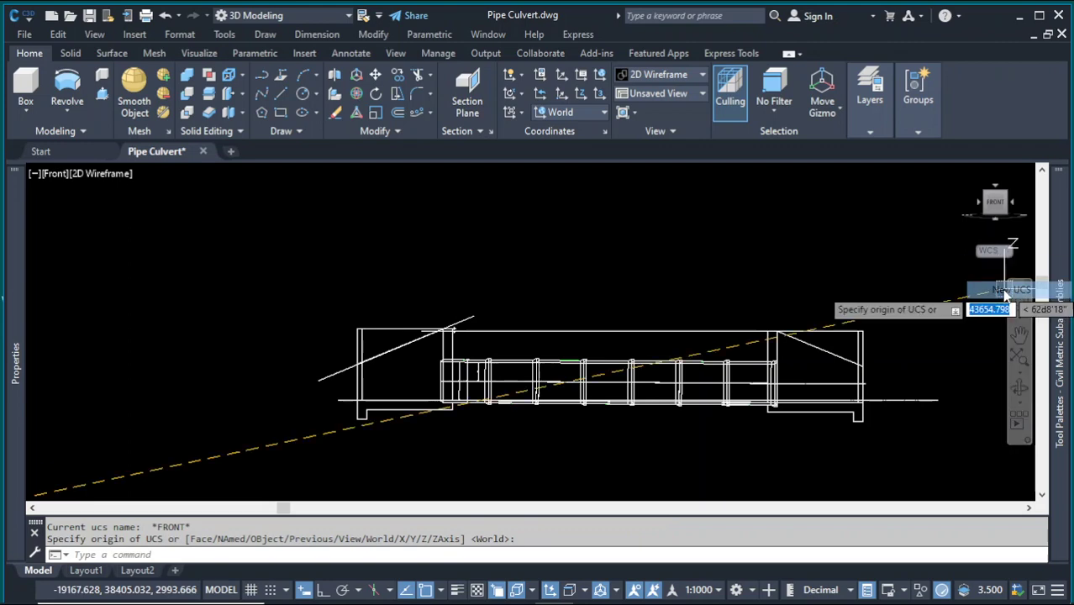
pyautogui.scroll(3, 394, 392)
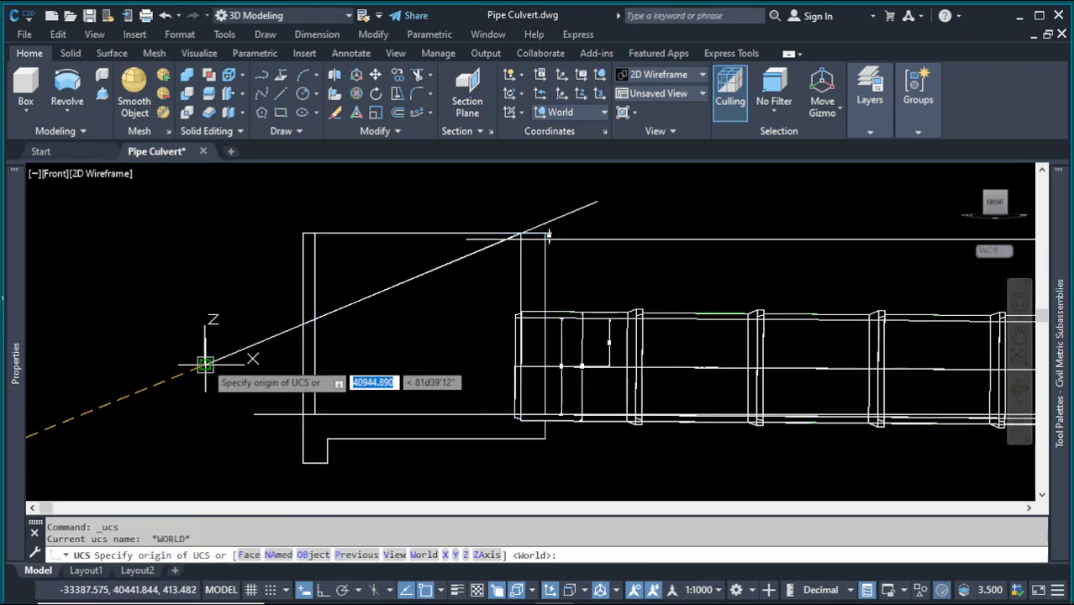
pyautogui.click(206, 363)
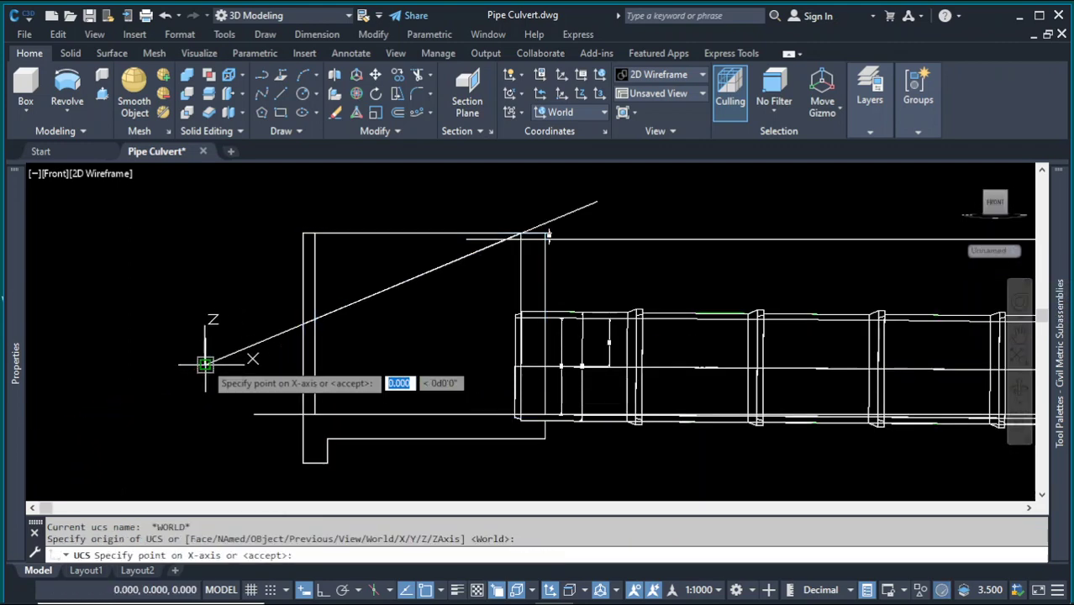
pyautogui.click(597, 204)
pyautogui.click(323, 591)
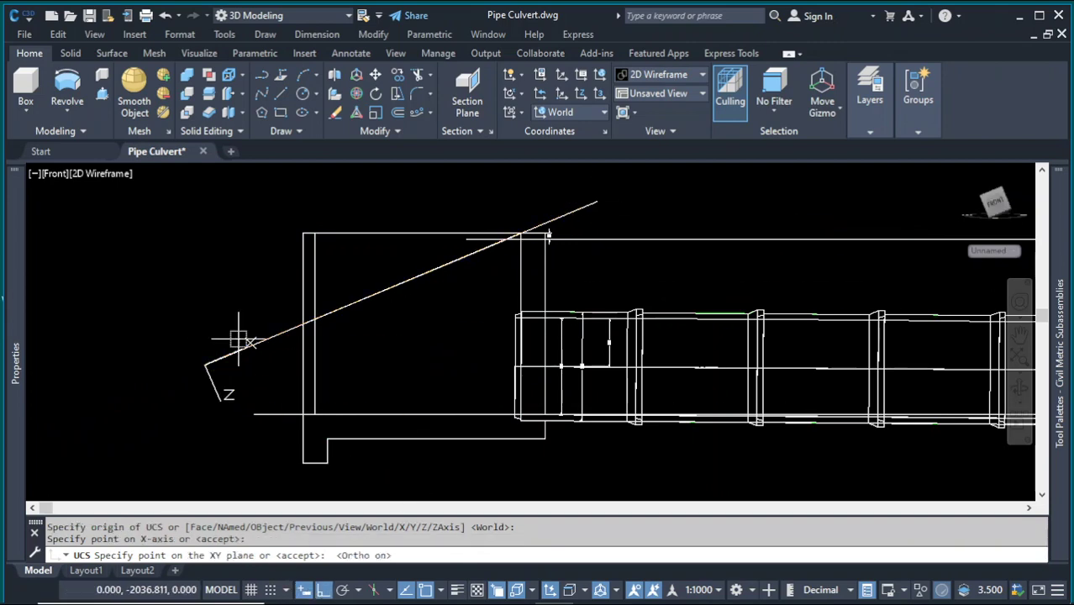
pyautogui.click(154, 275)
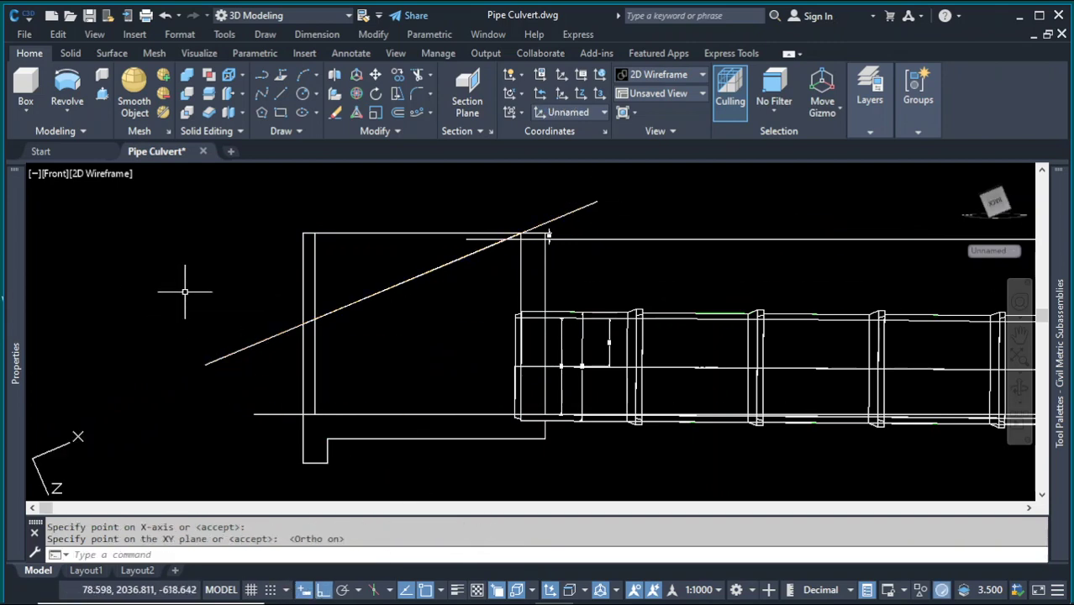
# - Redefine the UCS with its origin at the sloped line's lower end, X axis through its upper end, and an Ortho-aligned XY plane point
pyautogui.press('Return')
pyautogui.click(206, 363)
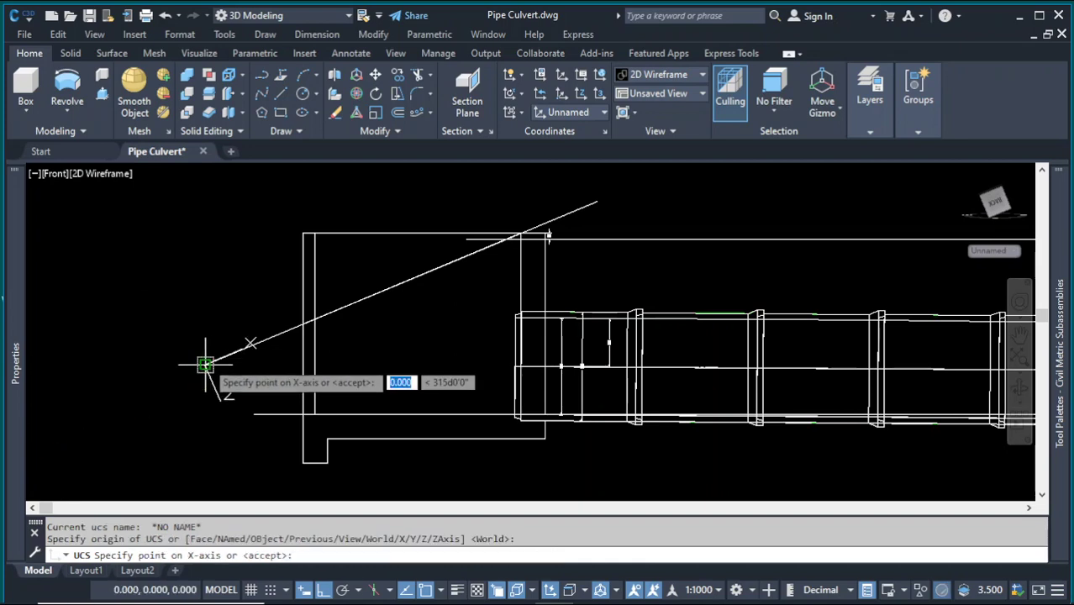
pyautogui.click(597, 203)
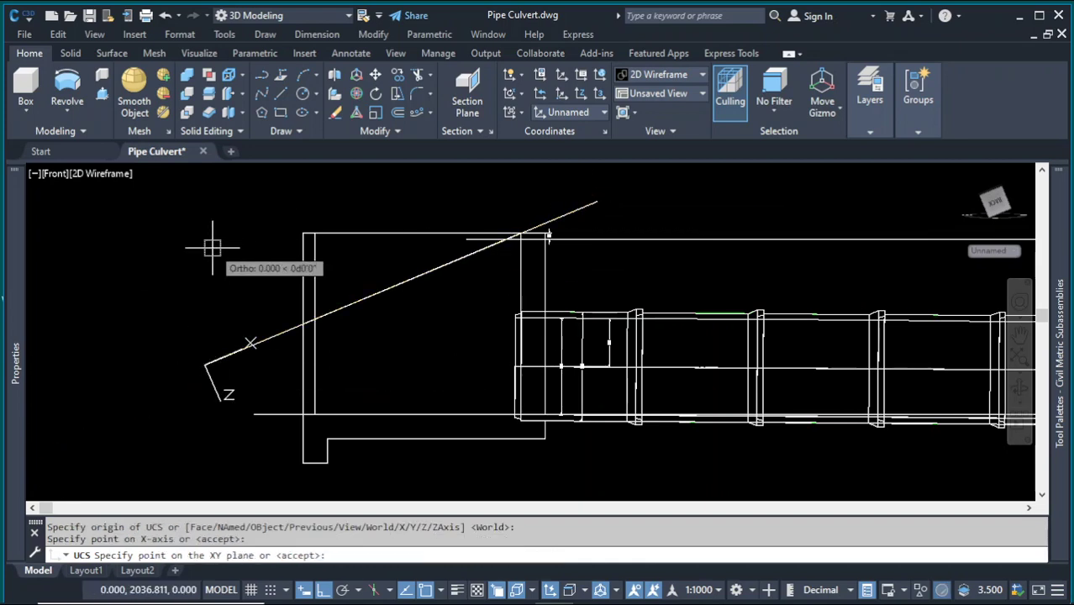
pyautogui.click(172, 287)
pyautogui.scroll(-2, 403, 298)
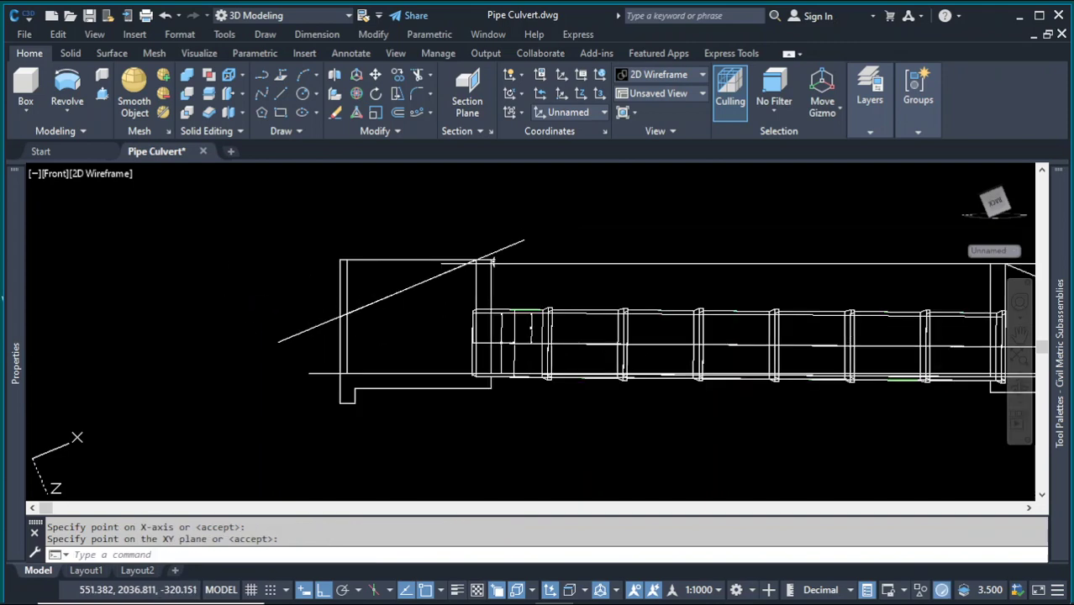
pyautogui.press('Escape')
pyautogui.press('Escape')
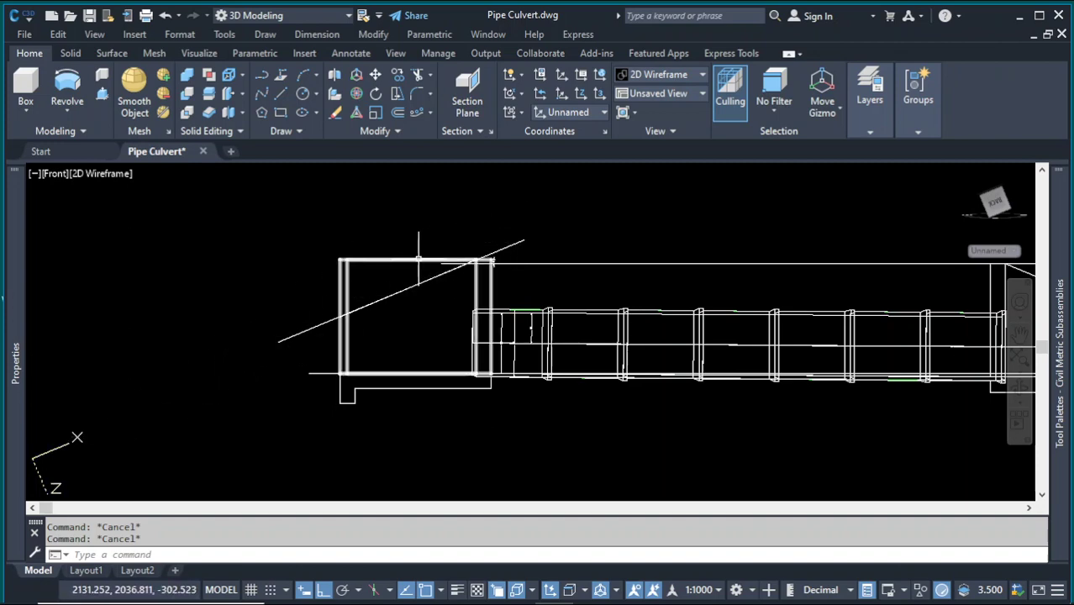
# - Slice the box-shaped wing wall solid along the XY plane through the lower end of the sloping guide line, keeping both sides
pyautogui.moveTo(419, 259)
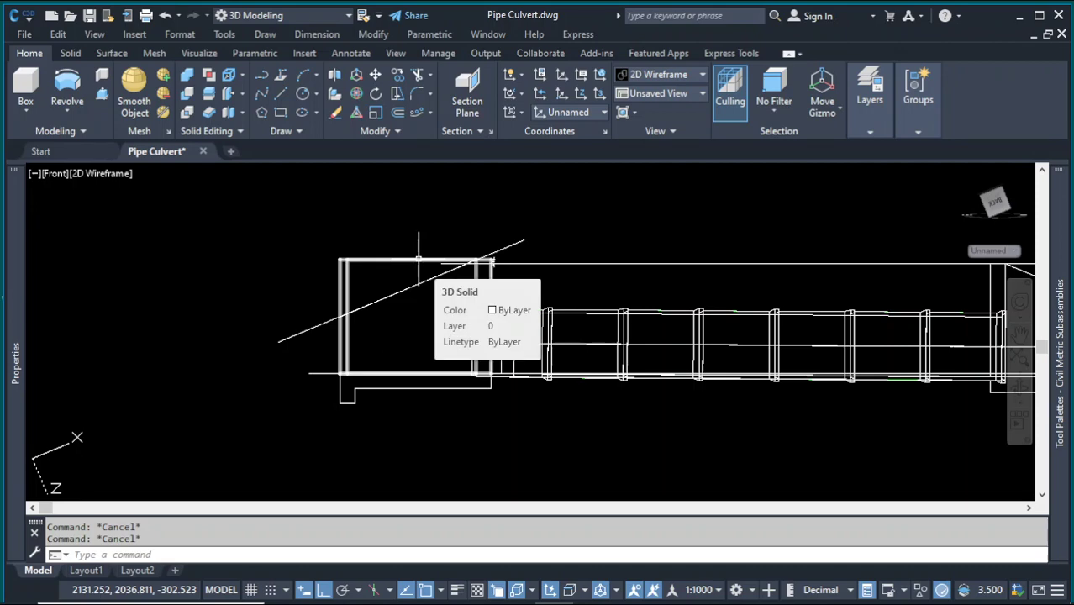
pyautogui.write('SLICE')
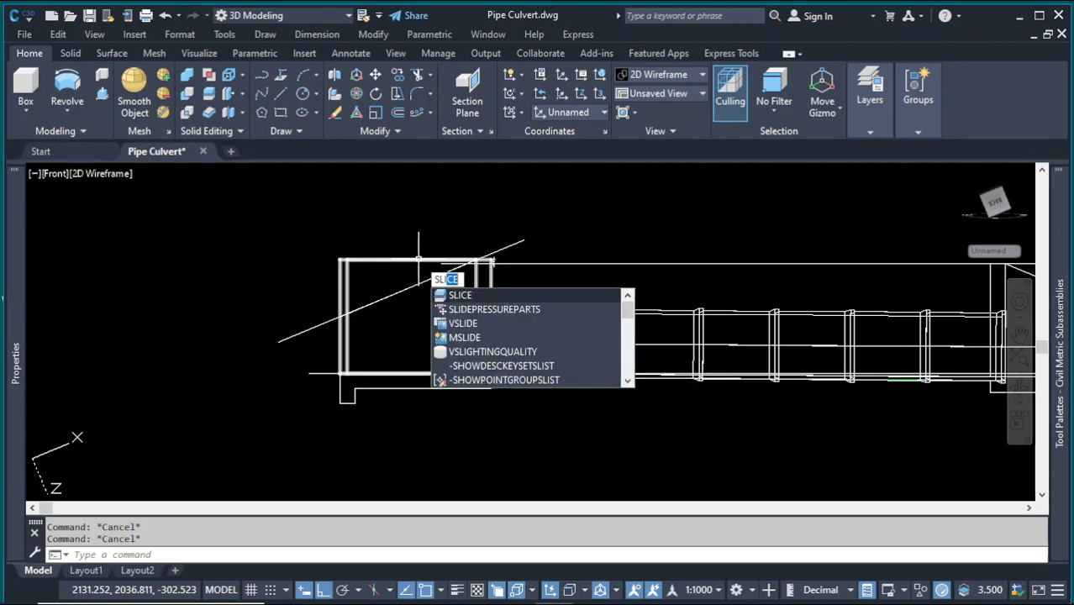
pyautogui.press('Return')
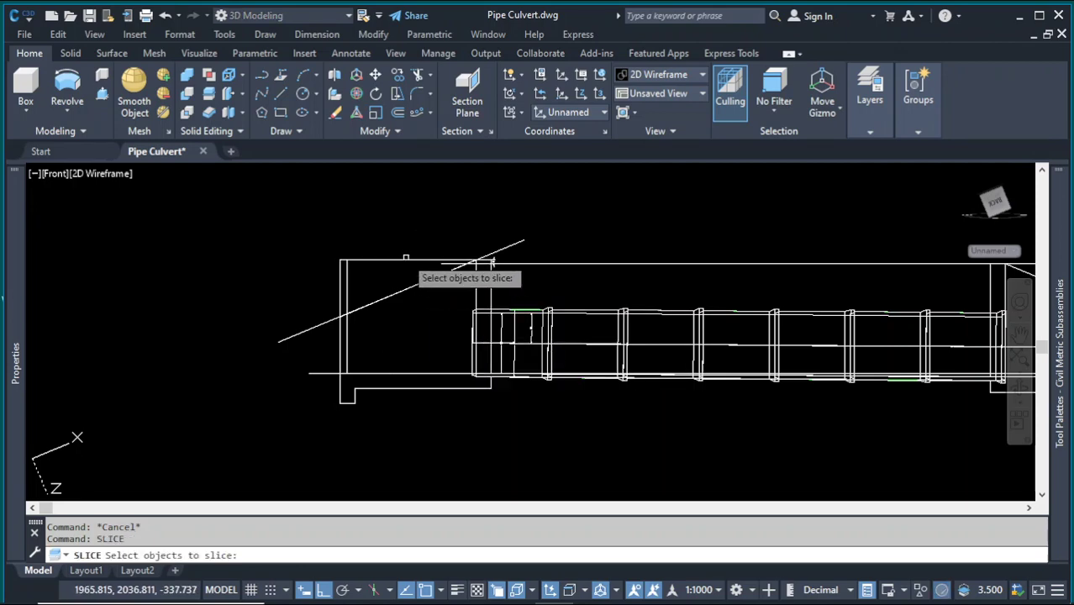
pyautogui.click(408, 260)
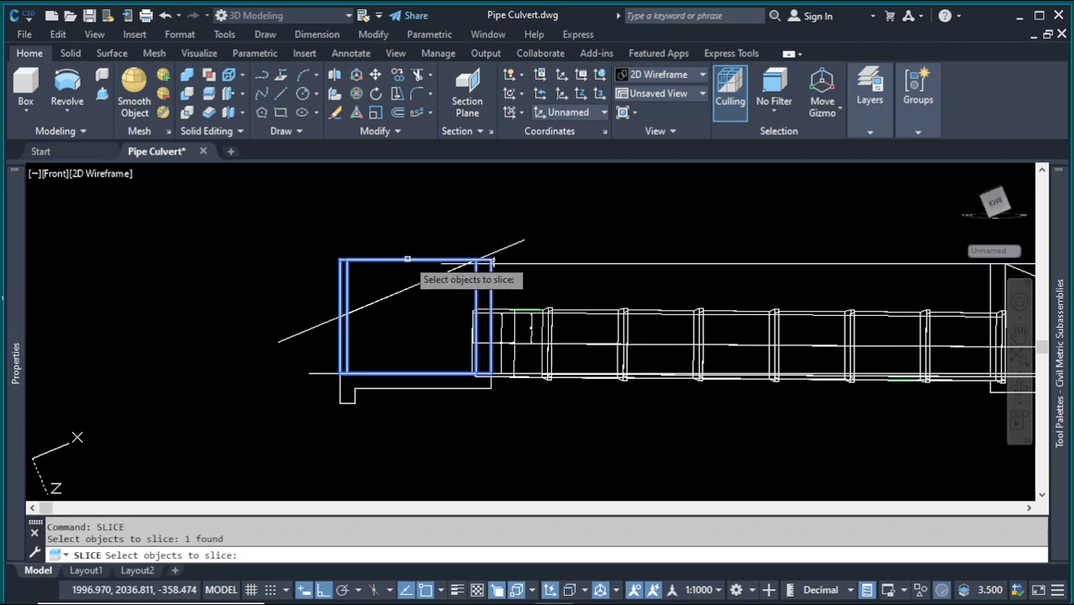
pyautogui.press('Return')
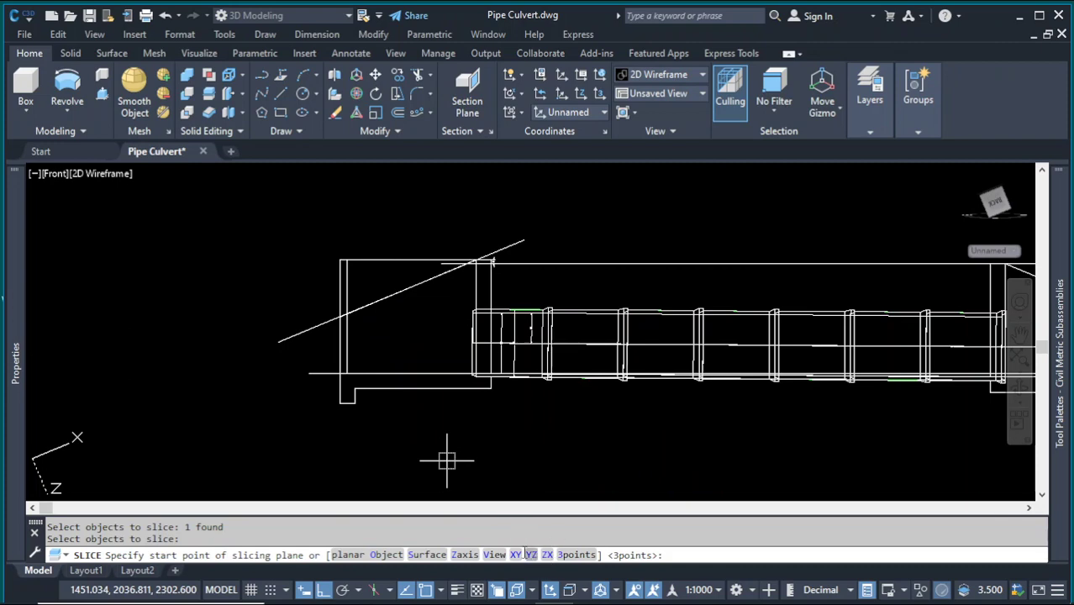
pyautogui.click(516, 555)
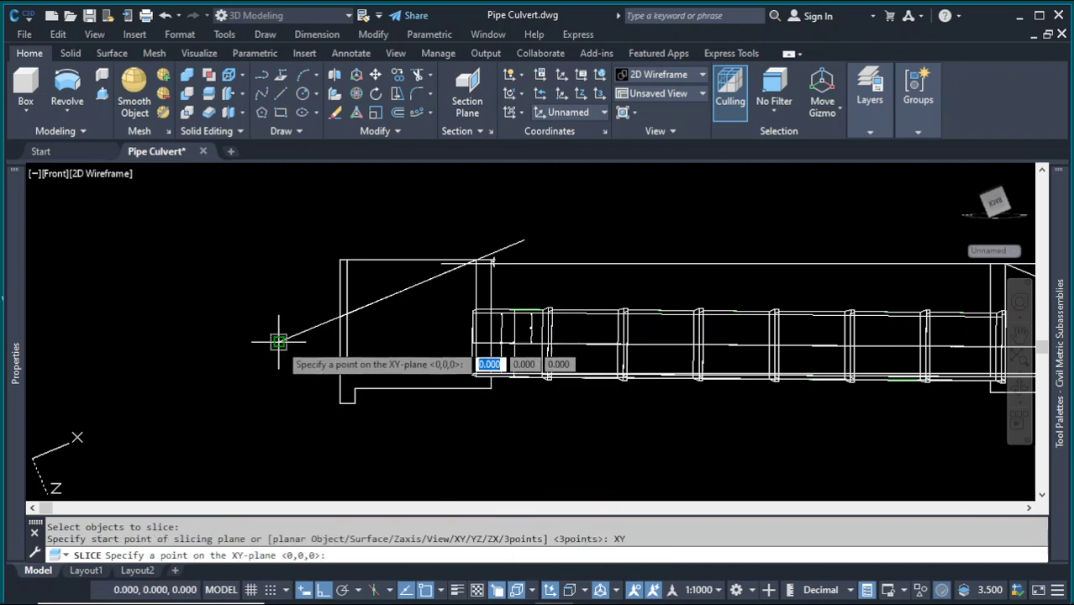
pyautogui.click(278, 341)
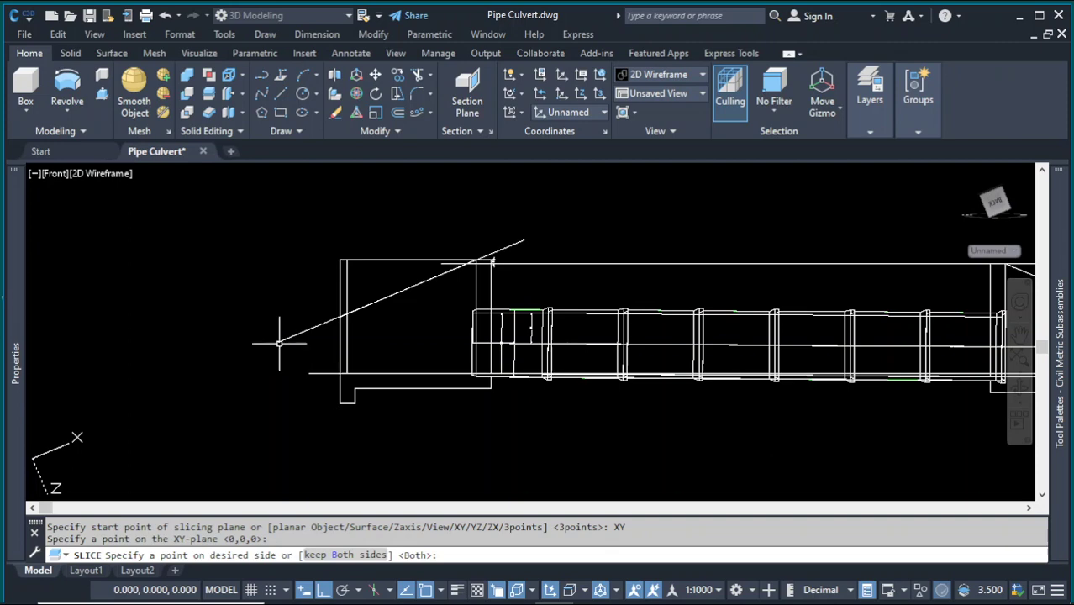
pyautogui.press('Return')
# - Delete the triangular piece above the cut on the wing wall and the sloping guide line
pyautogui.click(343, 286)
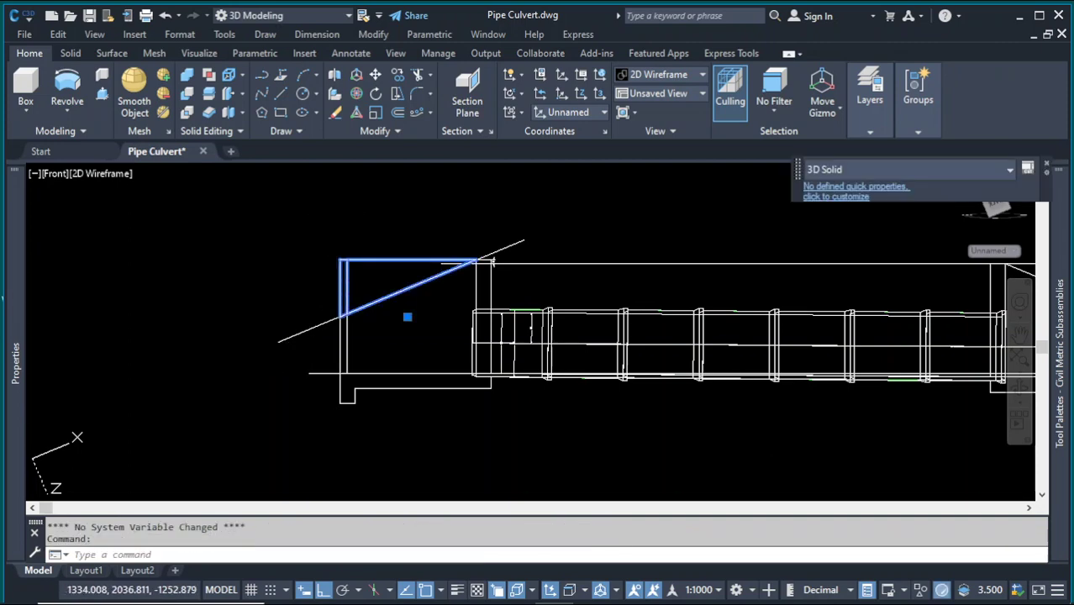
pyautogui.press('Delete')
pyautogui.click(518, 222)
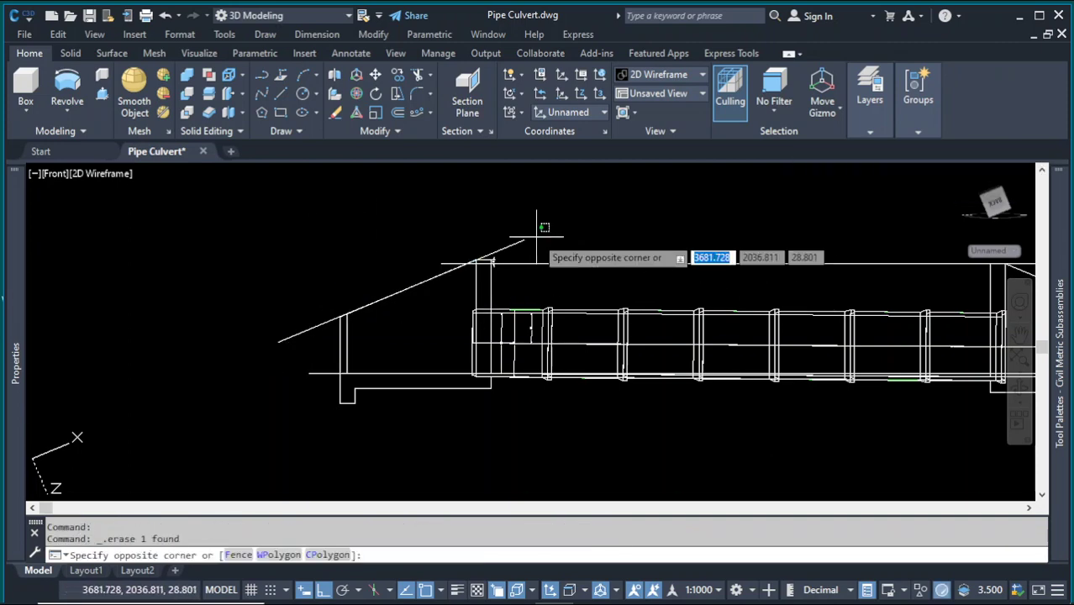
pyautogui.click(516, 242)
pyautogui.press('Delete')
# - Turn off Ortho mode and reset the coordinate system to WCS for work on the opposite wing wall
pyautogui.scroll(-2, 395, 272)
pyautogui.scroll(-1, 396, 271)
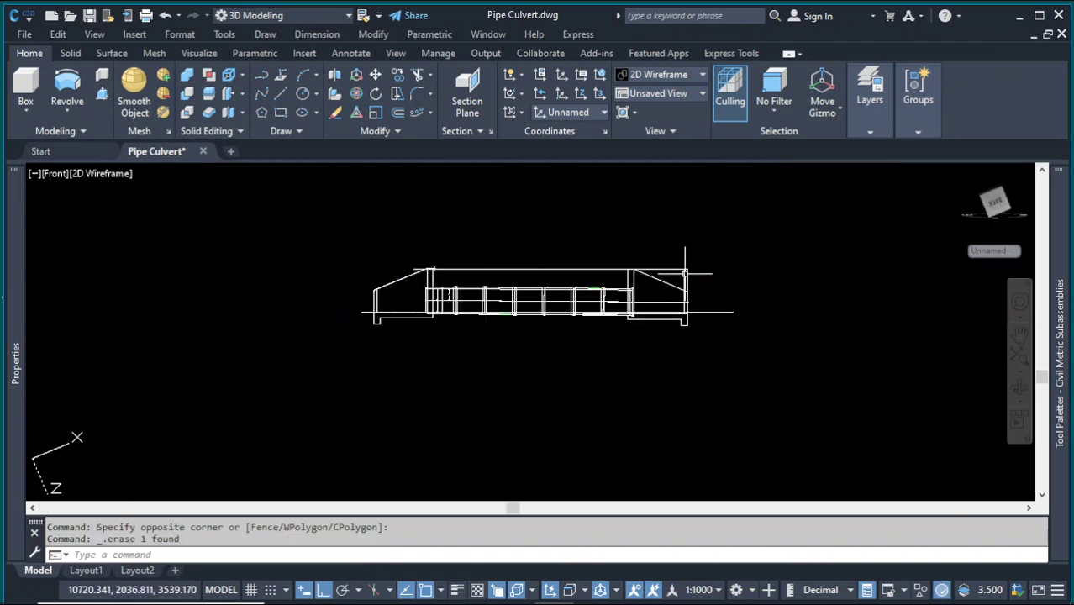
pyautogui.scroll(5, 750, 275)
pyautogui.click(263, 77)
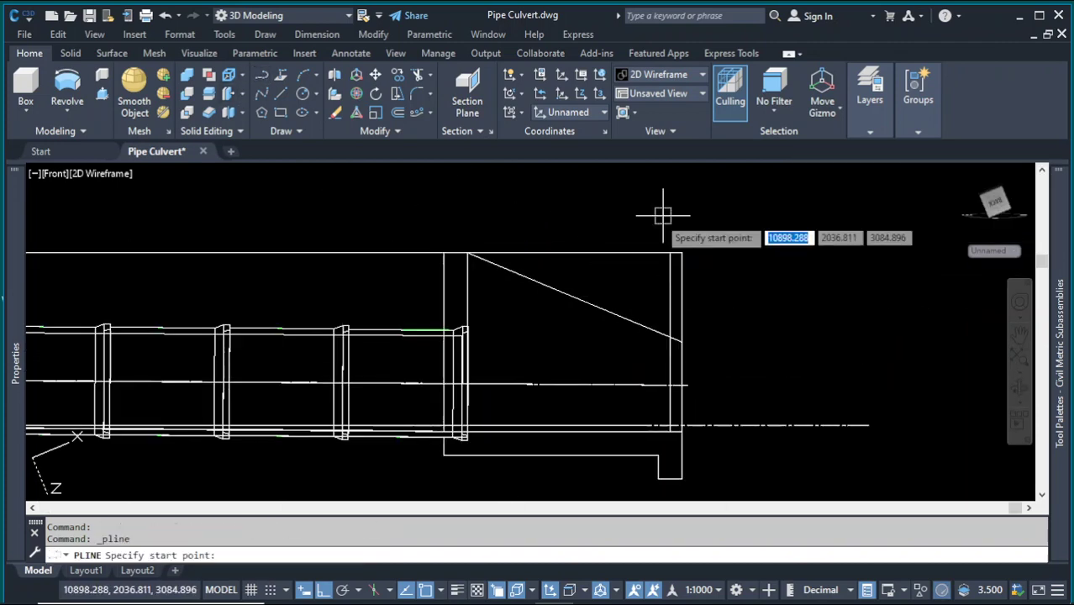
pyautogui.click(467, 253)
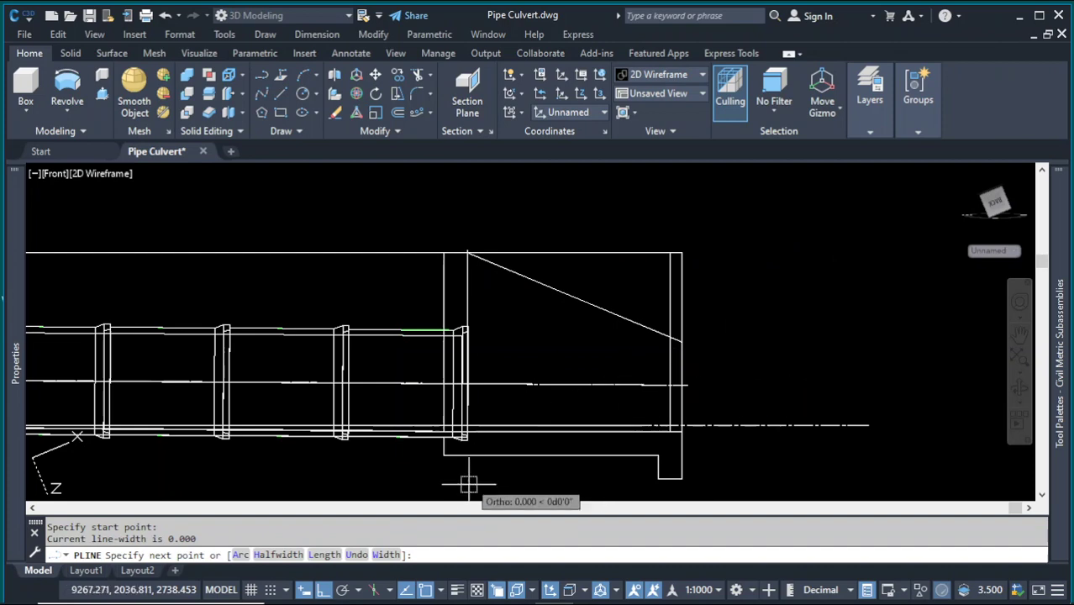
pyautogui.click(323, 591)
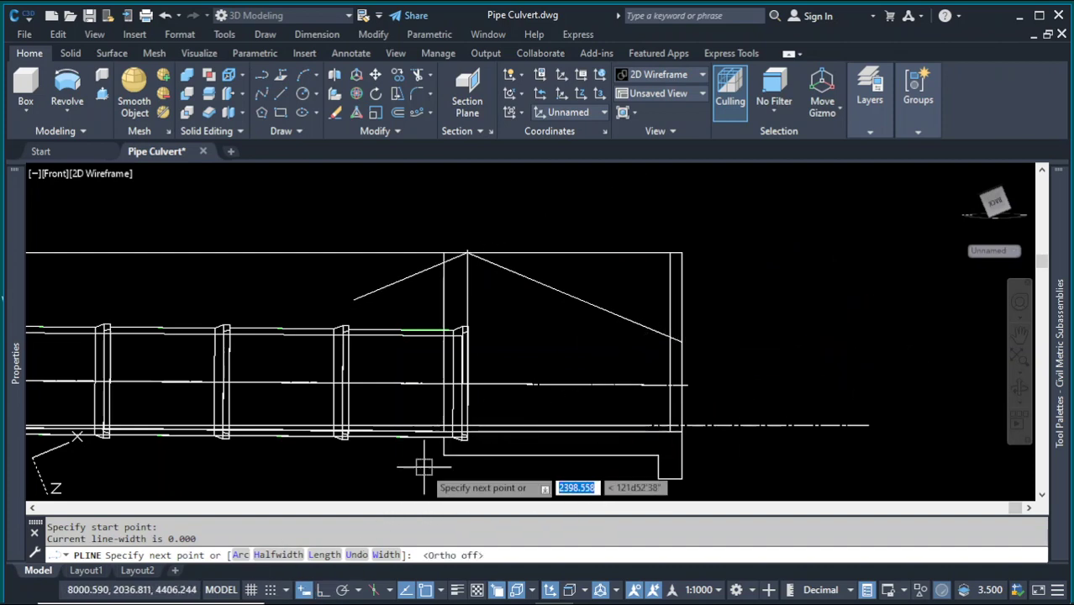
pyautogui.press('Escape')
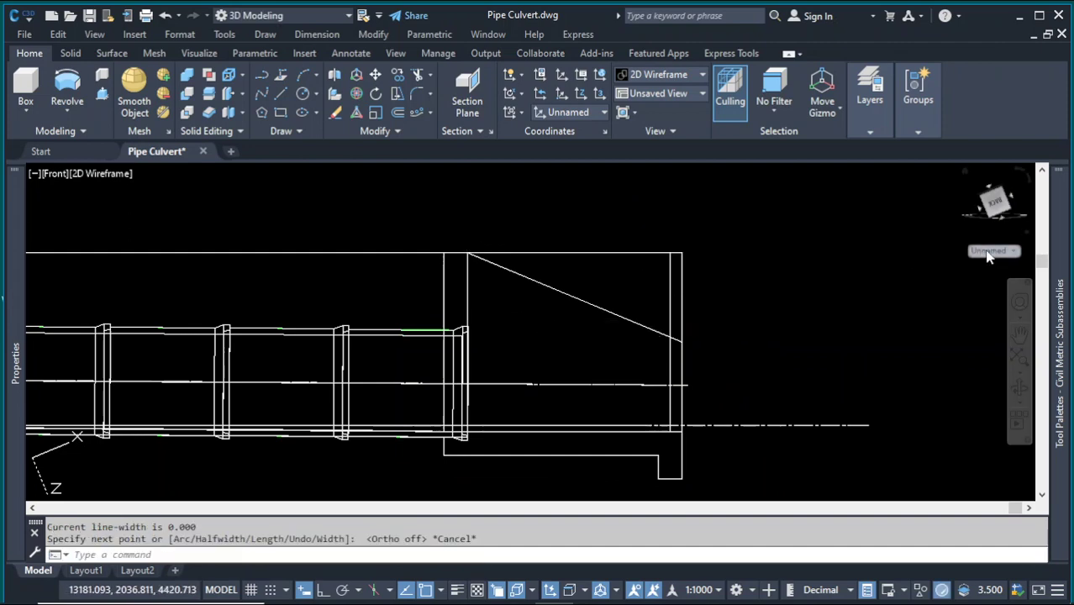
pyautogui.click(982, 252)
pyautogui.click(985, 260)
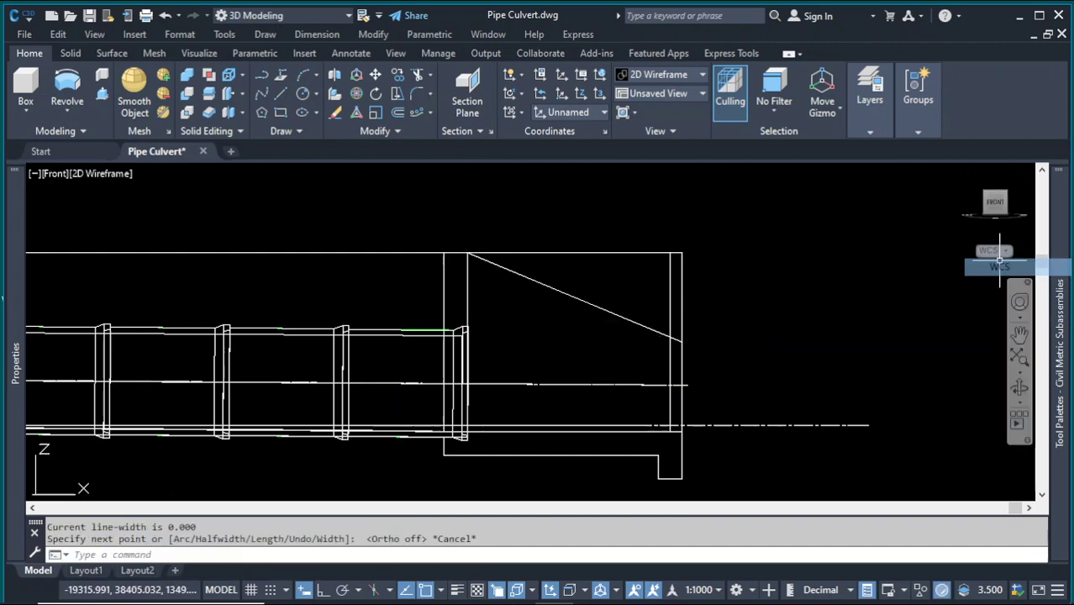
pyautogui.click(261, 76)
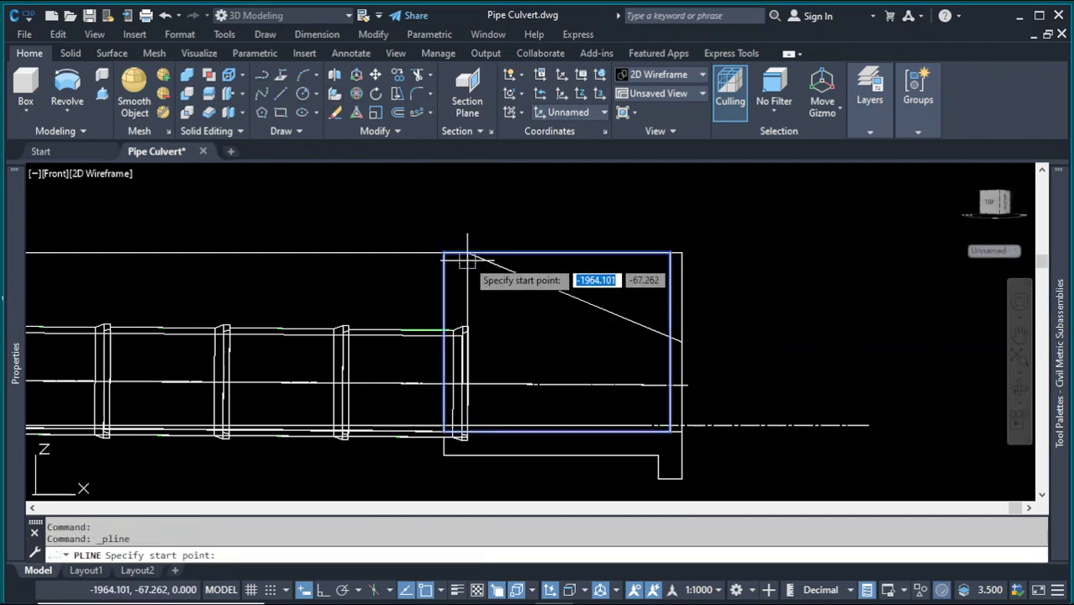
pyautogui.click(467, 253)
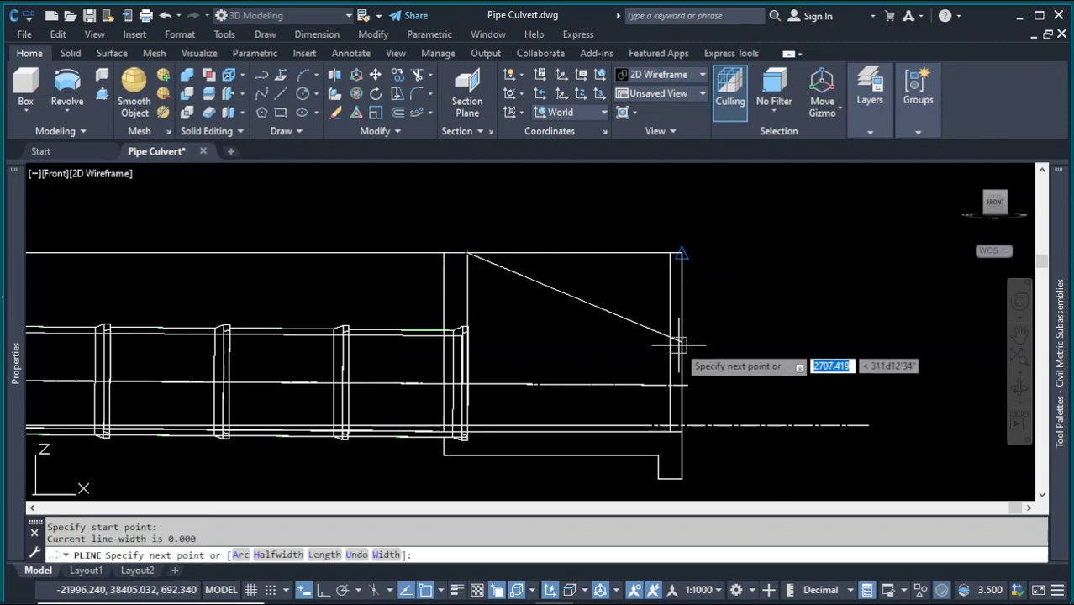
pyautogui.scroll(-3, 639, 328)
pyautogui.scroll(2, 622, 336)
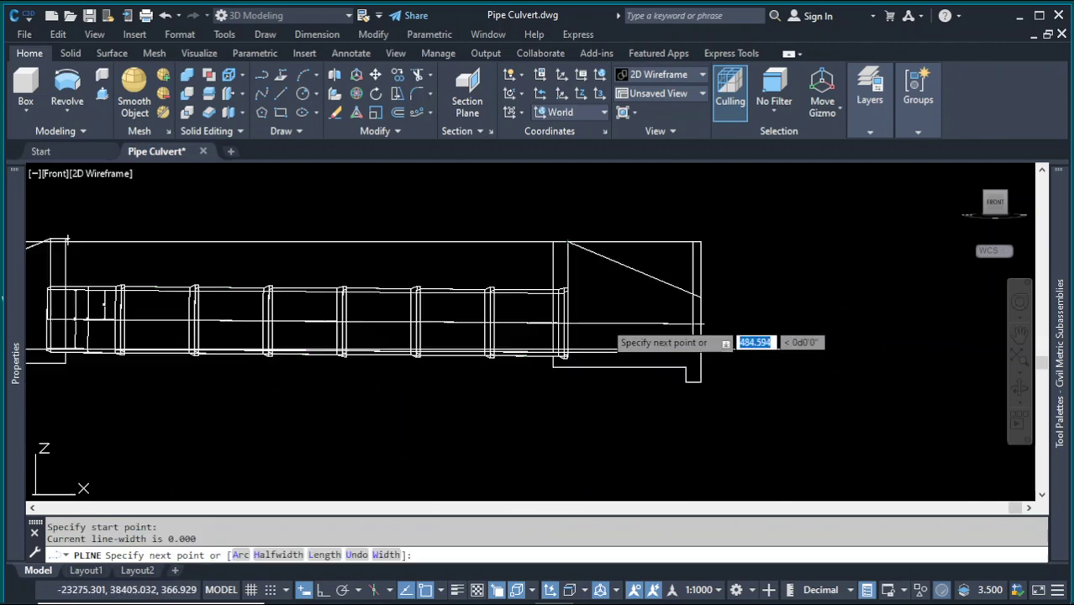
pyautogui.press('Escape')
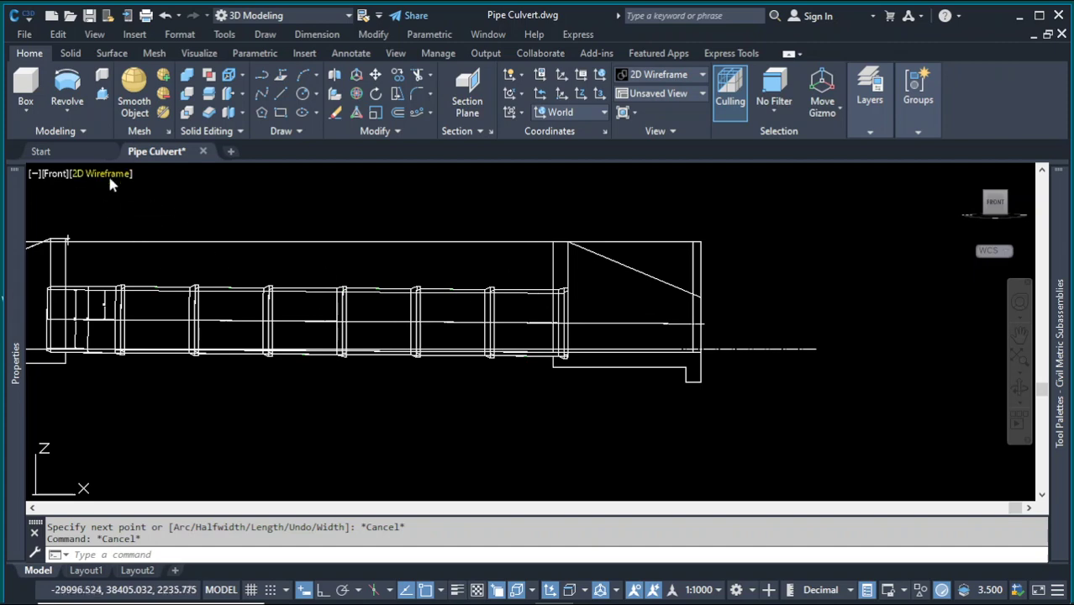
# - Switch to the Top view and back to the Front view to align the coordinate system with Front
pyautogui.click(56, 174)
pyautogui.click(83, 213)
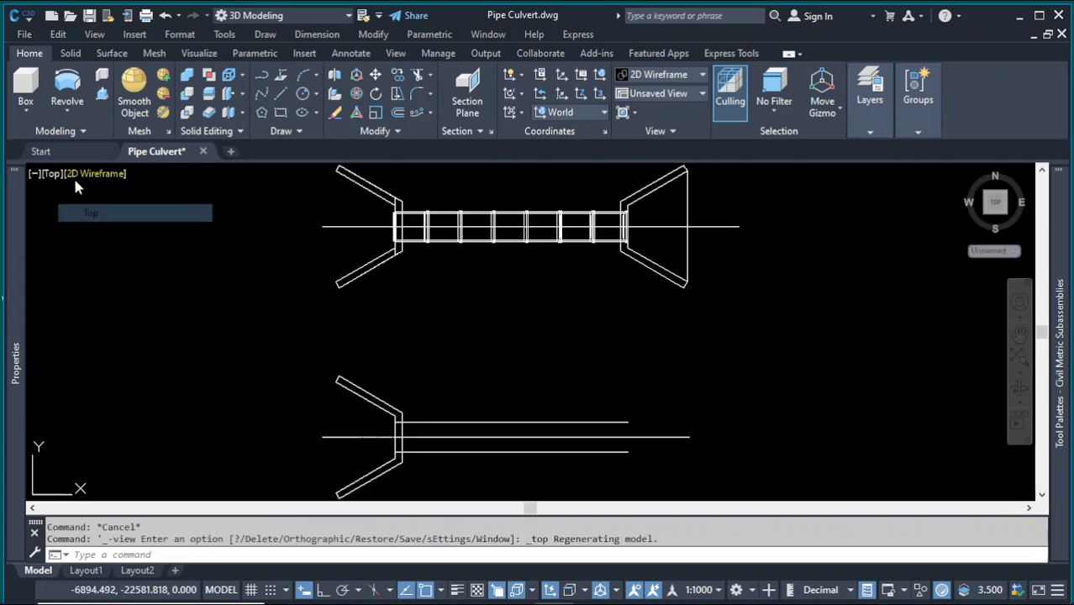
pyautogui.click(55, 175)
pyautogui.click(87, 282)
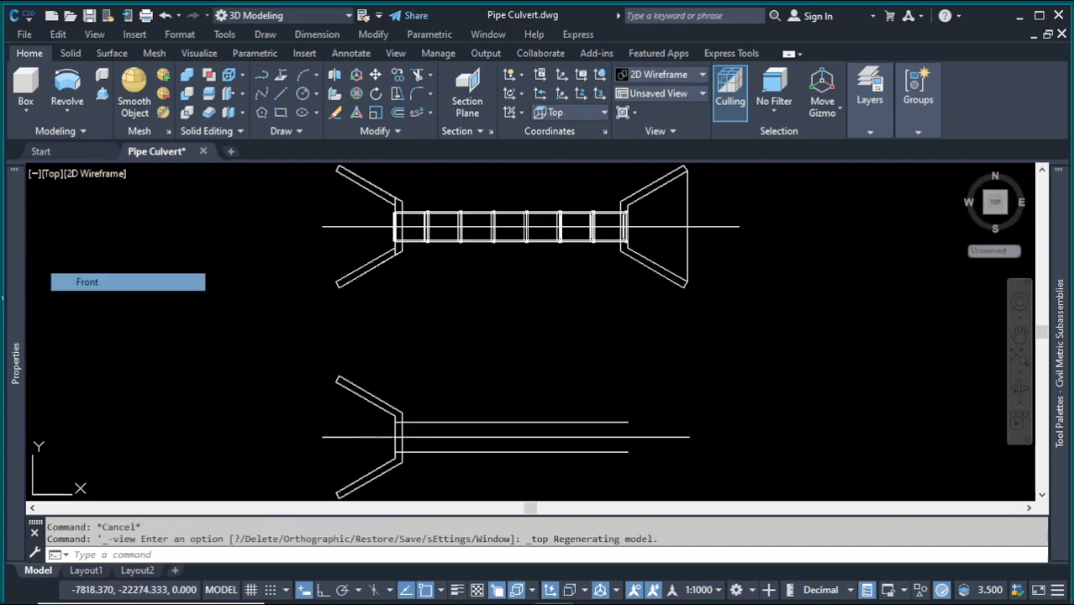
# - Draw a polyline about 2737 long from the headwall's top corner along the unsliced wing wall's slope, extending past its outer face
pyautogui.click(263, 75)
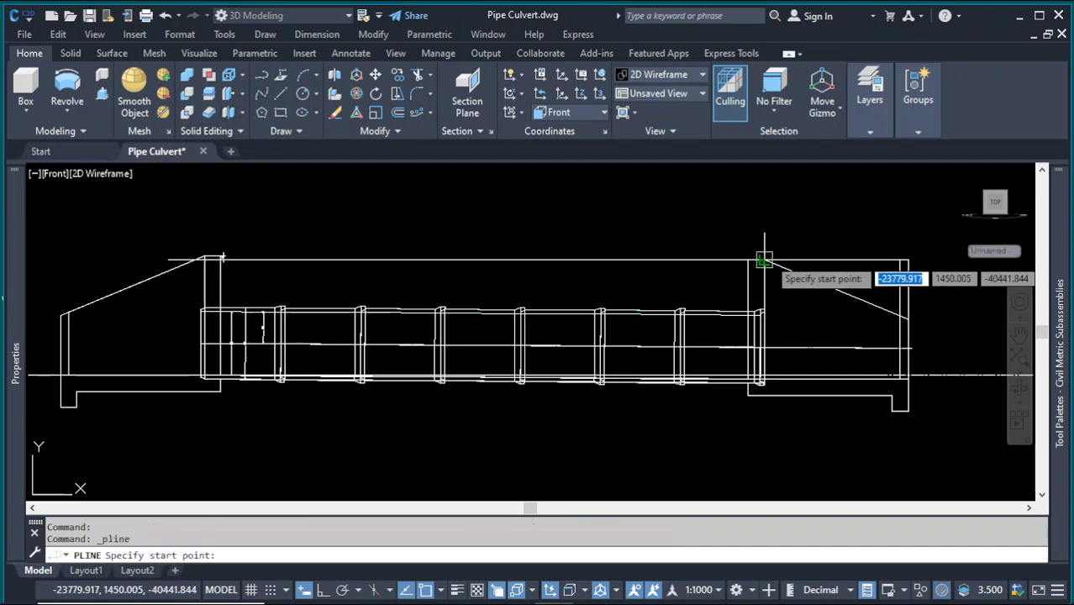
pyautogui.click(763, 261)
pyautogui.scroll(3, 942, 318)
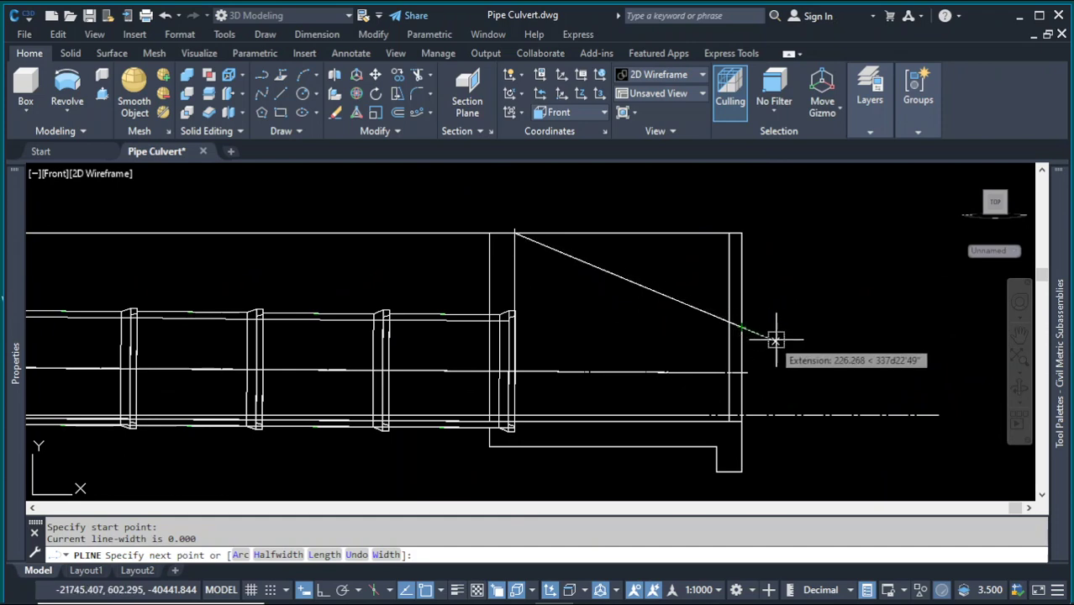
pyautogui.click(826, 358)
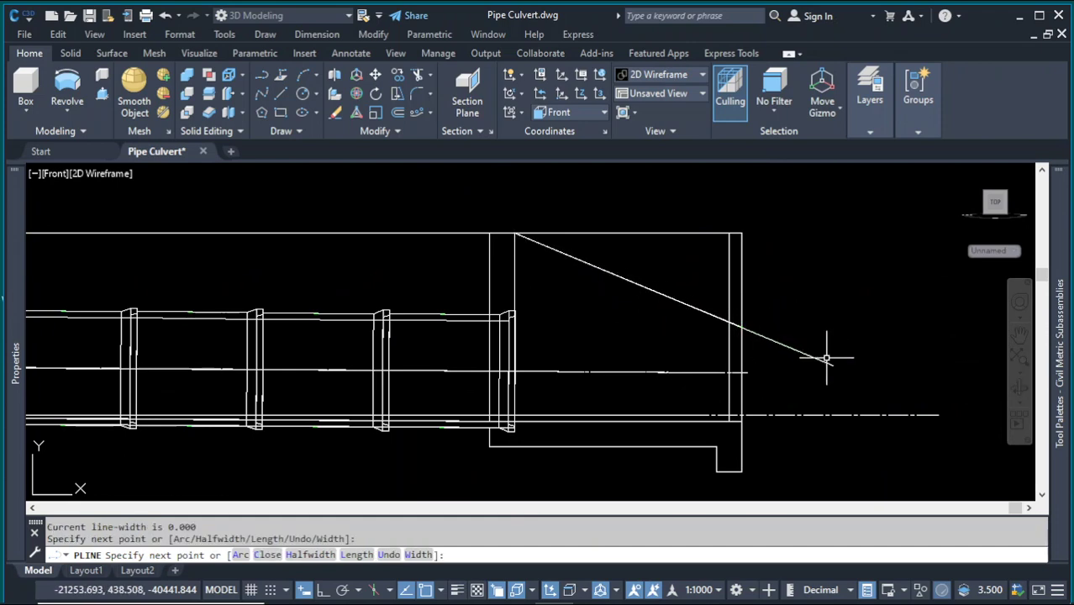
pyautogui.press('Escape')
# - Stretch the upper end of the sloping polyline up along its slope, beyond the headwall's top
pyautogui.click(607, 270)
pyautogui.click(514, 235)
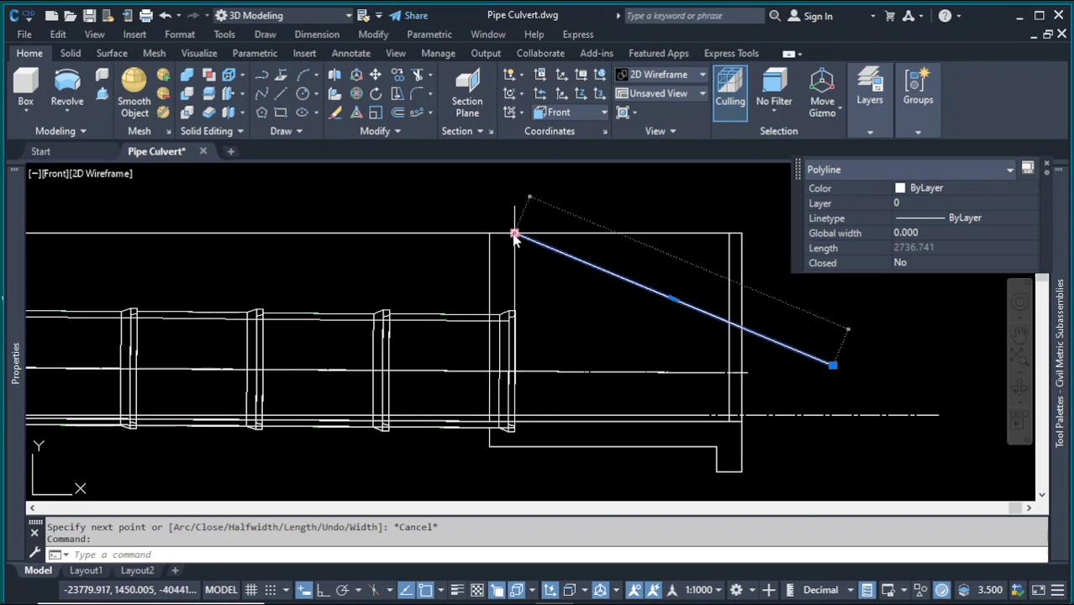
pyautogui.click(405, 187)
pyautogui.scroll(-3, 510, 308)
pyautogui.press('Escape')
pyautogui.scroll(3, 581, 310)
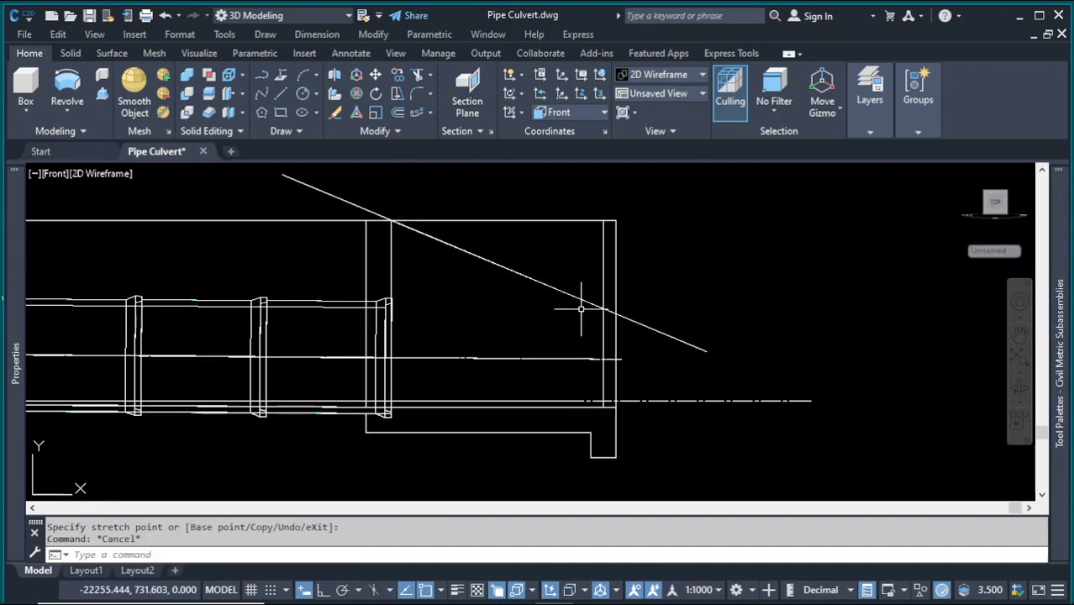
pyautogui.click(598, 260)
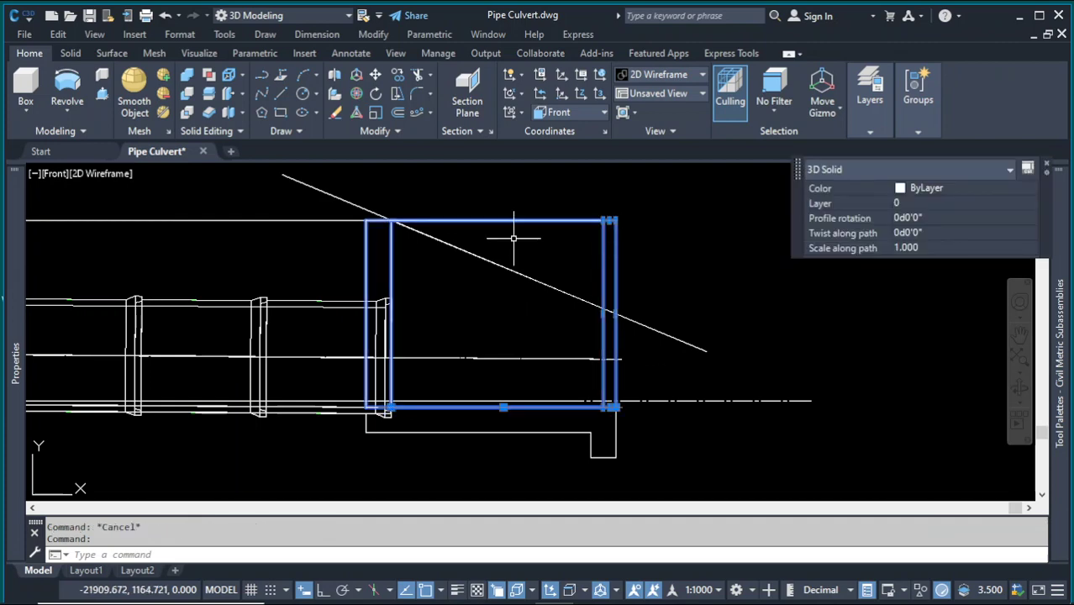
pyautogui.write('SL')
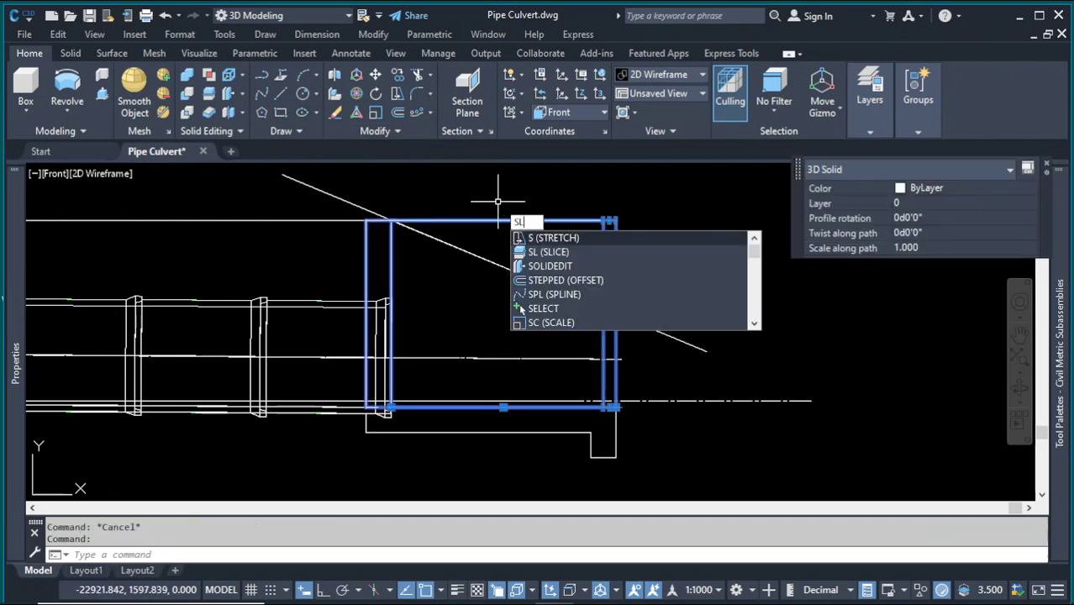
pyautogui.write('ICE')
pyautogui.press('Return')
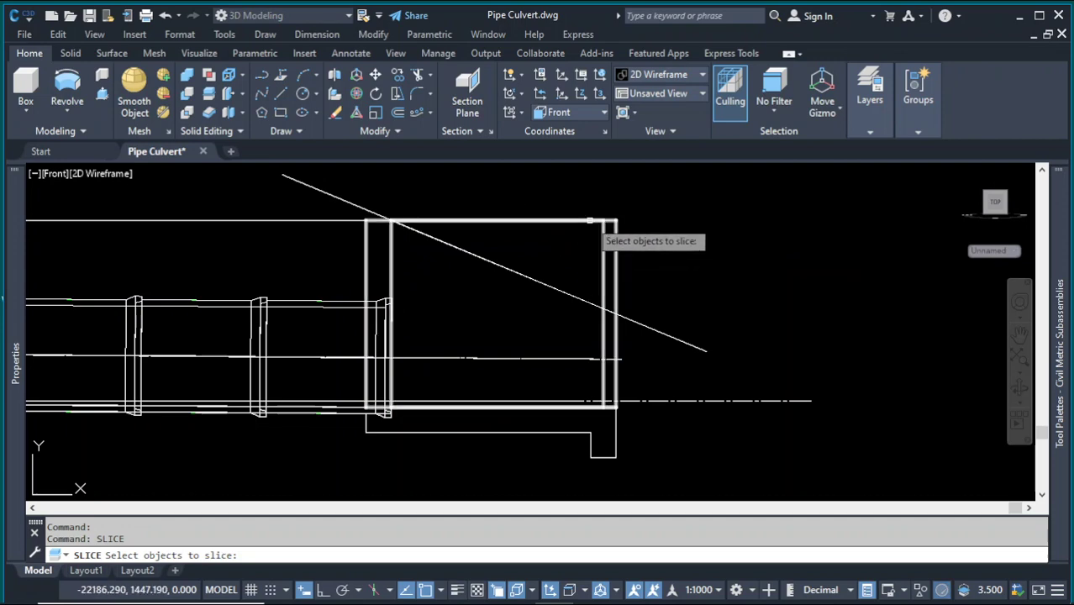
pyautogui.click(589, 223)
pyautogui.press('Return')
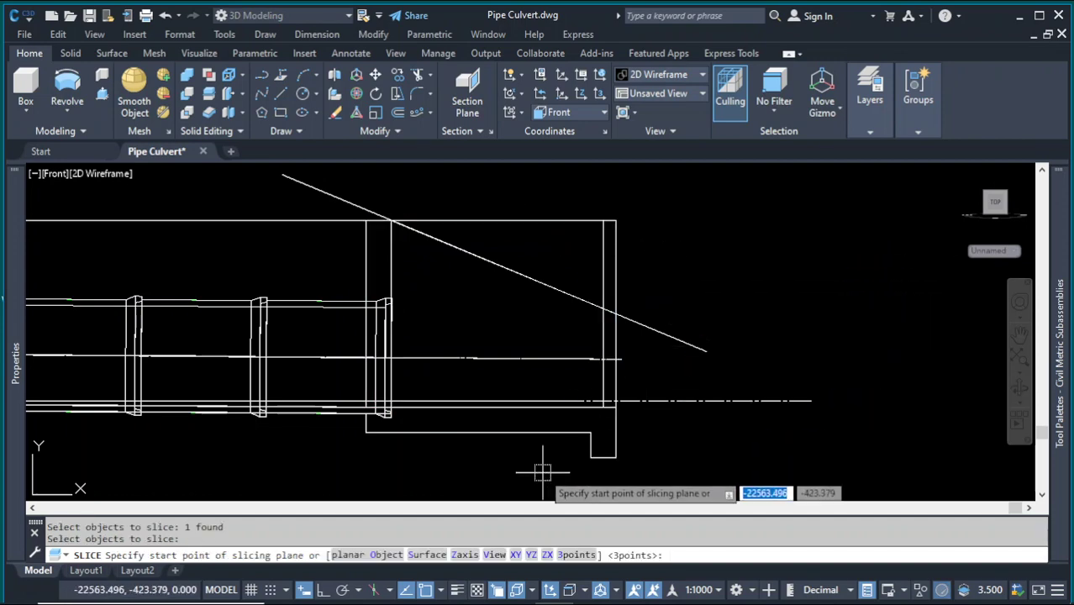
pyautogui.press('Escape')
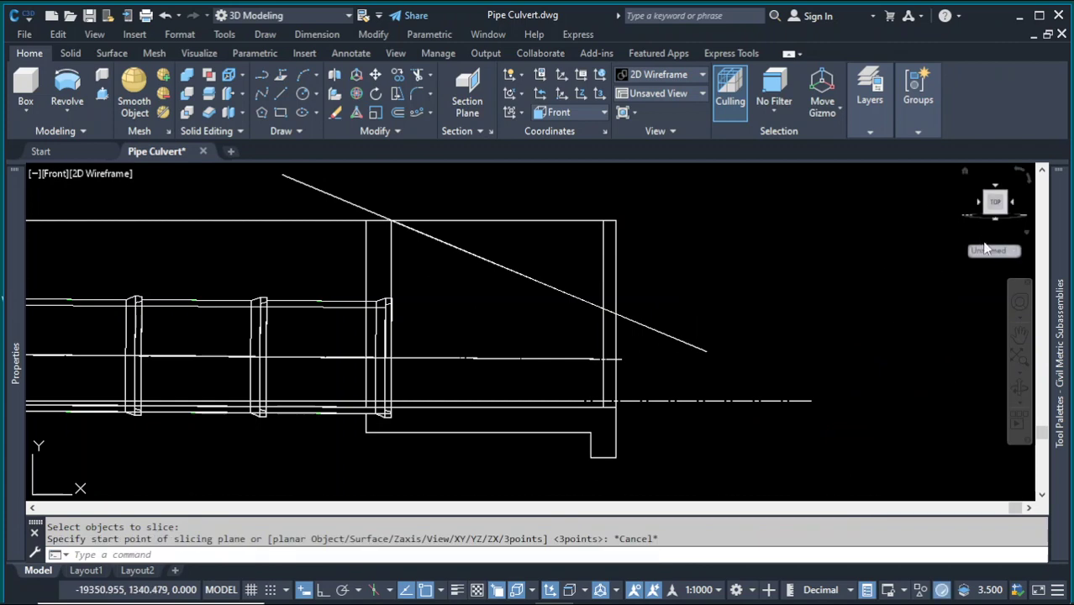
# - Define a new UCS with its origin at the sloping polyline's upper end and X along the slope, with Ortho on for the Y direction
pyautogui.click(992, 250)
pyautogui.click(1005, 312)
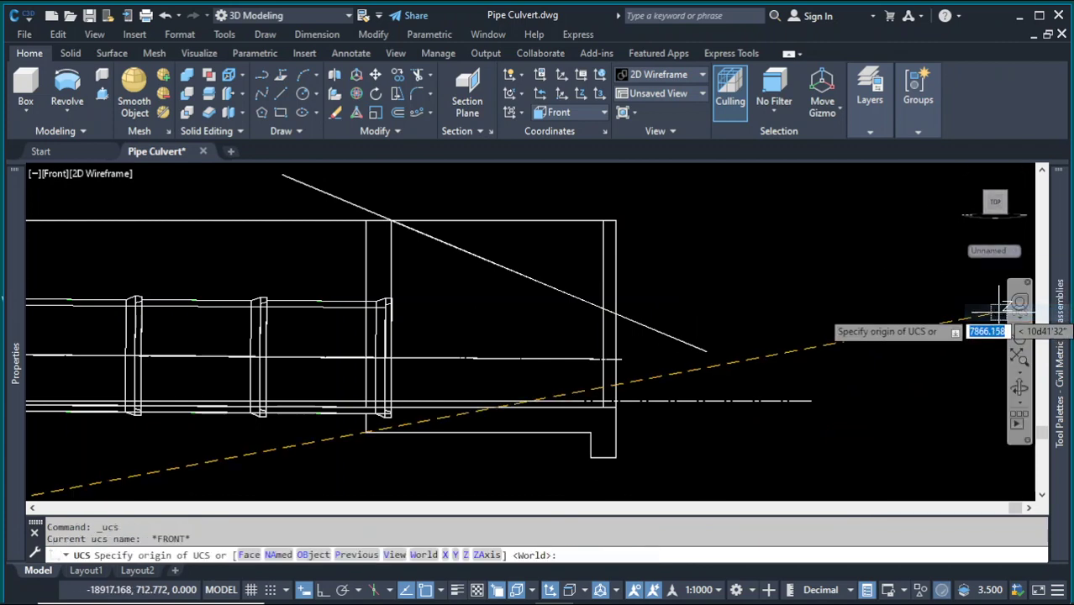
pyautogui.scroll(-4, 461, 299)
pyautogui.click(392, 253)
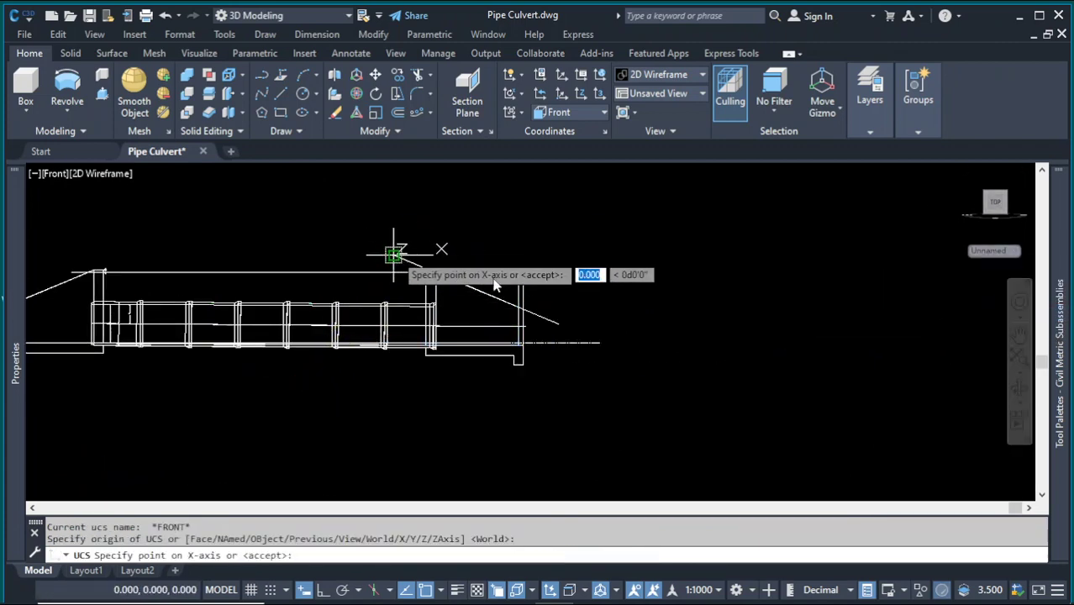
pyautogui.click(558, 325)
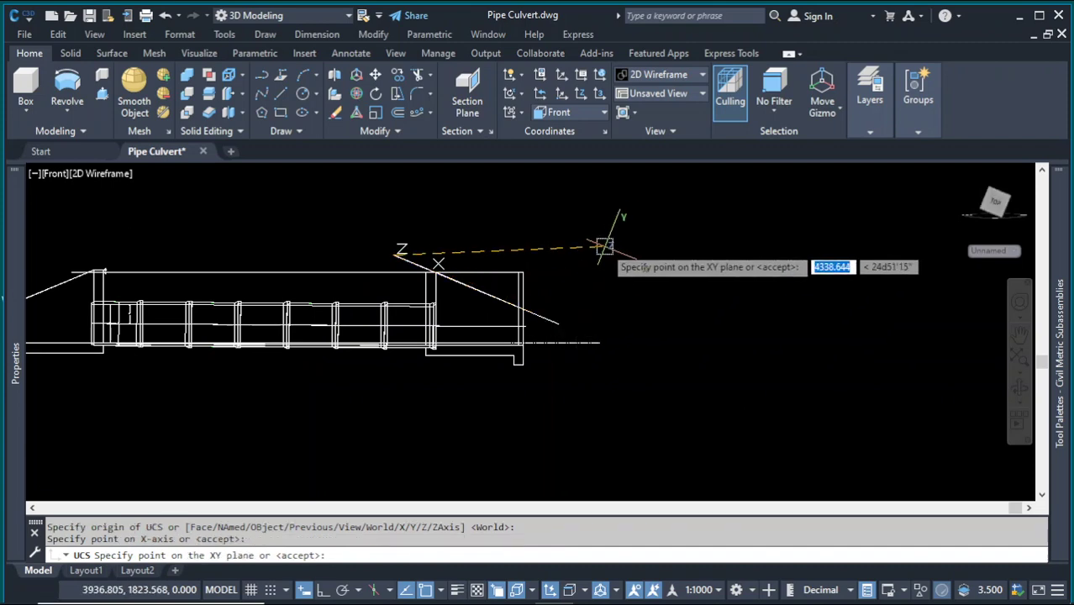
pyautogui.click(319, 590)
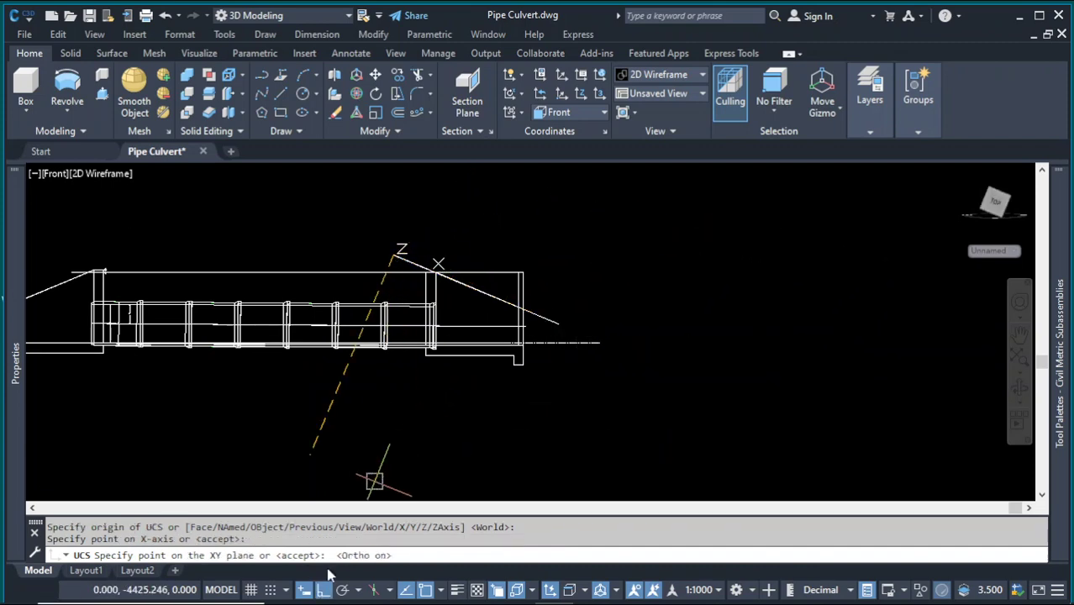
pyautogui.click(436, 189)
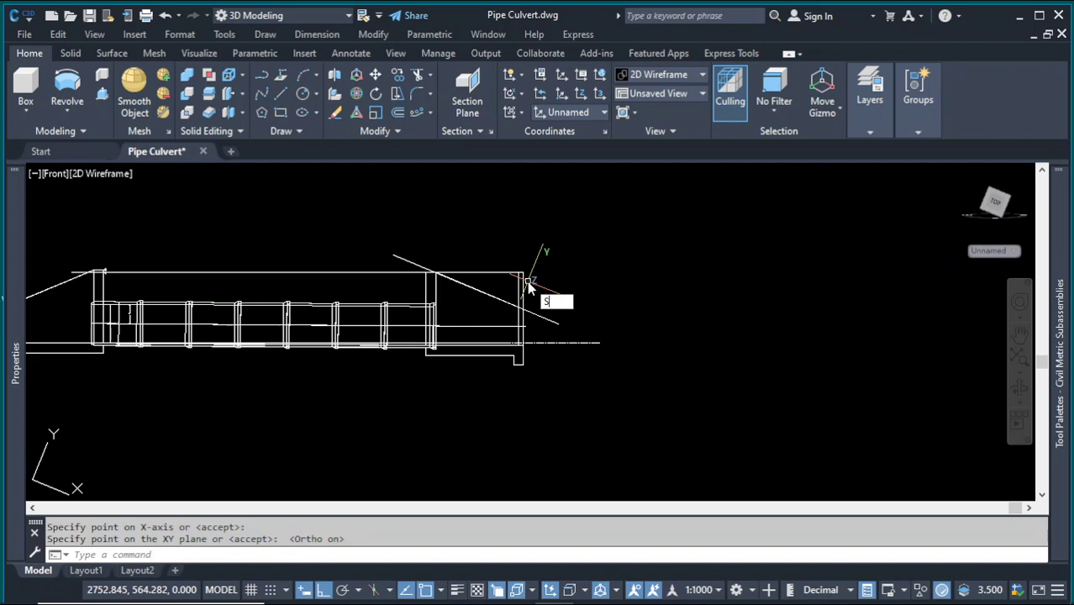
# - Slice the unsliced wing wall solid with a ZX plane through the sloping polyline's lower end, keeping both sides
pyautogui.write('LC')
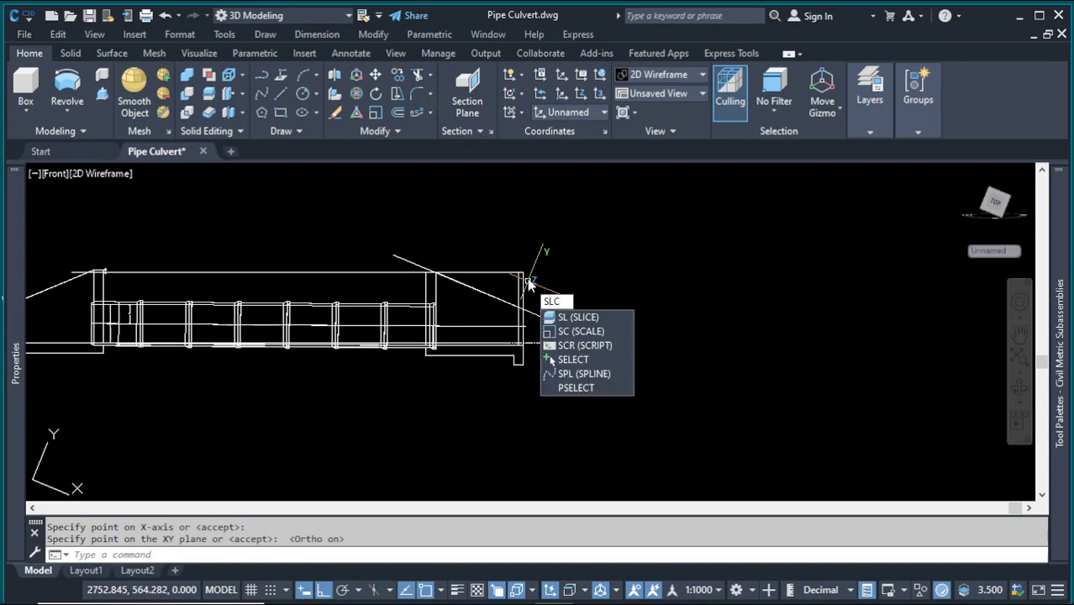
pyautogui.write('I')
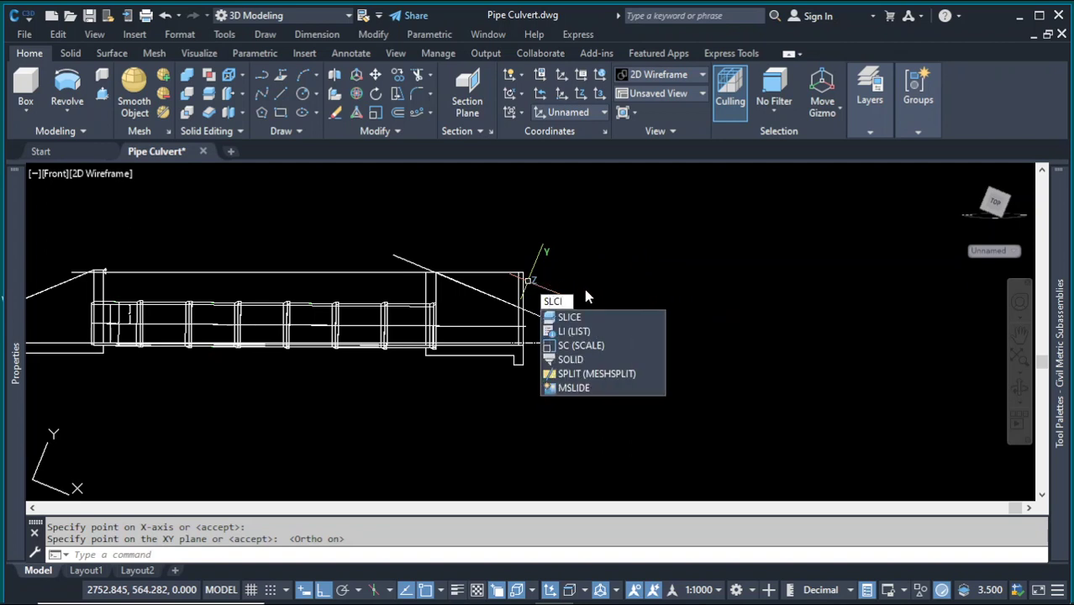
pyautogui.click(589, 315)
pyautogui.click(522, 287)
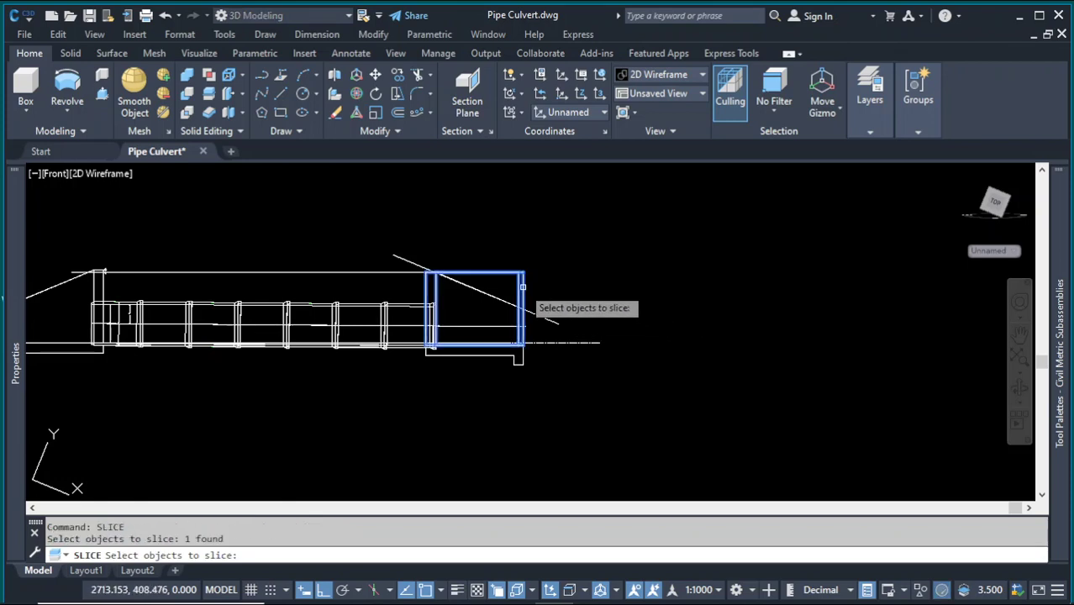
pyautogui.press('Return')
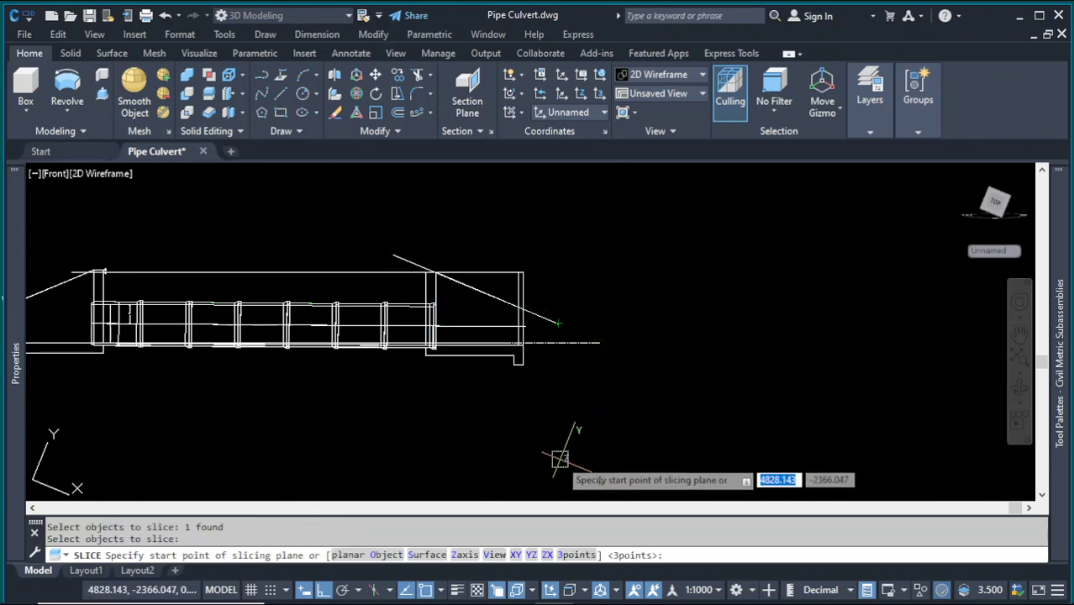
pyautogui.click(548, 556)
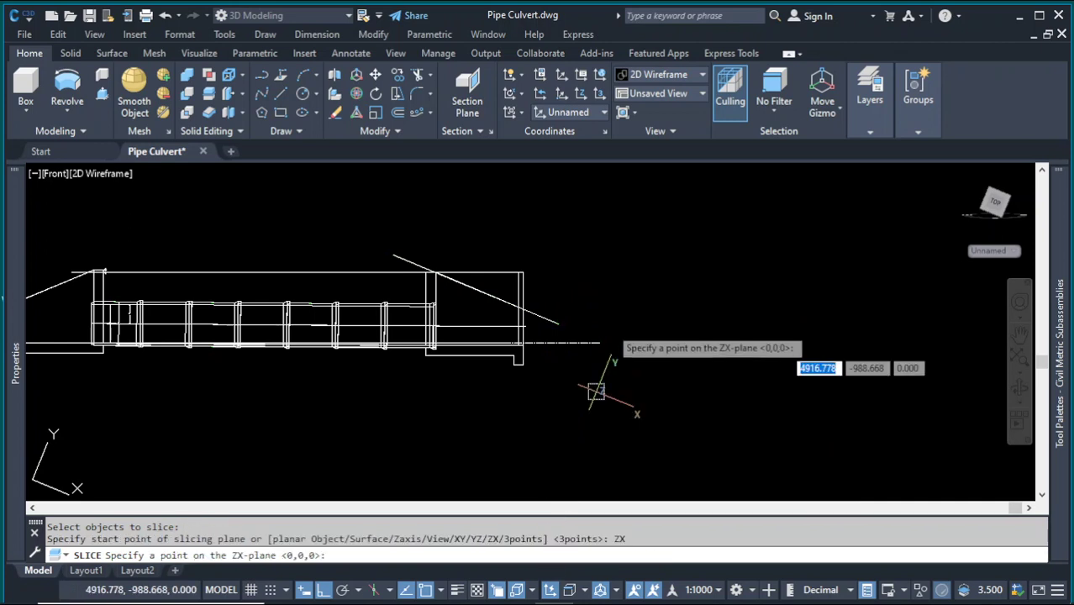
pyautogui.click(559, 323)
pyautogui.click(565, 317)
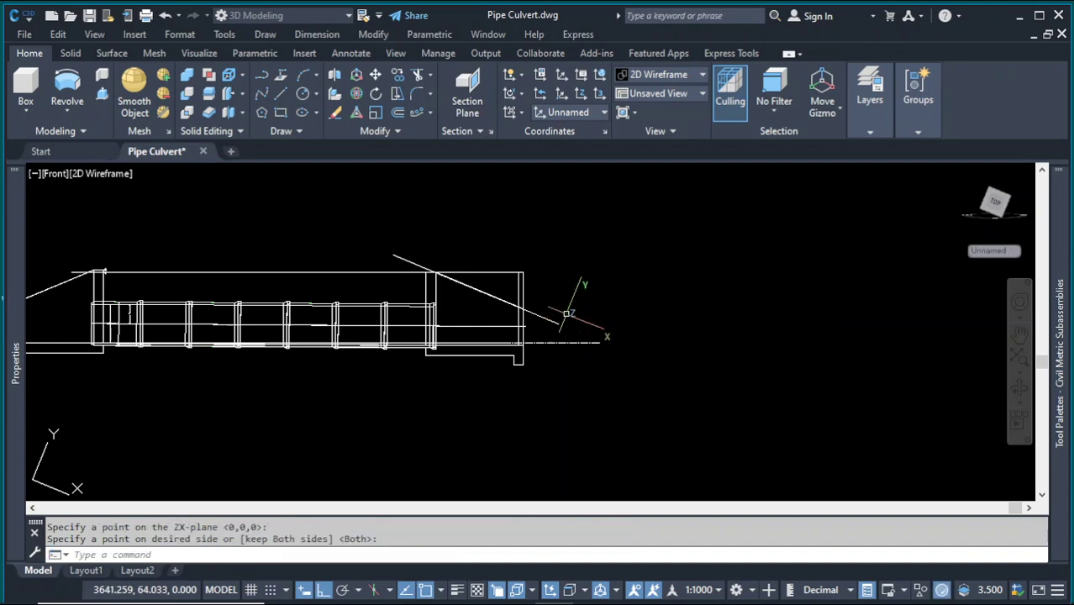
# - Delete the cut-off piece above the wing wall's slope and the sloping guide polyline
pyautogui.press('Escape')
pyautogui.click(528, 277)
pyautogui.press('Delete')
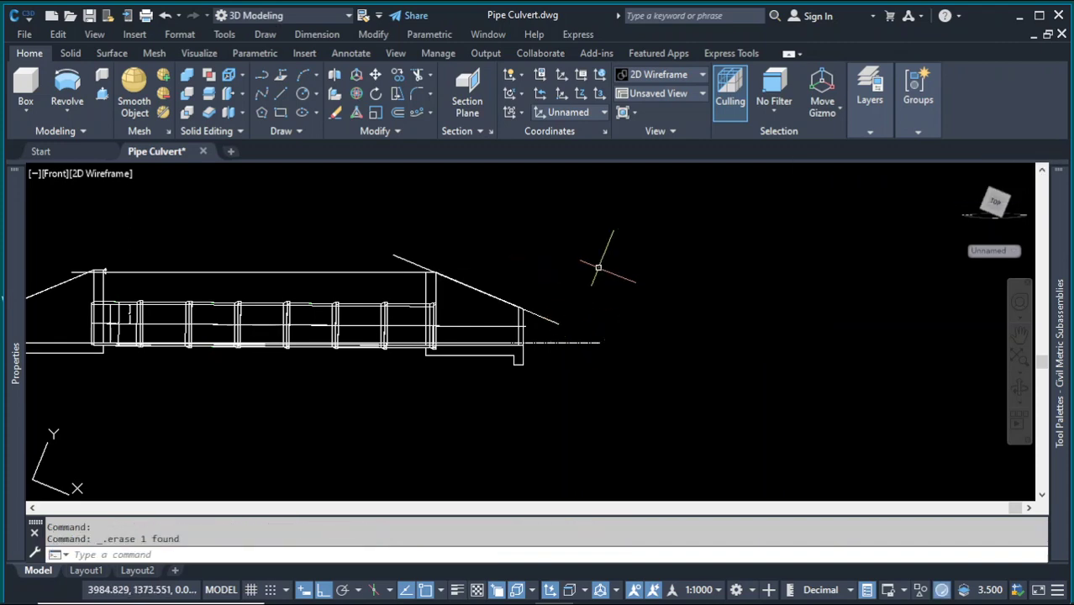
pyautogui.scroll(5, 404, 252)
pyautogui.click(361, 286)
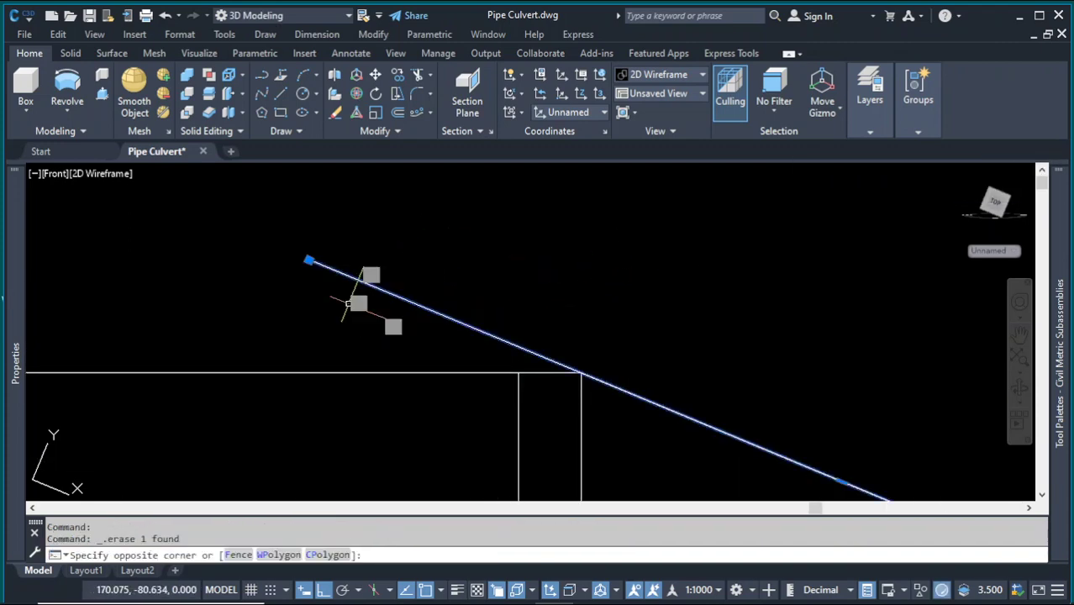
pyautogui.press('Delete')
pyautogui.scroll(-3, 446, 261)
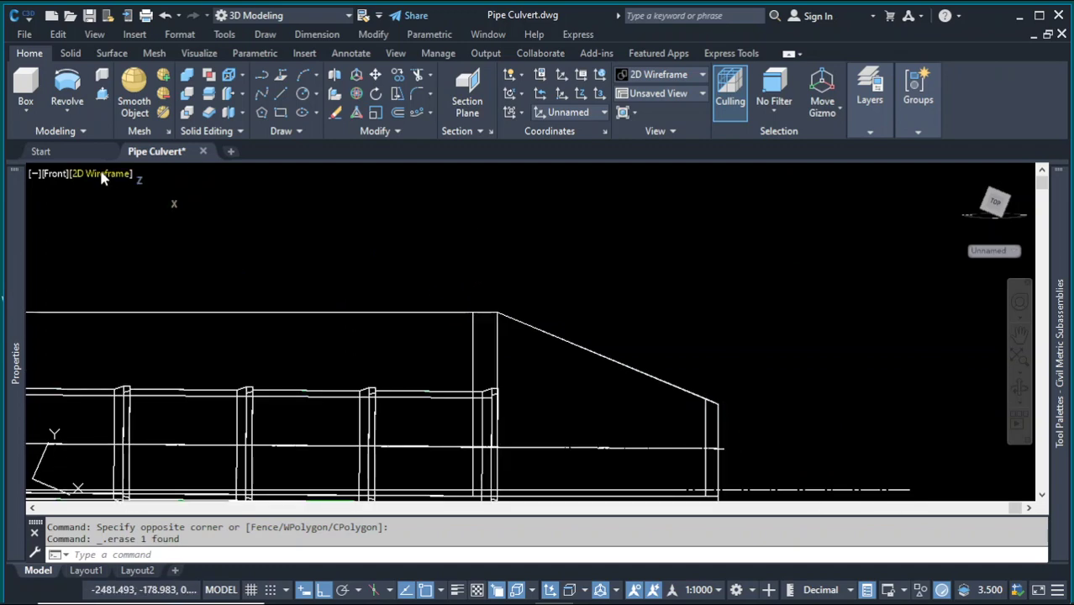
# - Display the model in the Conceptual visual style and orbit it to a three-dimensional view of both culvert ends
pyautogui.click(102, 176)
pyautogui.click(178, 231)
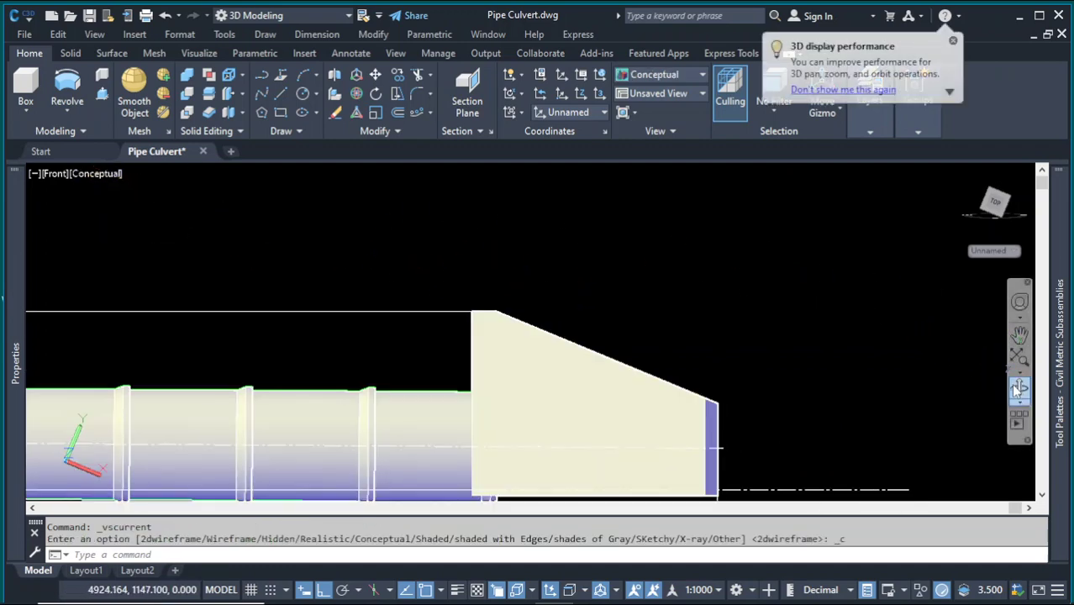
pyautogui.click(1018, 388)
pyautogui.moveTo(717, 343); pyautogui.dragTo(654, 341)
pyautogui.scroll(5, 820, 259)
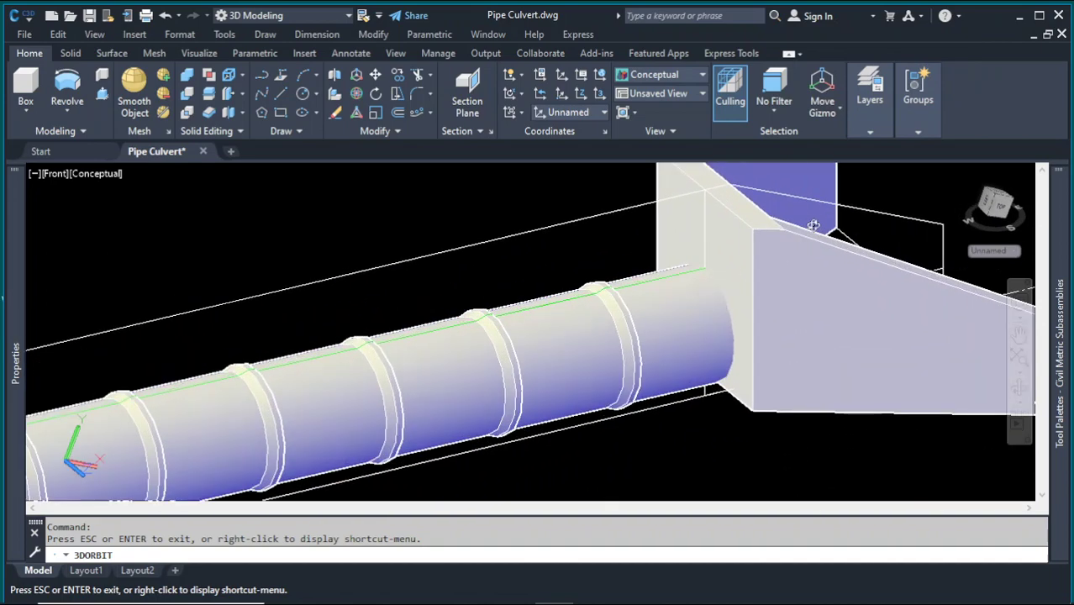
pyautogui.scroll(-5, 479, 303)
pyautogui.press('Escape')
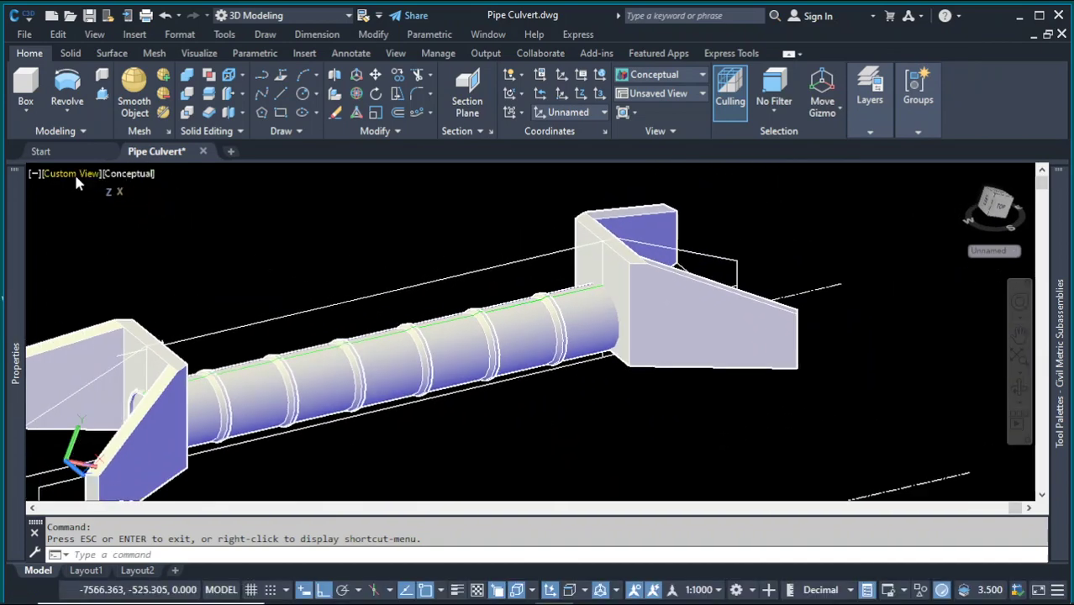
# - Examine the sloping wing walls, headwall and pipe opening at the culvert's ends from several angles
pyautogui.click(75, 175)
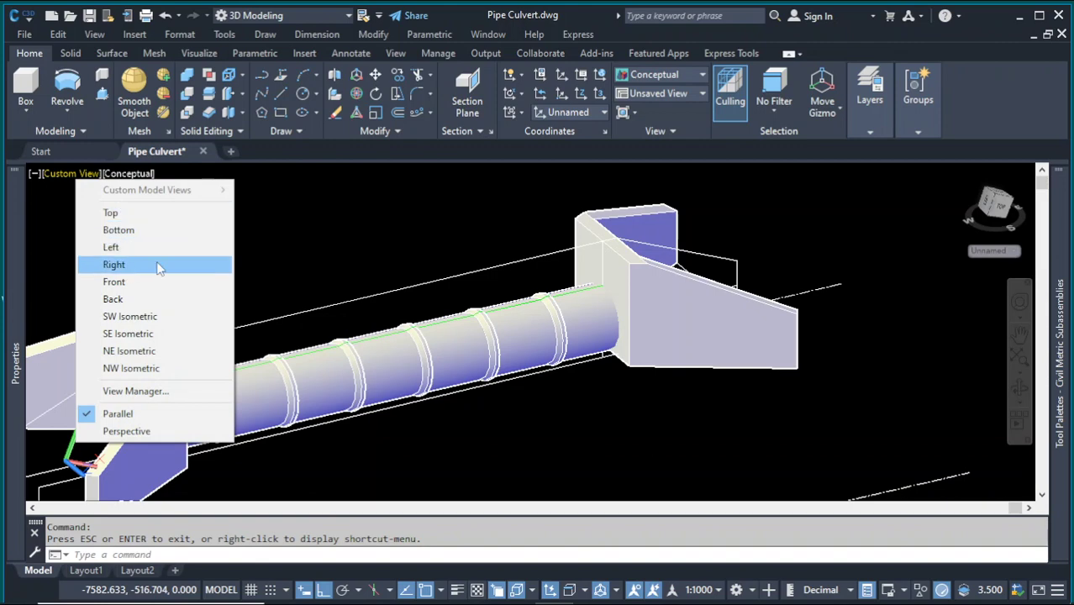
pyautogui.click(300, 208)
pyautogui.scroll(-4, 300, 208)
pyautogui.scroll(6, 360, 247)
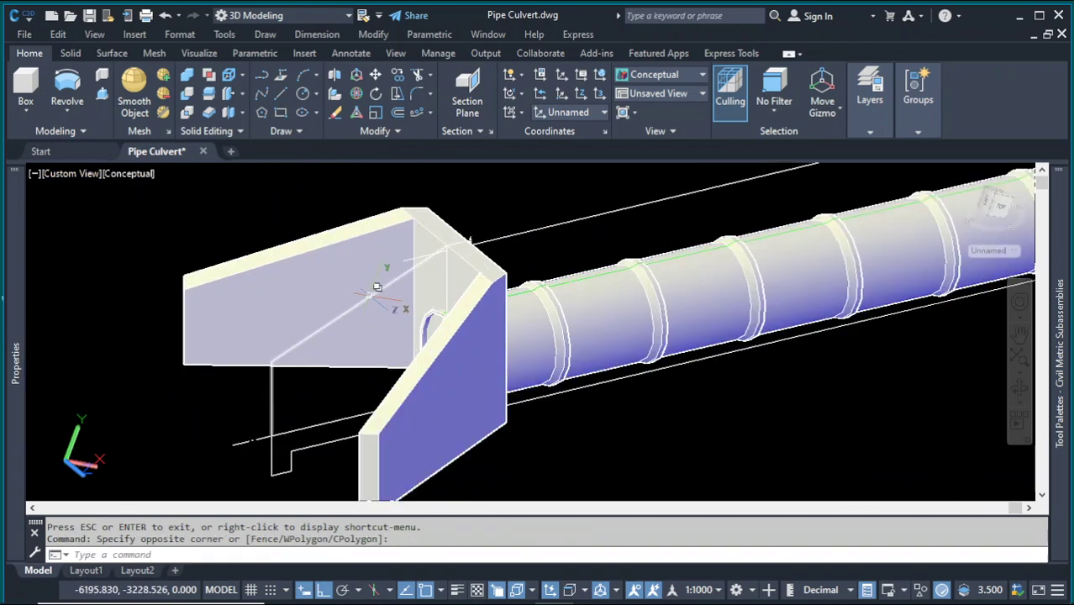
pyautogui.scroll(-4, 378, 287)
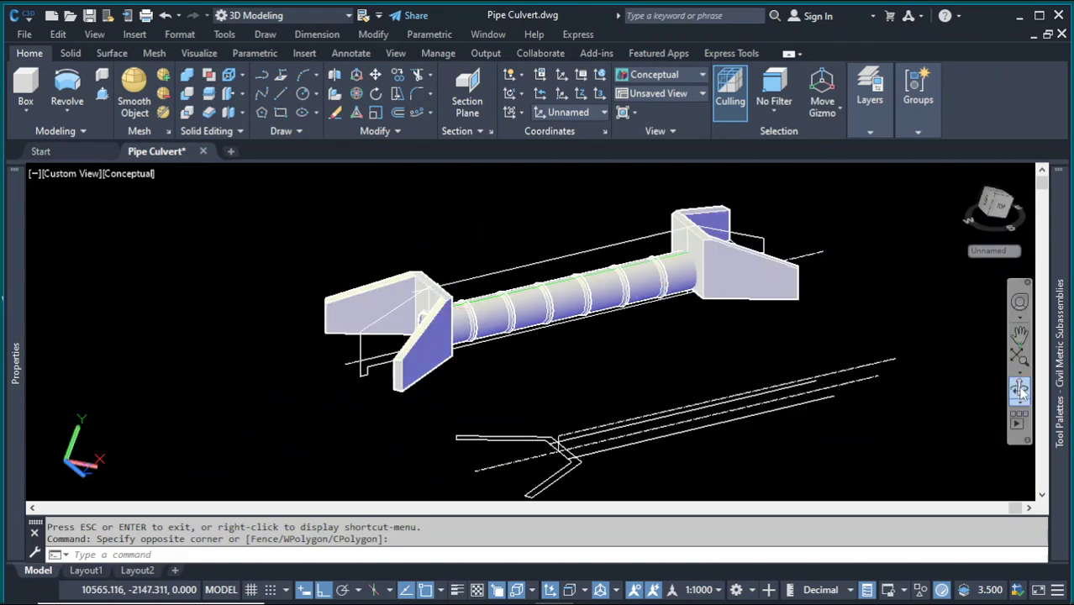
pyautogui.click(1020, 389)
pyautogui.moveTo(446, 400)
pyautogui.mouseDown()
pyautogui.moveTo(451, 420)
pyautogui.moveTo(454, 398)
pyautogui.mouseUp()
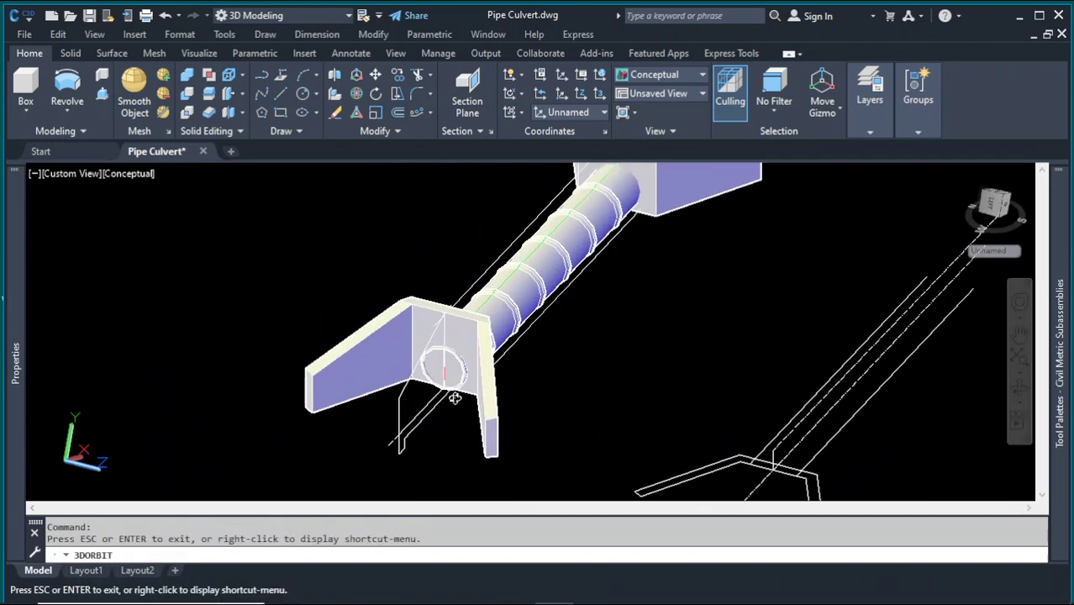
pyautogui.scroll(3, 454, 398)
pyautogui.scroll(-3, 461, 360)
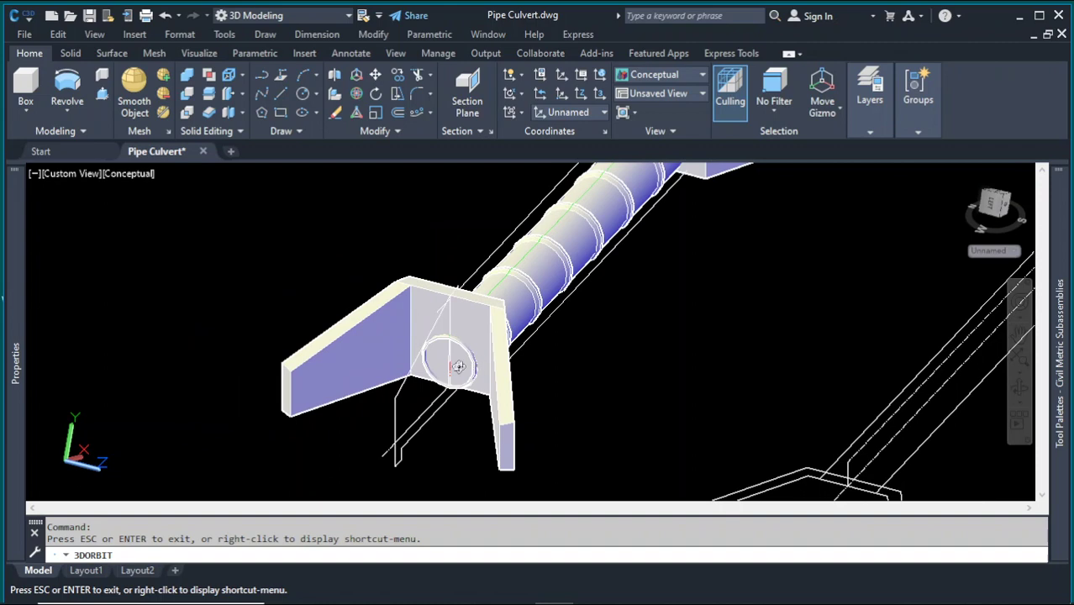
pyautogui.scroll(2, 458, 367)
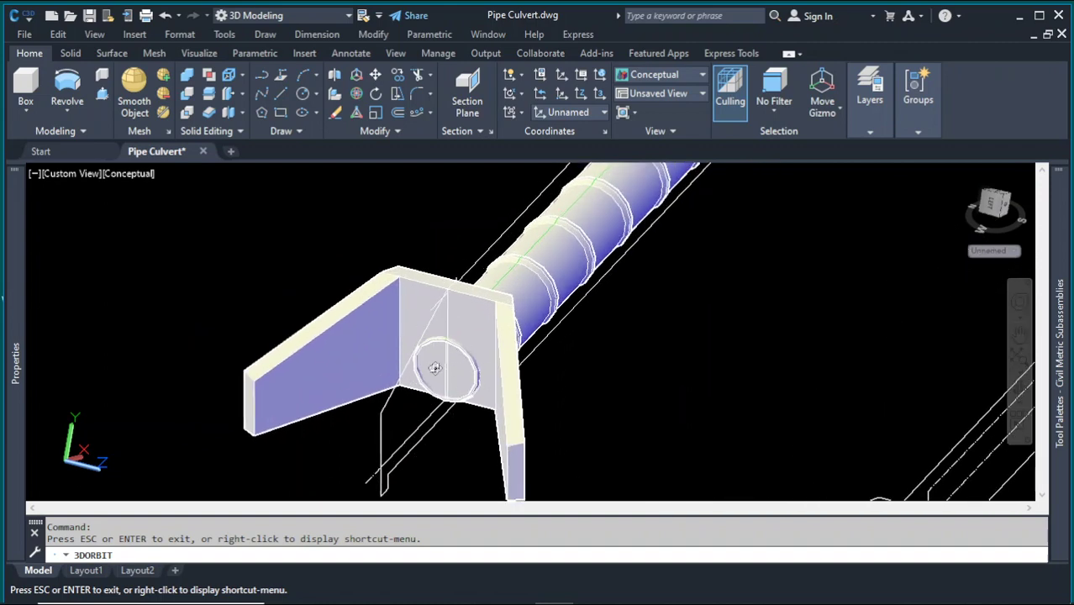
pyautogui.press('Escape')
pyautogui.scroll(-6, 437, 336)
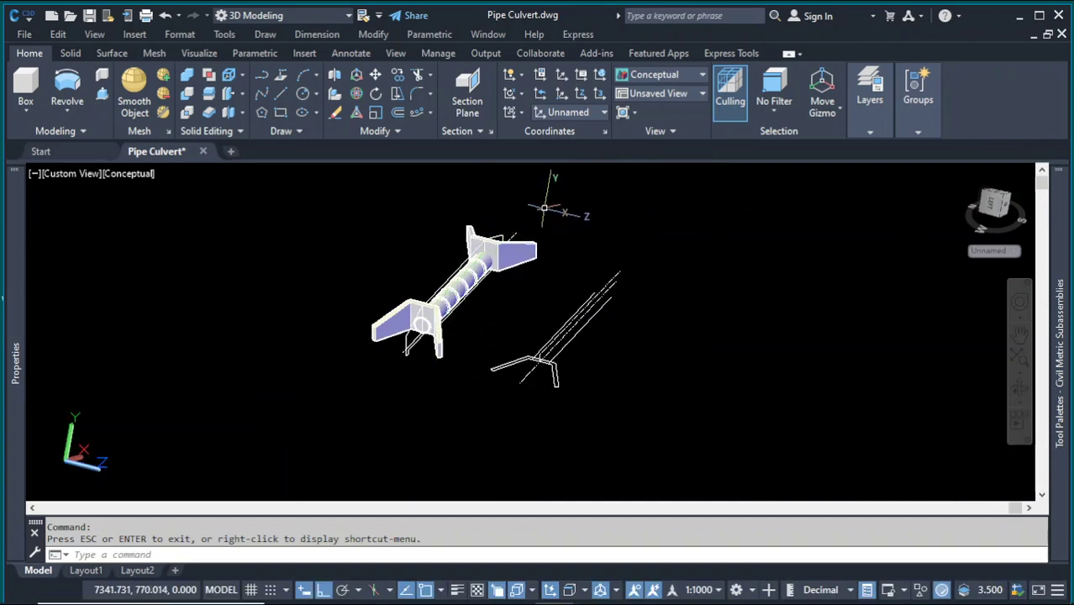
pyautogui.click(550, 203)
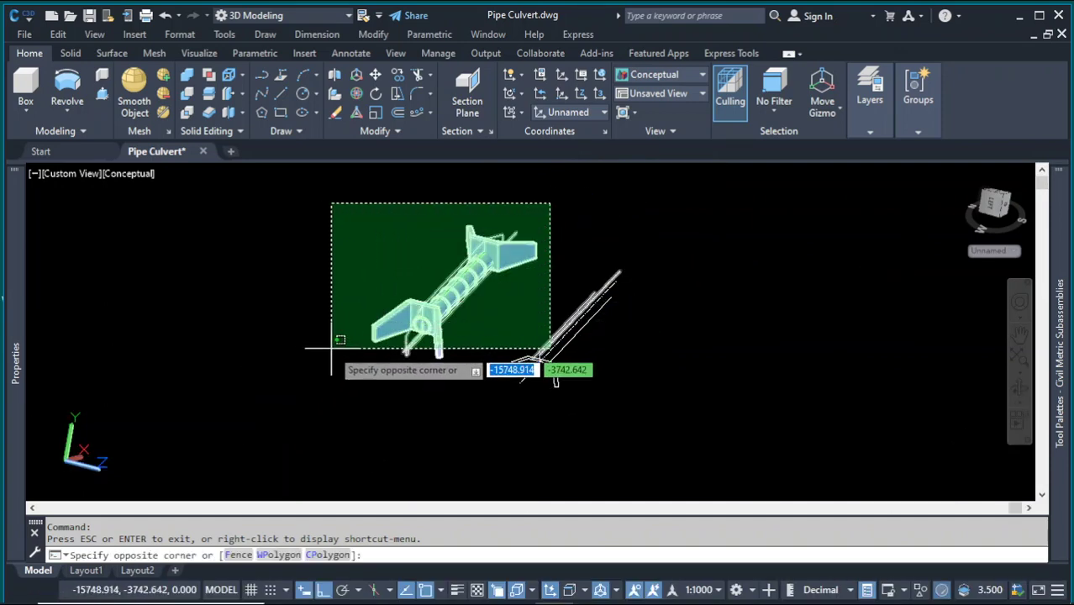
pyautogui.press('Escape')
pyautogui.click(526, 206)
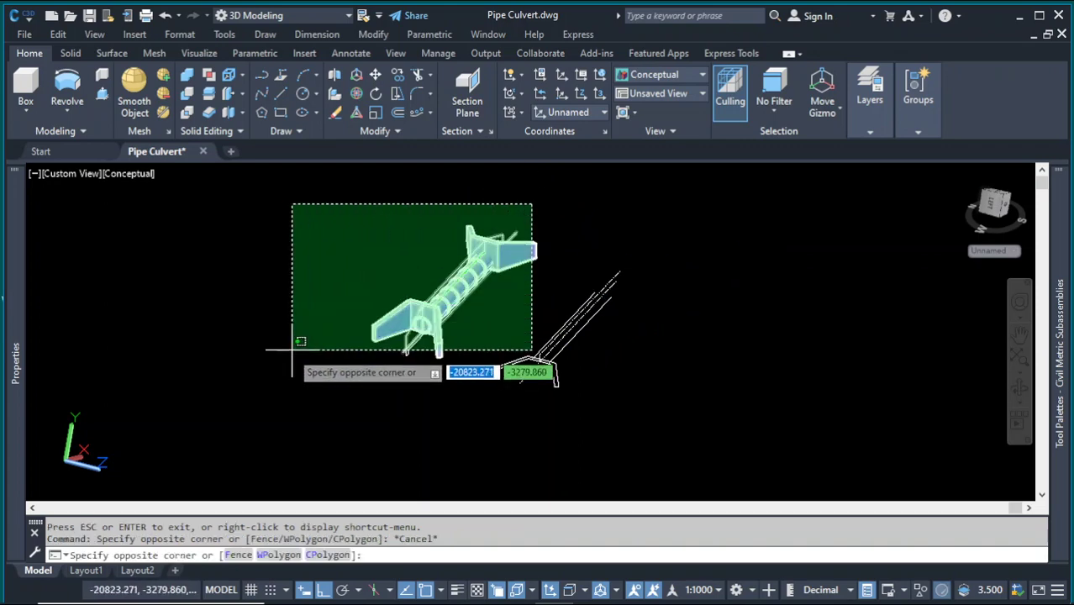
pyautogui.click(587, 202)
pyautogui.click(557, 198)
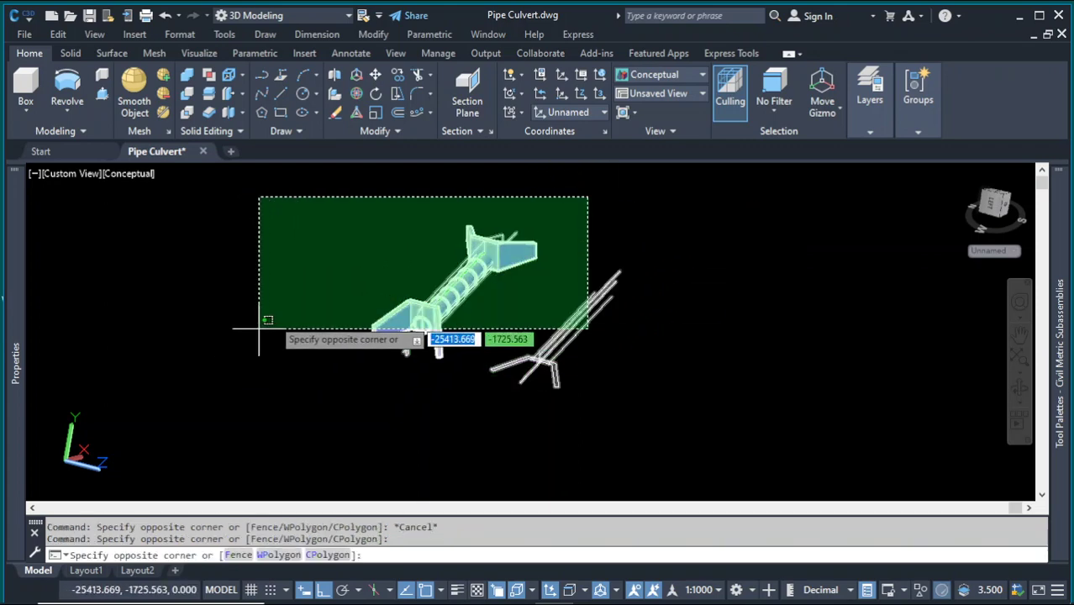
pyautogui.click(562, 207)
pyautogui.click(561, 207)
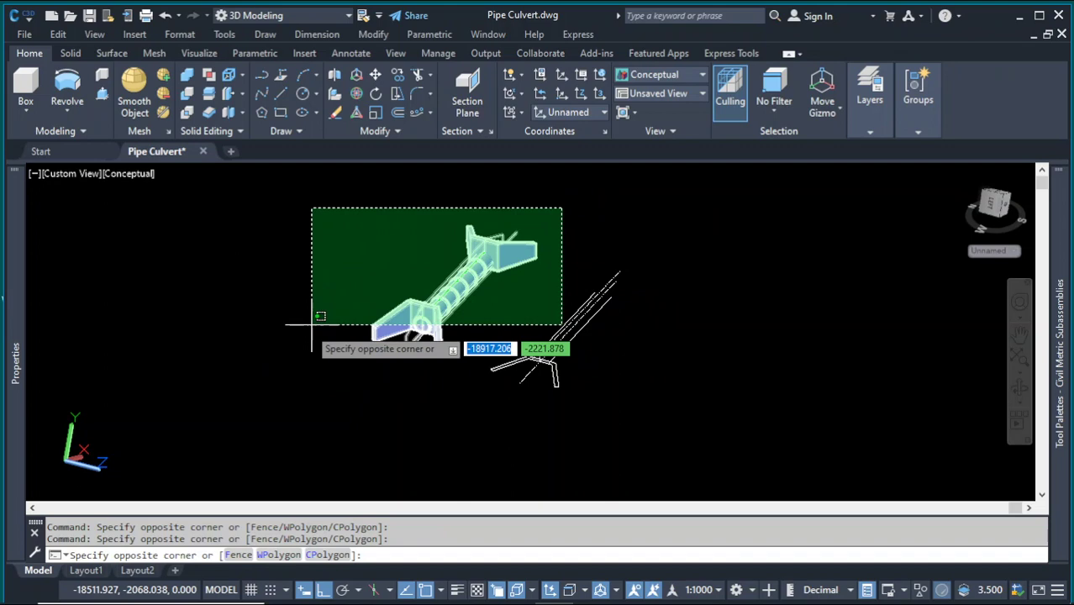
pyautogui.click(274, 365)
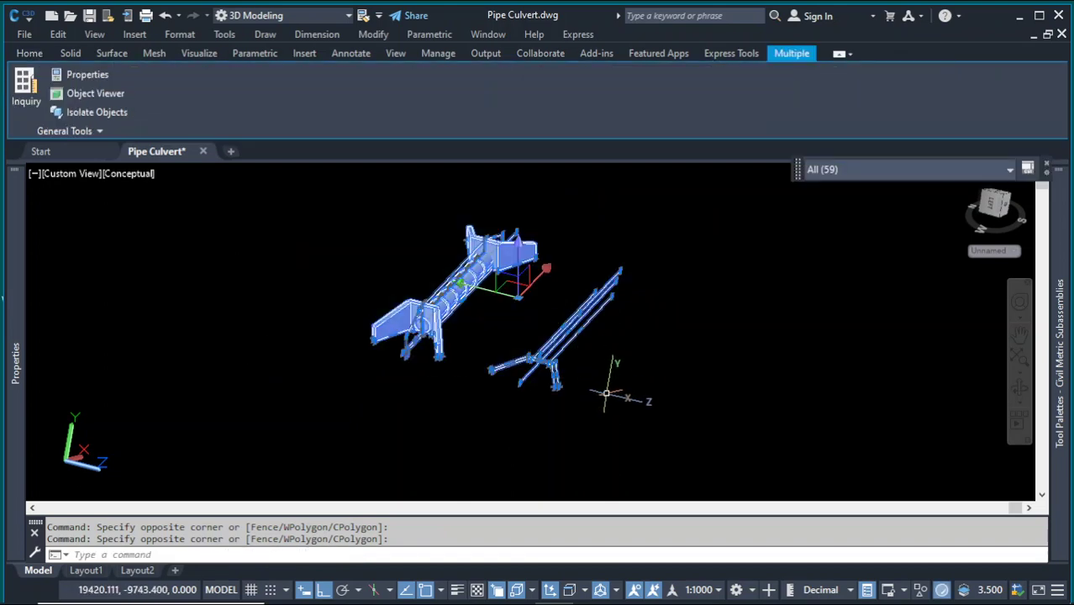
pyautogui.keyDown('shift'); pyautogui.click(629, 400); pyautogui.keyUp('shift')
pyautogui.keyDown('shift'); pyautogui.click(482, 314); pyautogui.keyUp('shift')
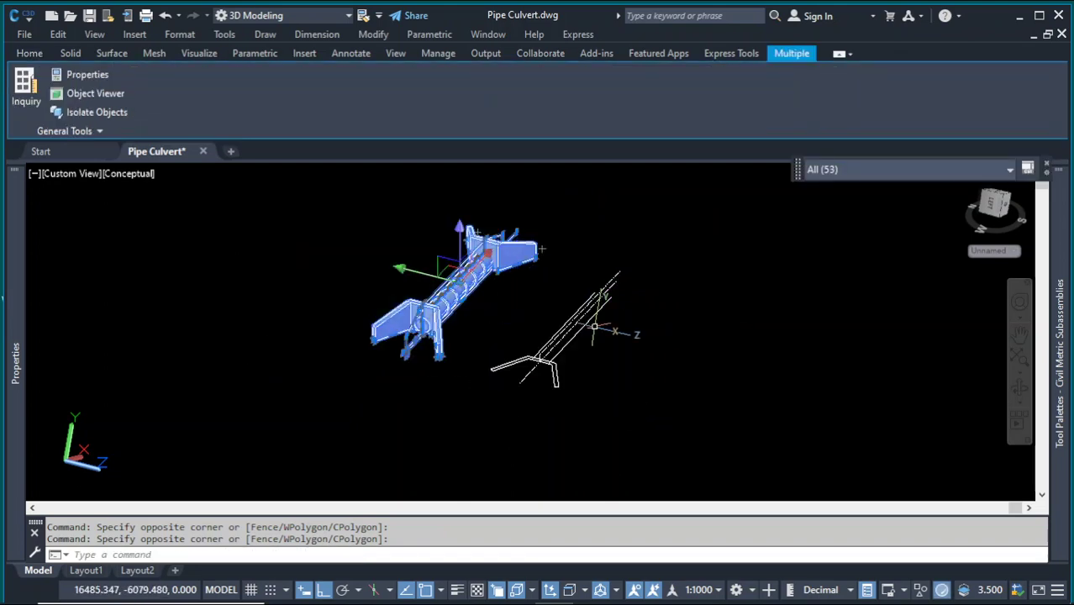
pyautogui.click(46, 53)
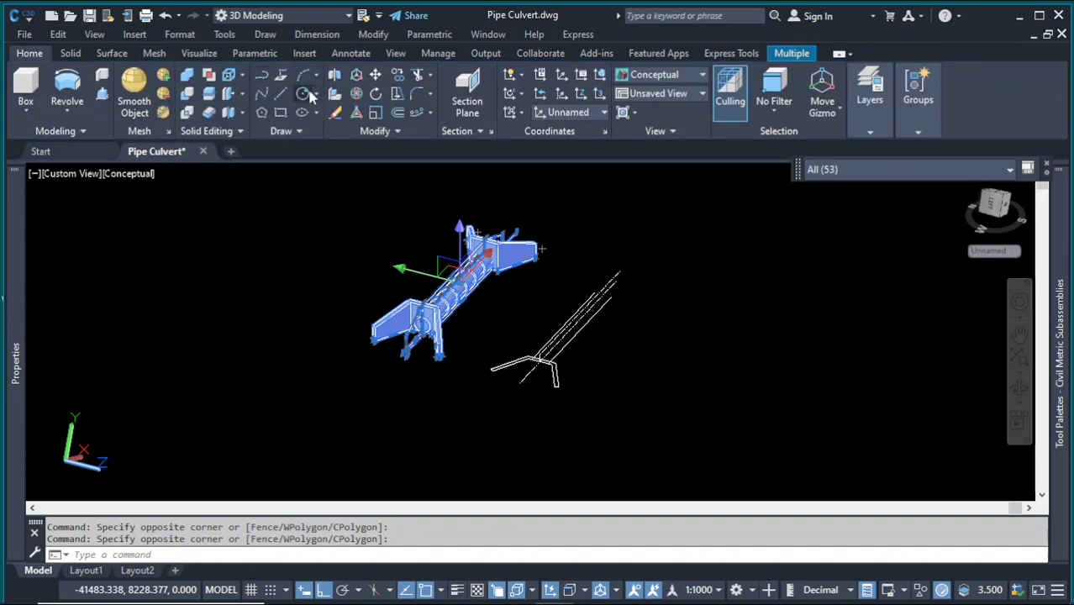
pyautogui.click(398, 74)
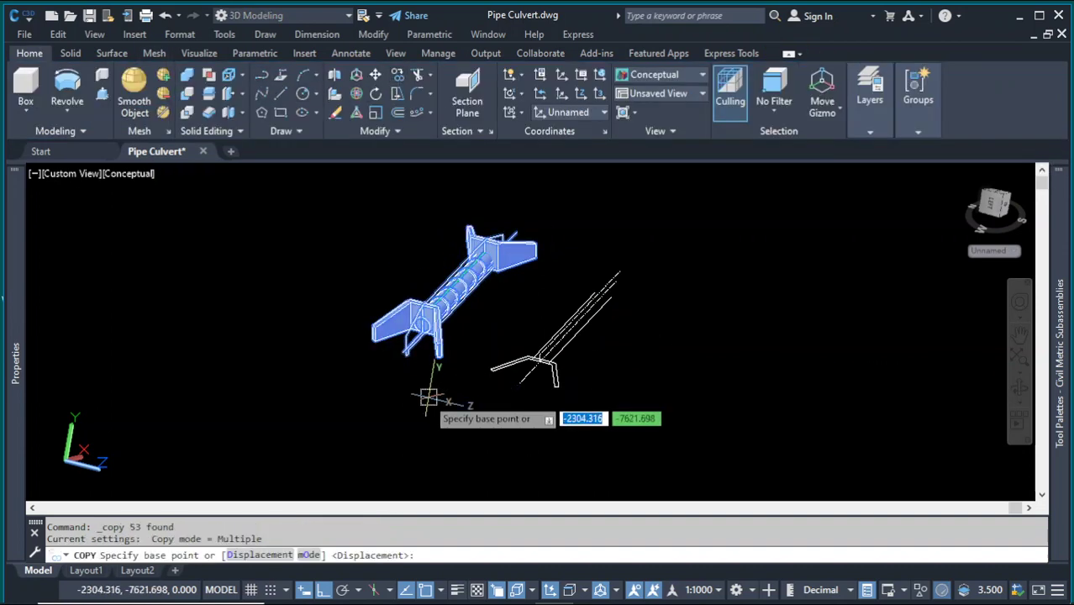
pyautogui.press('Escape')
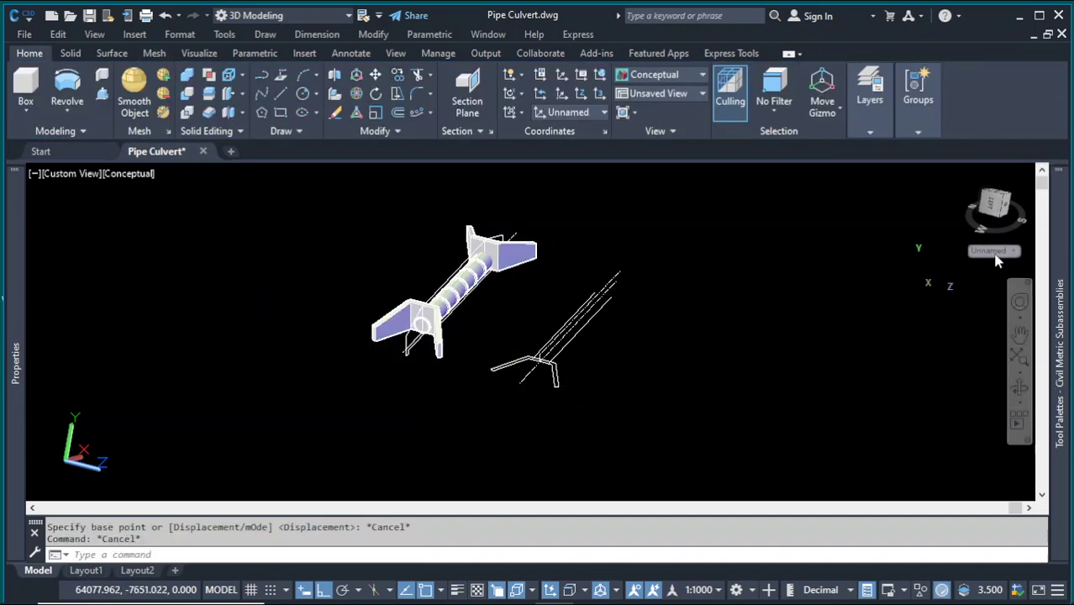
# - Restore the World coordinate system and copy the whole culvert, without the separate plan lines, about 13,000 units along negative Y with object snap off
pyautogui.click(989, 250)
pyautogui.click(999, 268)
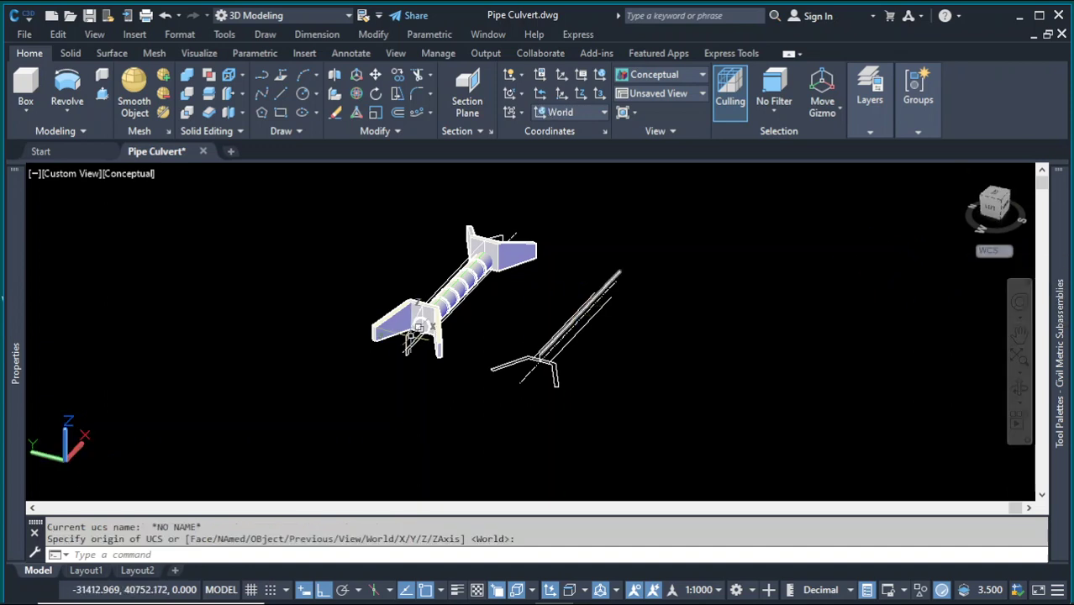
pyautogui.press('Escape')
pyautogui.moveTo(548, 217); pyautogui.dragTo(305, 368)
pyautogui.click(304, 368)
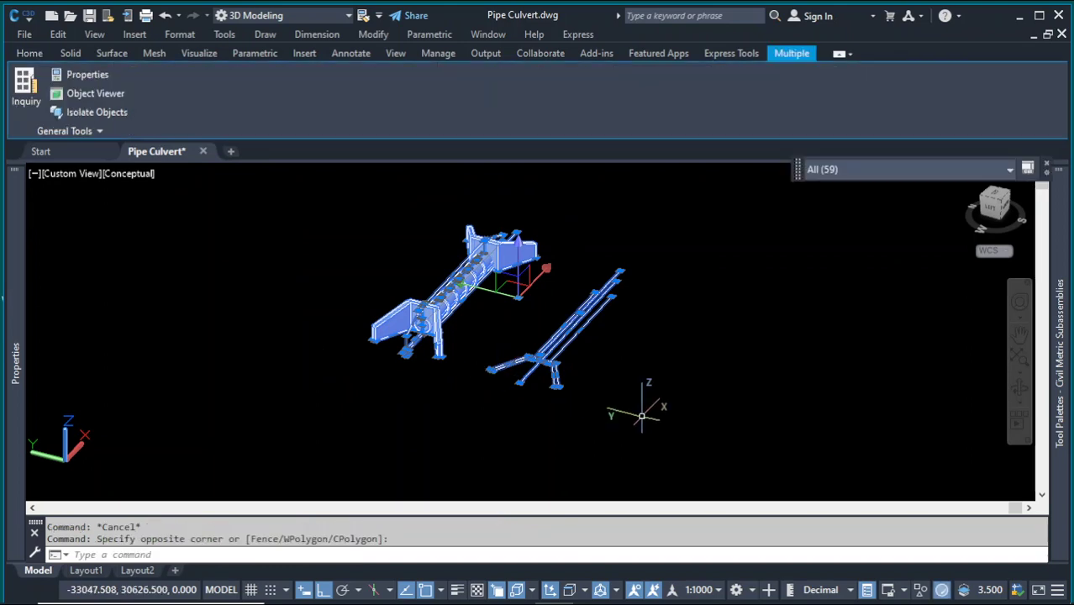
pyautogui.keyDown('shift'); pyautogui.click(523, 320); pyautogui.keyUp('shift')
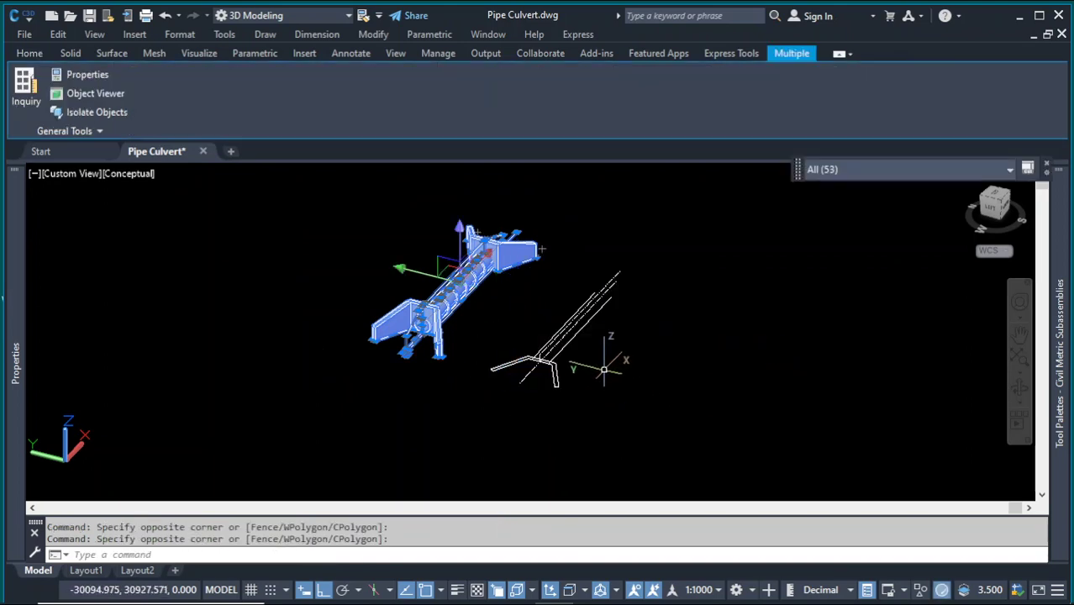
pyautogui.click(26, 54)
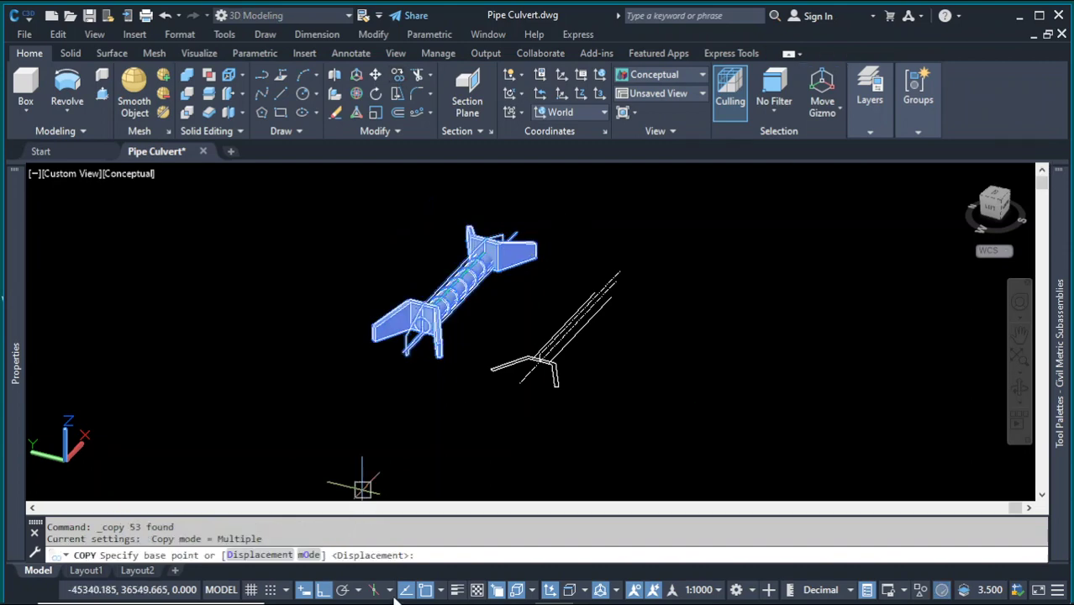
pyautogui.click(428, 592)
pyautogui.click(433, 373)
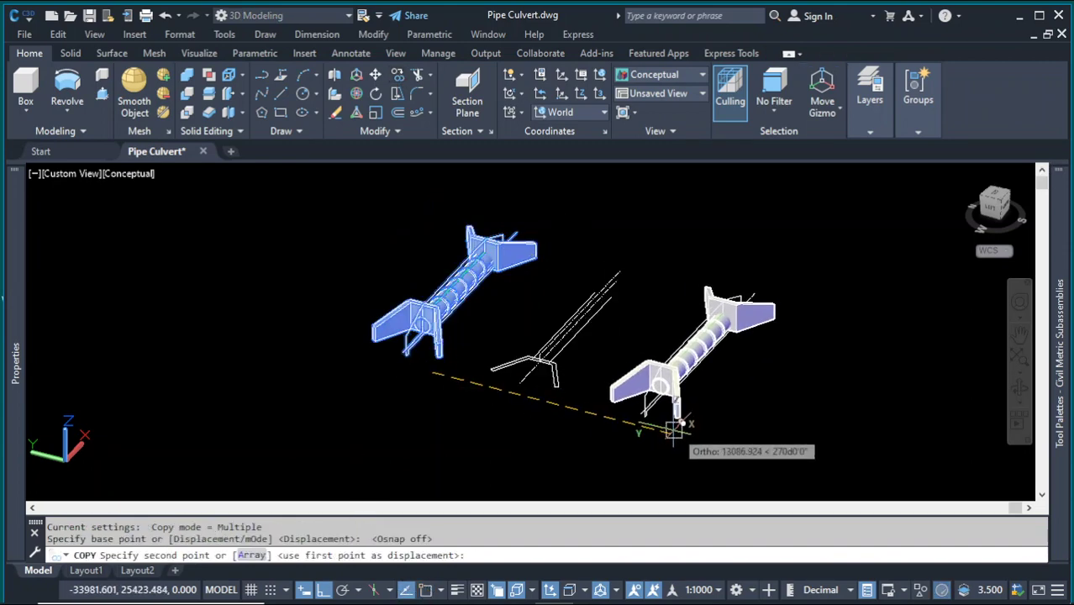
pyautogui.click(659, 431)
pyautogui.press('Escape')
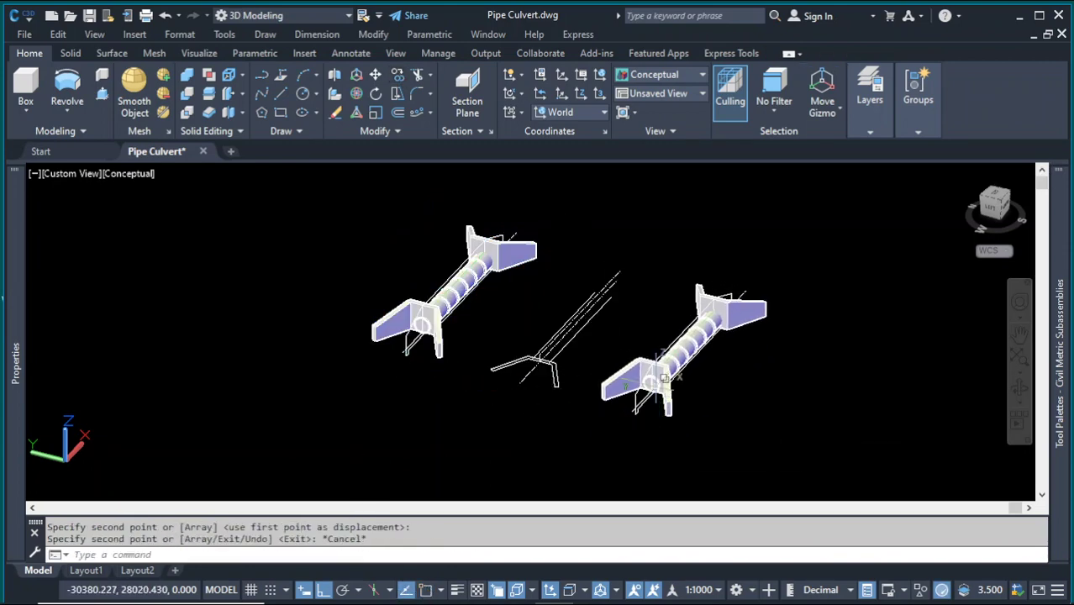
# - Explode the pipe segment array of the copied culvert
pyautogui.scroll(5, 674, 400)
pyautogui.scroll(2, 674, 400)
pyautogui.scroll(-3, 602, 421)
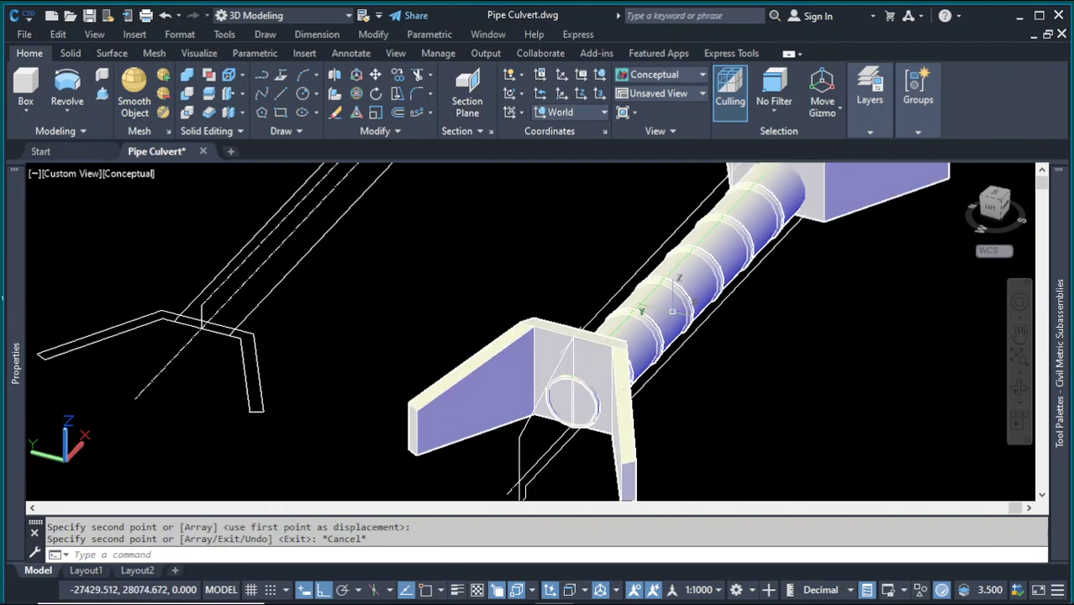
pyautogui.click(672, 311)
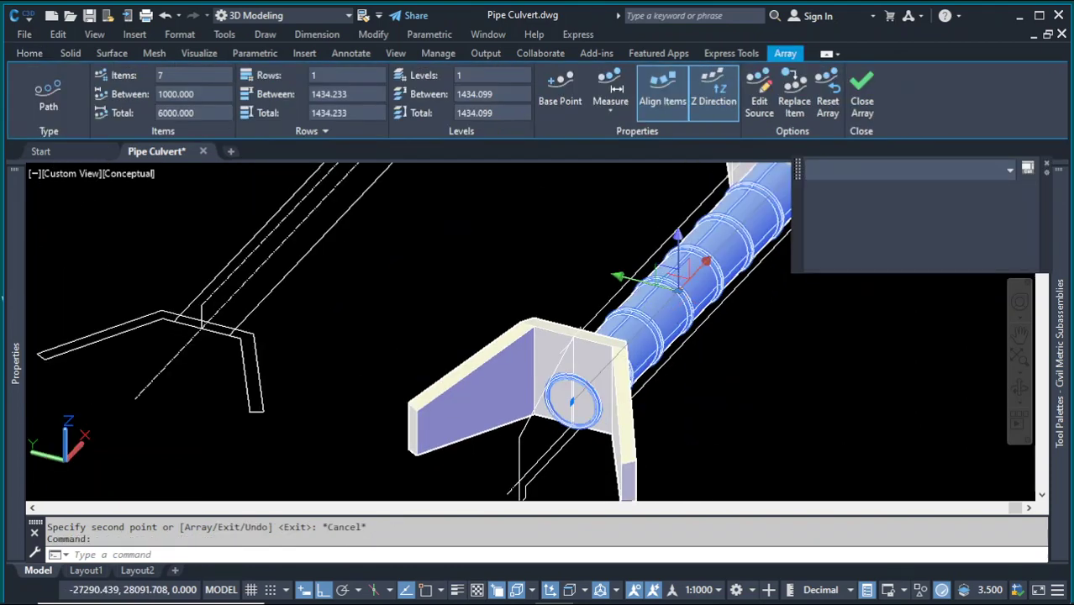
pyautogui.write('x')
pyautogui.press('Return')
pyautogui.scroll(2, 639, 388)
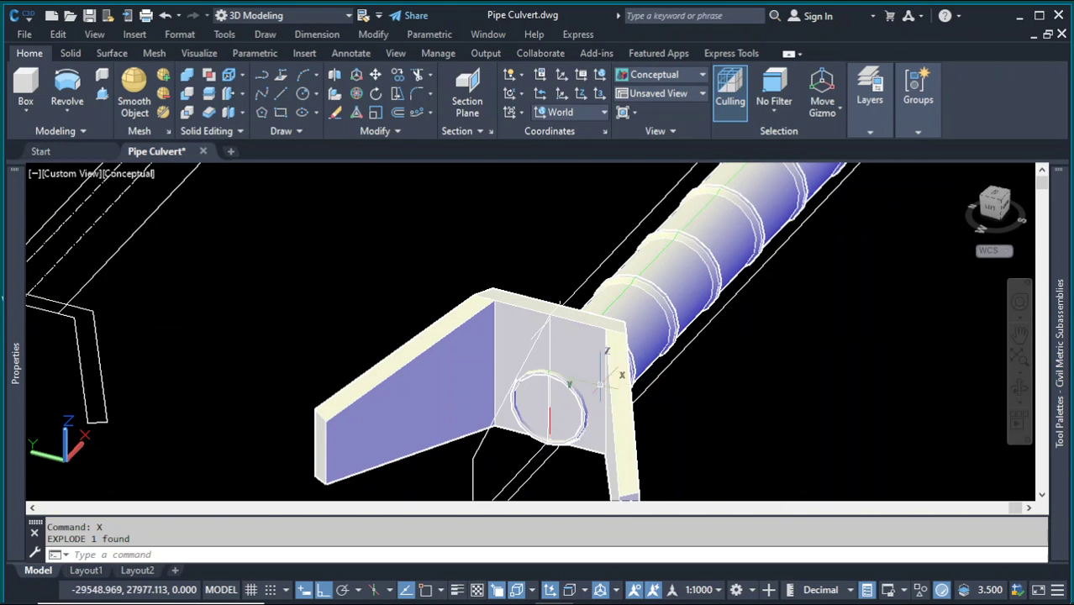
pyautogui.scroll(-2, 601, 385)
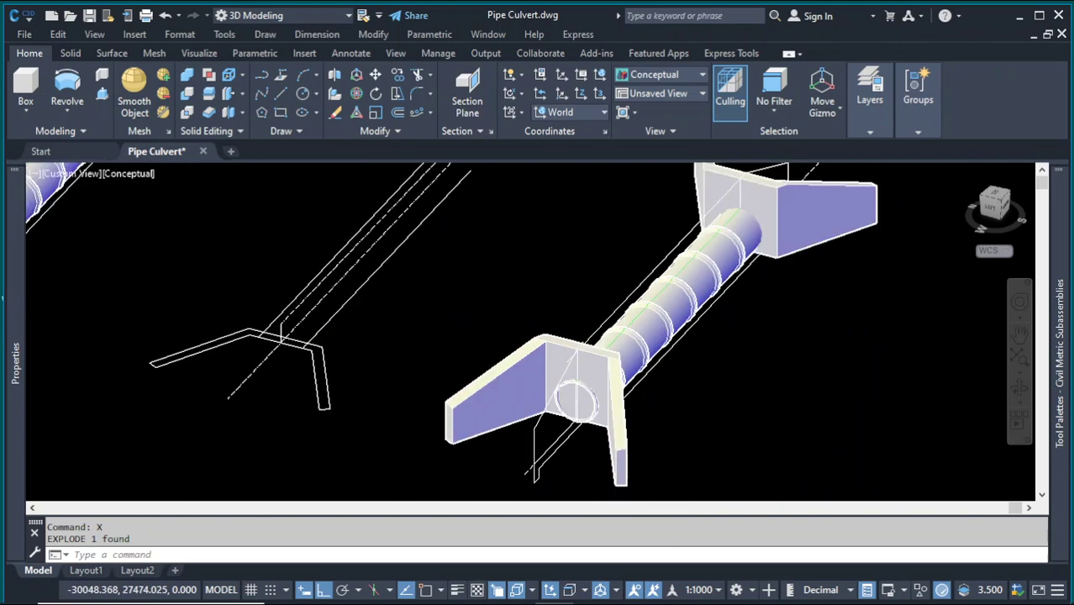
pyautogui.scroll(-3, 577, 405)
pyautogui.scroll(5, 614, 411)
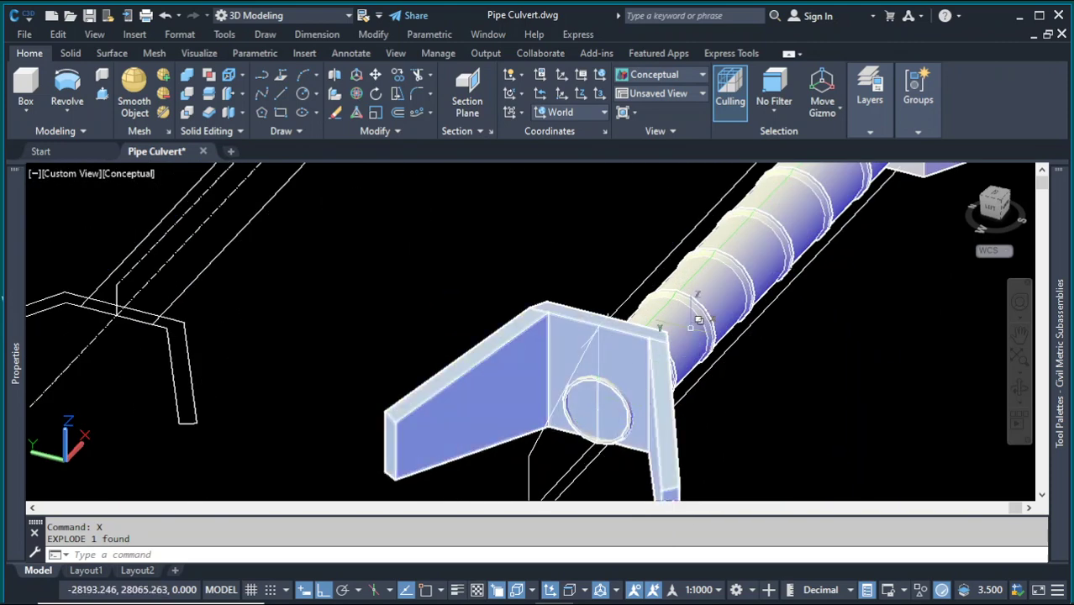
pyautogui.scroll(2, 690, 353)
pyautogui.scroll(-5, 381, 335)
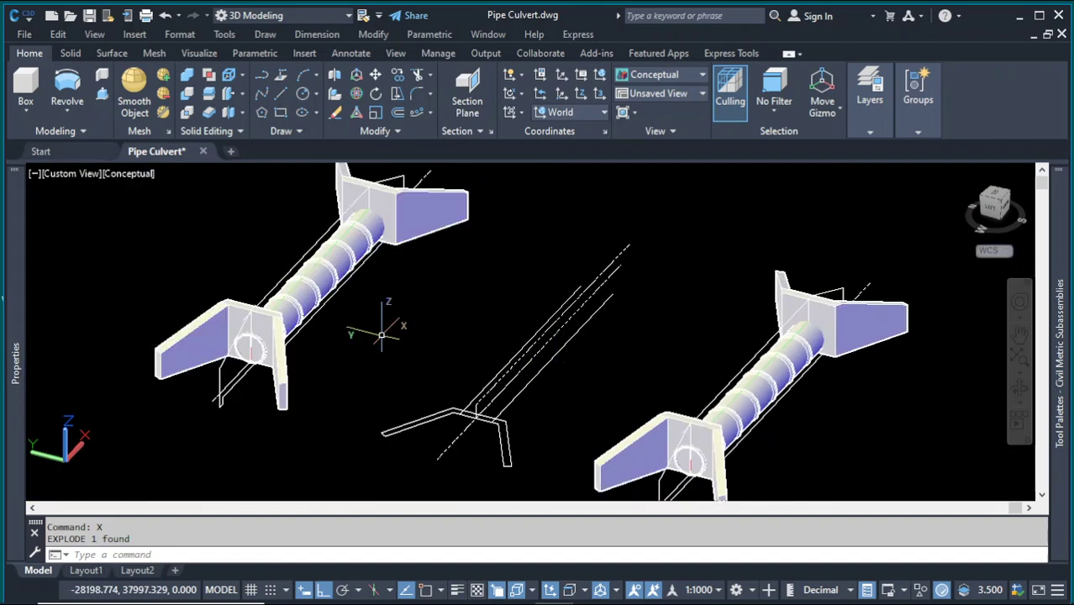
pyautogui.scroll(4, 685, 434)
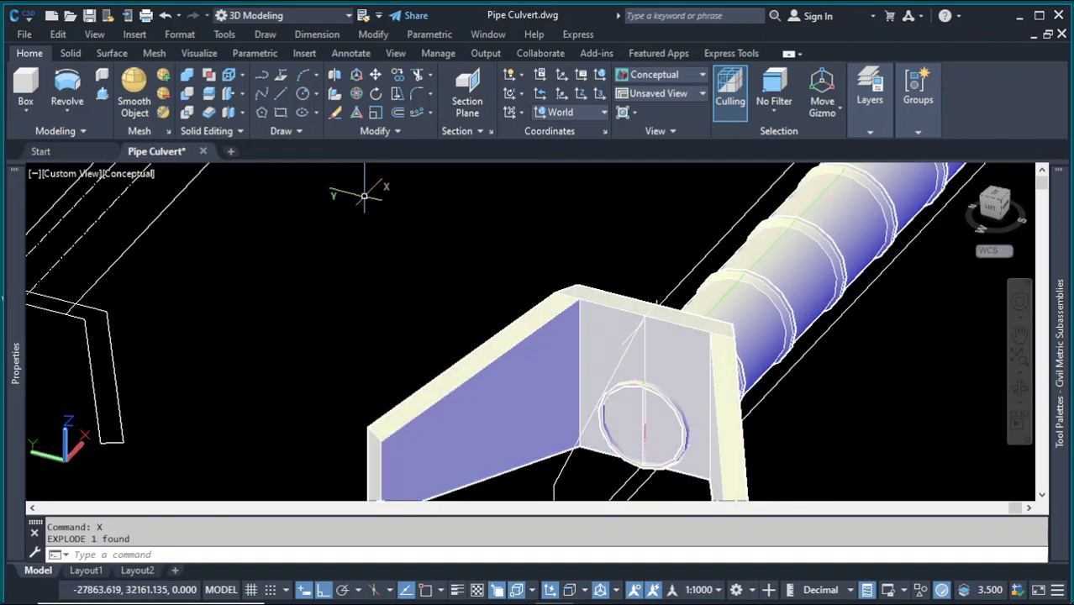
pyautogui.click(186, 94)
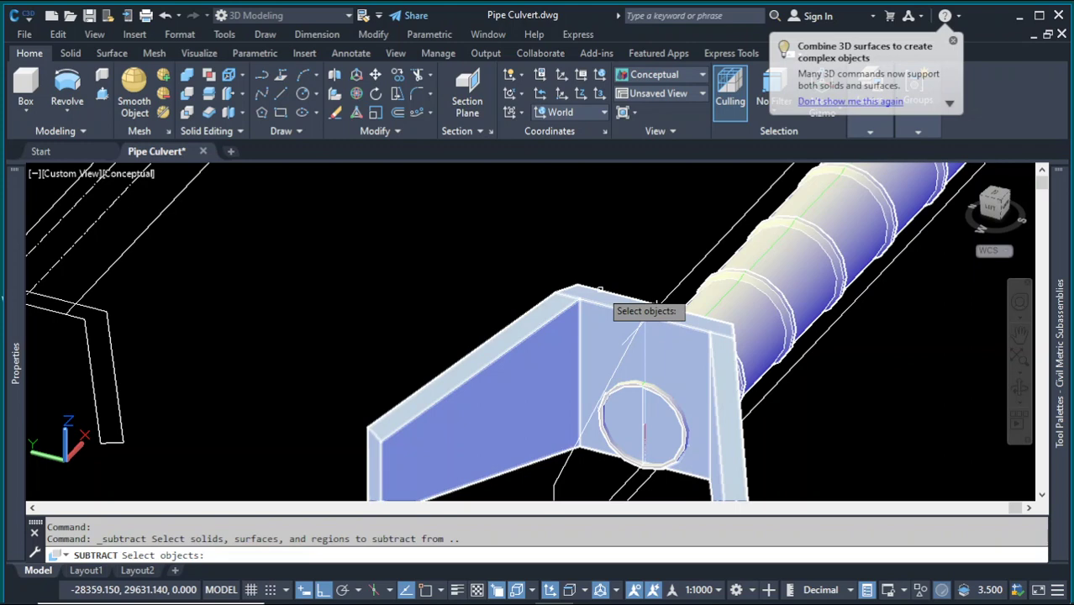
pyautogui.click(600, 291)
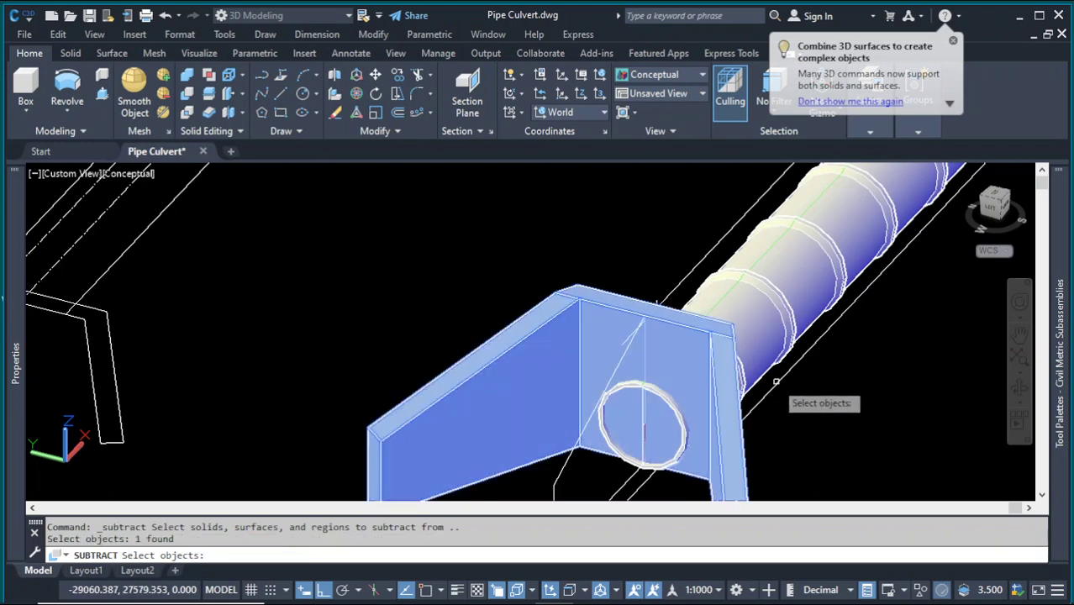
pyautogui.scroll(3, 775, 381)
pyautogui.click(689, 368)
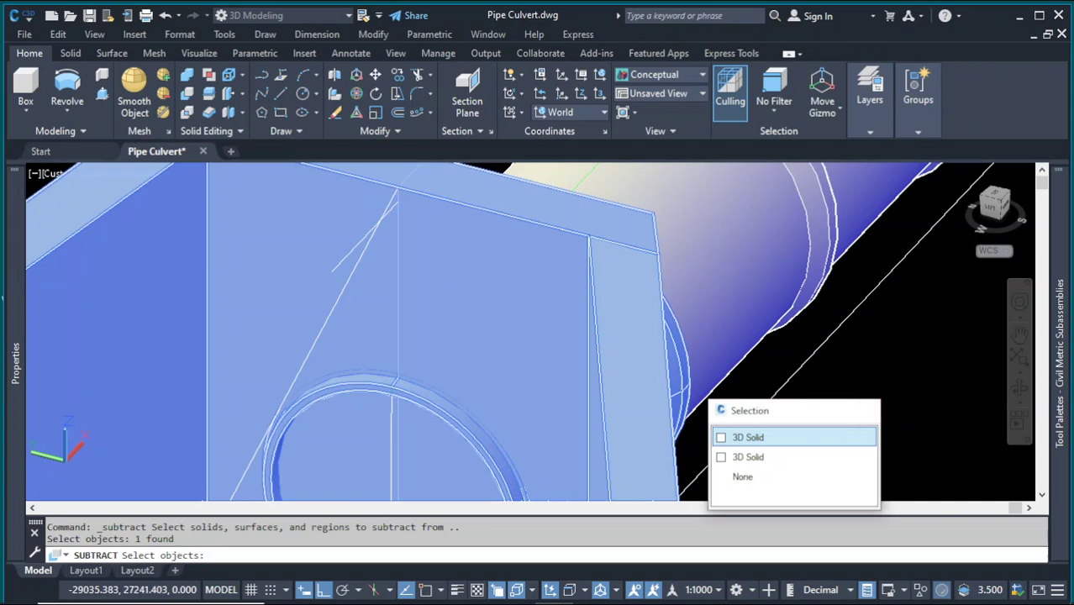
pyautogui.click(790, 438)
pyautogui.press('Return')
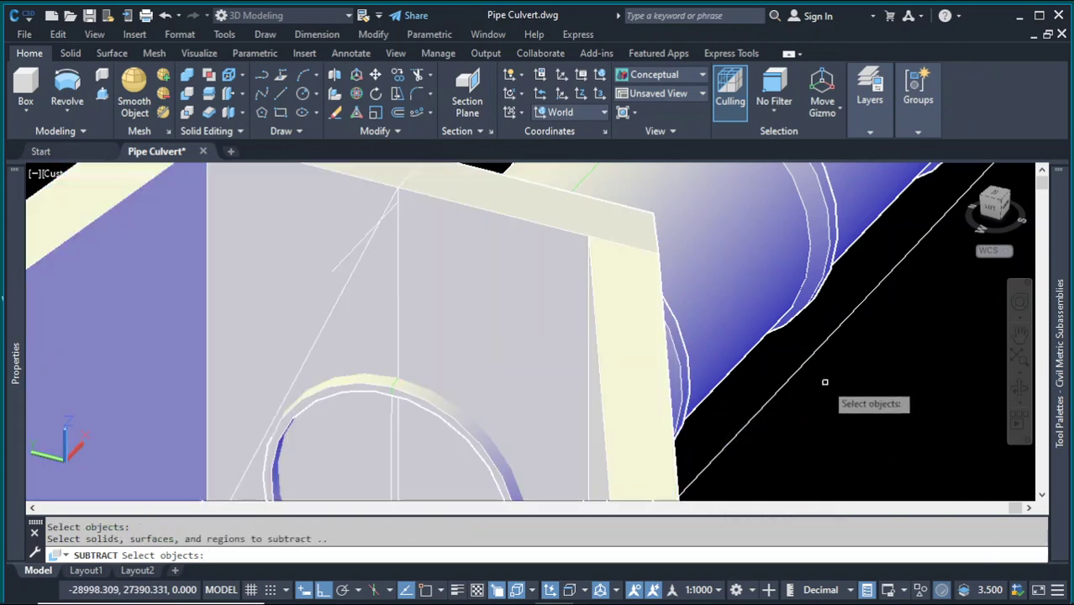
pyautogui.scroll(-3, 759, 283)
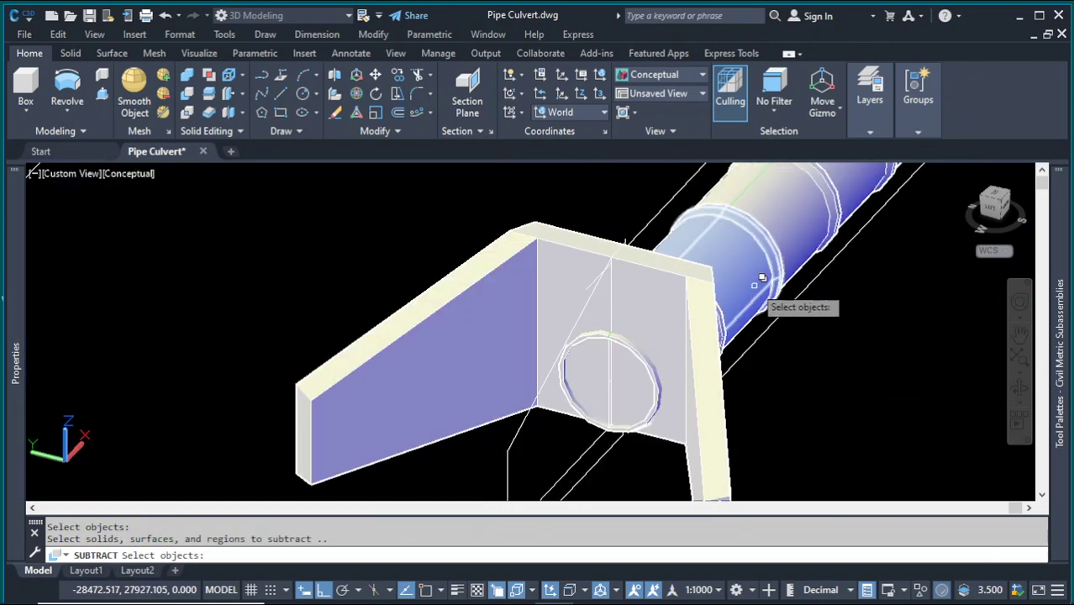
pyautogui.press('Escape')
pyautogui.click(824, 277)
pyautogui.press('Escape')
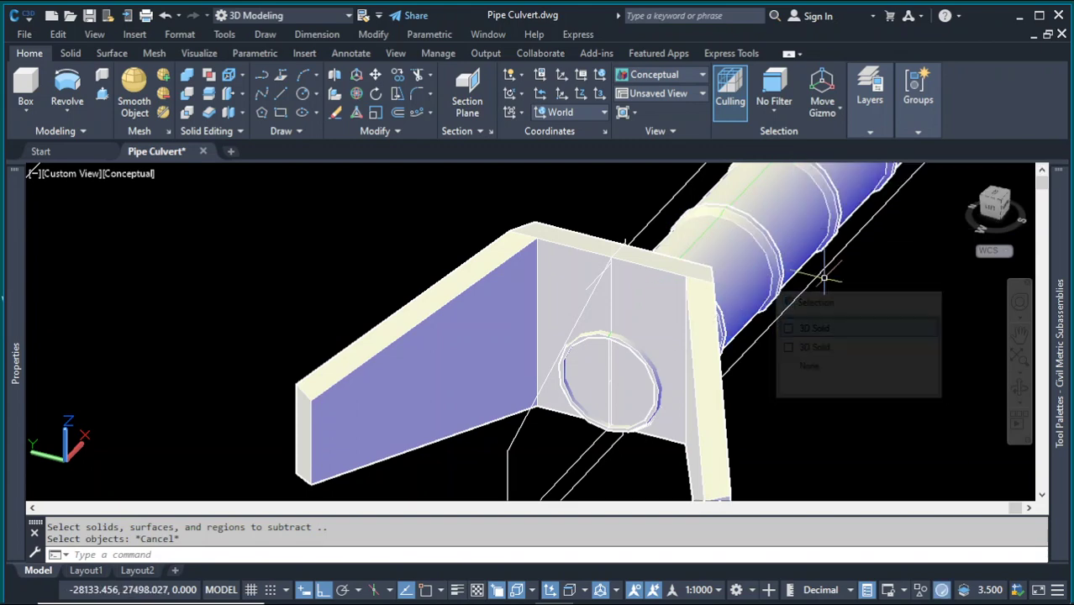
# - Delete the copied culvert's two pipe segments nearest the headwall's own segment, together with the guide line above them, using a crossing selection
pyautogui.click(1020, 390)
pyautogui.moveTo(538, 370); pyautogui.dragTo(659, 246)
pyautogui.press('Escape')
pyautogui.click(510, 211)
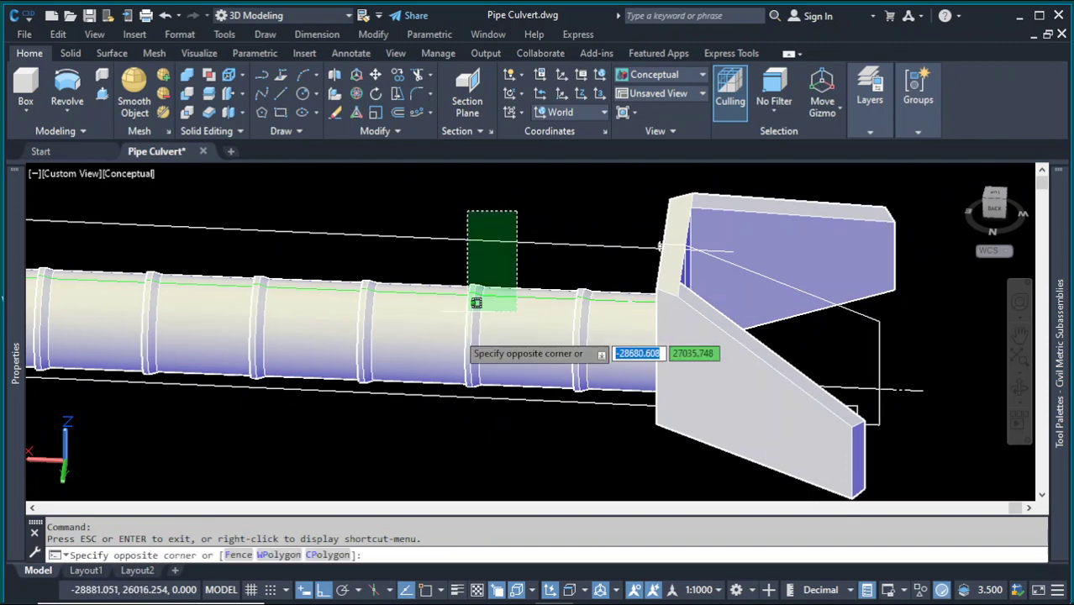
pyautogui.click(425, 348)
pyautogui.press('Delete')
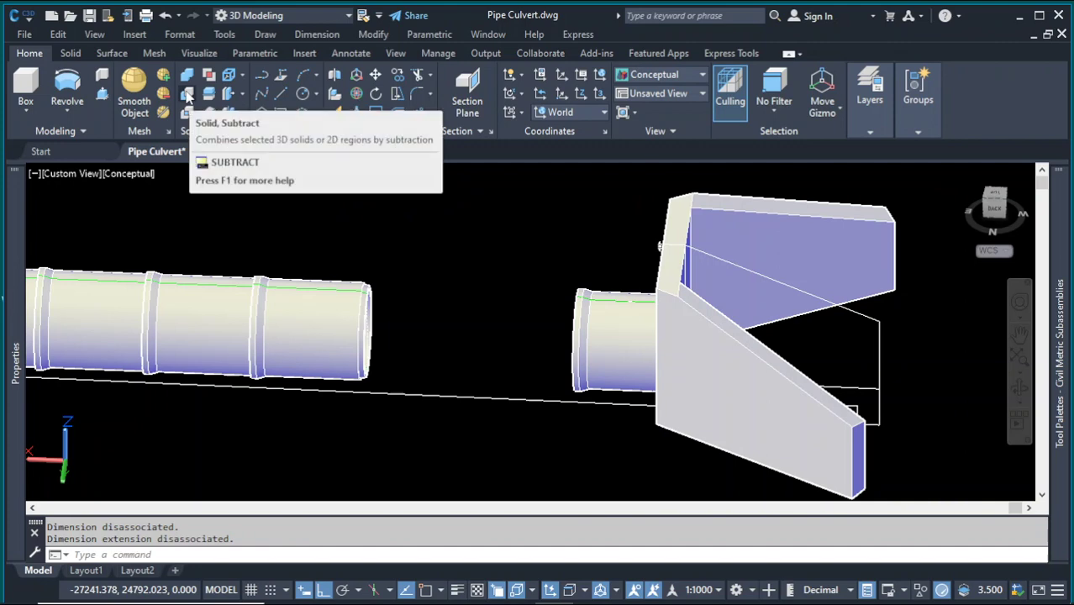
# - Subtract the pipe segment embedded in the headwall from the copied headwall and wing wall solid
pyautogui.click(187, 95)
pyautogui.click(723, 210)
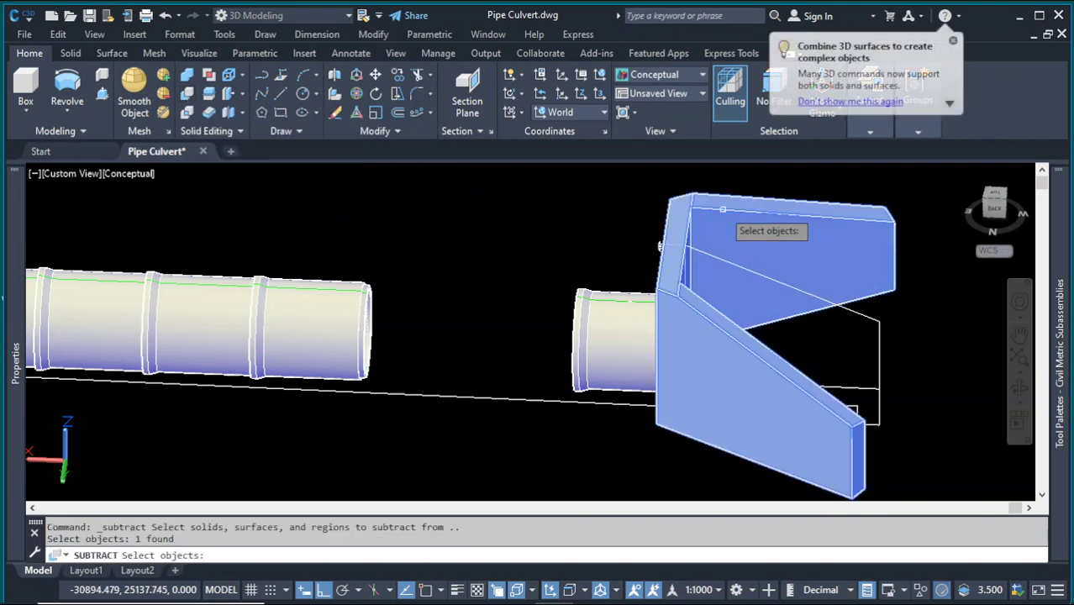
pyautogui.press('Return')
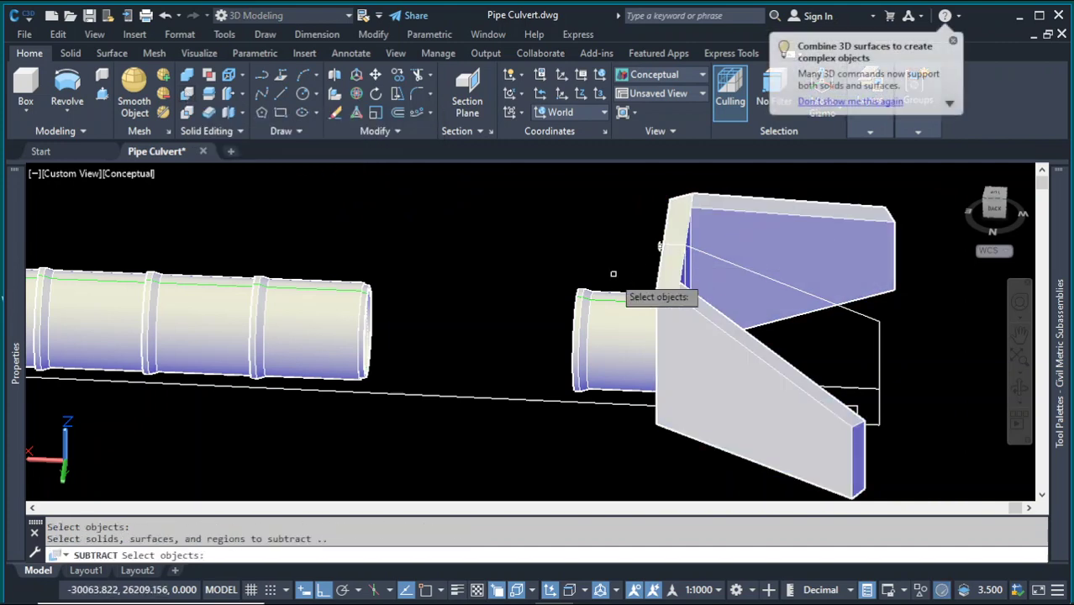
pyautogui.click(619, 319)
pyautogui.click(685, 375)
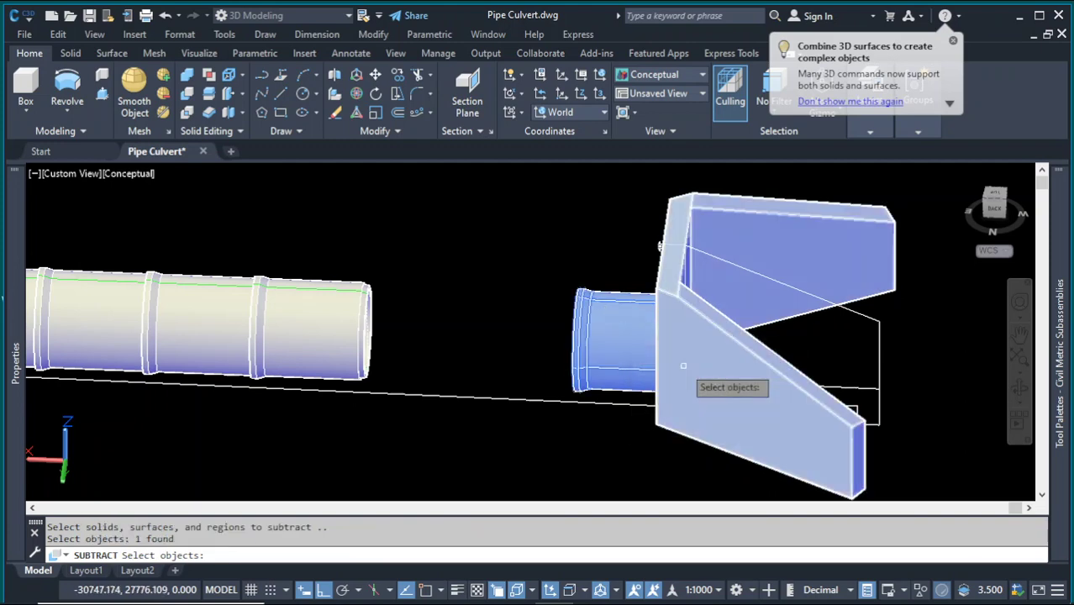
pyautogui.press('Return')
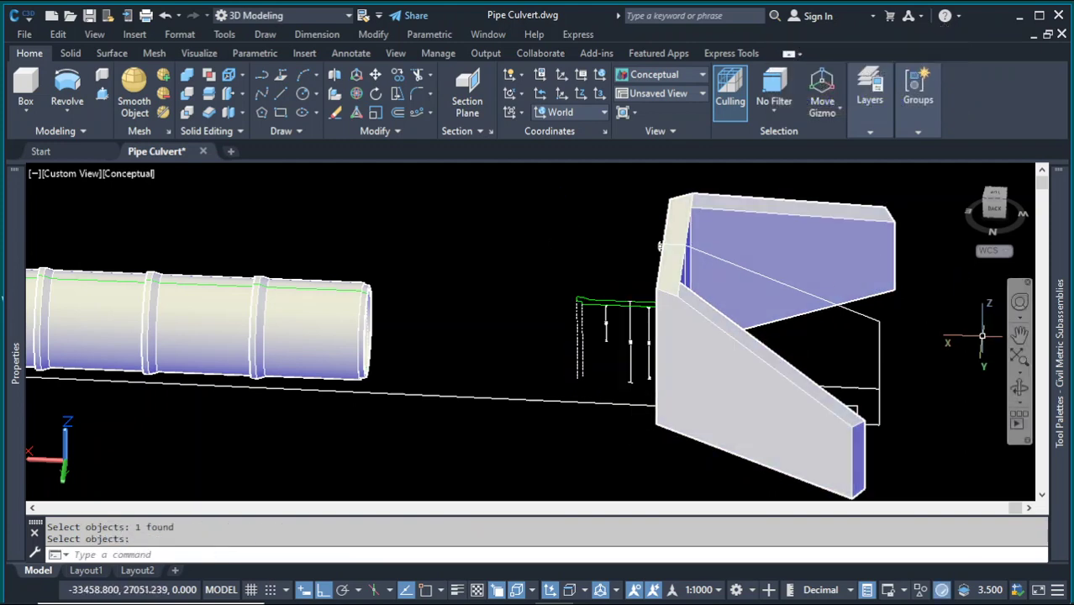
# - Presspull the circular core left inside the headwall's ring-shaped cut through the wall's full thickness to open the pipe hole
pyautogui.click(1020, 388)
pyautogui.moveTo(739, 336); pyautogui.dragTo(364, 432)
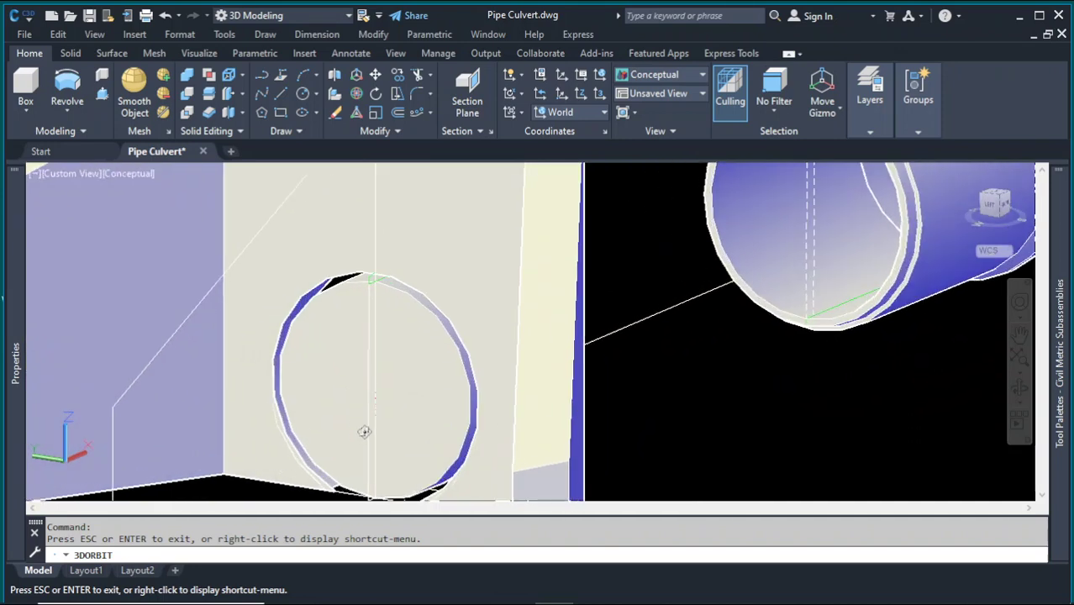
pyautogui.moveTo(418, 380); pyautogui.dragTo(479, 330)
pyautogui.press('Escape')
pyautogui.scroll(3, 386, 371)
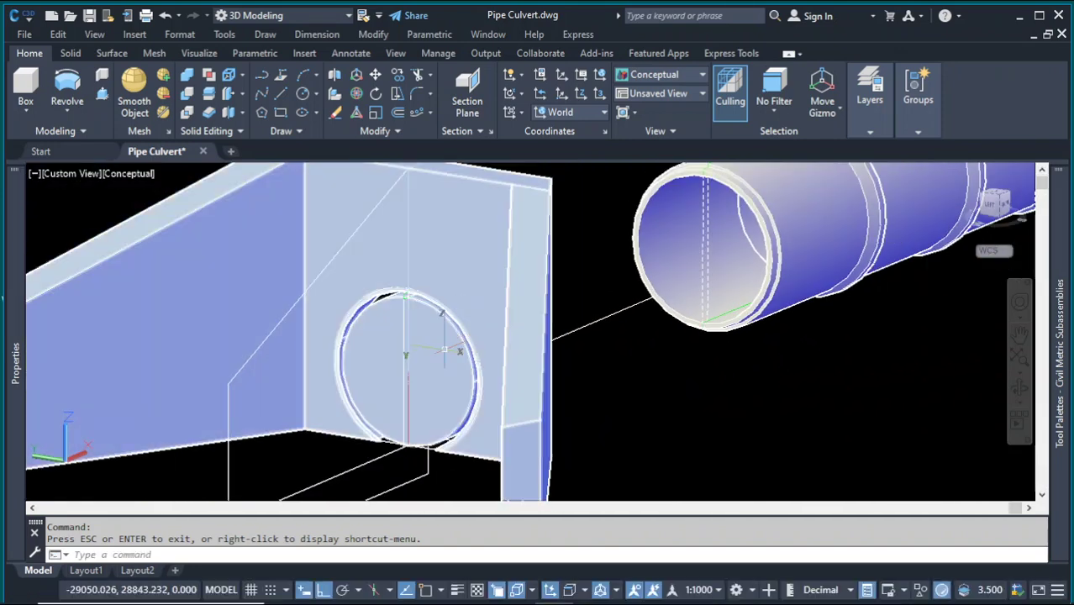
pyautogui.scroll(-5, 386, 371)
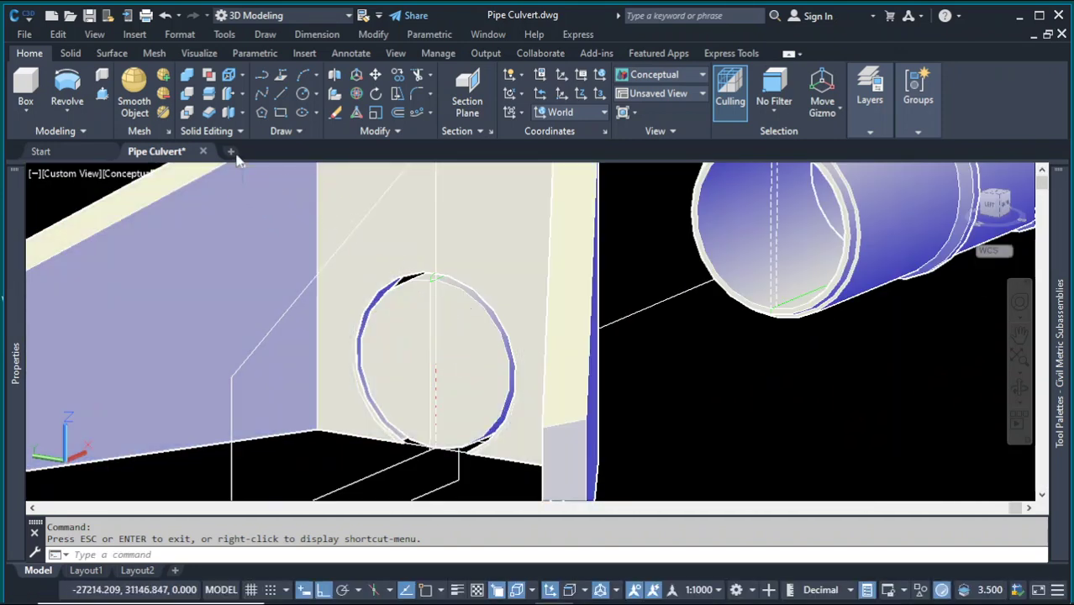
pyautogui.click(71, 54)
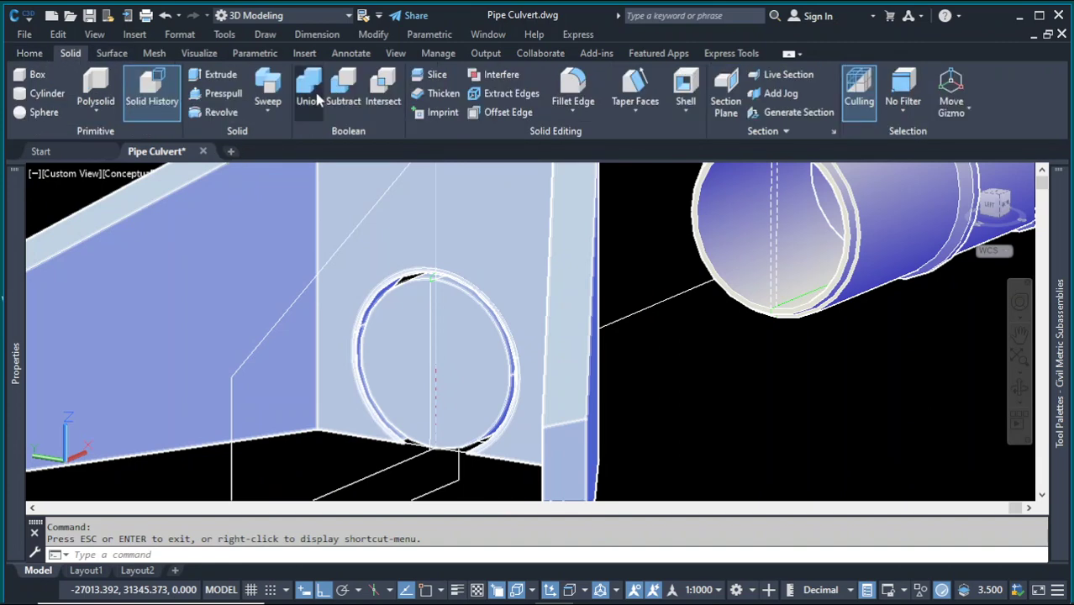
pyautogui.click(239, 98)
pyautogui.click(459, 358)
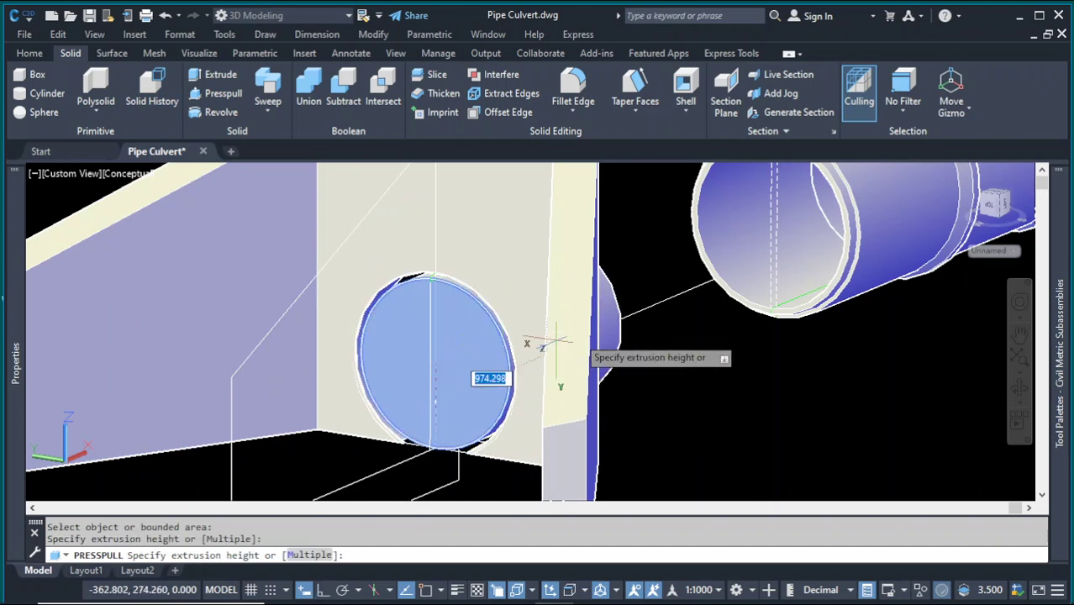
pyautogui.click(643, 309)
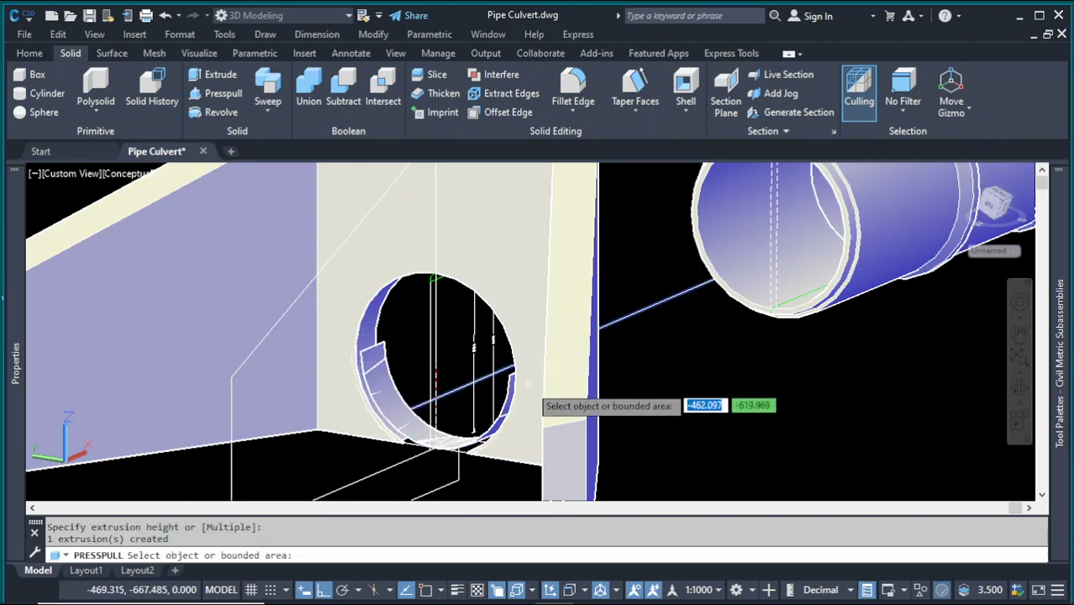
pyautogui.press('Return')
# - Examine the lower edge of the headwall's pipe opening from underneath
pyautogui.scroll(-4, 528, 384)
pyautogui.click(1019, 396)
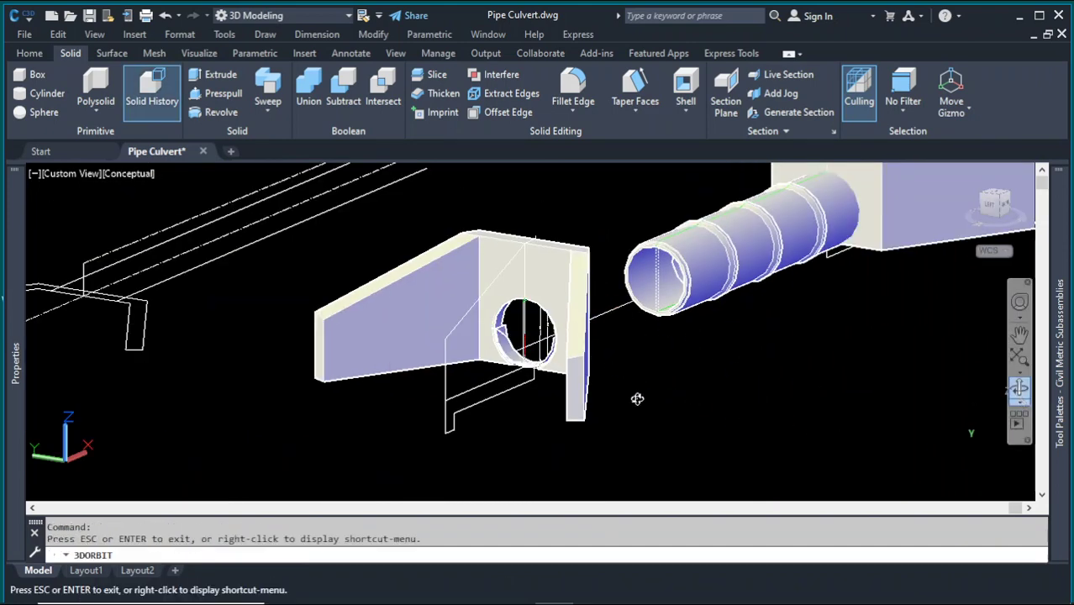
pyautogui.moveTo(635, 401); pyautogui.dragTo(617, 342)
pyautogui.scroll(10, 546, 295)
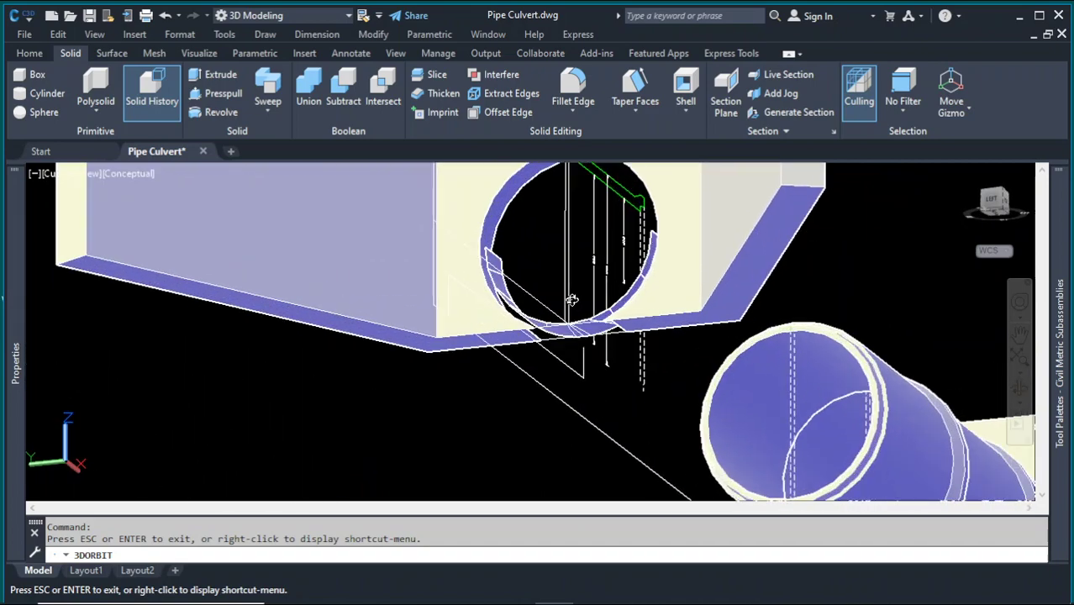
pyautogui.moveTo(546, 295); pyautogui.dragTo(568, 427)
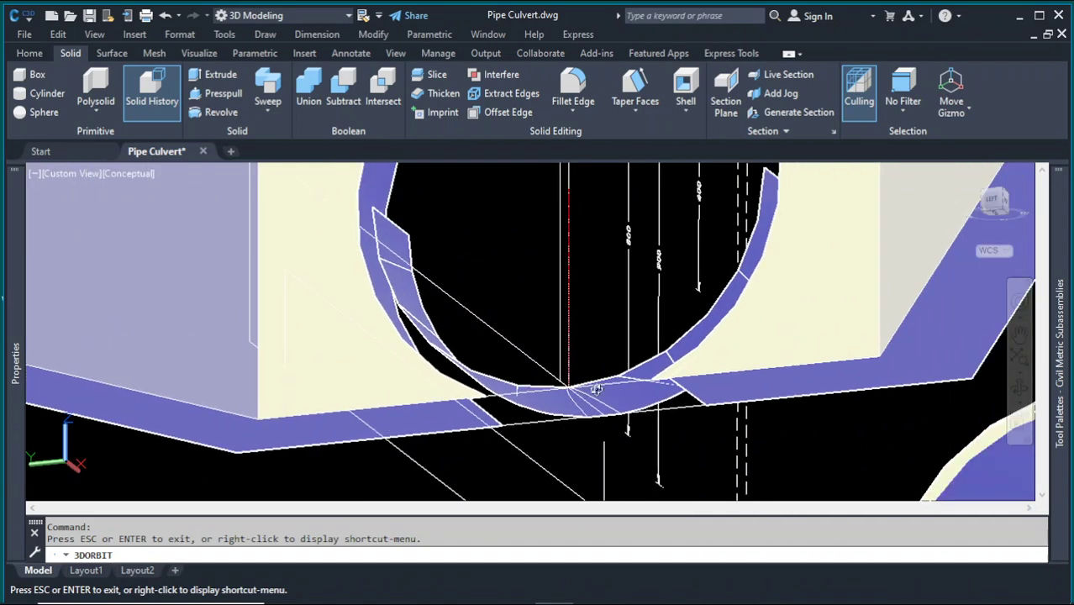
pyautogui.press('Escape')
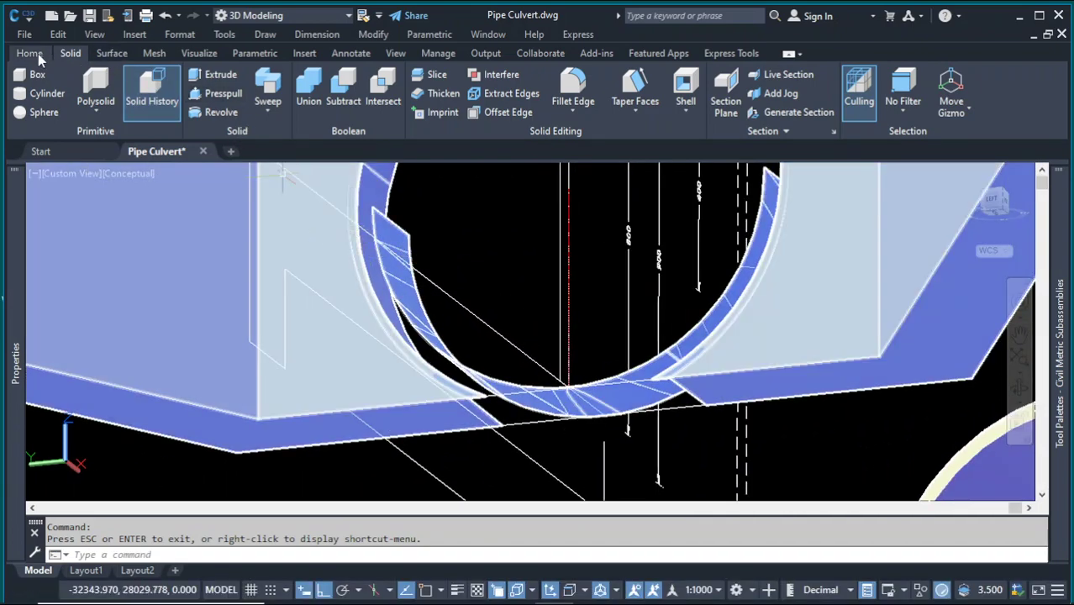
# - Try to delete two faces at the bottom of the curved strip left inside the headwall's pipe opening with Delete Faces
pyautogui.click(30, 53)
pyautogui.click(243, 97)
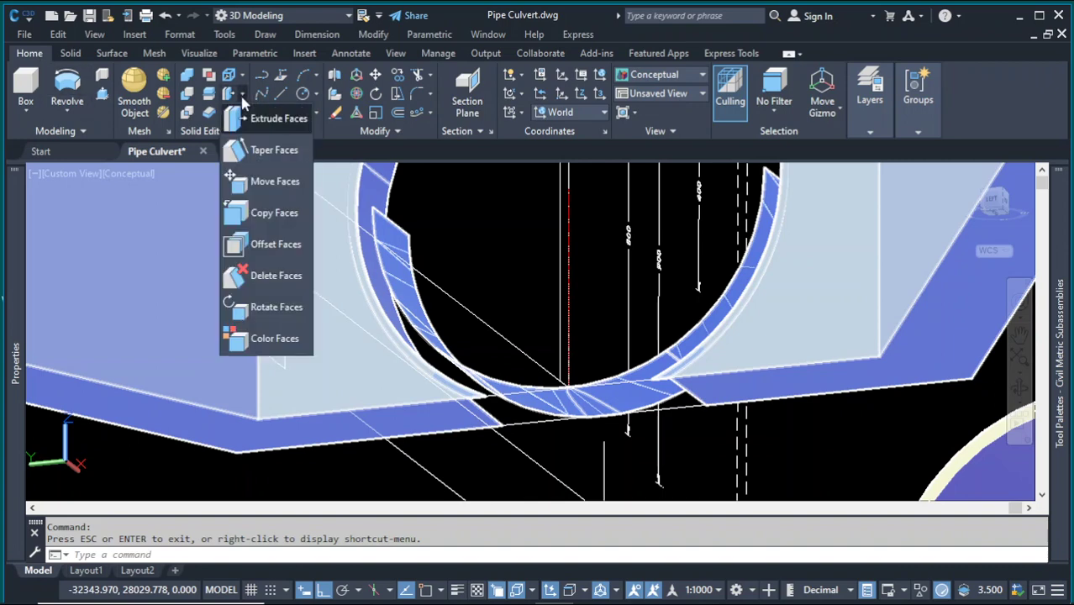
pyautogui.click(269, 278)
pyautogui.scroll(1, 639, 446)
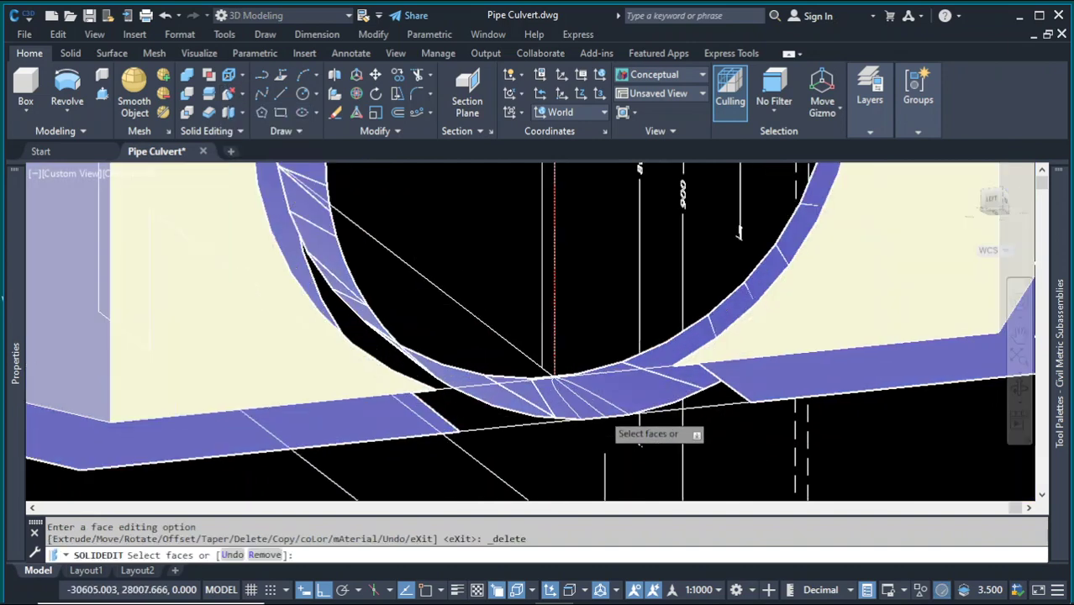
pyautogui.scroll(1, 636, 380)
pyautogui.click(640, 378)
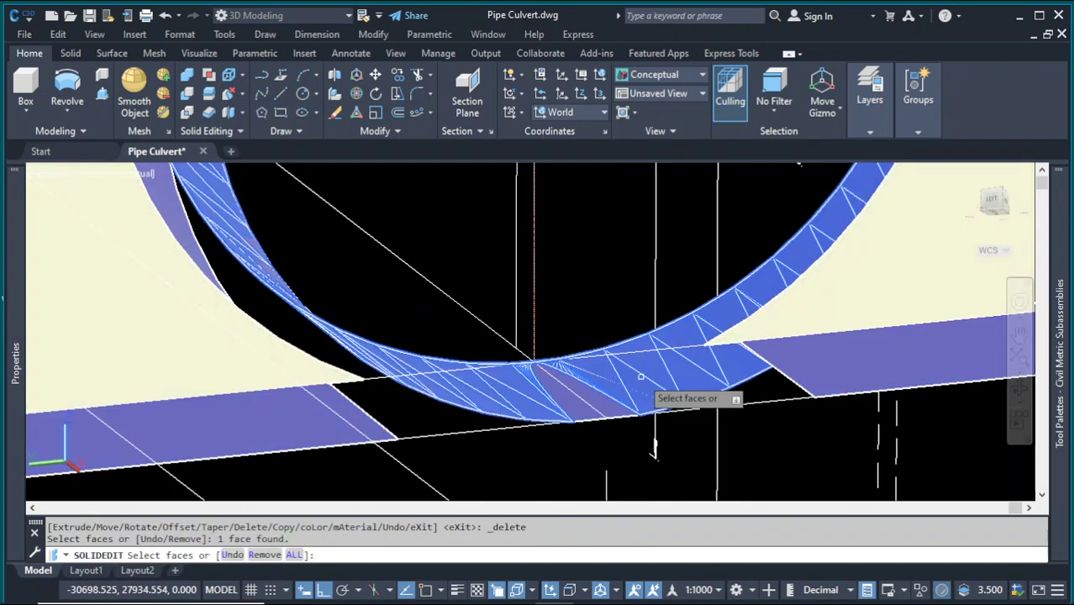
pyautogui.click(600, 402)
pyautogui.scroll(-3, 472, 412)
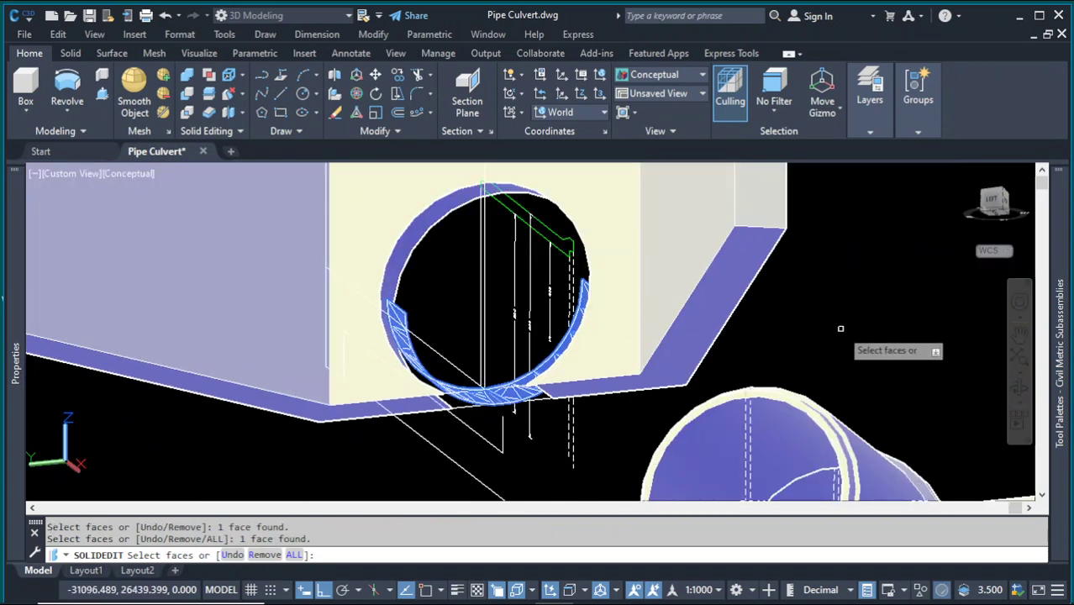
pyautogui.press('Return')
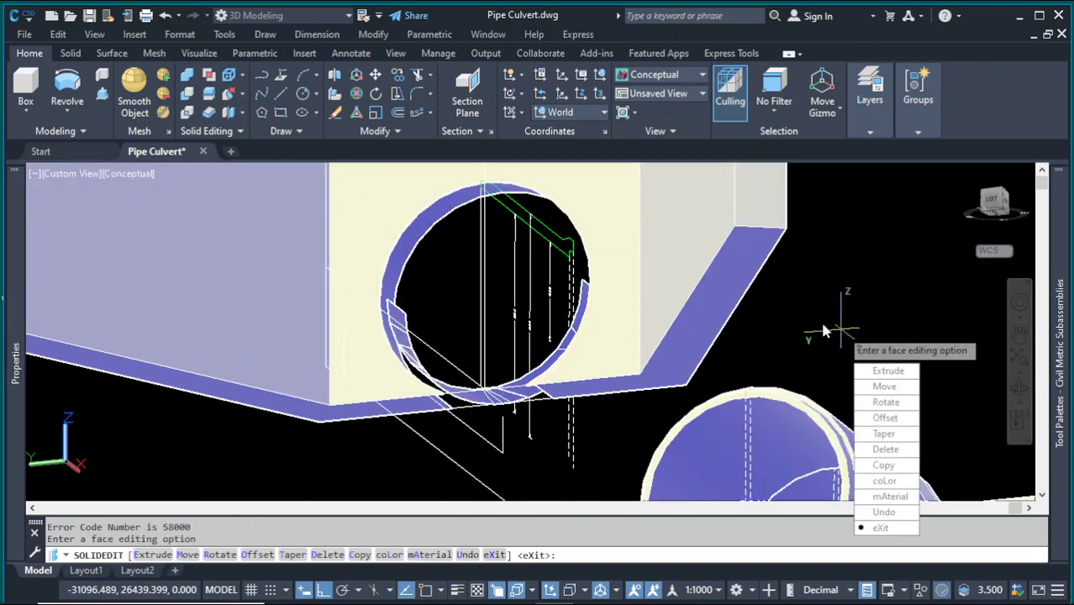
pyautogui.press('Escape')
pyautogui.press('Escape')
# - Delete a single face on the underside of the curved strip left inside the headwall's pipe opening
pyautogui.scroll(4, 446, 378)
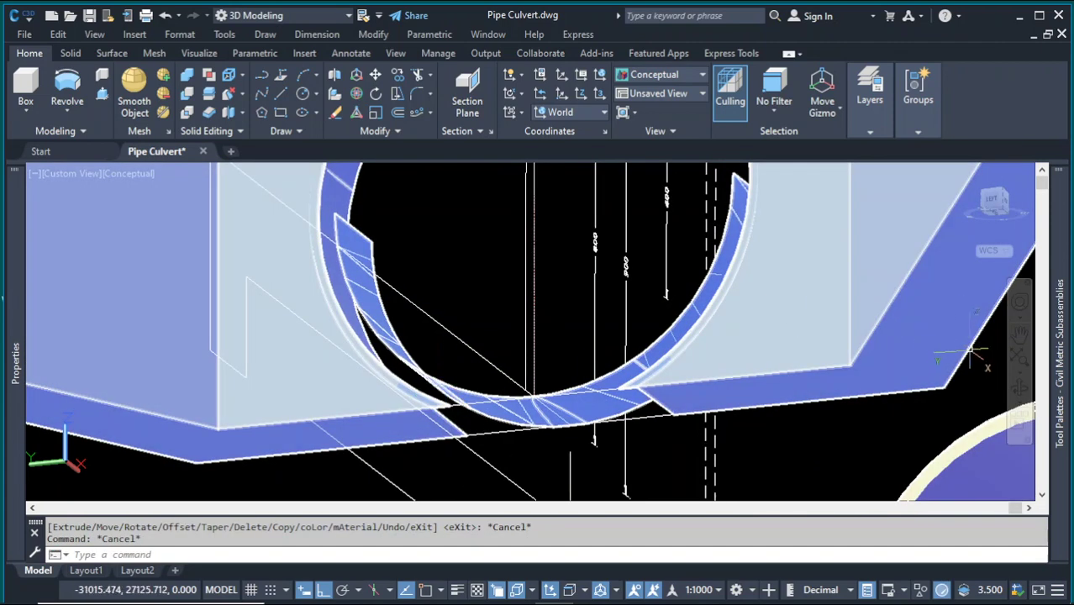
pyautogui.click(565, 288)
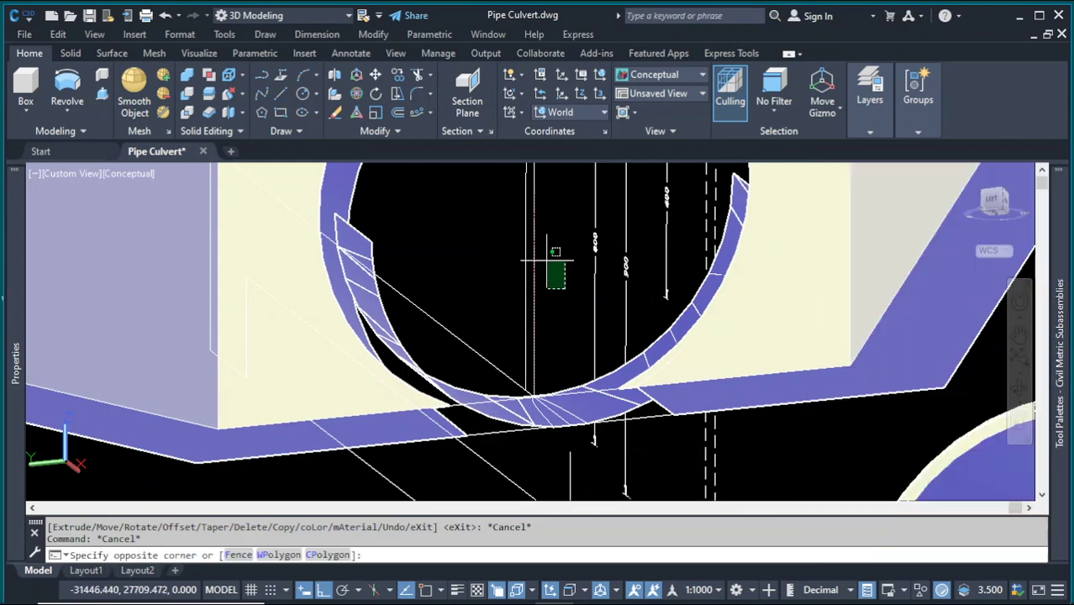
pyautogui.click(556, 252)
pyautogui.click(1019, 388)
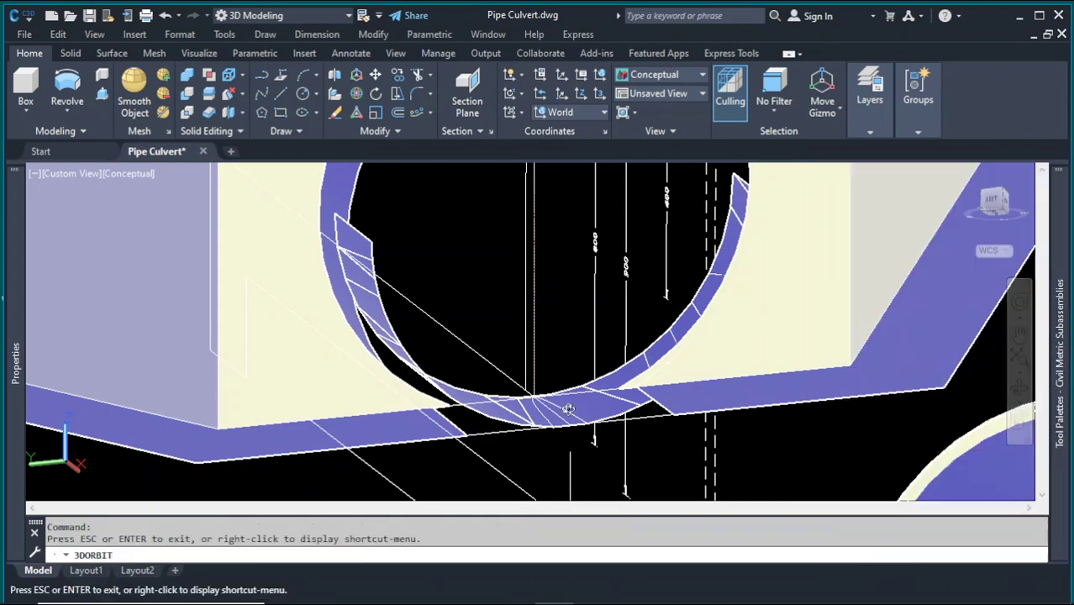
pyautogui.moveTo(966, 383); pyautogui.dragTo(512, 333)
pyautogui.scroll(2, 515, 338)
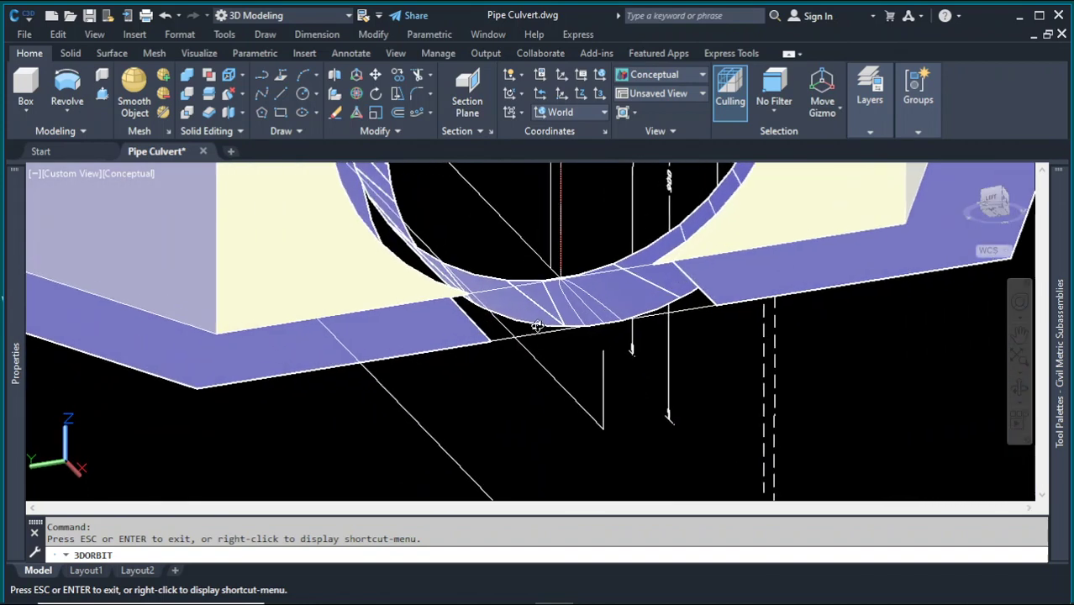
pyautogui.press('Escape')
pyautogui.click(230, 95)
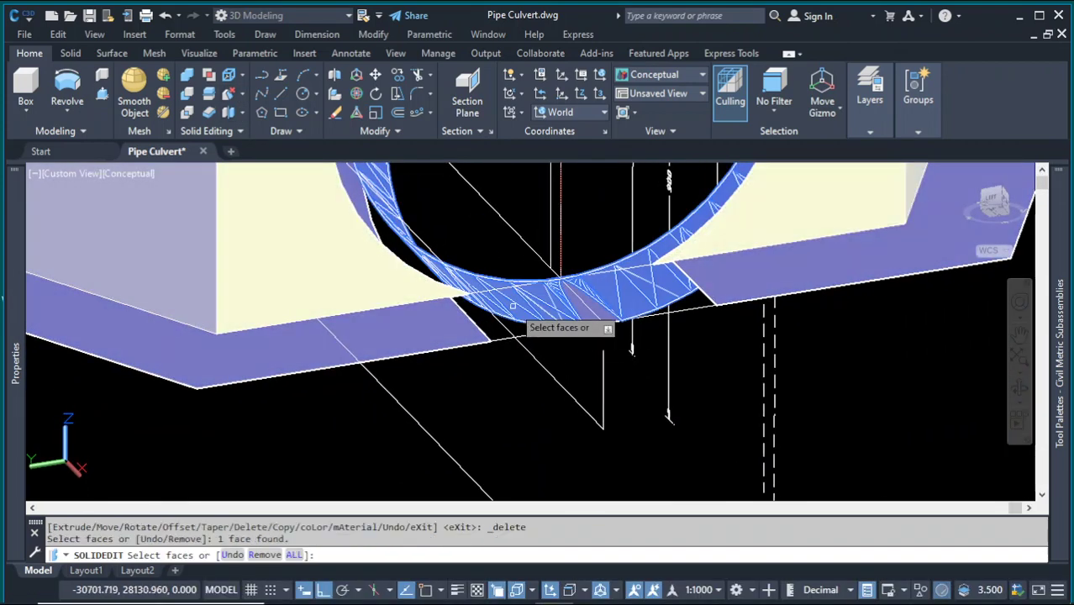
pyautogui.press('Return')
pyautogui.press('Escape')
pyautogui.press('Escape')
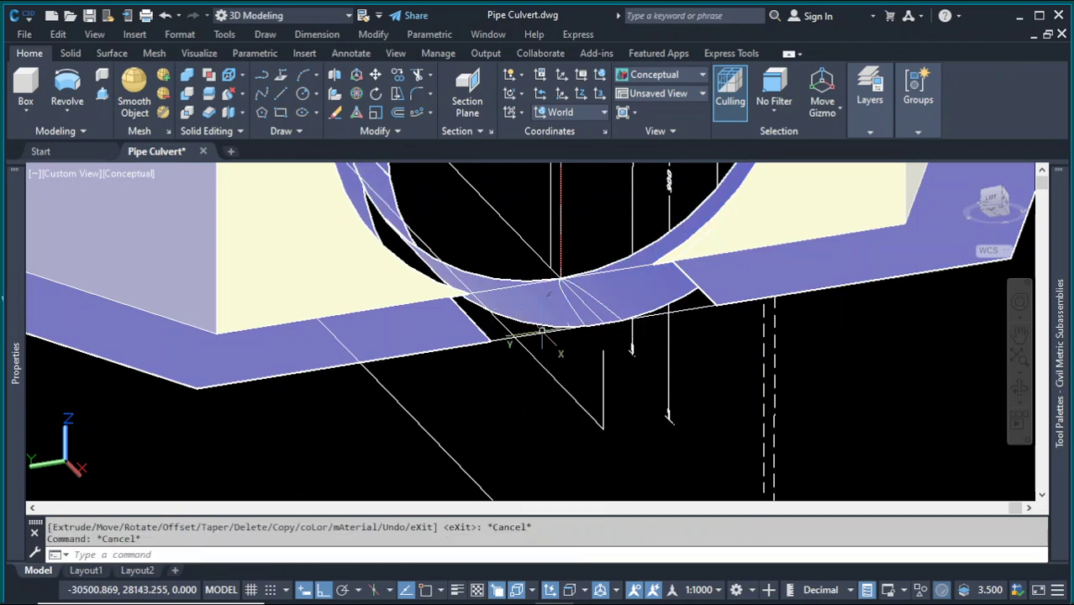
# - Examine the headwall solid and the curved strip left in its pipe opening from the front and close up
pyautogui.click(536, 306)
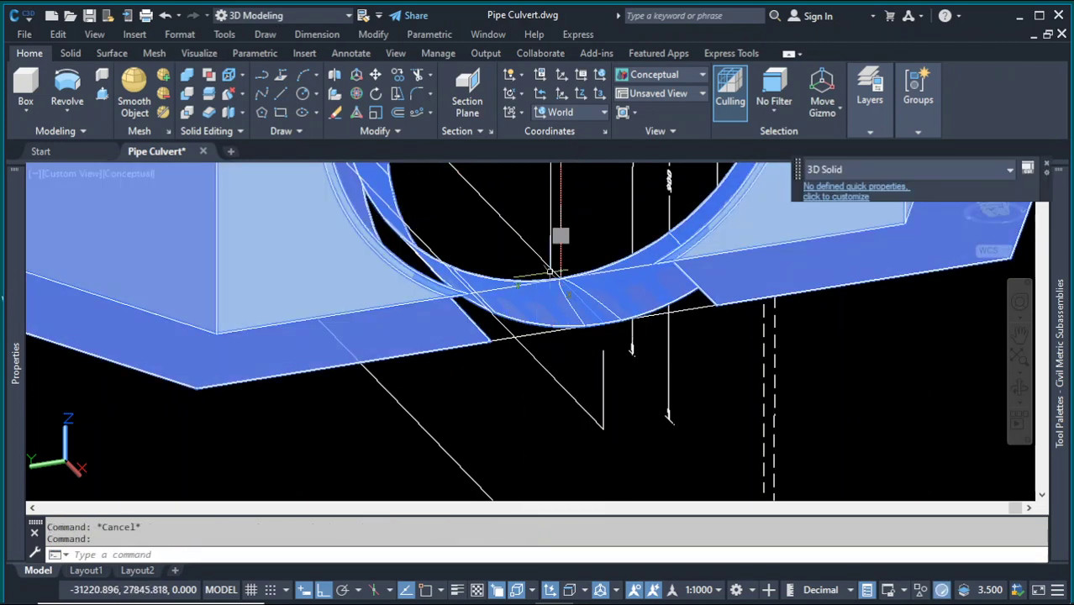
pyautogui.scroll(-3, 552, 272)
pyautogui.click(1020, 390)
pyautogui.moveTo(723, 336); pyautogui.dragTo(606, 302)
pyautogui.press('Escape')
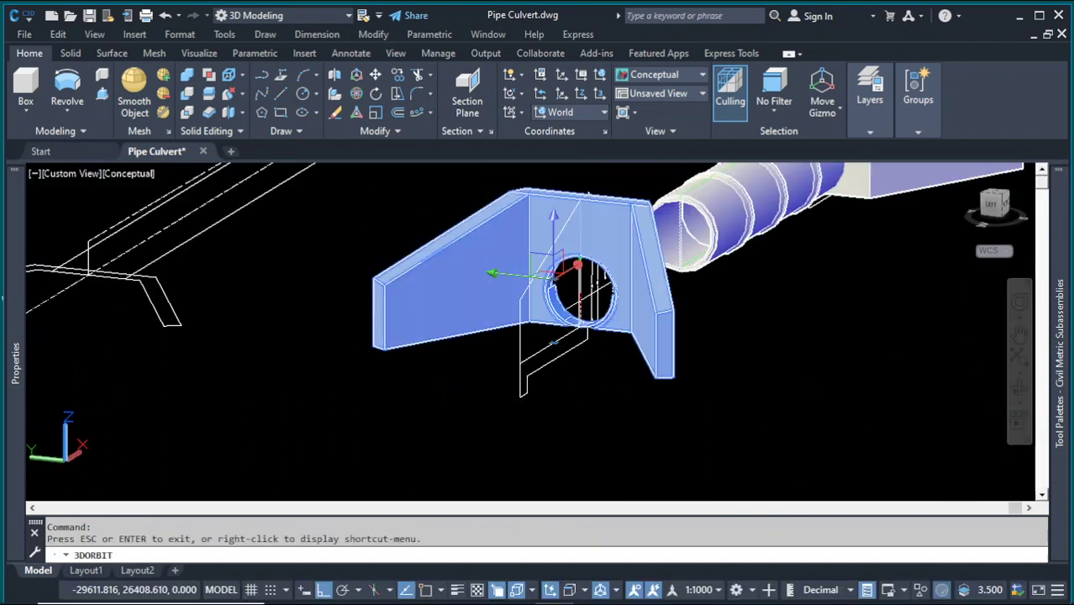
pyautogui.scroll(6, 619, 311)
pyautogui.scroll(-5, 459, 335)
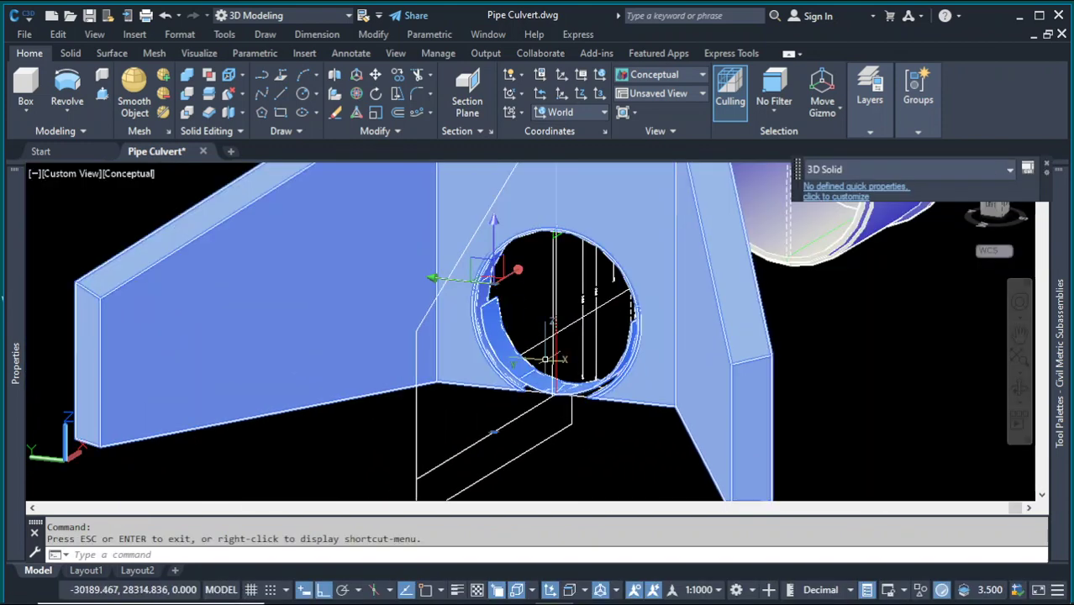
pyautogui.press('Escape')
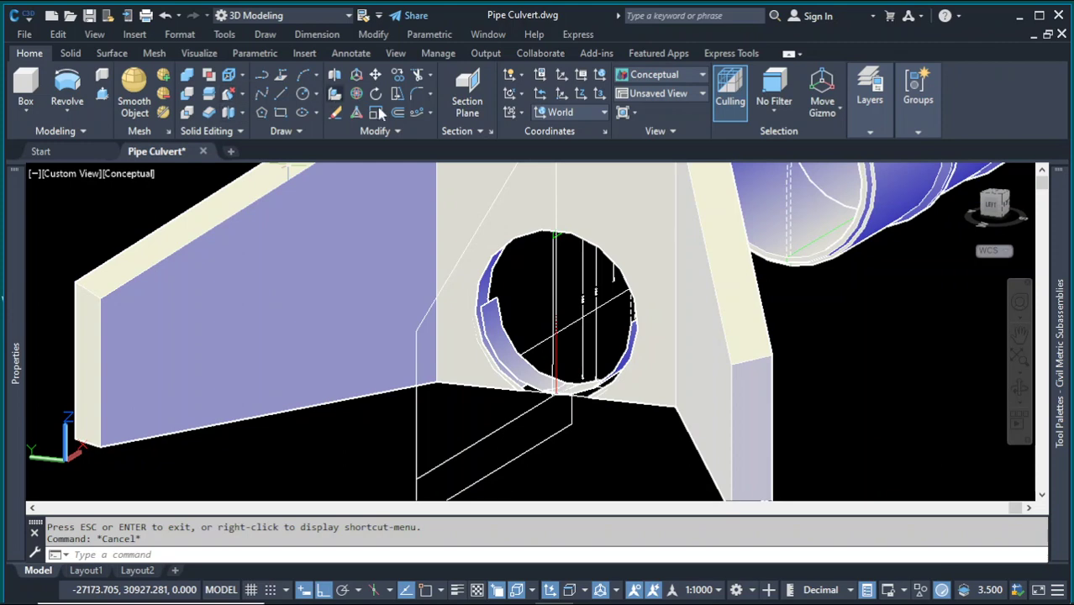
pyautogui.scroll(-5, 732, 449)
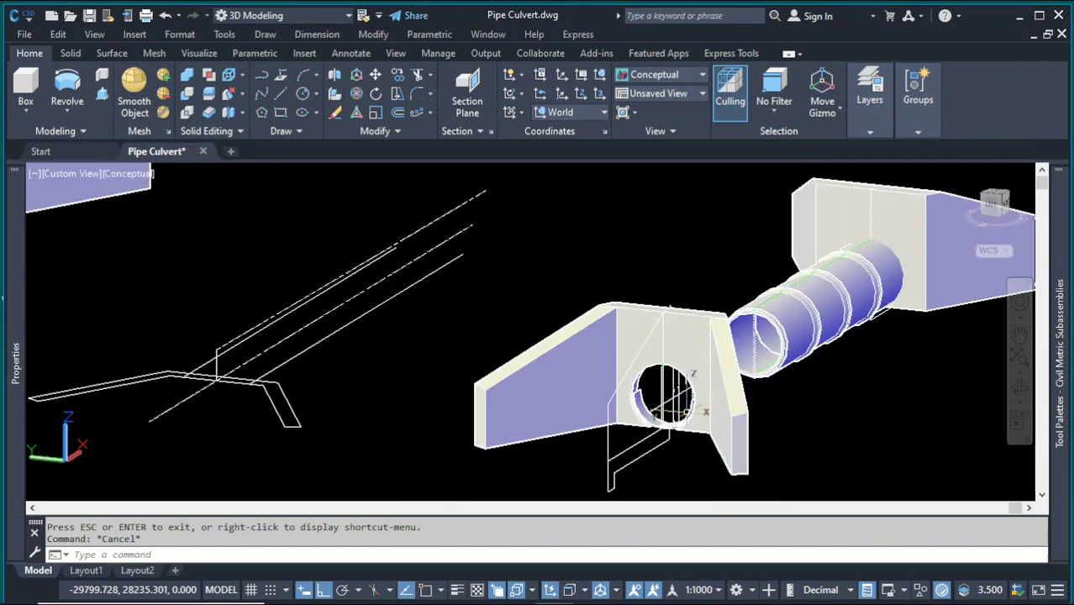
pyautogui.scroll(3, 706, 412)
pyautogui.scroll(4, 582, 432)
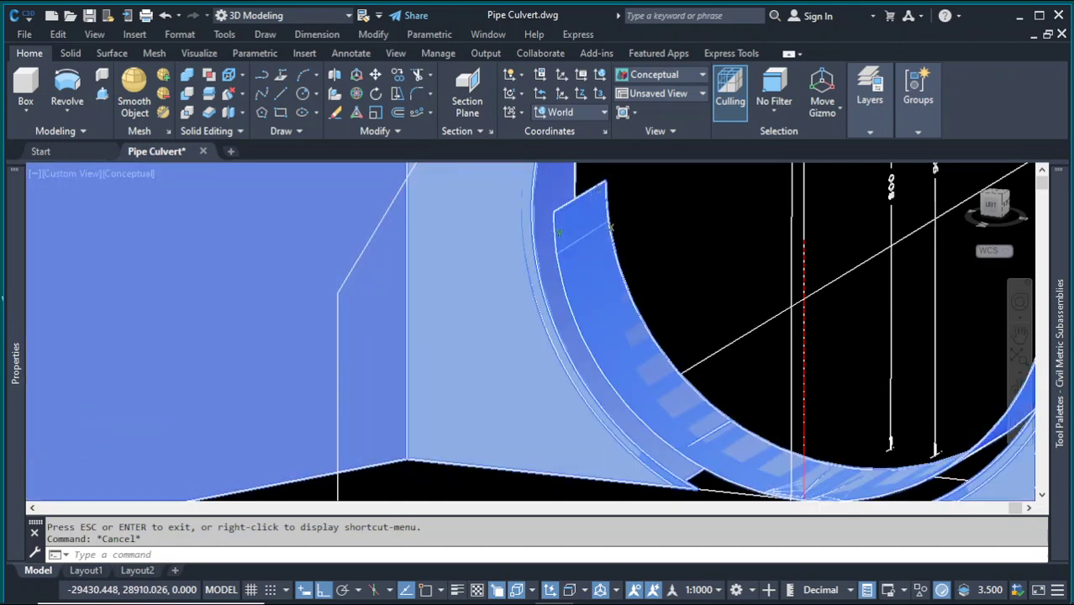
# - Separate the copied headwall solid so the curved strip in its pipe opening becomes an independent solid
pyautogui.click(543, 229)
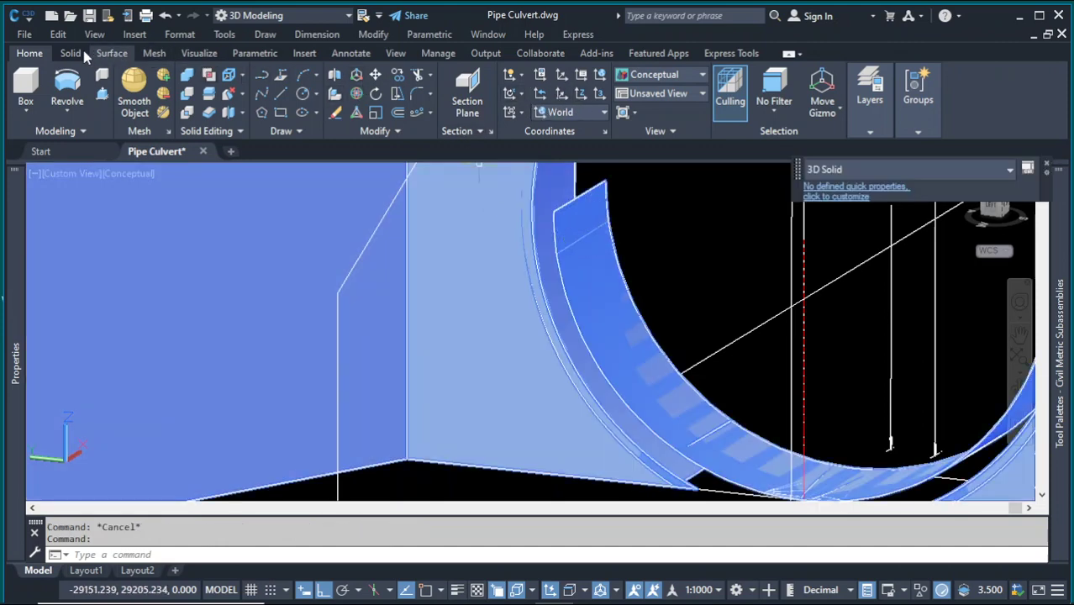
pyautogui.click(71, 53)
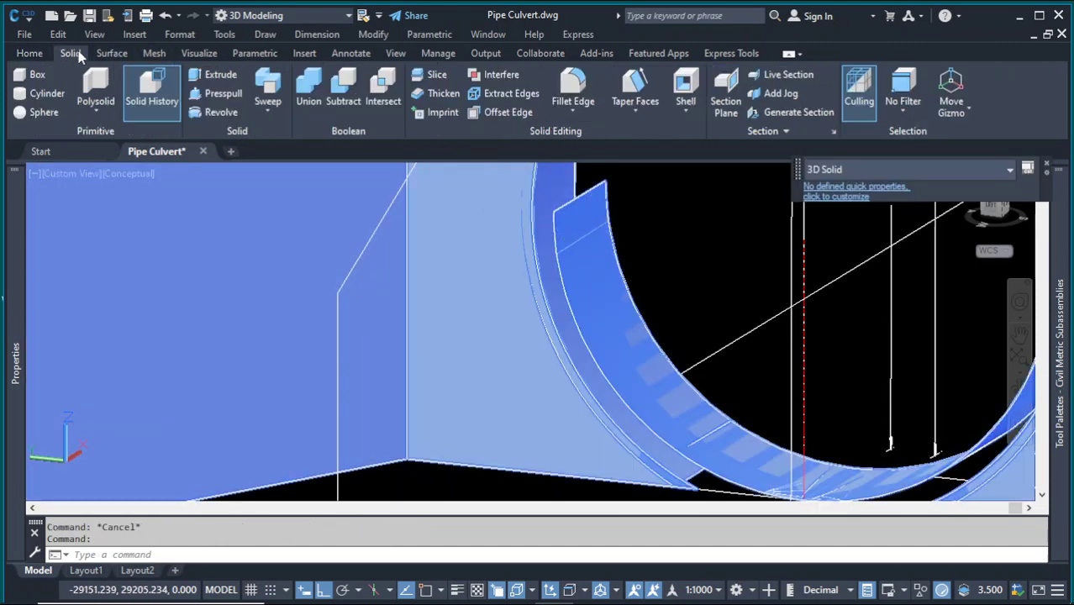
pyautogui.click(686, 115)
pyautogui.click(712, 203)
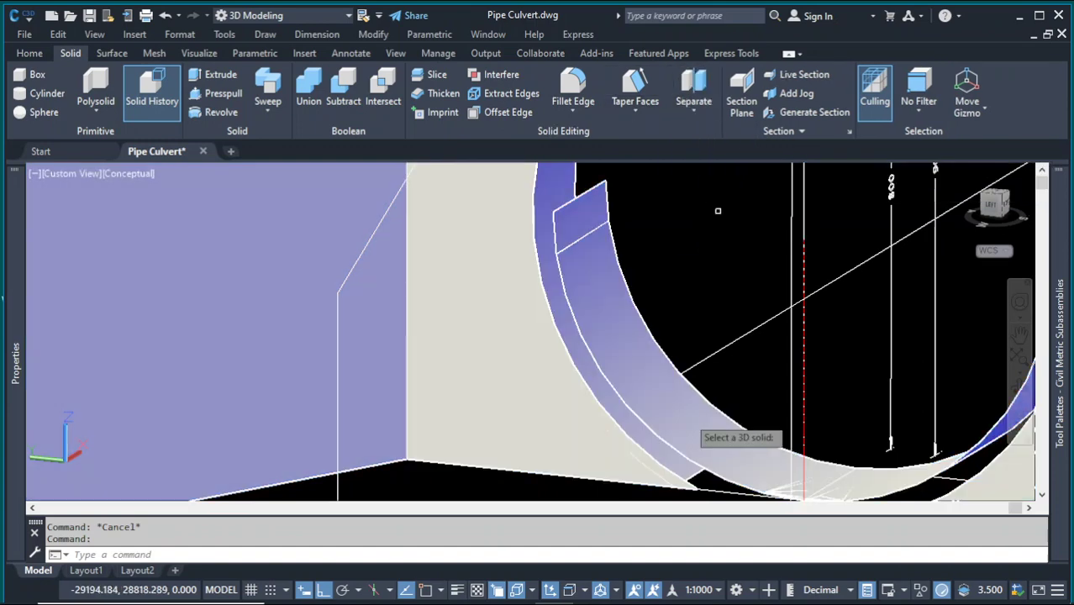
pyautogui.scroll(-5, 723, 421)
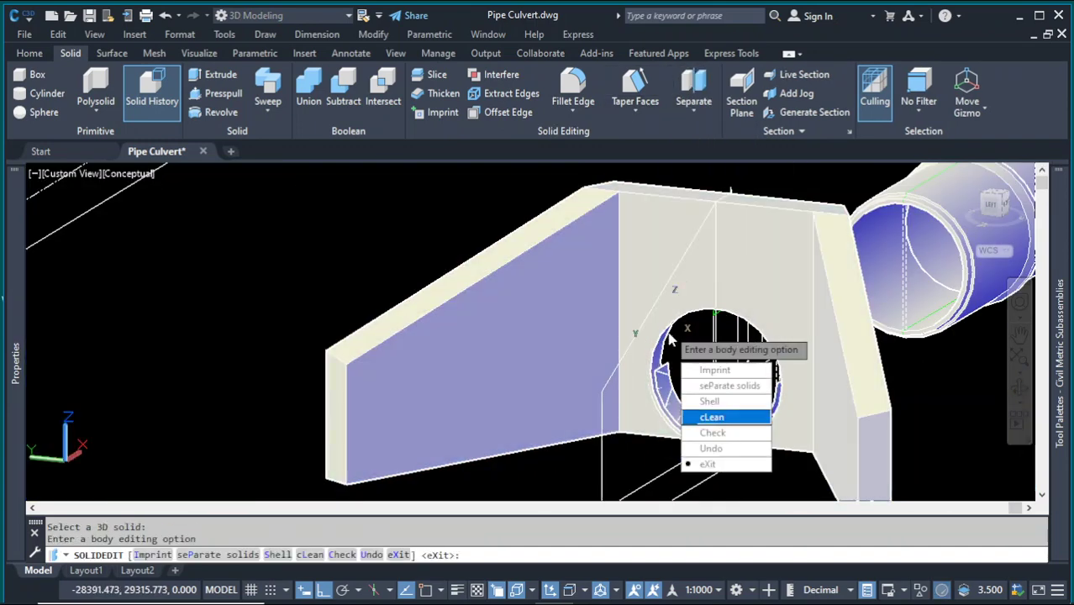
pyautogui.click(730, 386)
pyautogui.scroll(-3, 523, 338)
pyautogui.click(540, 296)
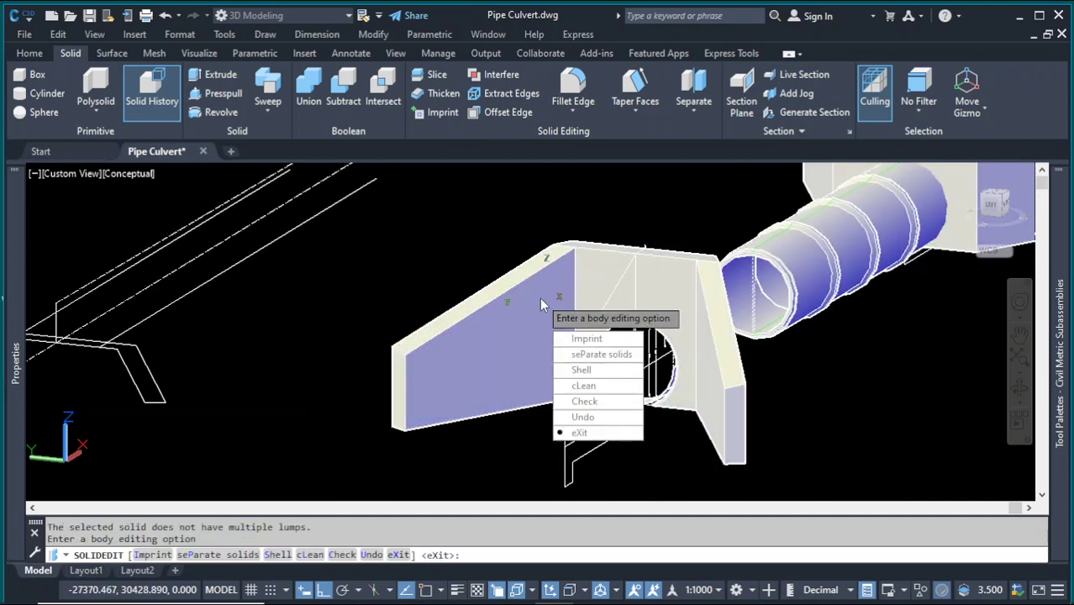
# - Clean the headwall solid and delete the separated curved strip left inside its pipe opening
pyautogui.click(586, 389)
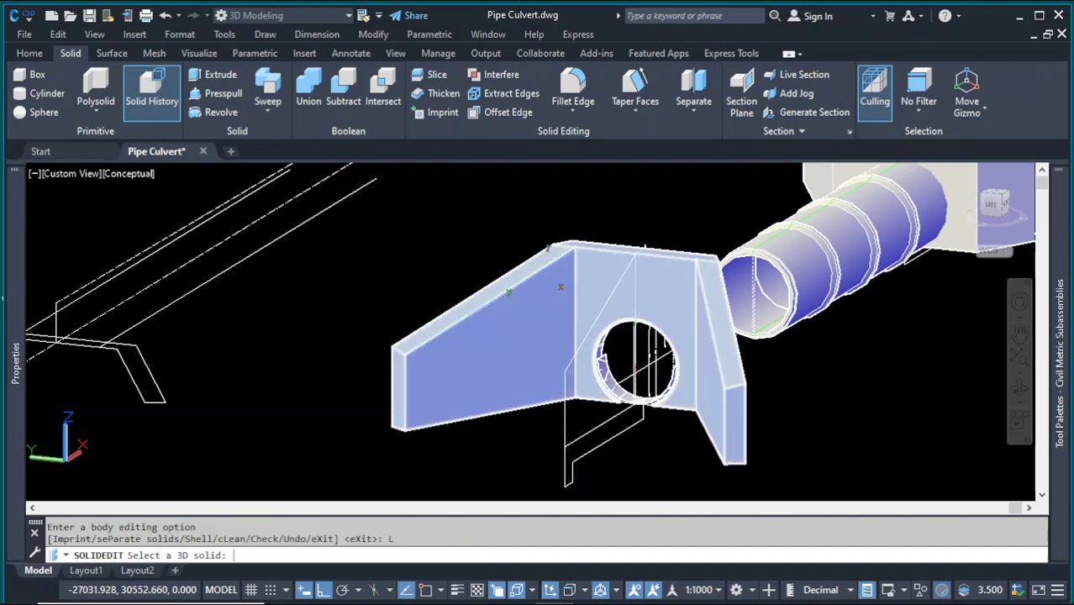
pyautogui.click(551, 280)
pyautogui.scroll(4, 631, 367)
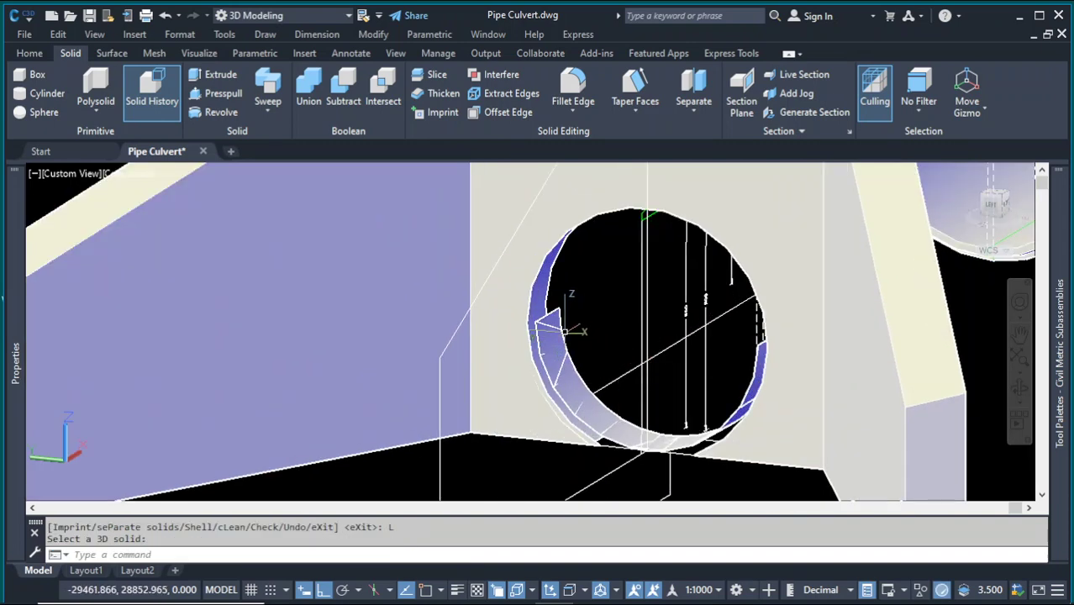
pyautogui.click(565, 330)
pyautogui.press('Delete')
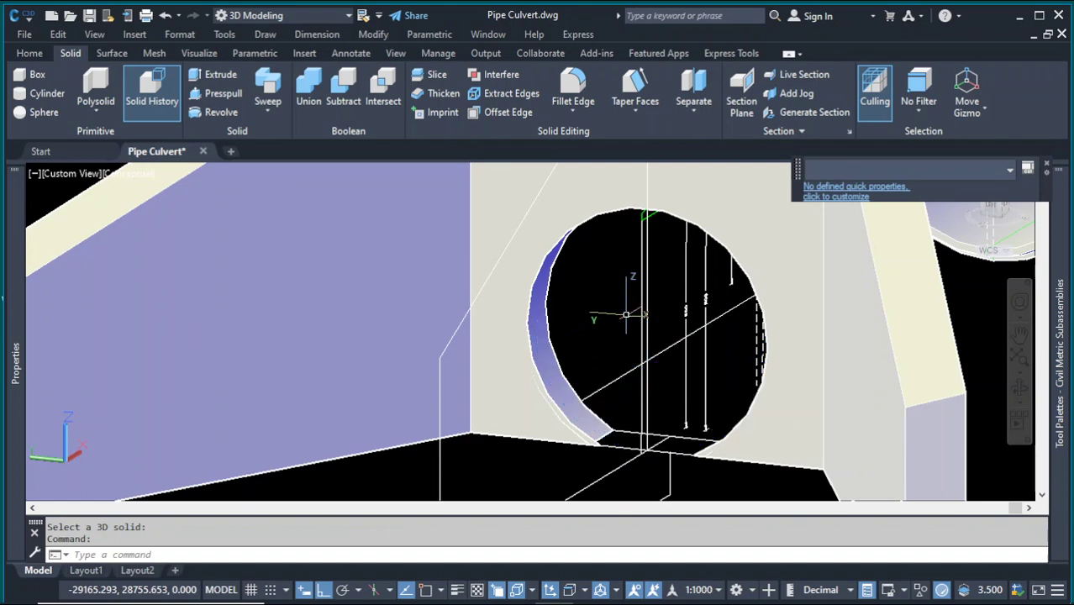
# - Move the cut headwall and wing wall from its top back corner onto the matching corner of the original culvert's headwall
pyautogui.scroll(-6, 632, 357)
pyautogui.scroll(-4, 715, 391)
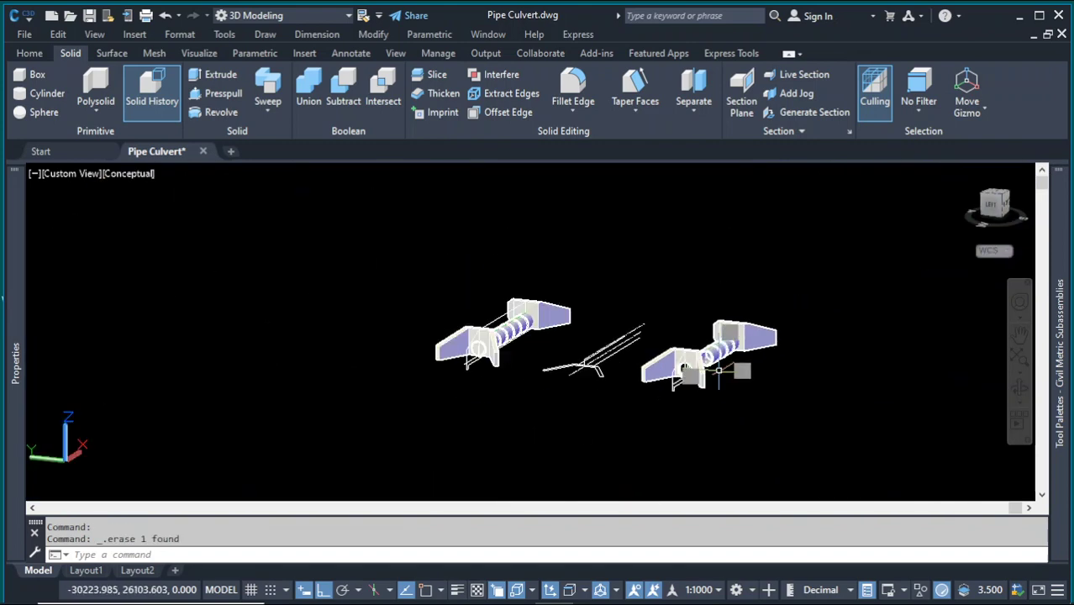
pyautogui.scroll(5, 639, 383)
pyautogui.click(700, 290)
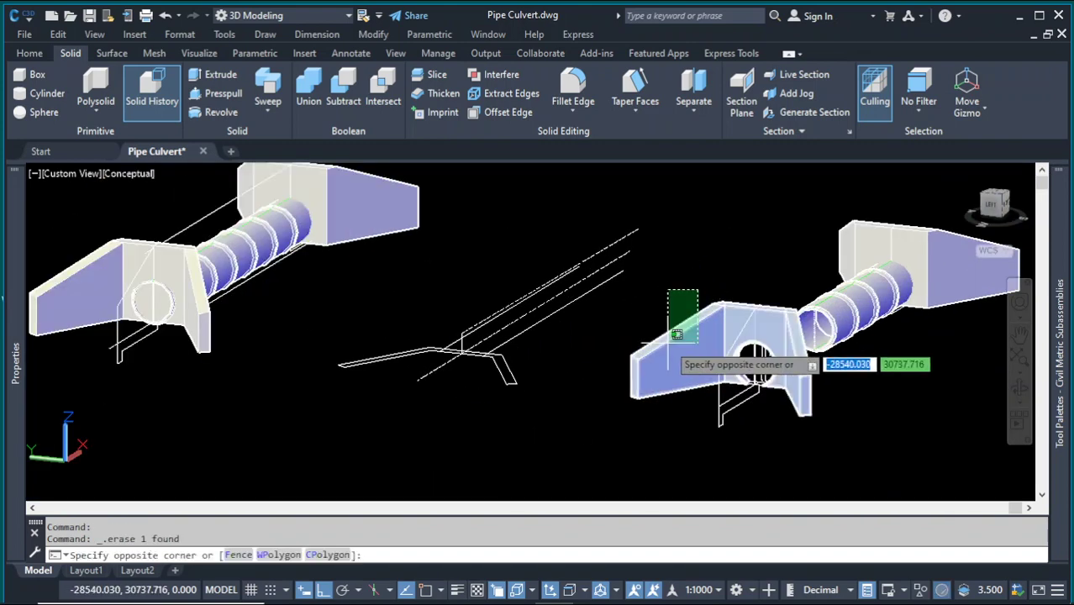
pyautogui.click(666, 348)
pyautogui.click(32, 54)
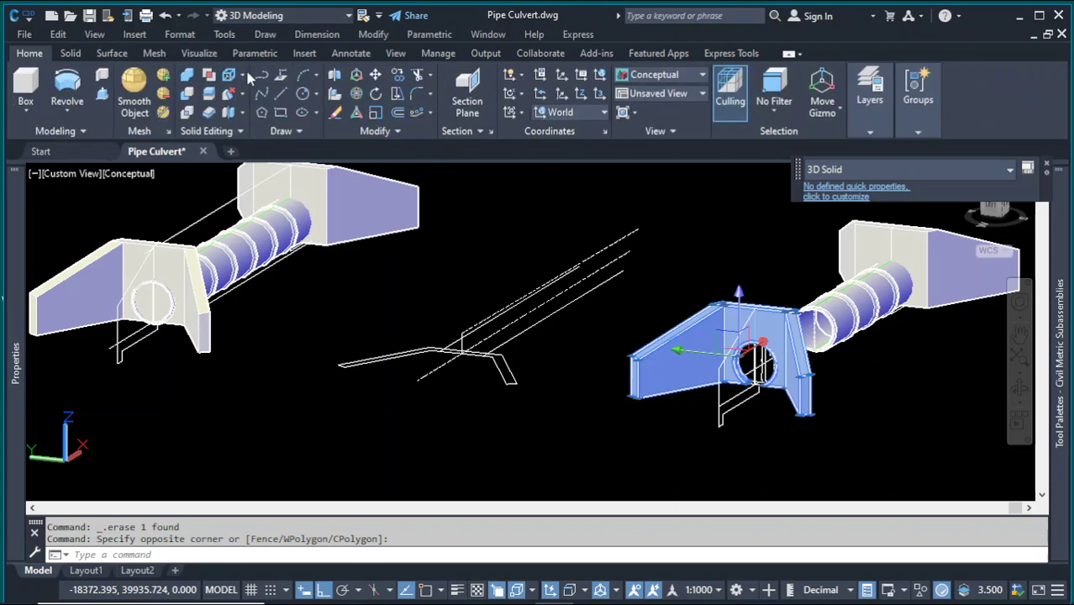
pyautogui.click(375, 75)
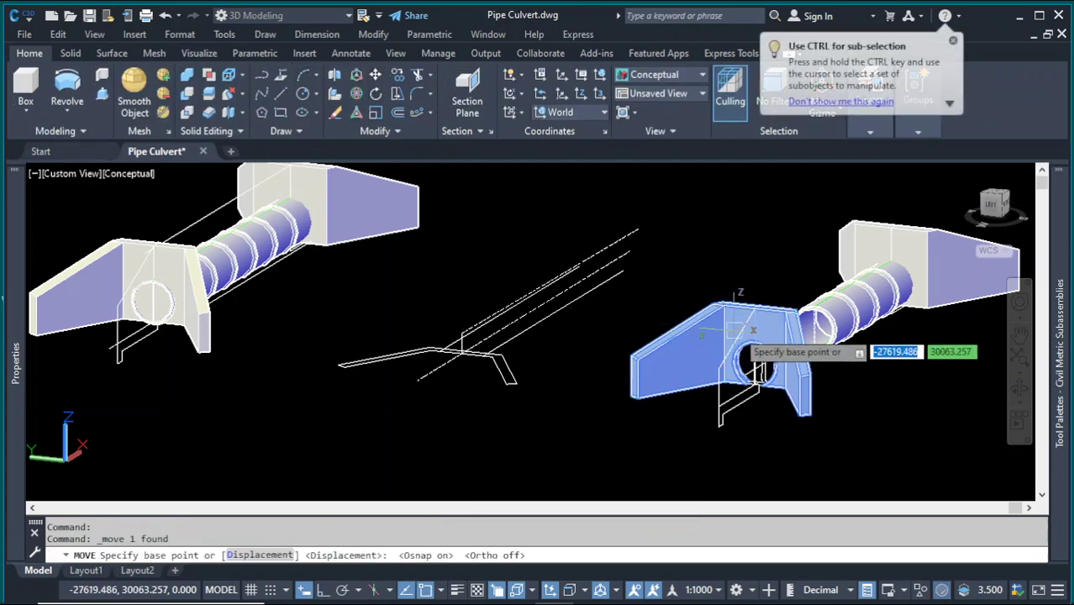
pyautogui.scroll(6, 698, 340)
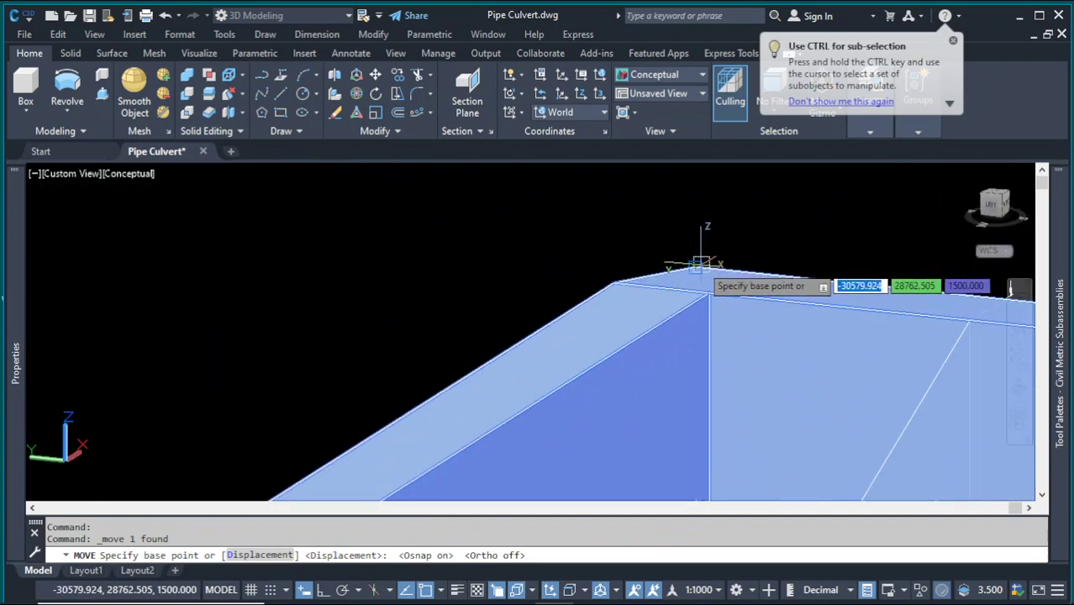
pyautogui.click(696, 267)
pyautogui.scroll(-8, 702, 337)
pyautogui.scroll(4, 588, 320)
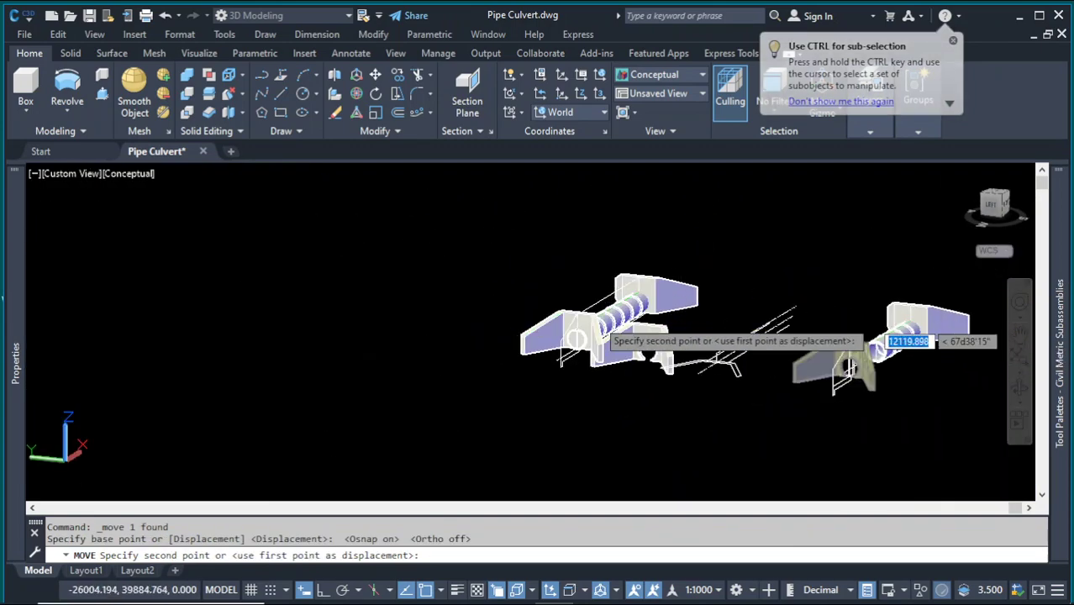
pyautogui.scroll(6, 533, 287)
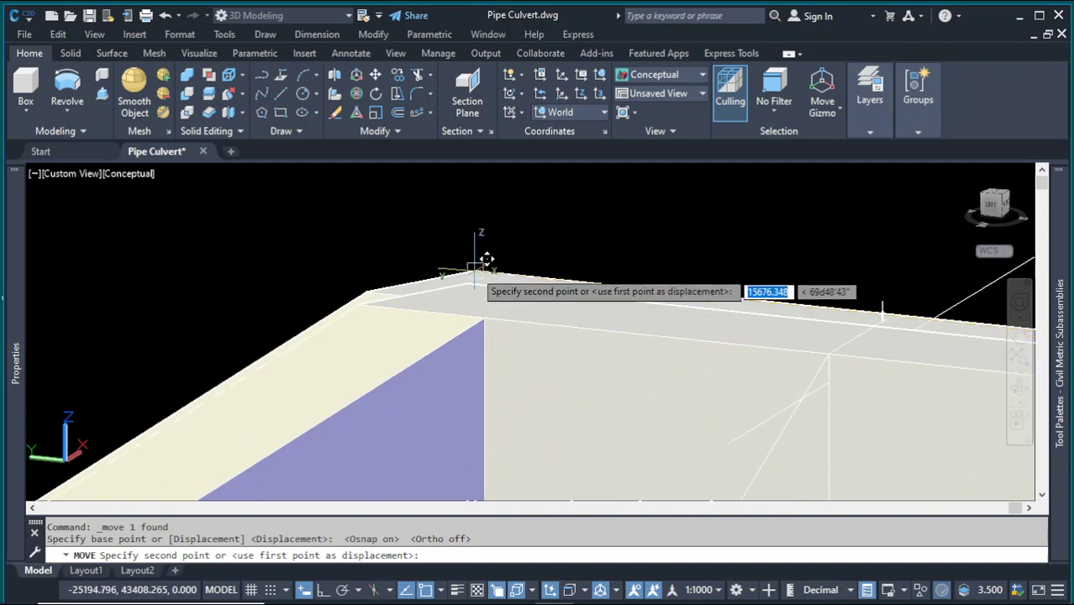
pyautogui.click(472, 244)
# - Delete the original uncut headwall and wing wall solid that overlaps the moved one
pyautogui.scroll(-6, 589, 345)
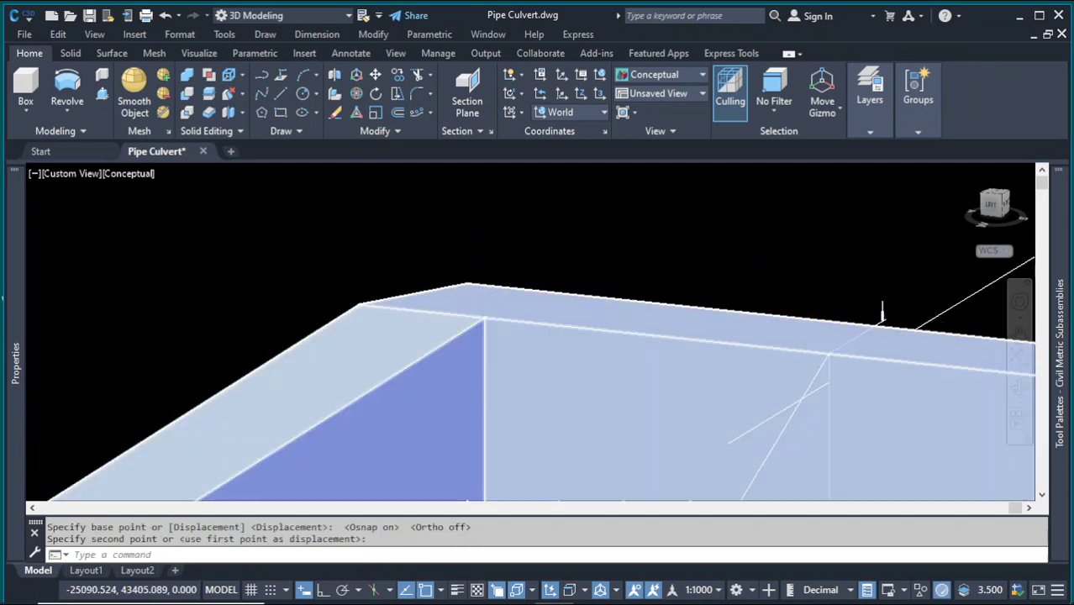
pyautogui.scroll(2, 582, 356)
pyautogui.click(570, 354)
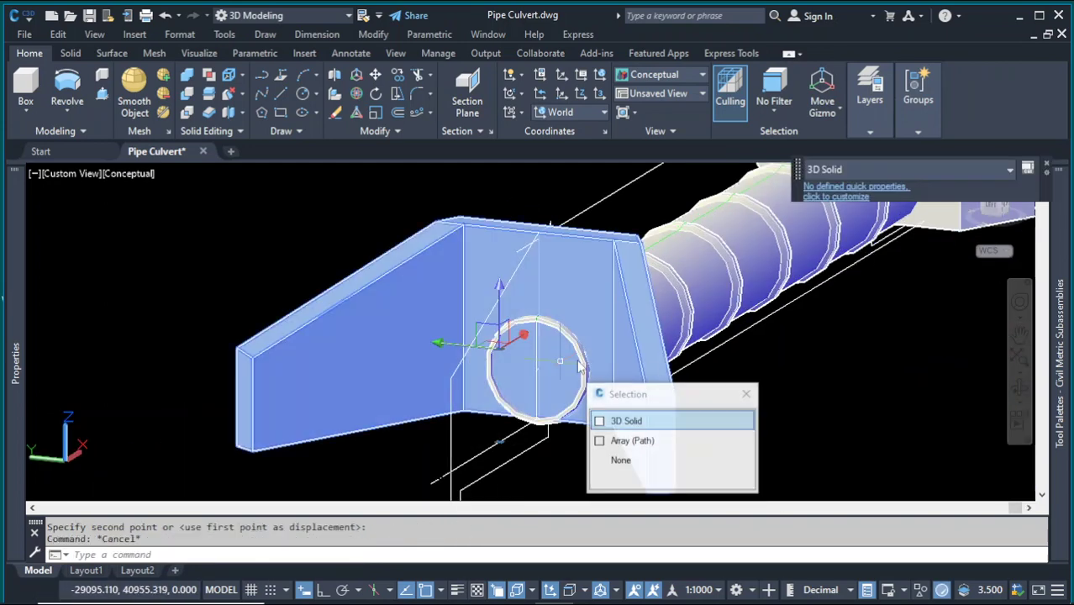
pyautogui.click(849, 359)
pyautogui.press('Delete')
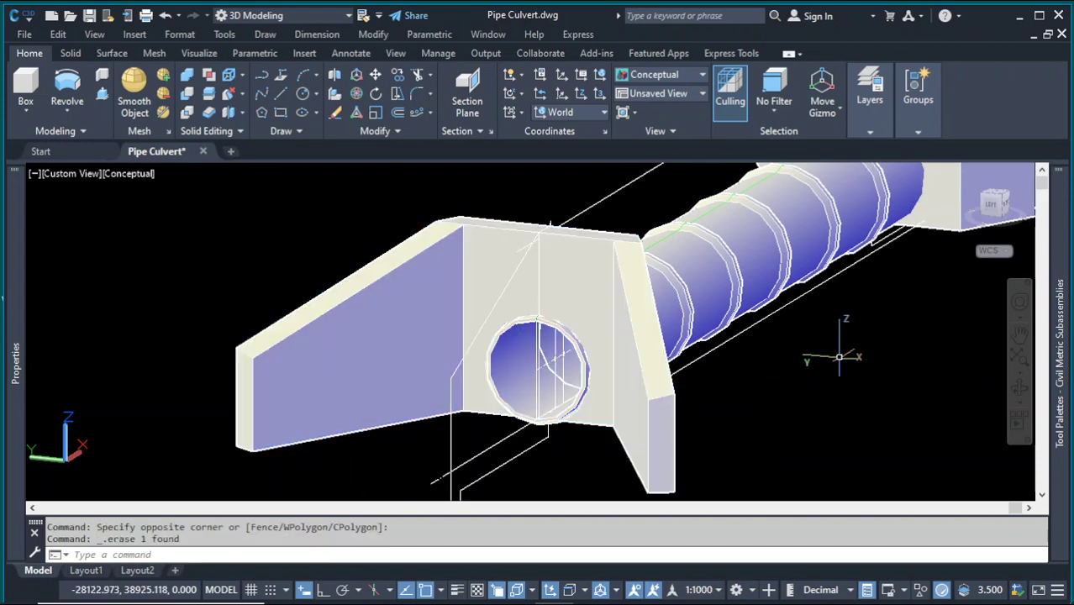
# - Delete the copied culvert's pipe segments beyond the one that adjoins the remaining headwall
pyautogui.scroll(-3, 538, 402)
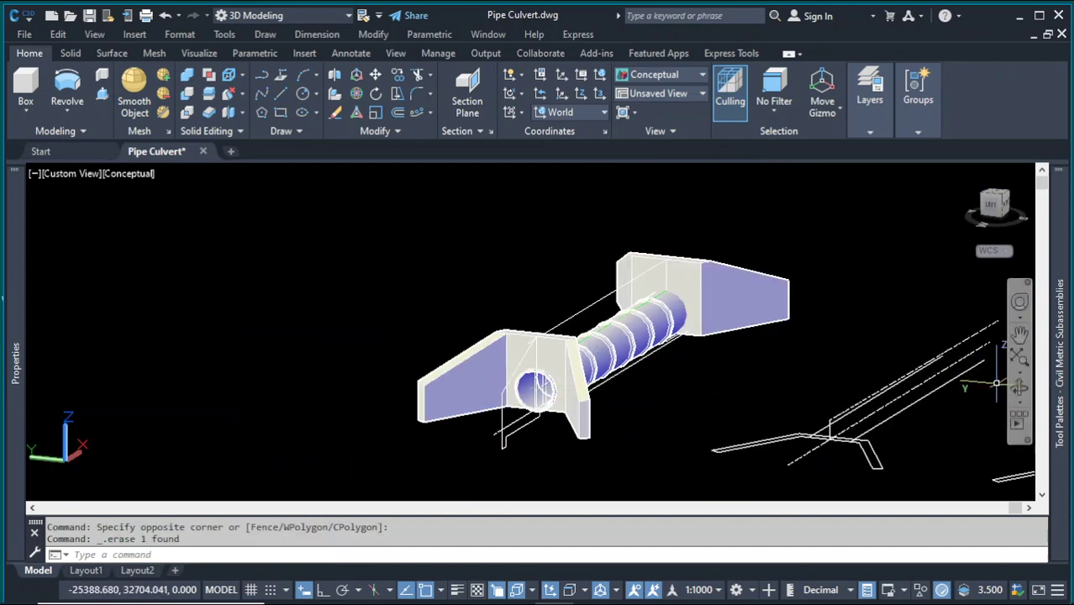
pyautogui.scroll(5, 437, 395)
pyautogui.scroll(-5, 409, 404)
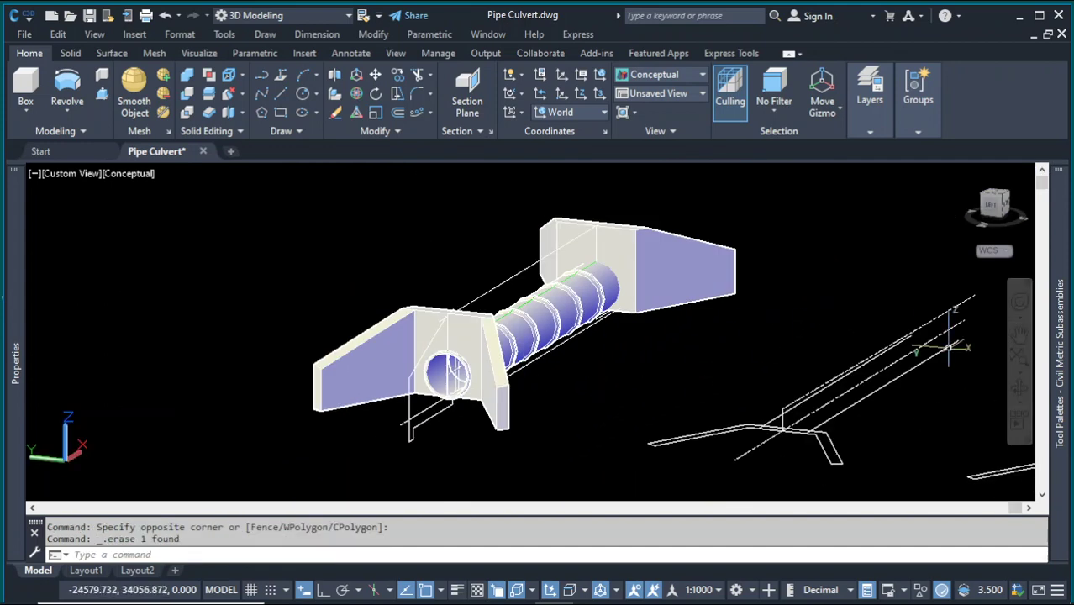
pyautogui.scroll(-4, 596, 373)
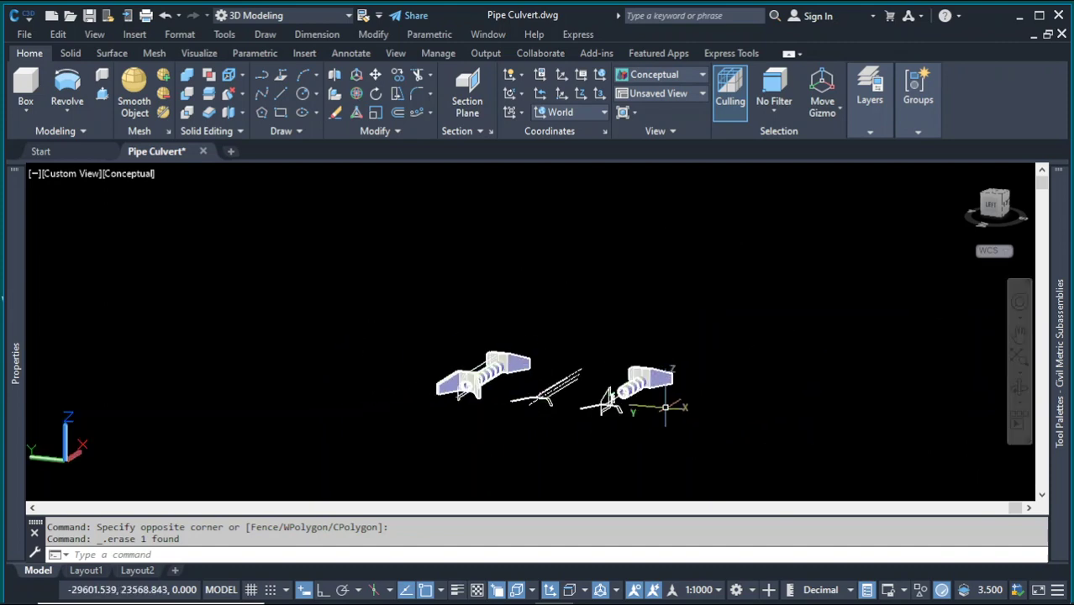
pyautogui.click(1019, 387)
pyautogui.moveTo(793, 333); pyautogui.dragTo(420, 226)
pyautogui.scroll(5, 457, 226)
pyautogui.press('Escape')
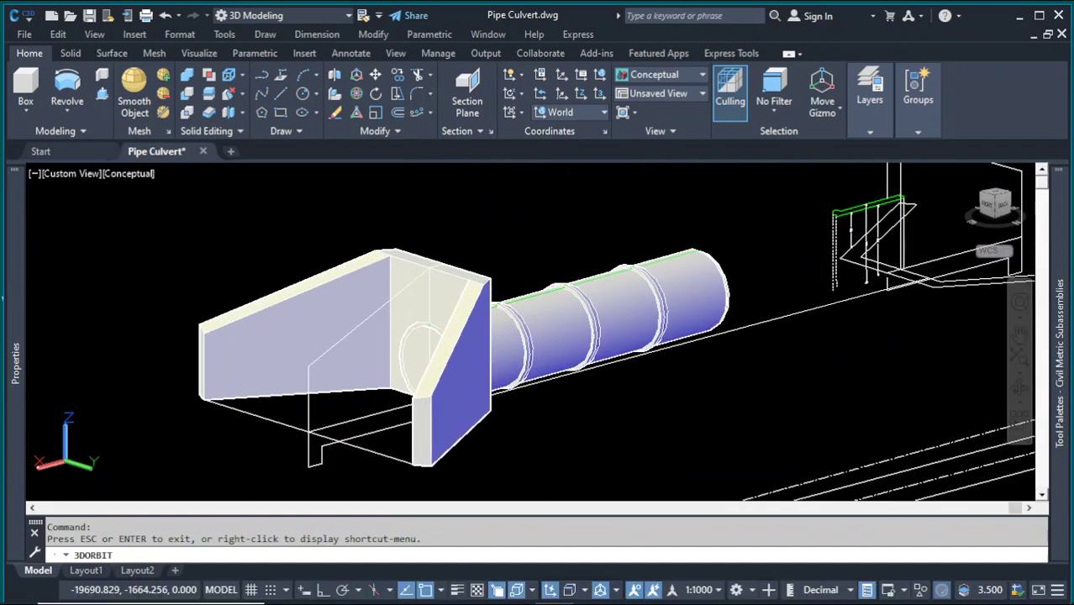
pyautogui.click(729, 264)
pyautogui.click(656, 296)
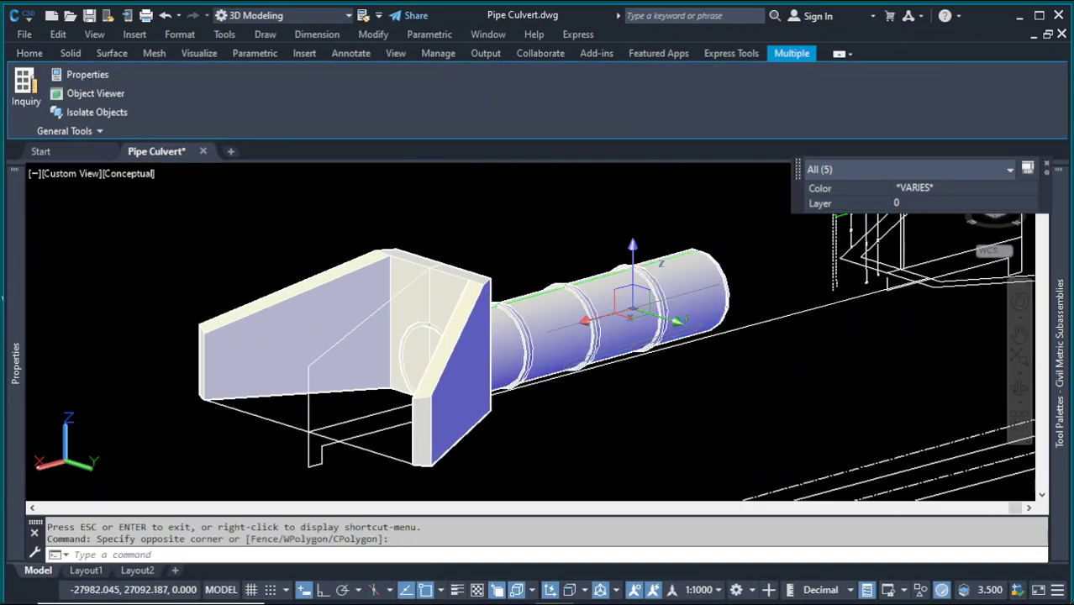
pyautogui.press('Delete')
pyautogui.click(586, 310)
pyautogui.press('Delete')
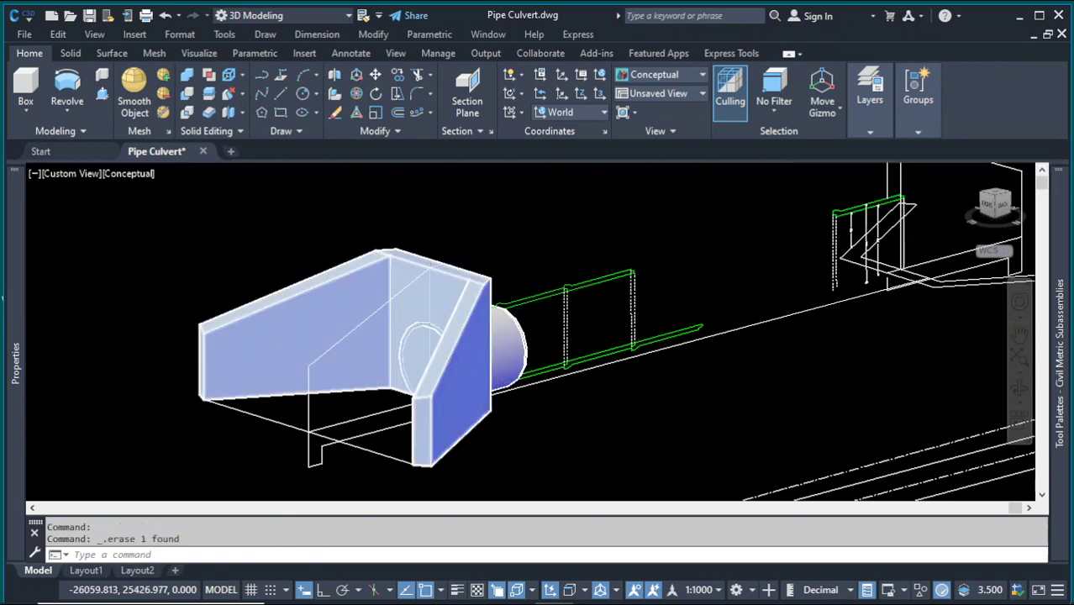
# - Subtract the remaining pipe segment from the copied headwall and wing wall solid
pyautogui.scroll(2, 422, 306)
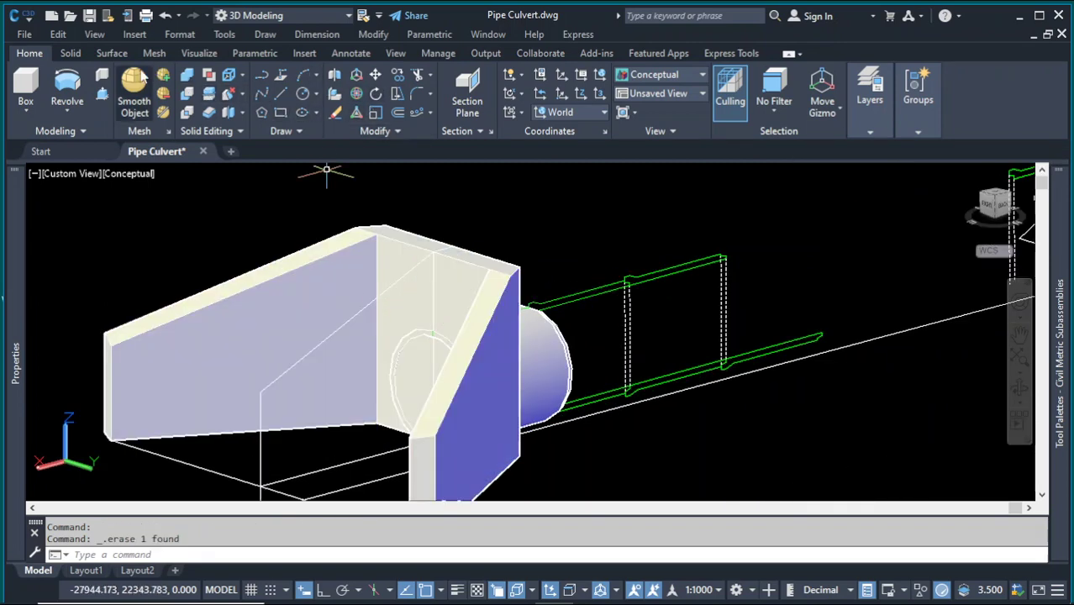
pyautogui.click(72, 54)
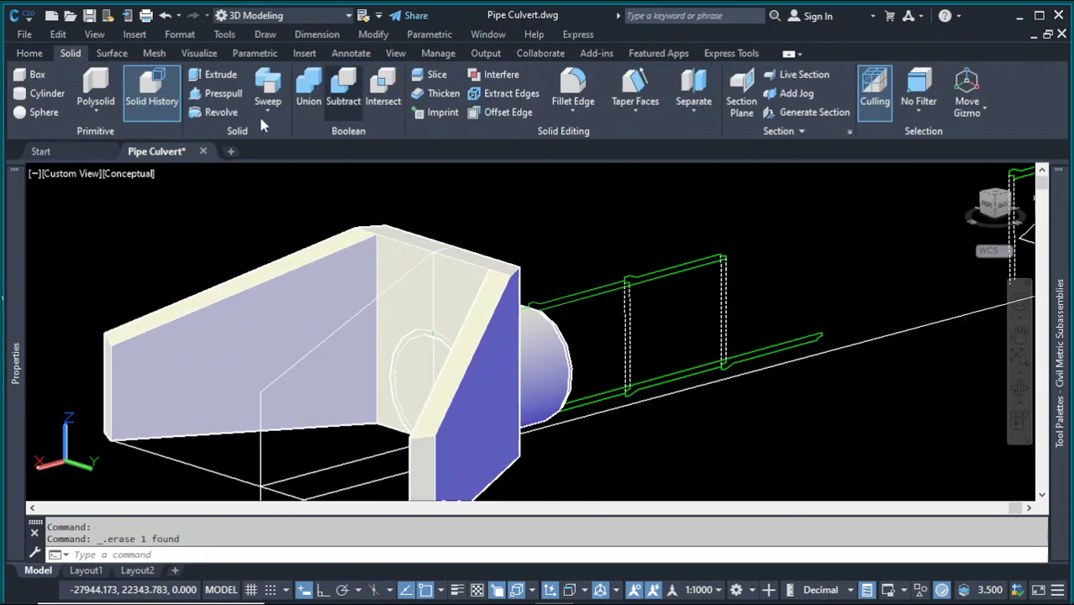
pyautogui.click(344, 101)
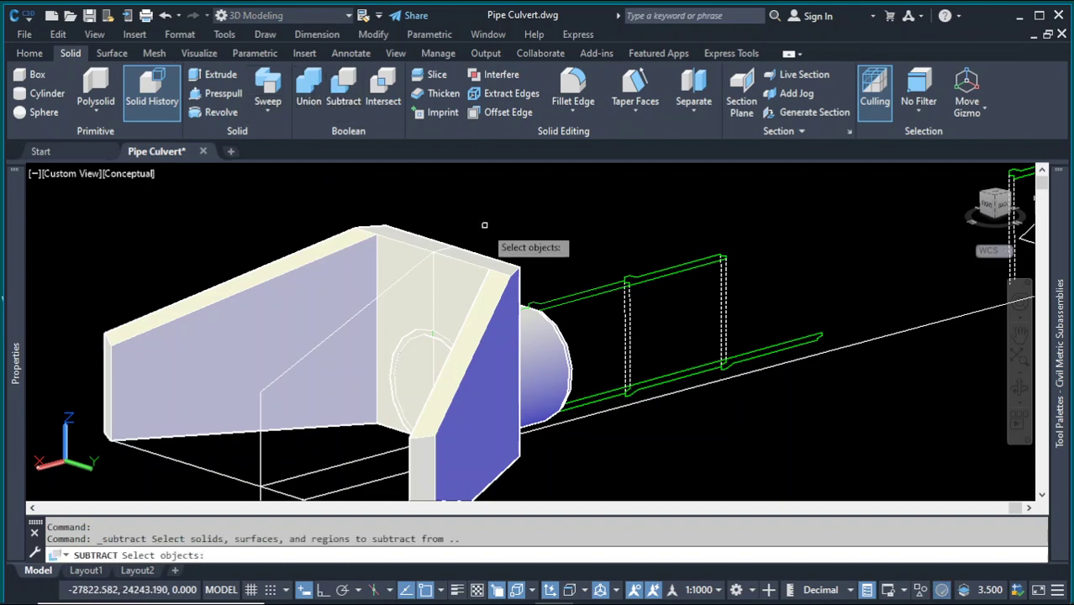
pyautogui.click(480, 257)
pyautogui.press('Return')
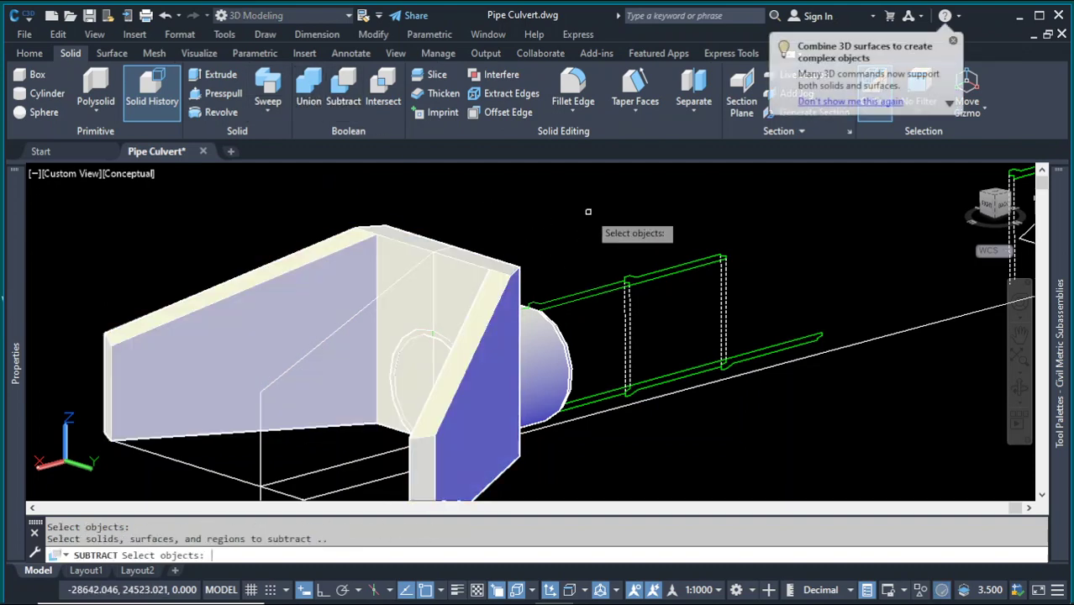
pyautogui.click(574, 352)
pyautogui.press('Return')
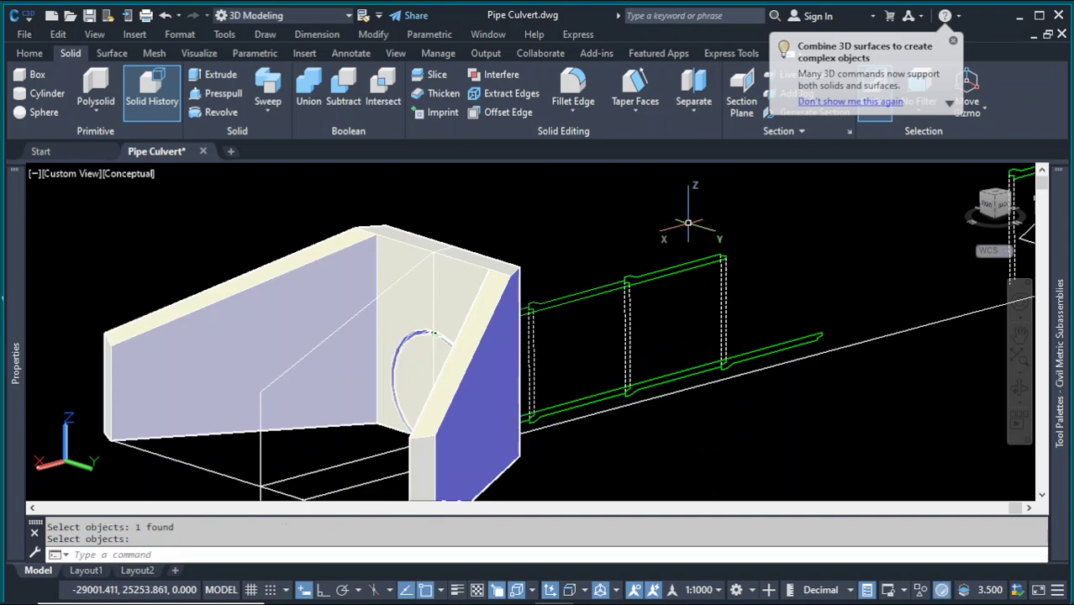
# - Presspull the circular area inside the pipe ring through the copied headwall to cut the opening
pyautogui.keyDown('shift'); pyautogui.moveTo(794, 374); pyautogui.dragTo(555, 403, button='middle'); pyautogui.keyUp('shift')
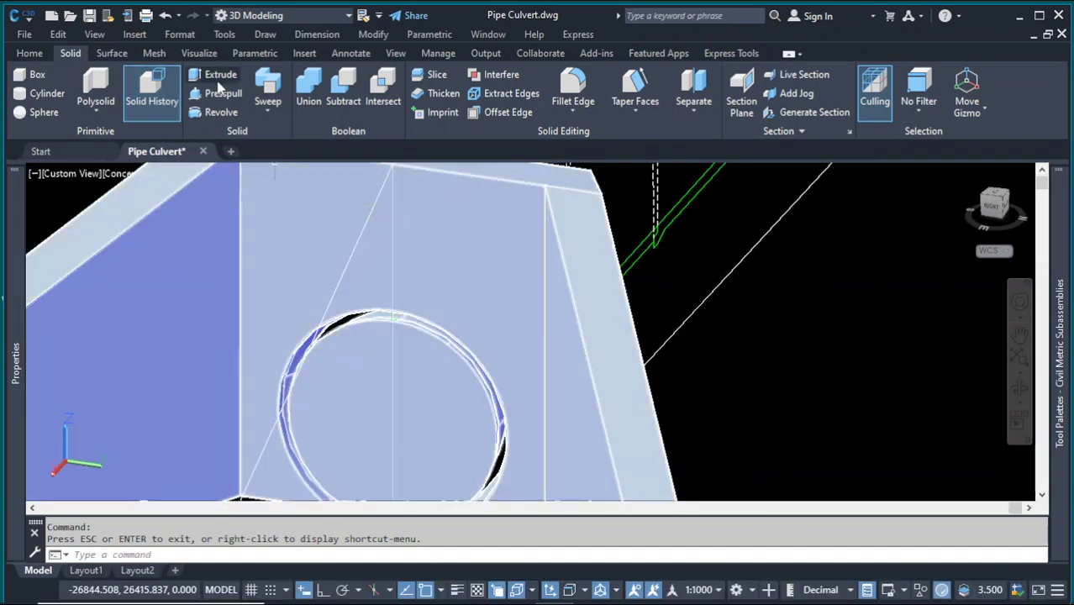
pyautogui.click(30, 54)
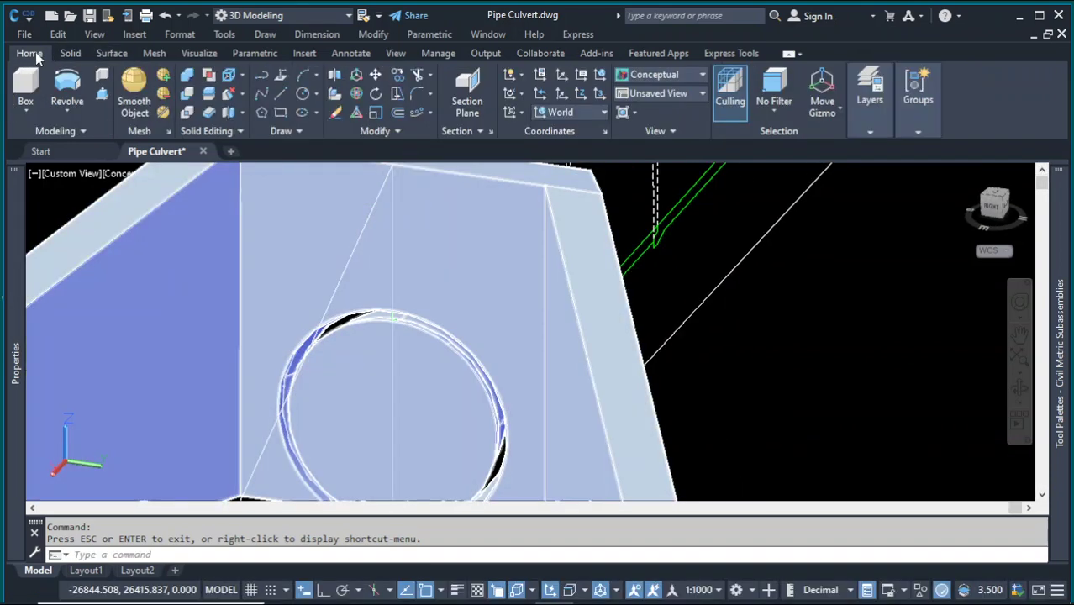
pyautogui.click(103, 96)
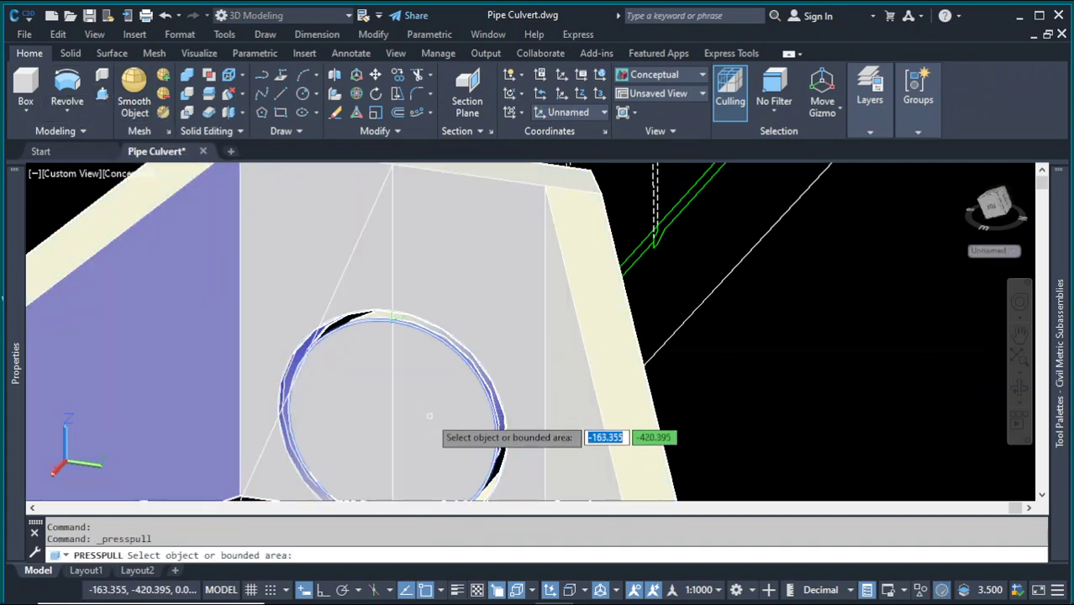
pyautogui.click(415, 403)
pyautogui.click(741, 331)
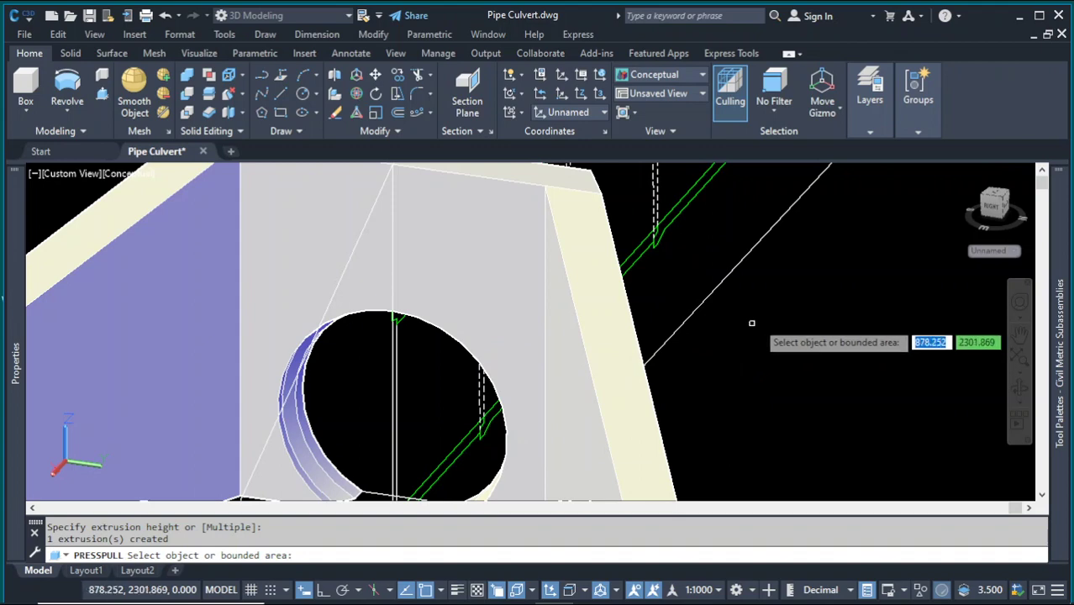
pyautogui.scroll(-3, 744, 328)
pyautogui.press('Return')
# - Move the cut headwall from its top back corner onto the matching corner of the original culvert's remaining uncut headwall
pyautogui.click(1017, 402)
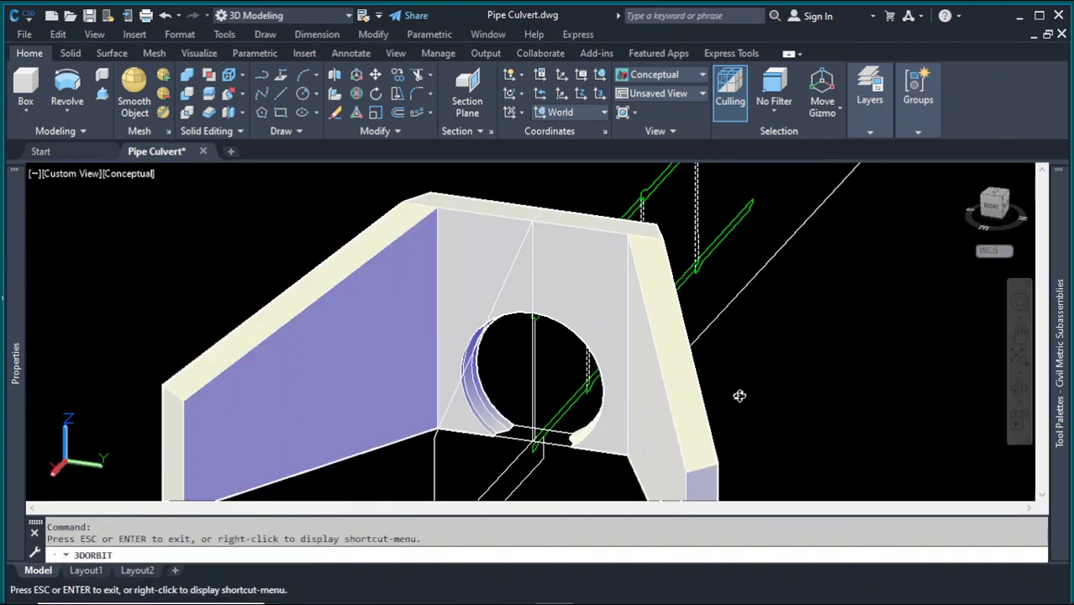
pyautogui.moveTo(739, 396); pyautogui.dragTo(702, 384)
pyautogui.scroll(-3, 706, 384)
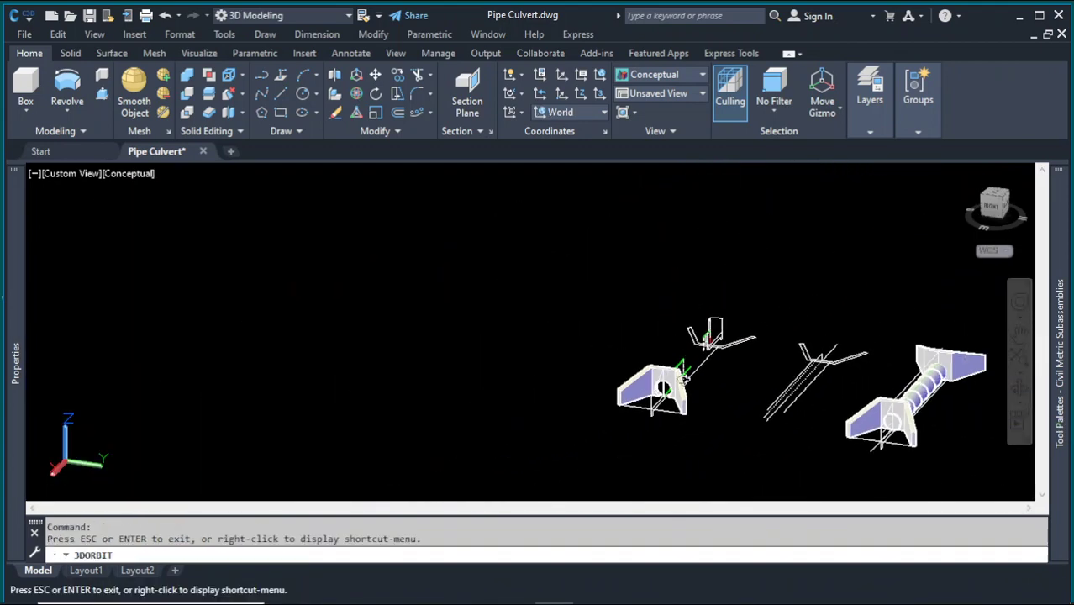
pyautogui.scroll(5, 946, 424)
pyautogui.press('Escape')
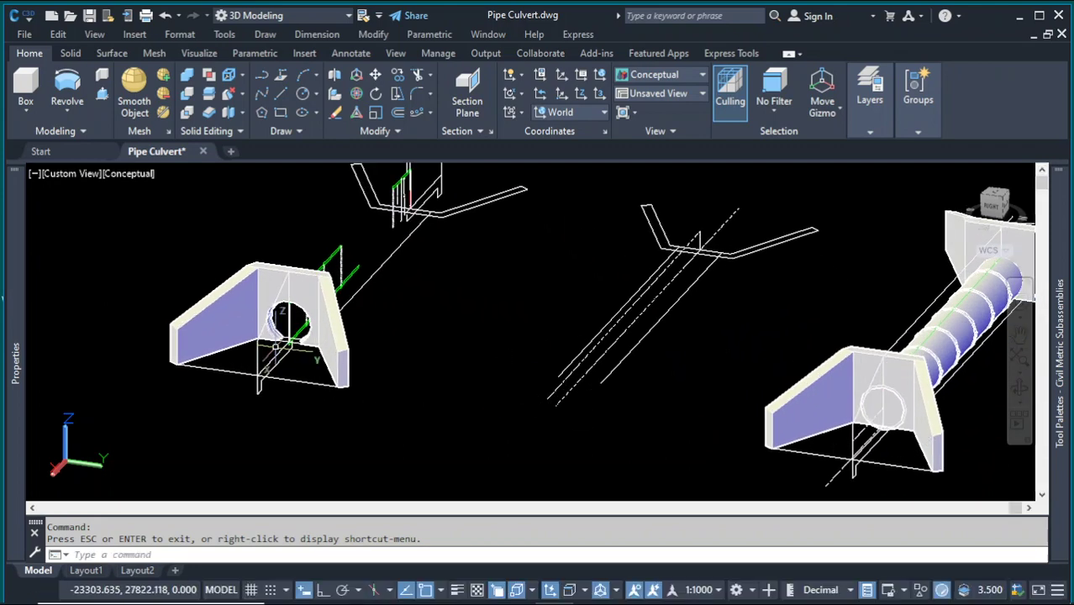
pyautogui.click(290, 337)
pyautogui.click(456, 312)
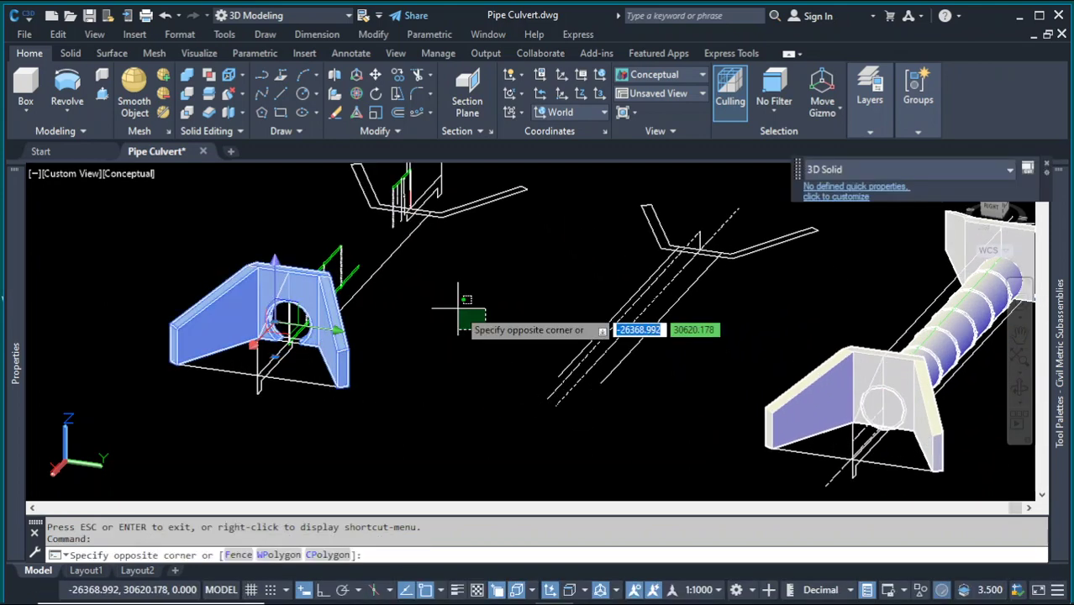
pyautogui.click(376, 74)
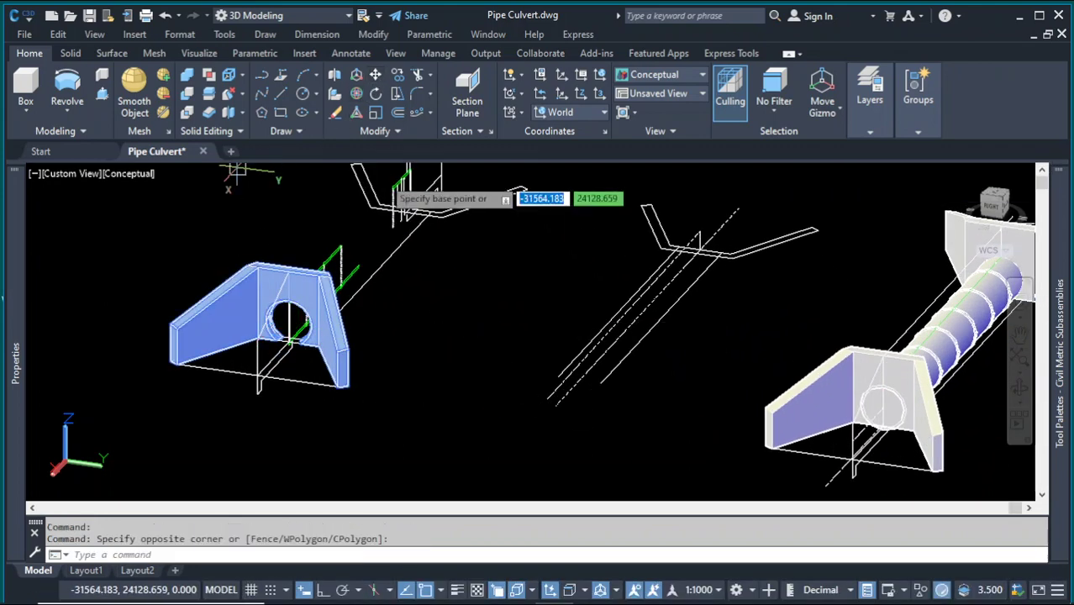
pyautogui.scroll(5, 311, 286)
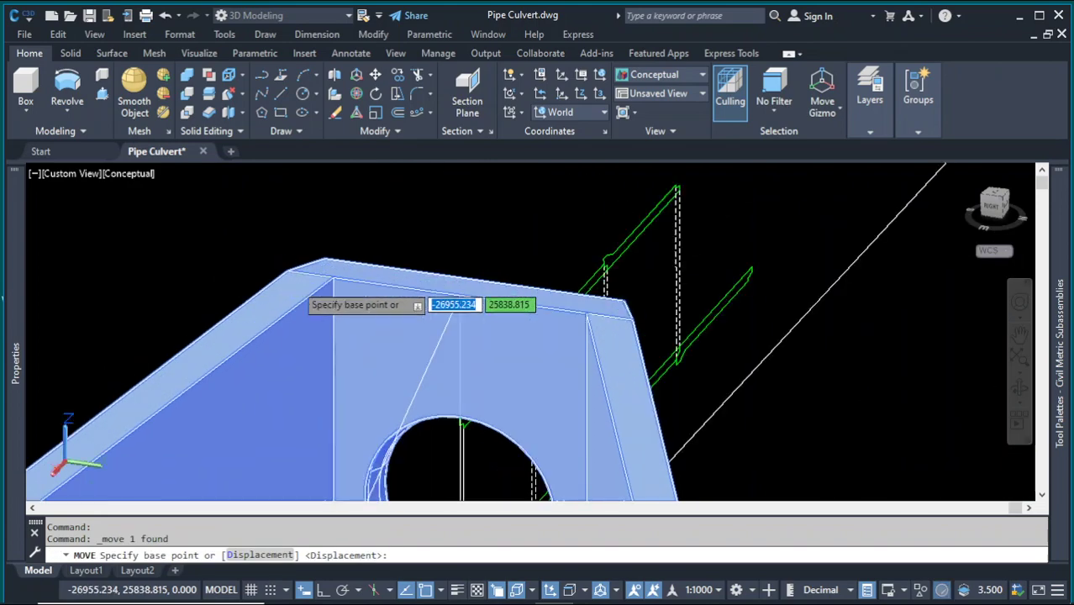
pyautogui.click(324, 256)
pyautogui.scroll(-5, 320, 261)
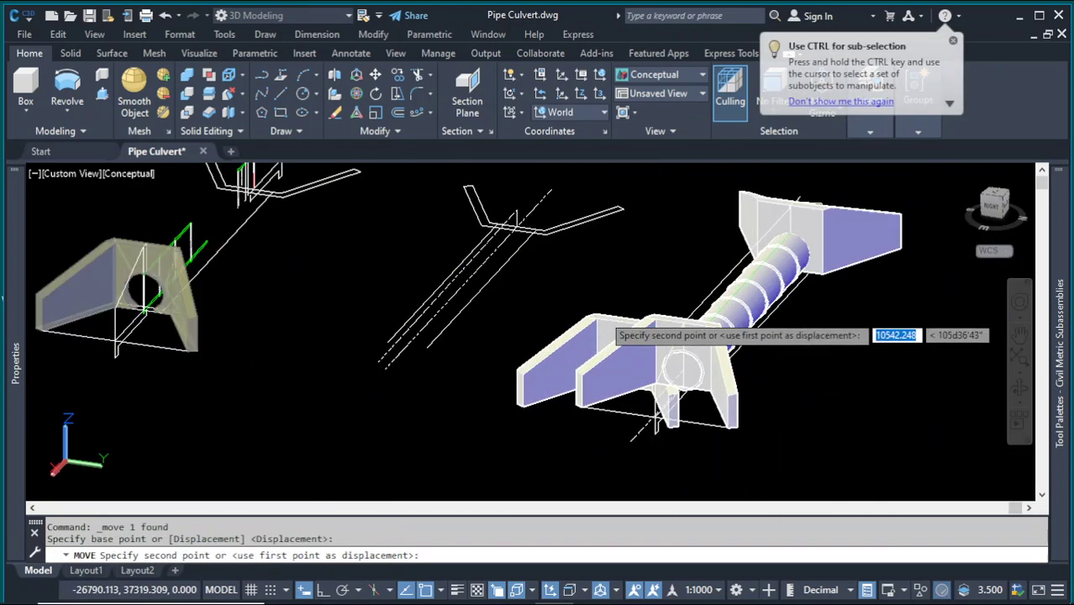
pyautogui.scroll(5, 639, 320)
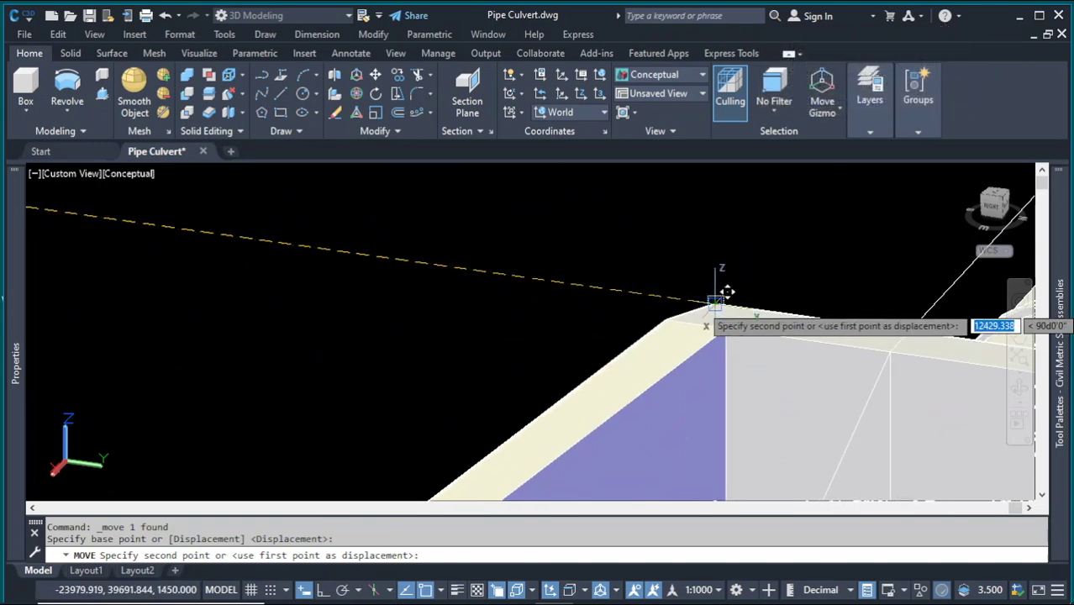
pyautogui.click(726, 292)
# - Delete the uncut headwall and wing wall solid overlapping the newly moved one at this culvert end
pyautogui.scroll(-5, 583, 304)
pyautogui.scroll(5, 543, 311)
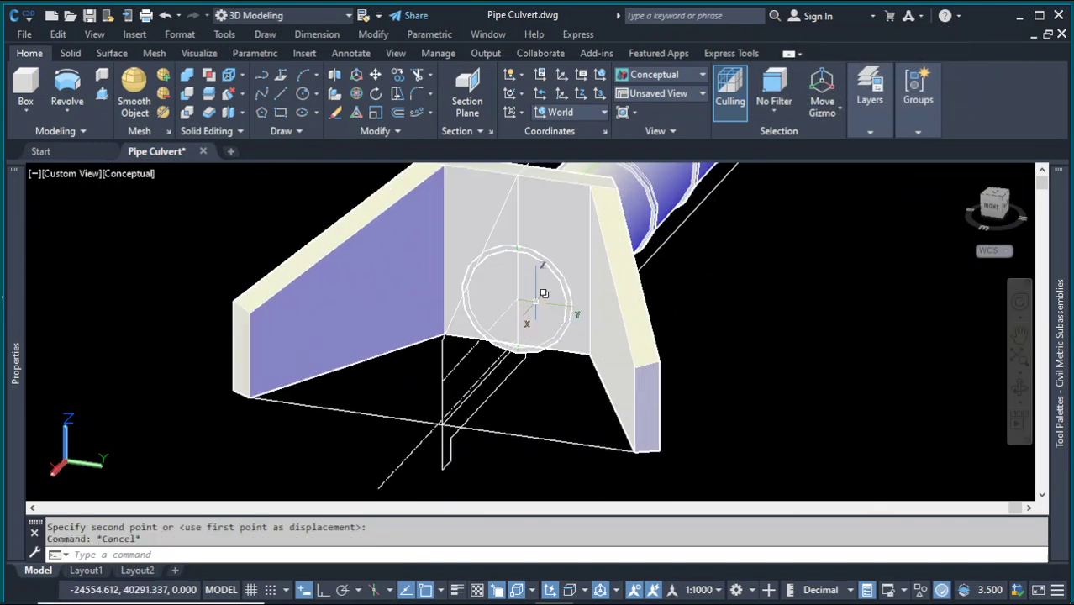
pyautogui.click(544, 294)
pyautogui.click(760, 269)
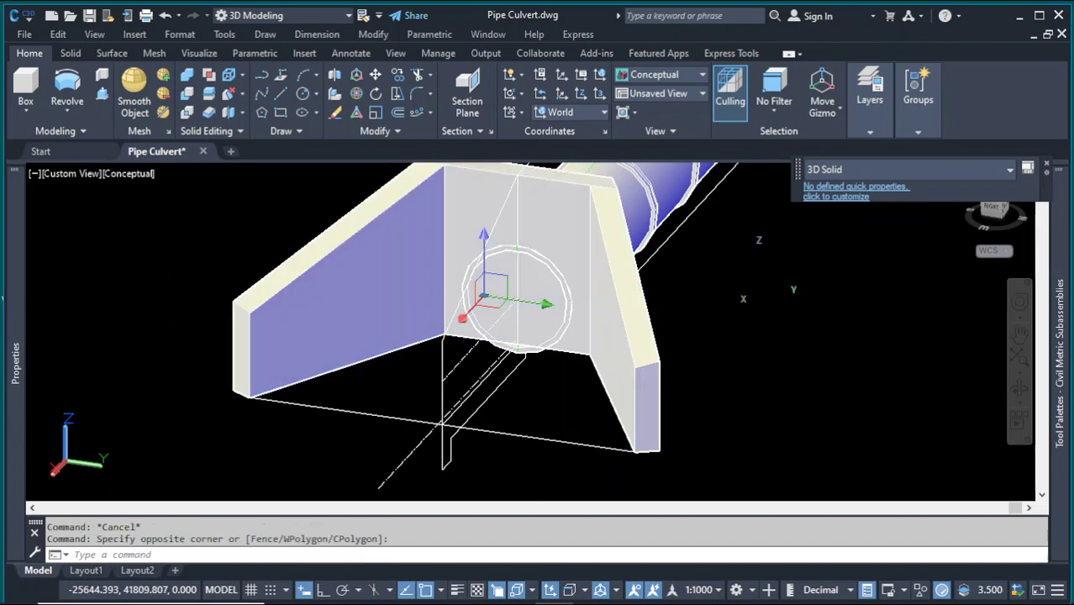
pyautogui.press('Delete')
# - Examine the pipe openings and headwalls at both ends of the assembled culvert from several angles
pyautogui.click(1019, 387)
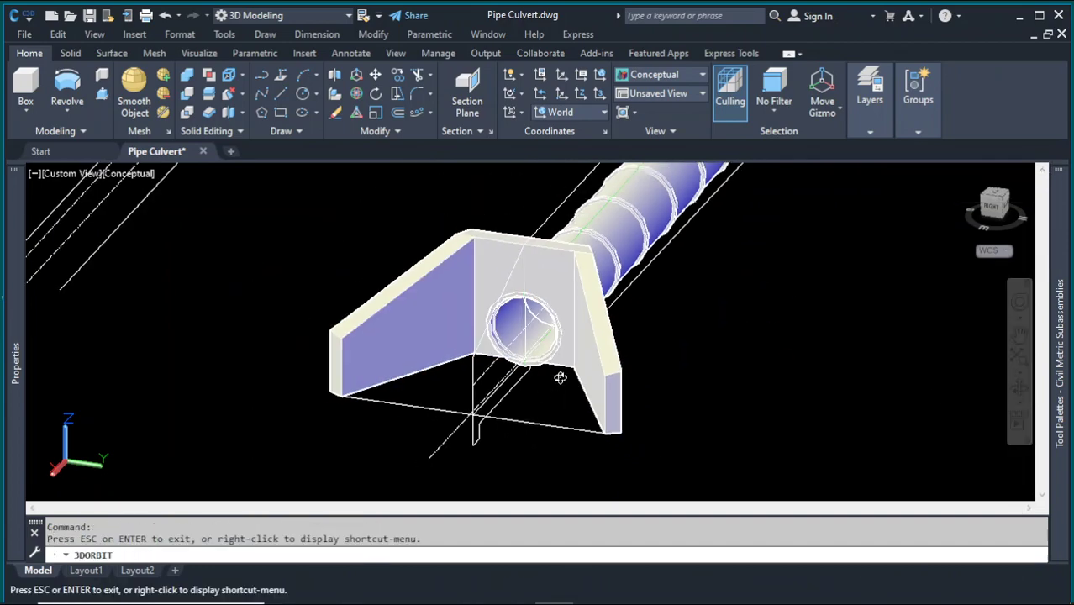
pyautogui.moveTo(559, 377); pyautogui.dragTo(667, 313)
pyautogui.scroll(-4, 667, 353)
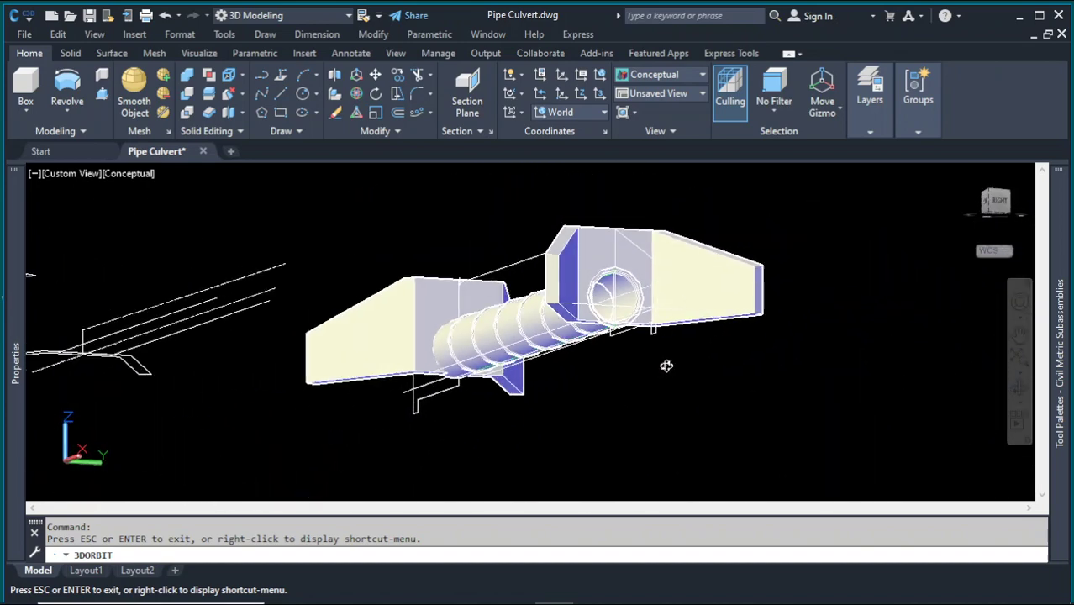
pyautogui.moveTo(673, 363); pyautogui.dragTo(641, 376)
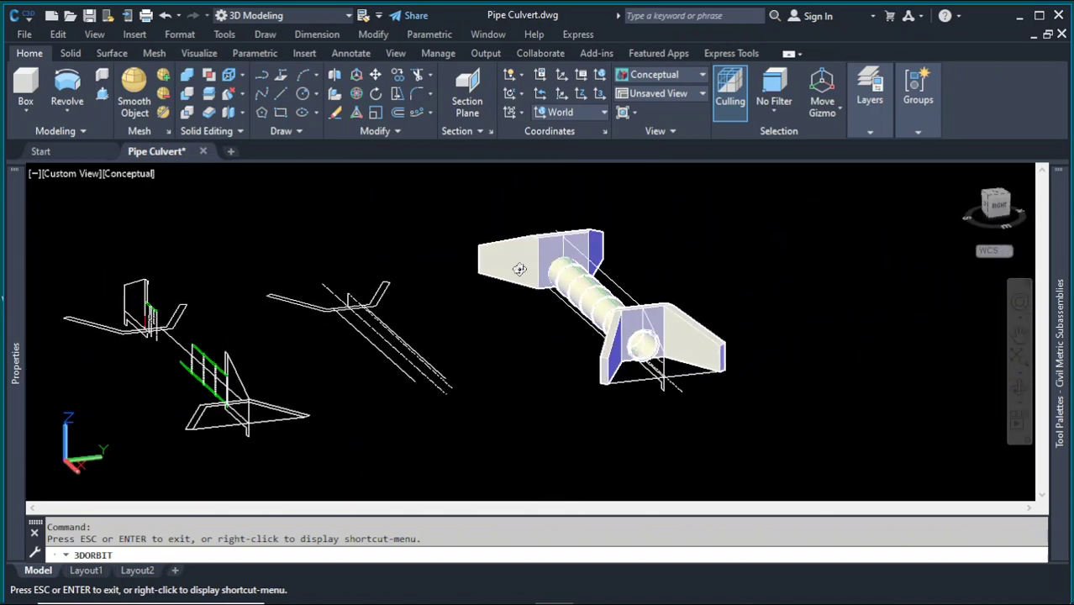
pyautogui.moveTo(520, 269); pyautogui.dragTo(731, 283)
pyautogui.scroll(5, 561, 434)
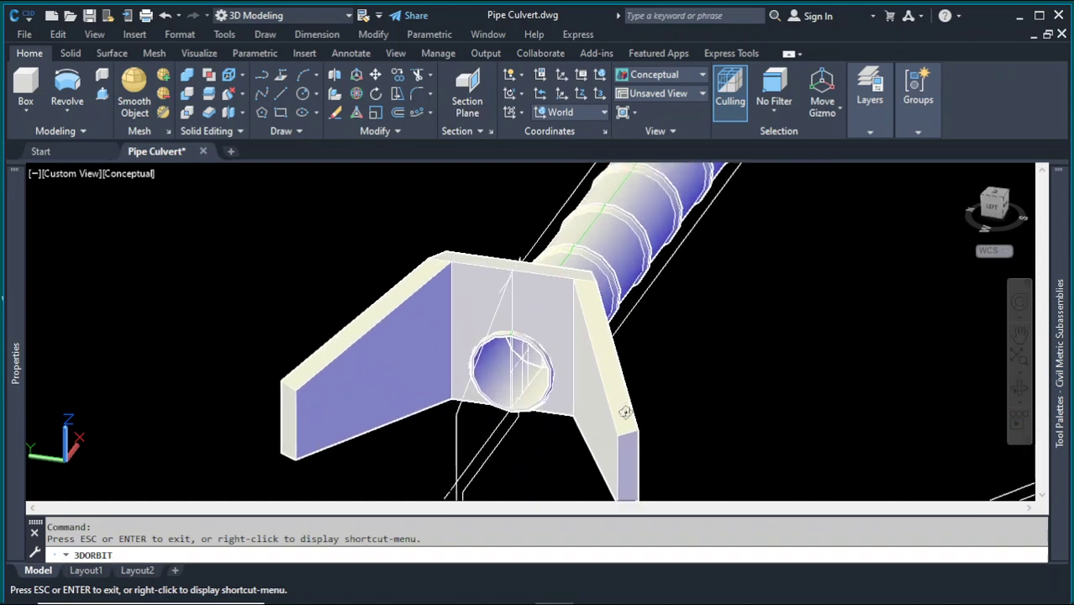
pyautogui.moveTo(625, 412); pyautogui.dragTo(671, 379)
pyautogui.press('Escape')
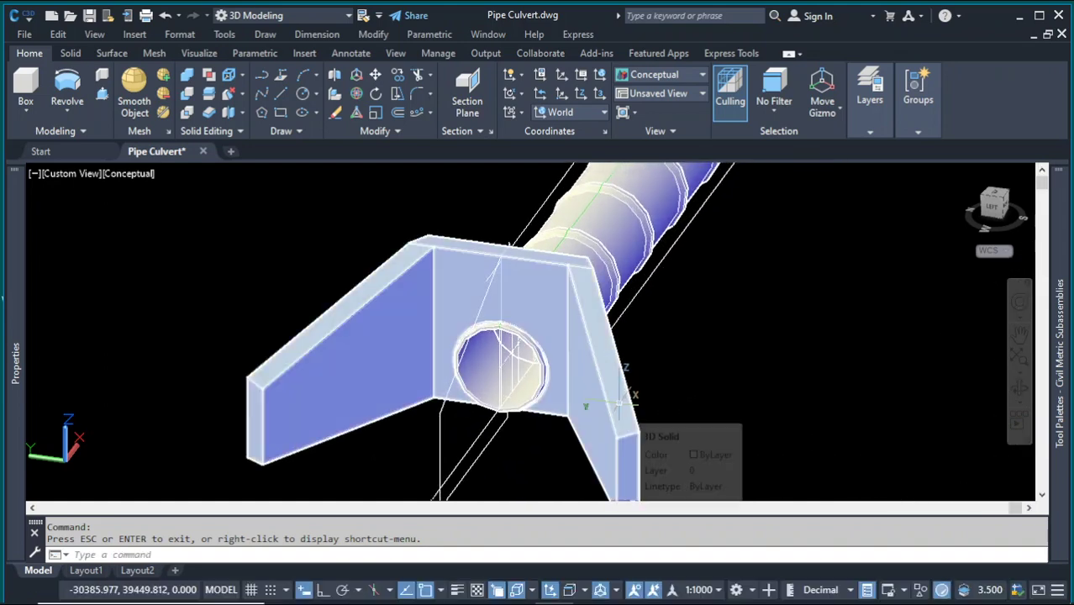
# - Set the color of the first replaced headwall and wing wall solid to Red
pyautogui.click(626, 402)
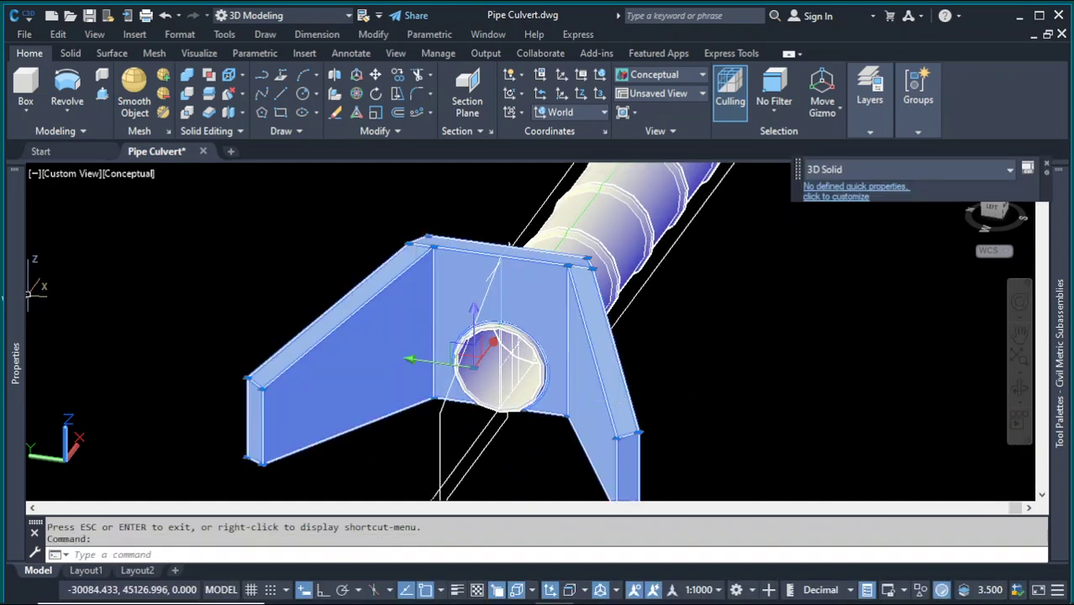
pyautogui.moveTo(20, 292)
pyautogui.click(334, 219)
pyautogui.click(334, 219)
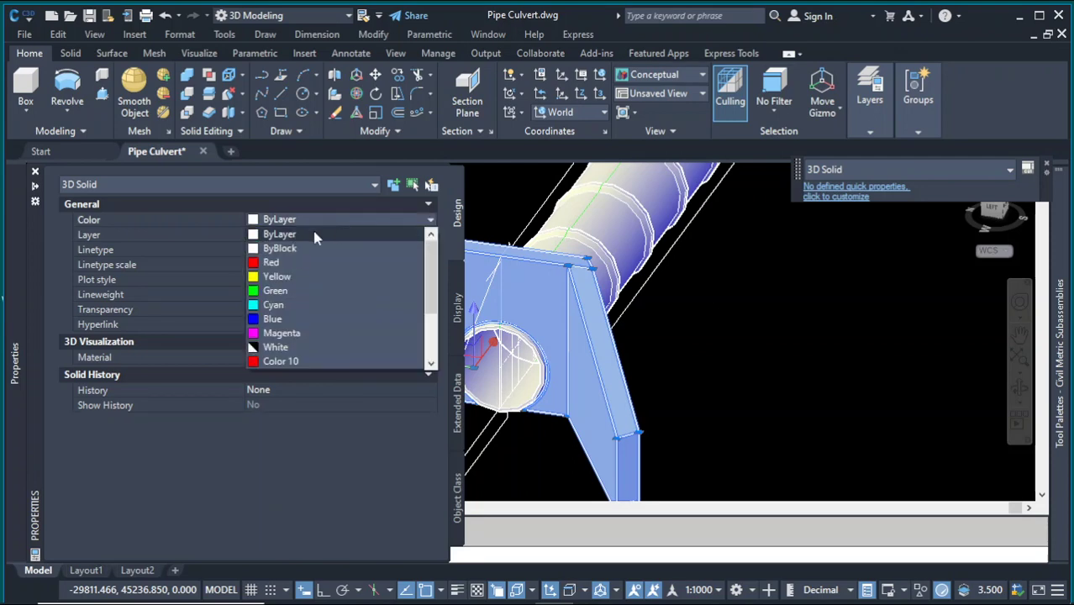
pyautogui.click(290, 258)
pyautogui.press('Escape')
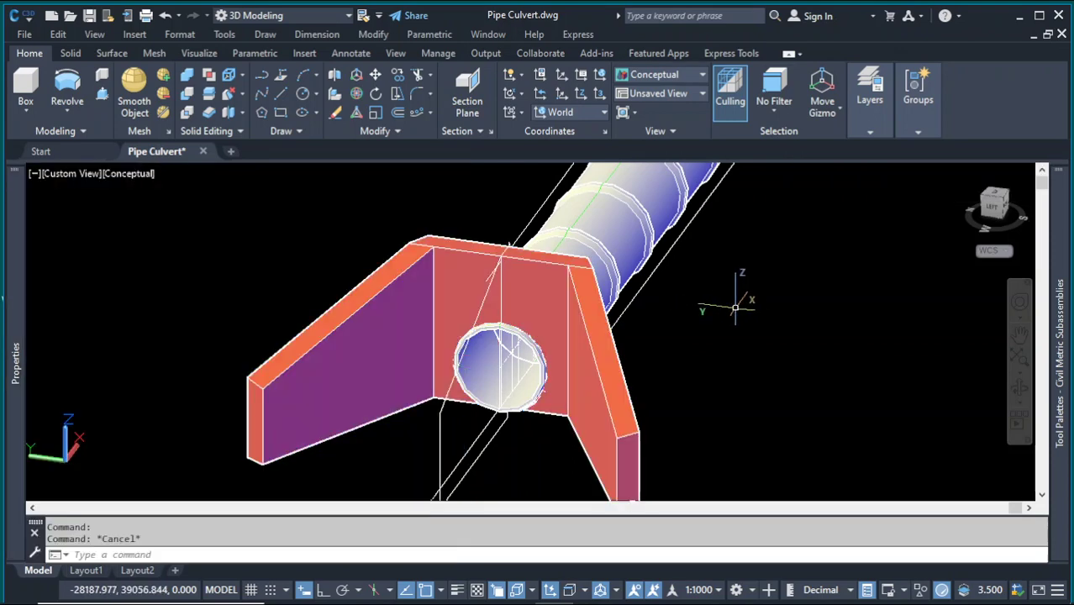
# - Set the color of the second headwall and wing wall solid, at the other culvert end, to Red
pyautogui.keyDown('shift'); pyautogui.moveTo(1017, 395); pyautogui.dragTo(594, 425, button='middle'); pyautogui.keyUp('shift')
pyautogui.click(594, 416)
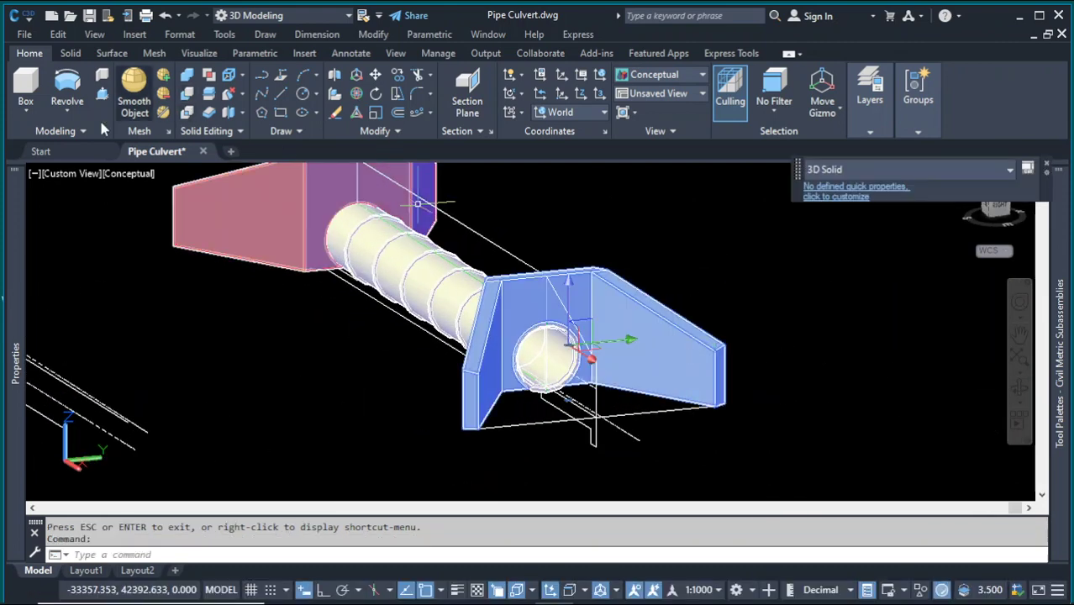
pyautogui.hotkey('ctrl', '1')
pyautogui.click(333, 219)
pyautogui.click(333, 219)
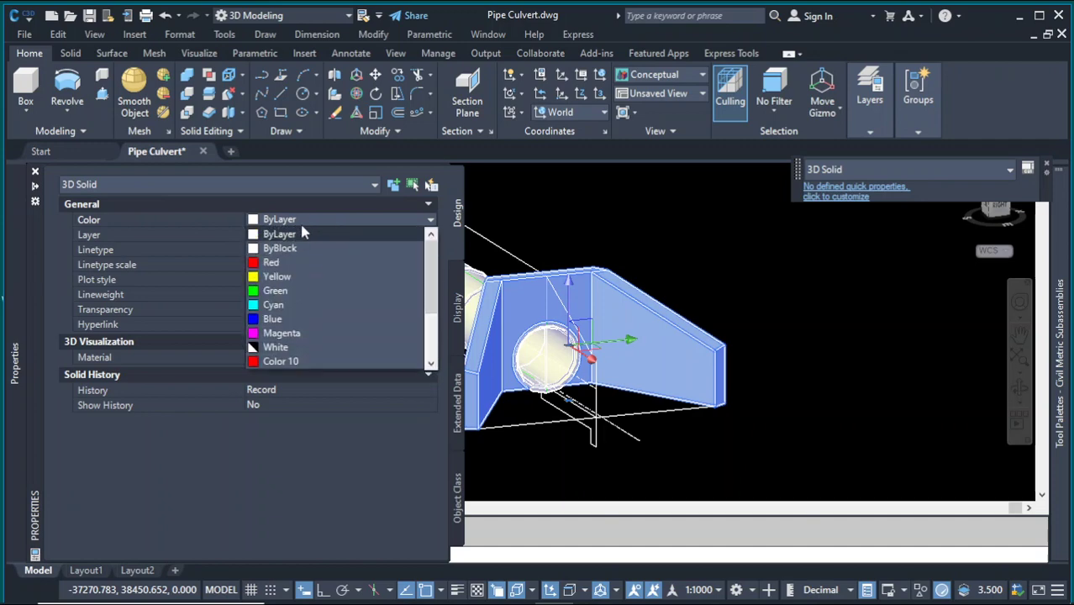
pyautogui.click(269, 263)
pyautogui.click(710, 242)
pyautogui.press('Escape')
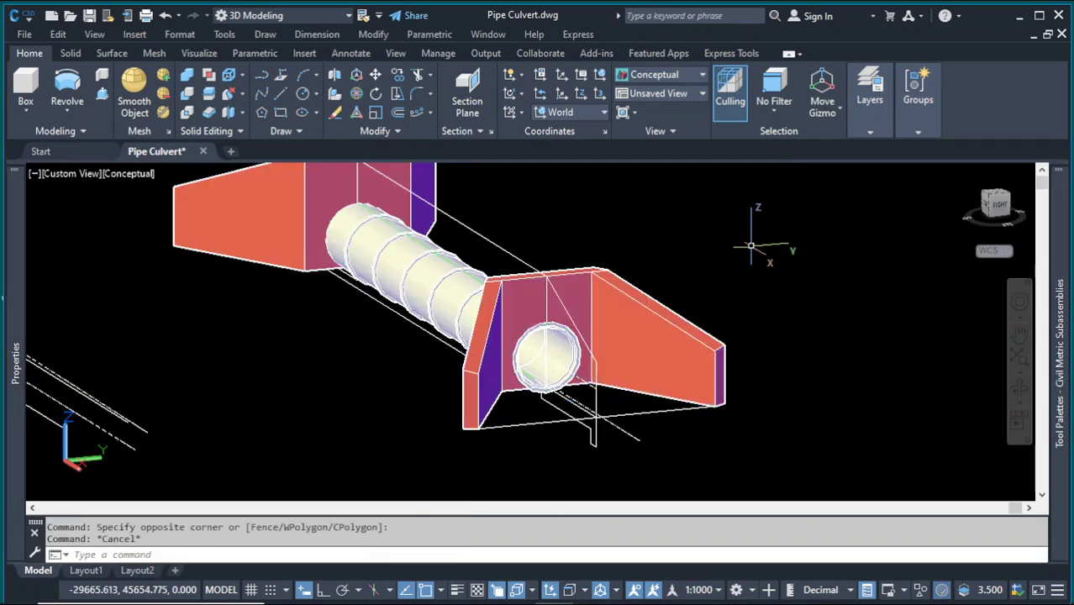
# - Align the UCS to the bottom face of the headwall and wing wall solid at this culvert end
pyautogui.click(1020, 389)
pyautogui.moveTo(639, 403); pyautogui.dragTo(623, 253)
pyautogui.scroll(5, 618, 251)
pyautogui.scroll(-2, 491, 246)
pyautogui.moveTo(807, 291); pyautogui.dragTo(721, 281)
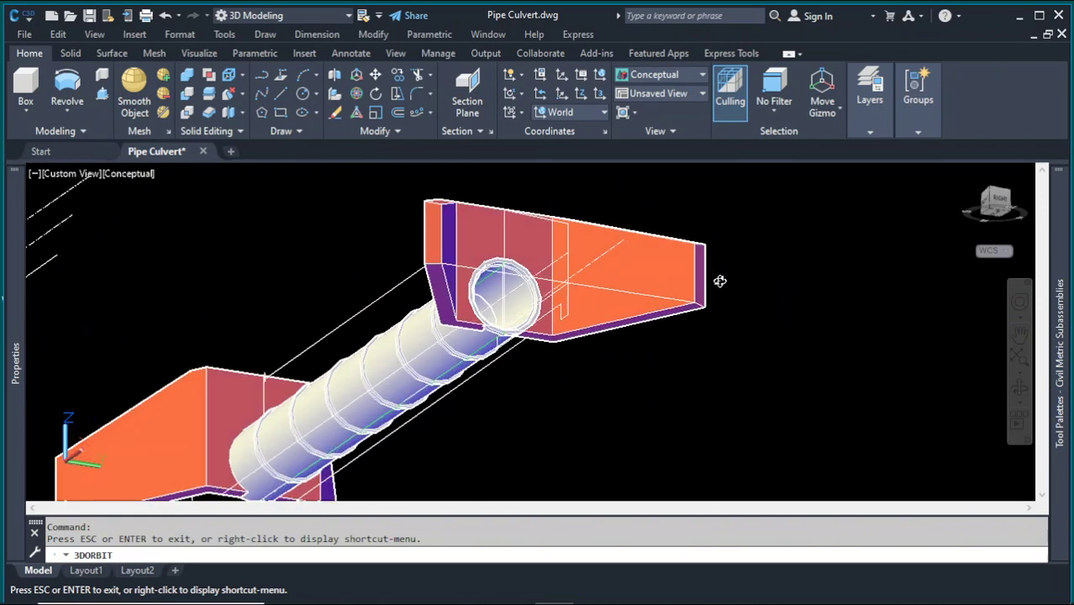
pyautogui.scroll(-2, 591, 307)
pyautogui.scroll(3, 673, 246)
pyautogui.moveTo(657, 251); pyautogui.dragTo(522, 304)
pyautogui.moveTo(714, 420); pyautogui.dragTo(713, 418)
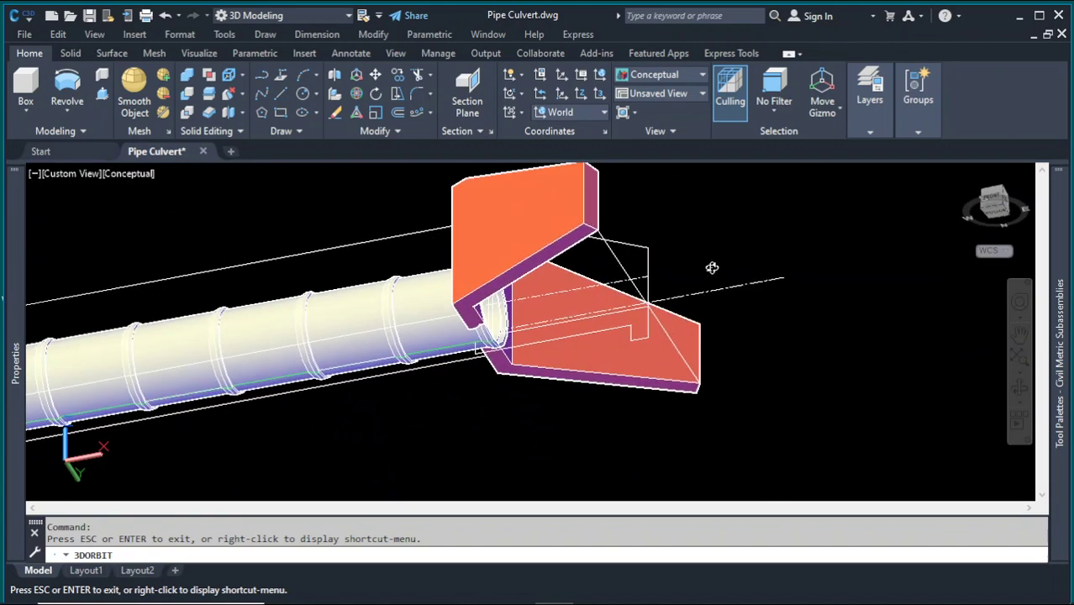
pyautogui.press('Escape')
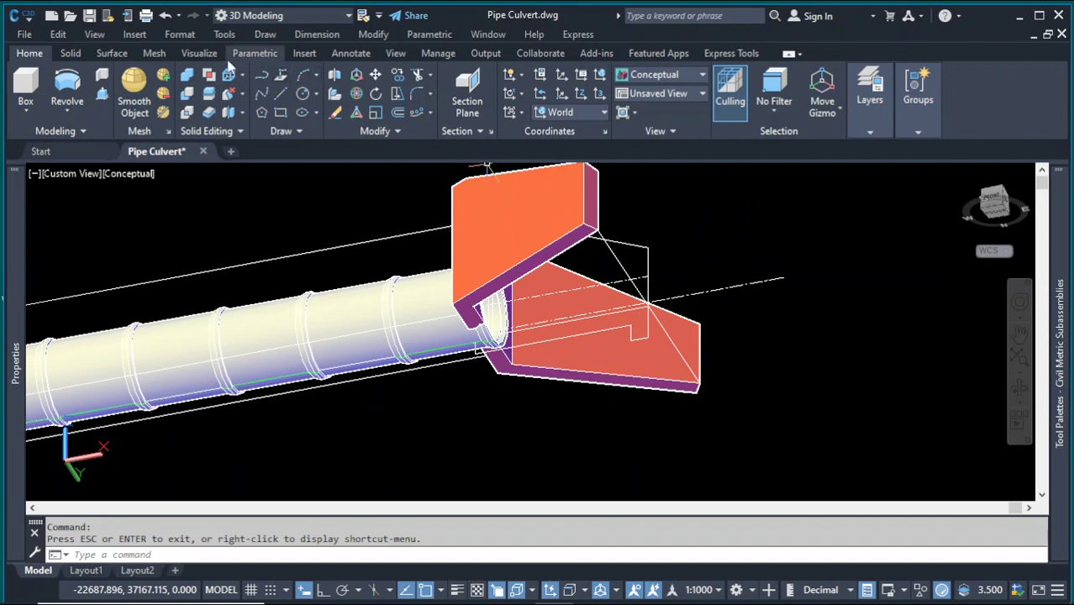
pyautogui.click(199, 53)
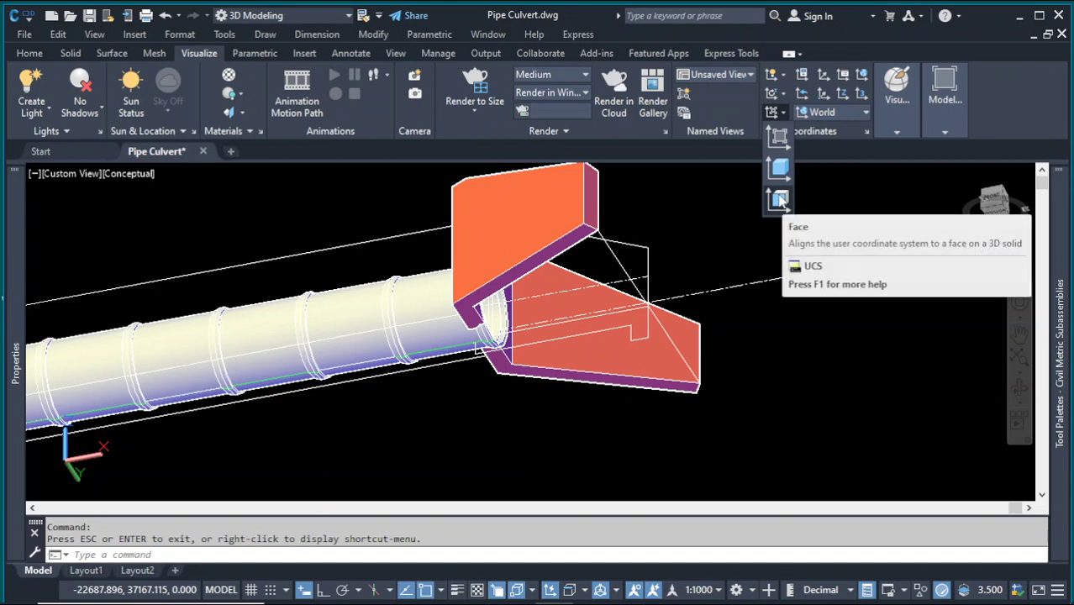
pyautogui.click(779, 199)
pyautogui.scroll(4, 580, 252)
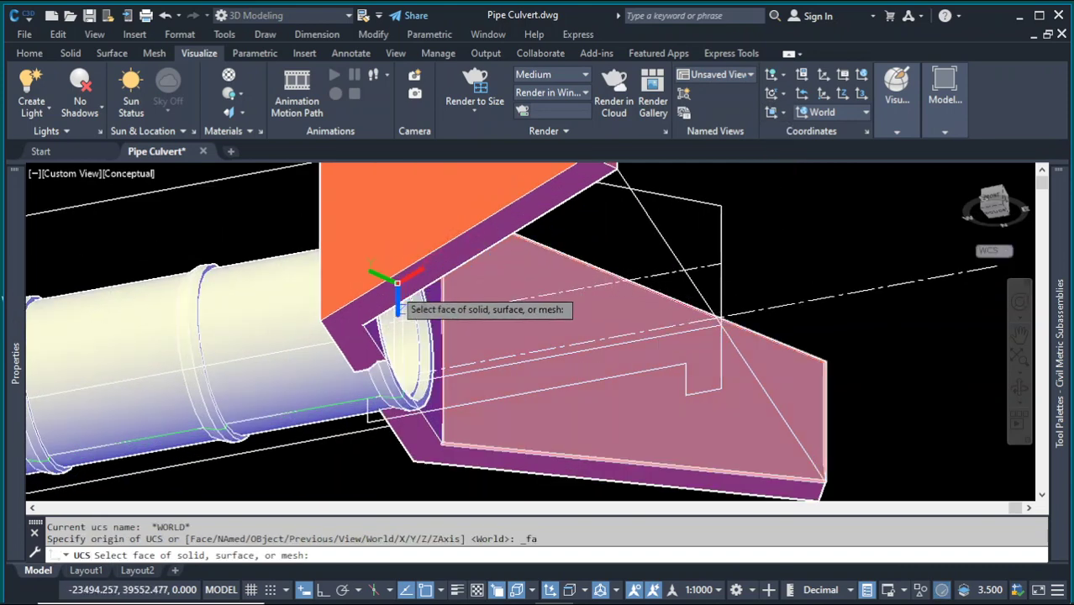
pyautogui.click(355, 317)
pyautogui.click(424, 386)
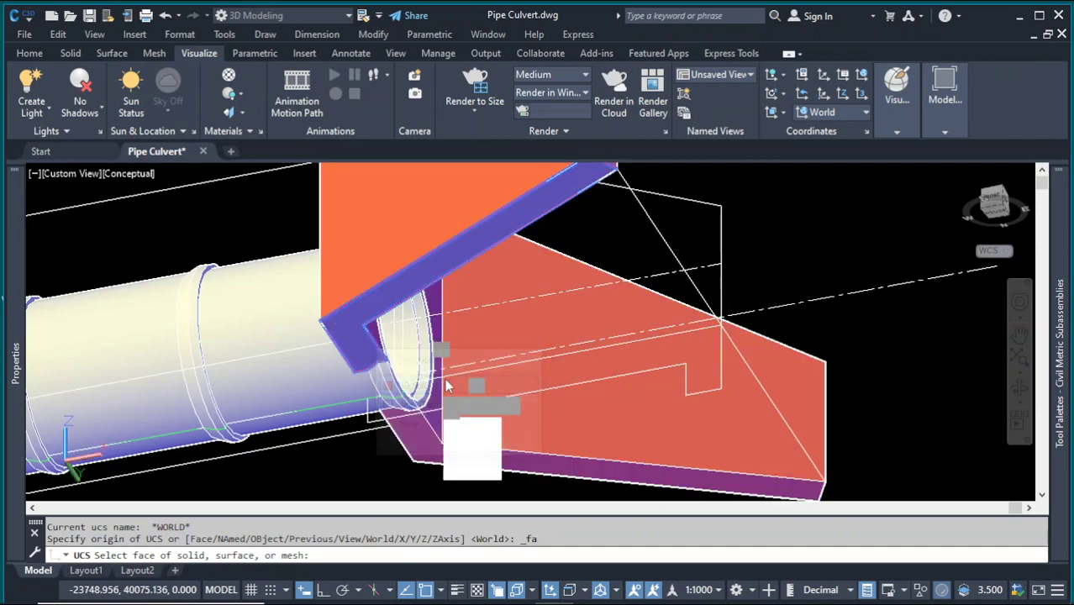
pyautogui.press('Return')
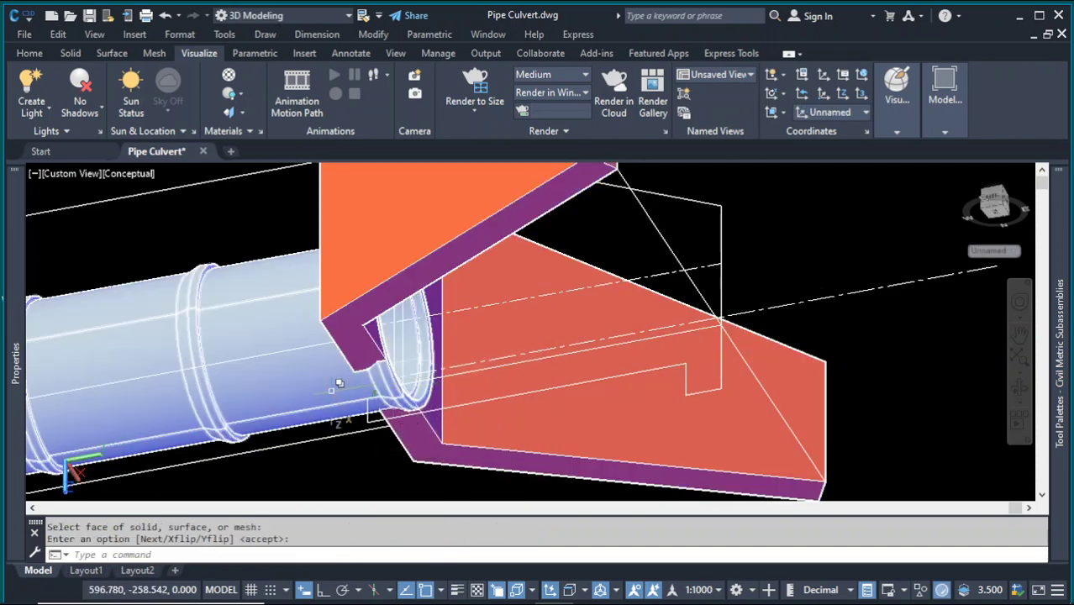
# - Start a polyline at the headwall's outer bottom corner and trace the first wing wall's base around its far end to the headwall's inner corner
pyautogui.click(33, 55)
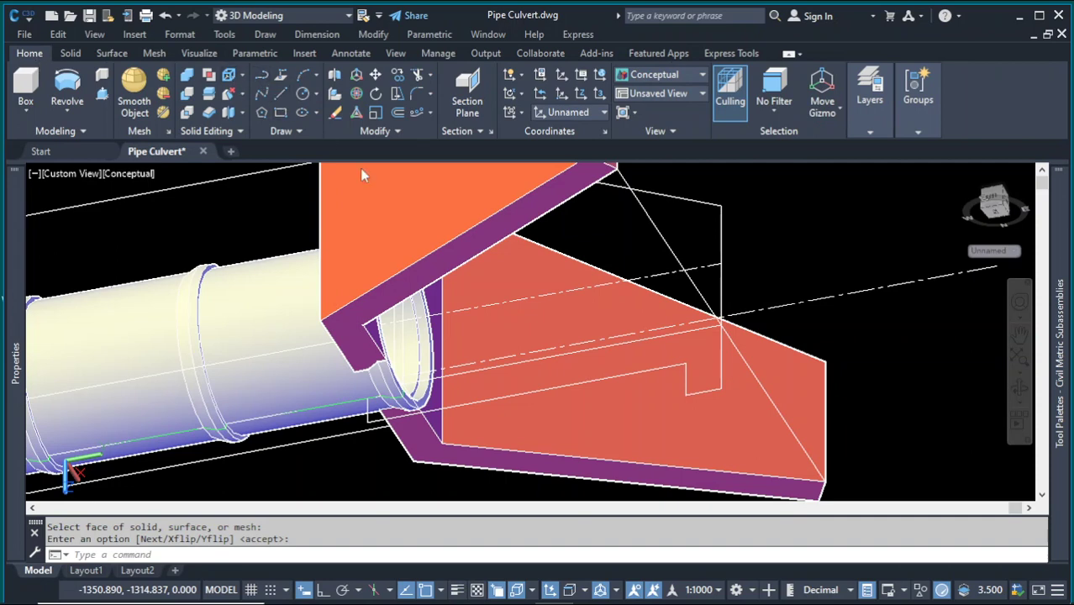
pyautogui.scroll(3, 343, 338)
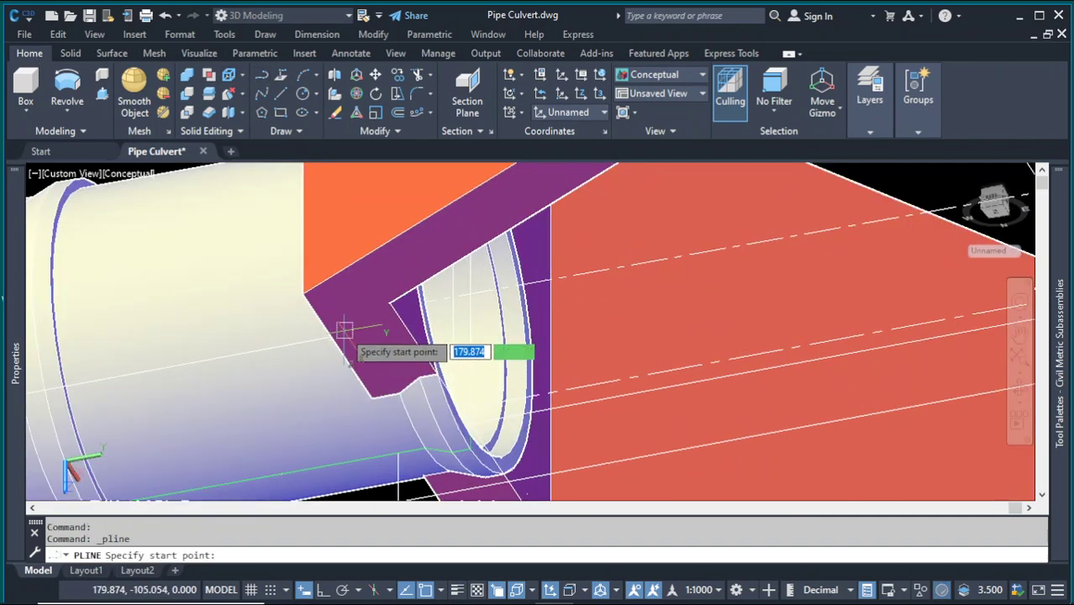
pyautogui.click(302, 293)
pyautogui.scroll(-8, 286, 382)
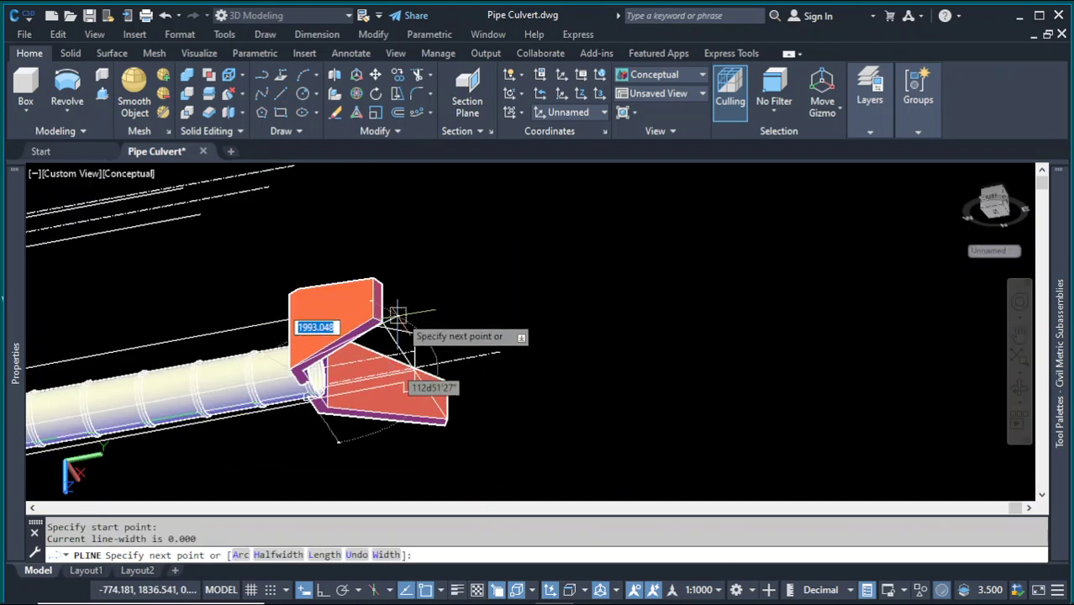
pyautogui.scroll(5, 396, 317)
pyautogui.click(322, 325)
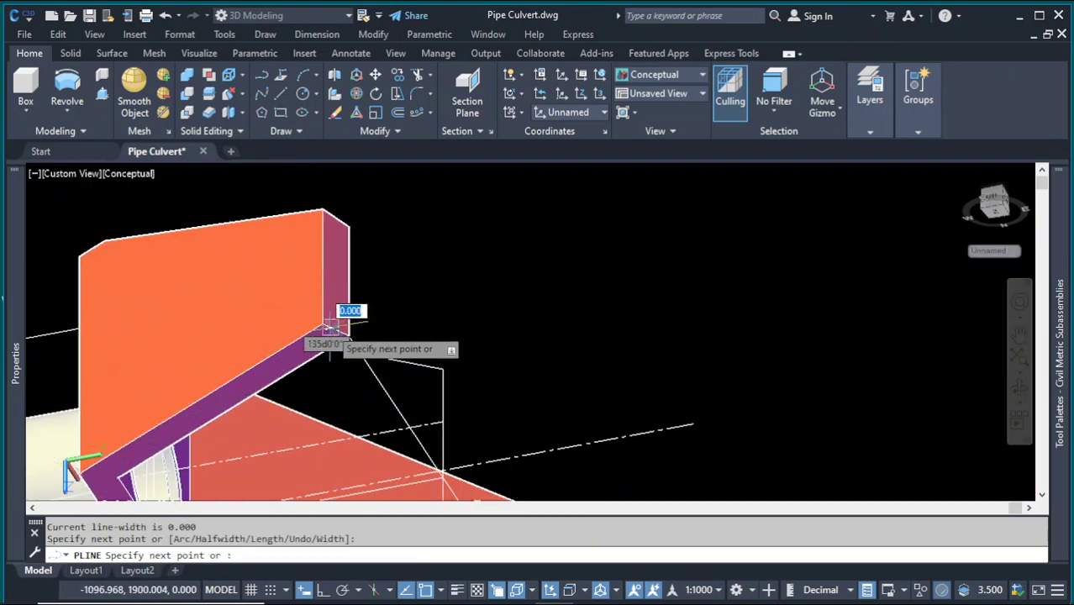
pyautogui.scroll(3, 344, 322)
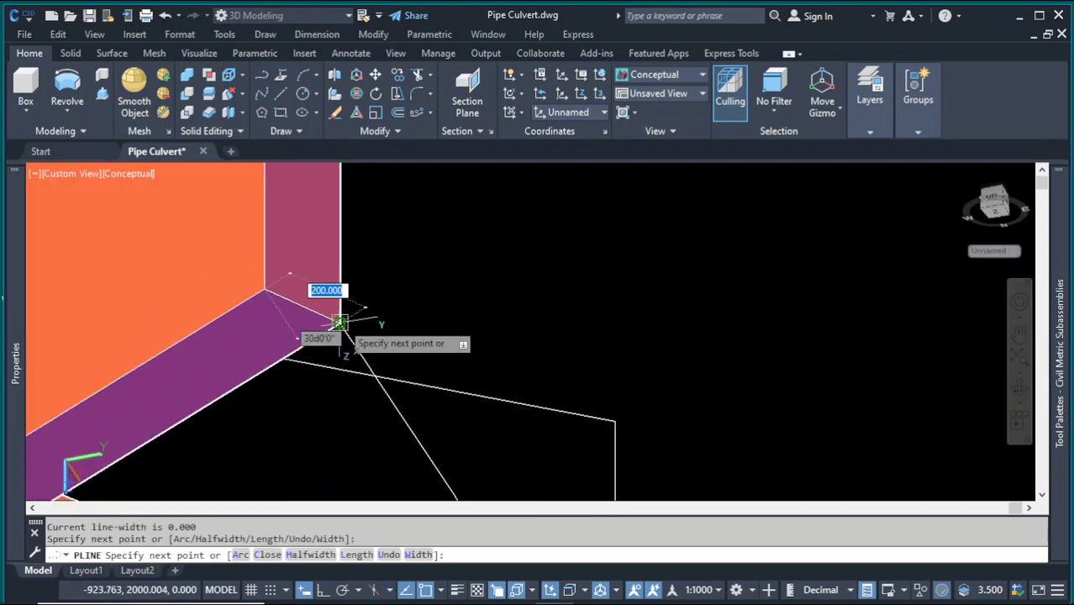
pyautogui.click(338, 324)
pyautogui.scroll(-4, 425, 328)
pyautogui.scroll(3, 240, 442)
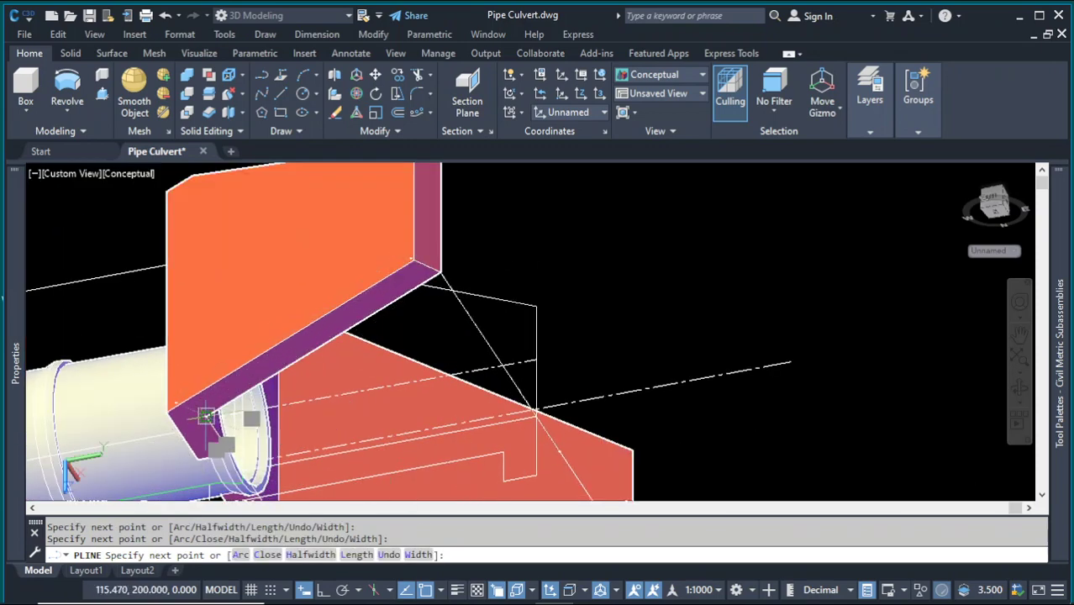
# - Continue the polyline along the headwall's inner edge and around the second wing wall's base, and close it at the start point
pyautogui.scroll(-4, 397, 376)
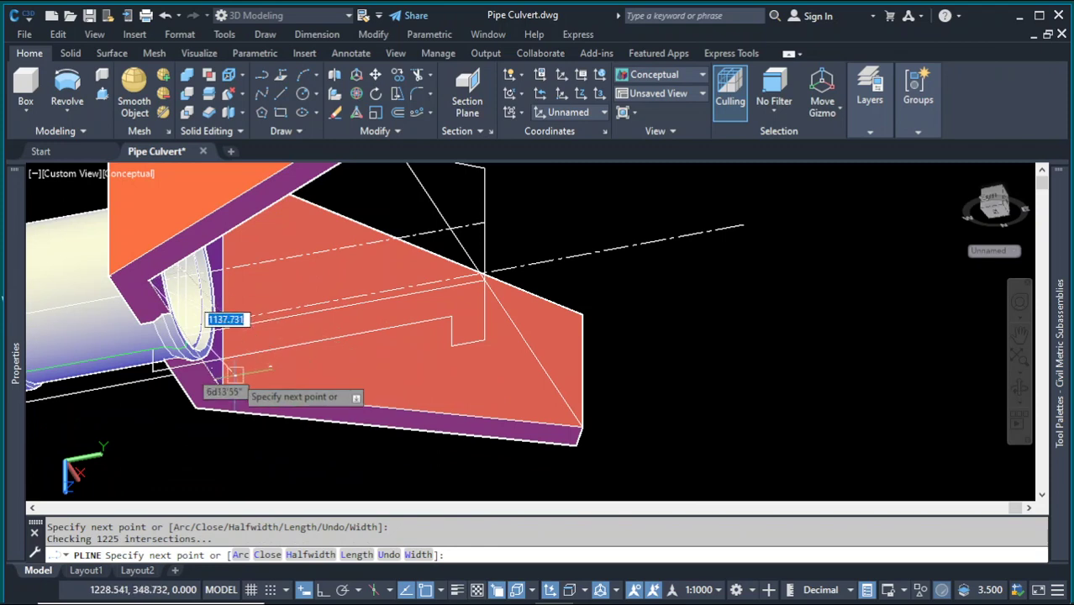
pyautogui.click(583, 442)
pyautogui.scroll(4, 582, 442)
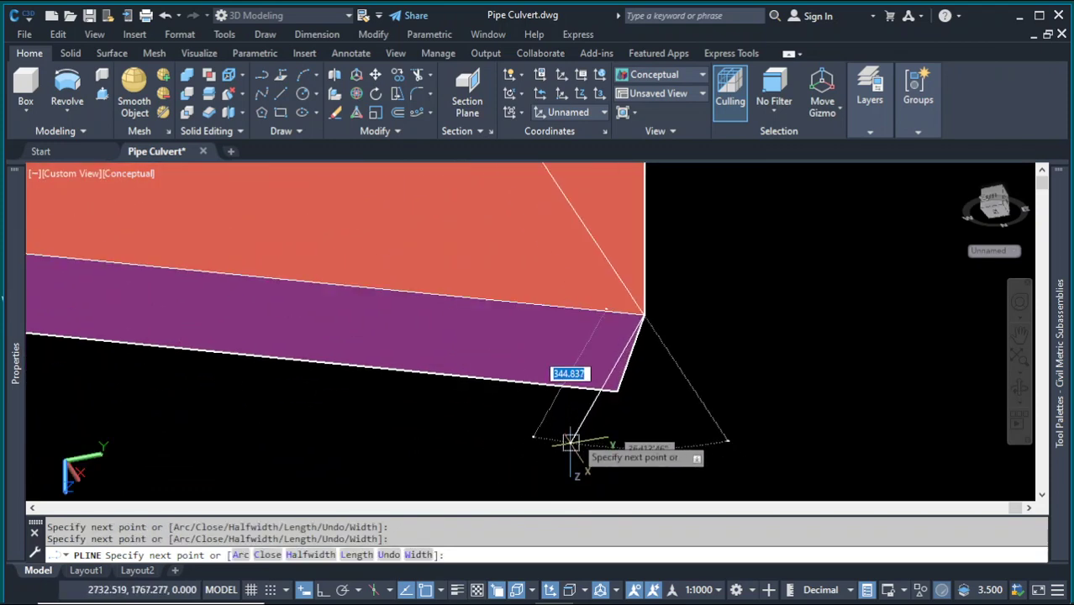
pyautogui.scroll(-3, 618, 392)
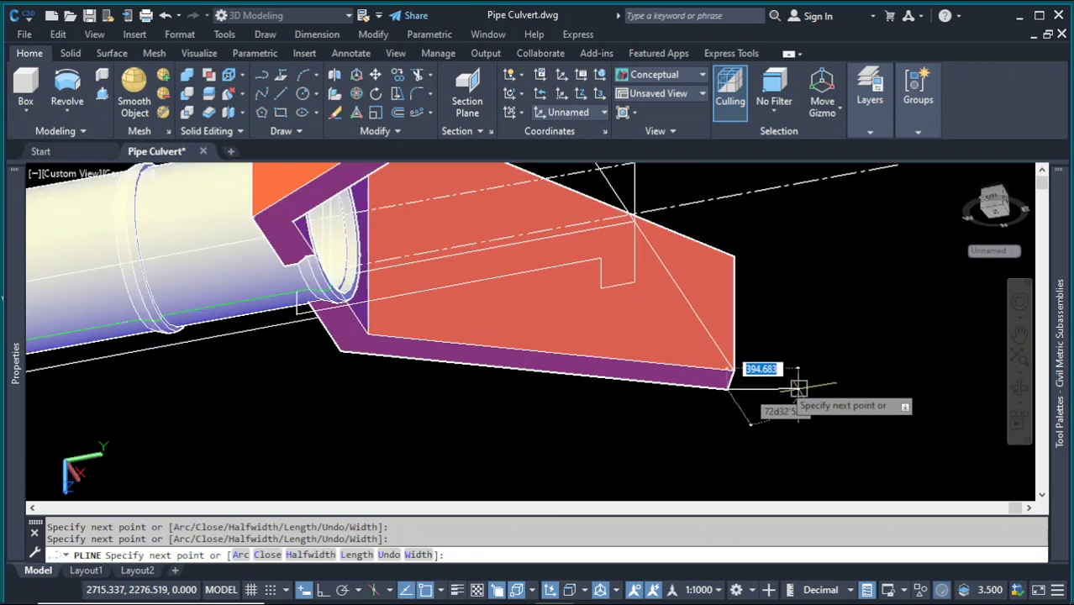
pyautogui.scroll(2, 370, 354)
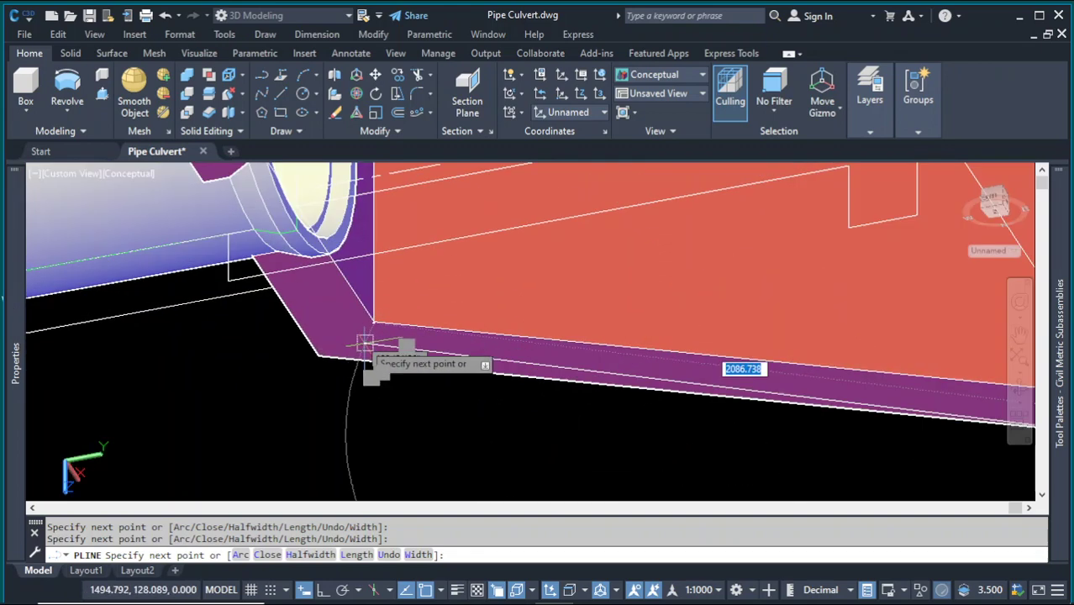
pyautogui.click(319, 357)
pyautogui.scroll(-3, 336, 369)
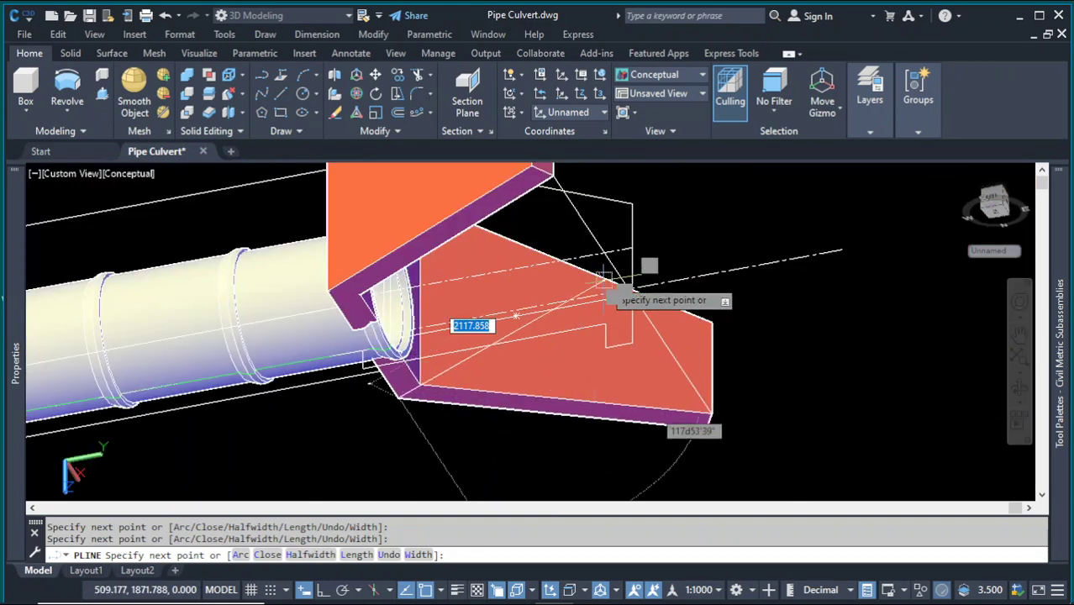
pyautogui.write('C')
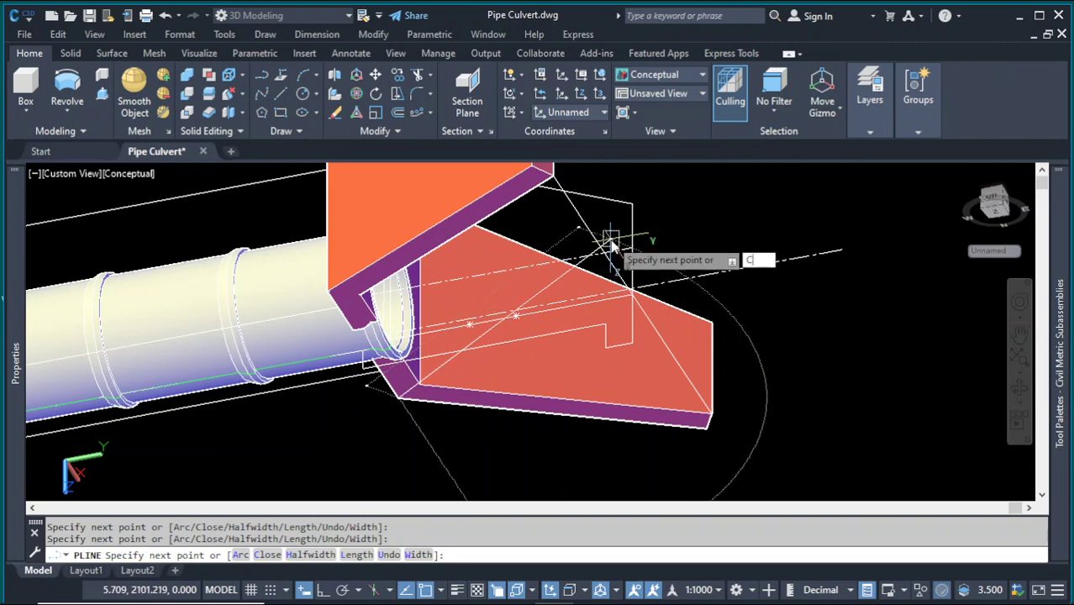
pyautogui.press('Return')
# - Remove the two inner headwall corner vertices from the closed polyline so it spans straight between the wing wall ends
pyautogui.scroll(-2, 575, 250)
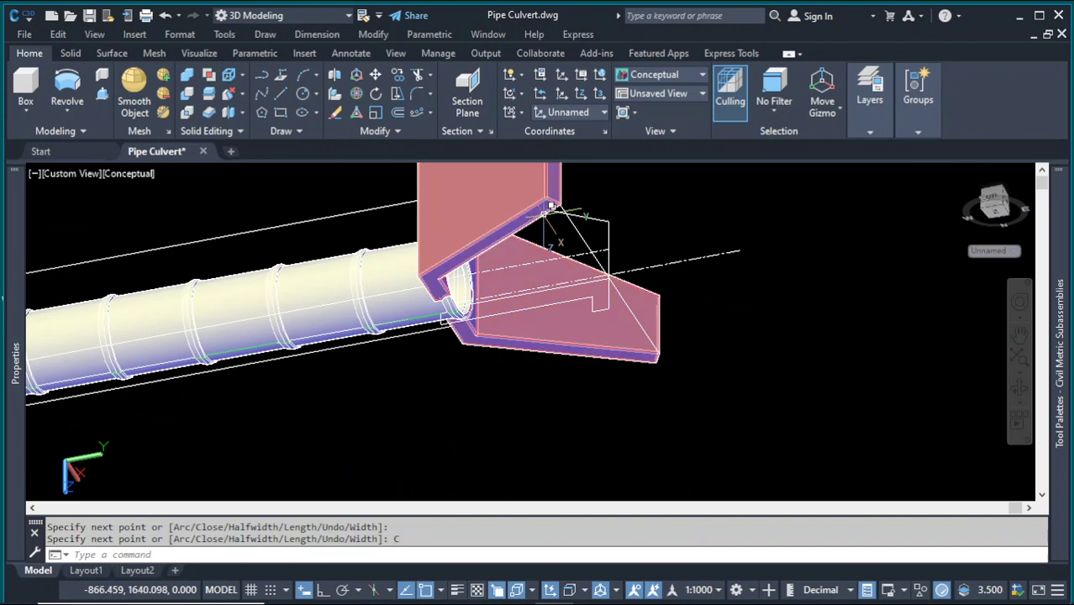
pyautogui.click(547, 219)
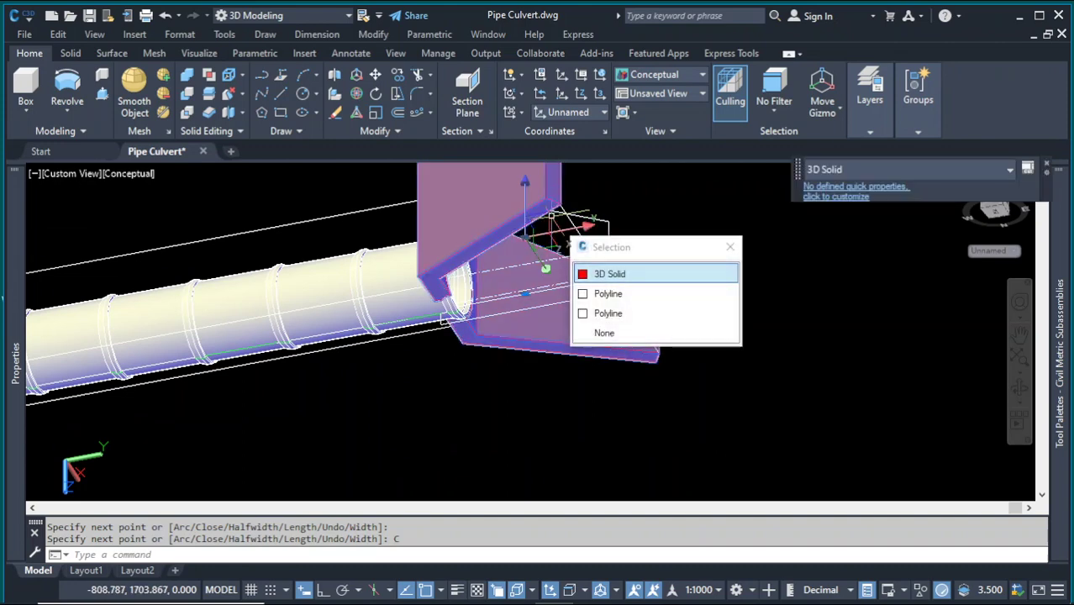
pyautogui.click(608, 293)
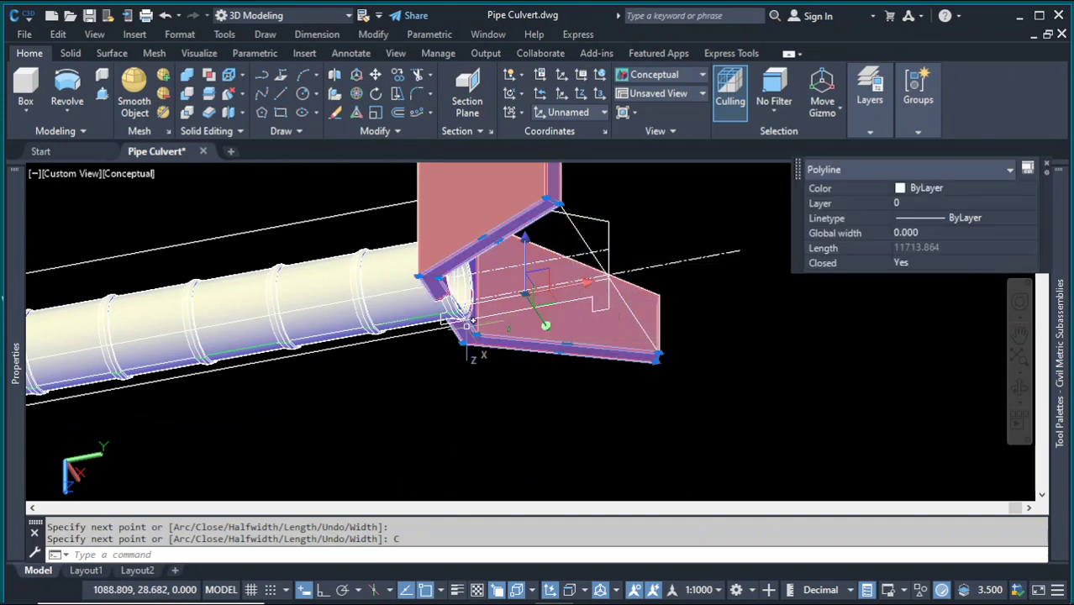
pyautogui.moveTo(479, 334)
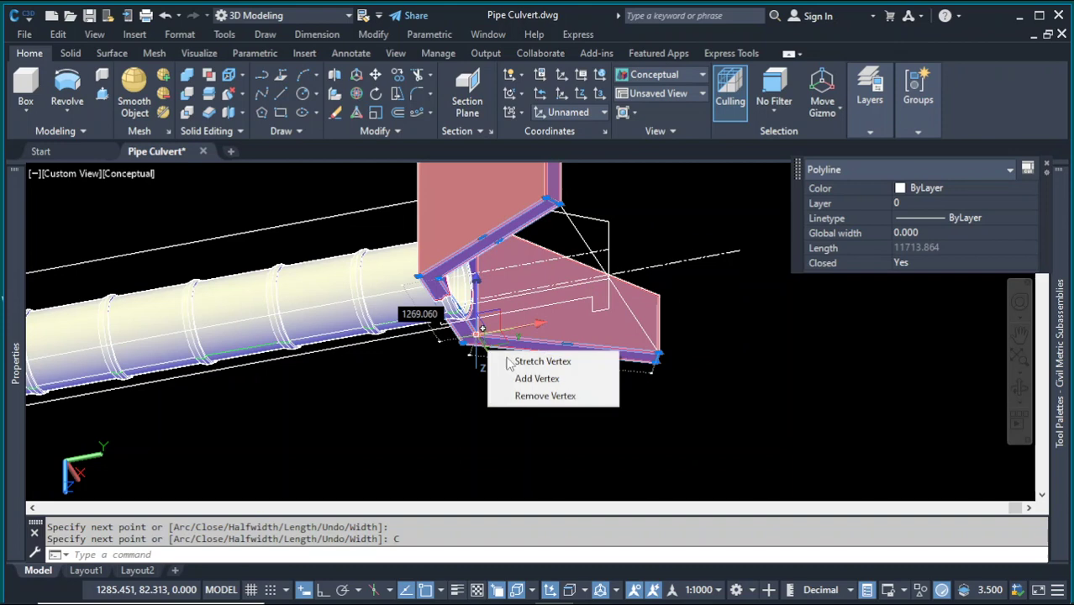
pyautogui.click(554, 396)
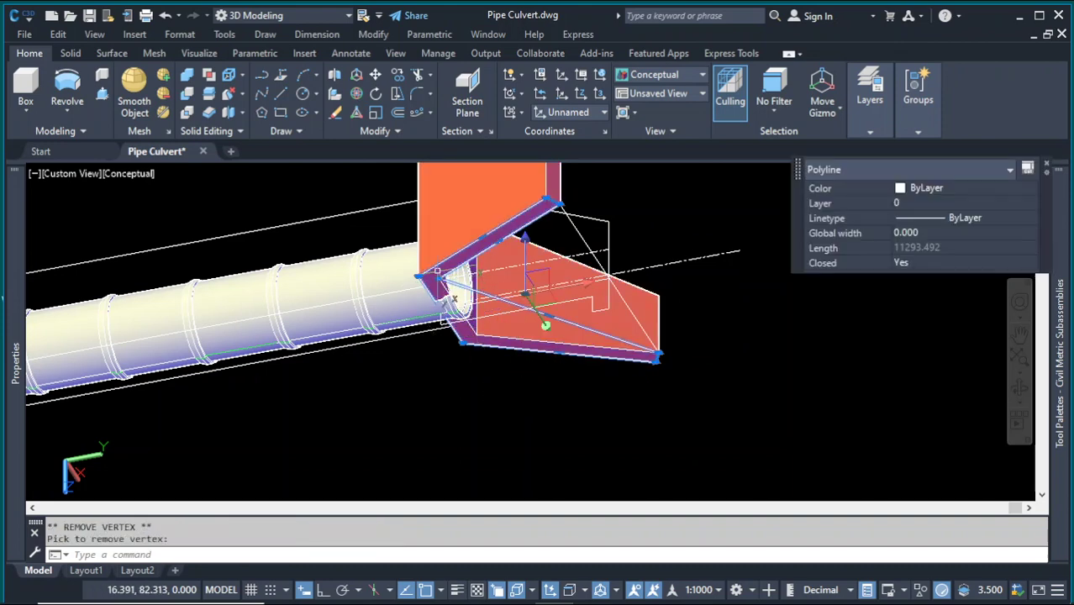
pyautogui.moveTo(438, 278)
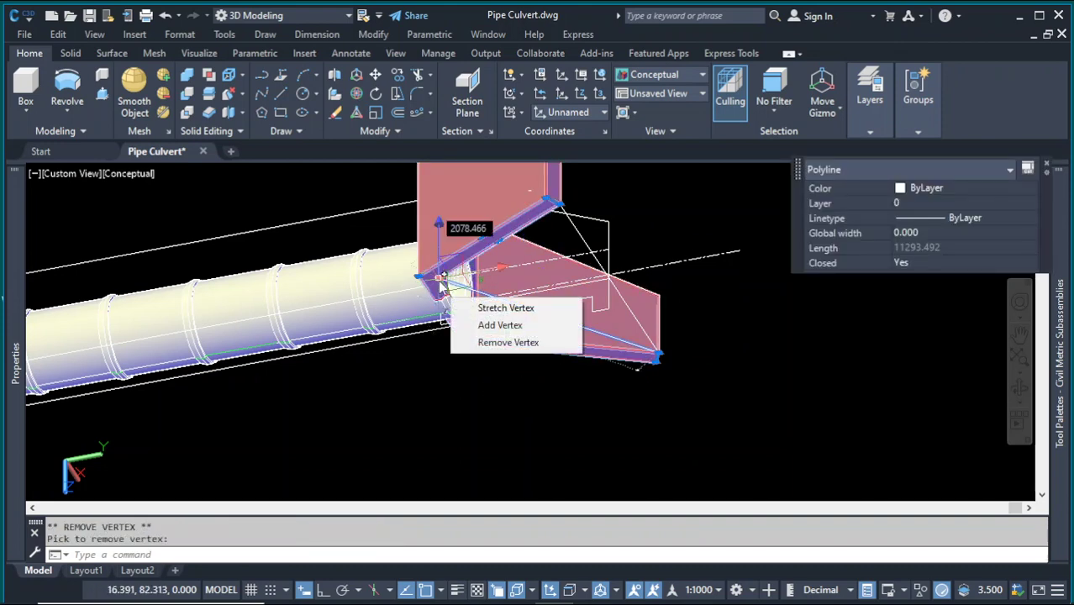
pyautogui.click(491, 343)
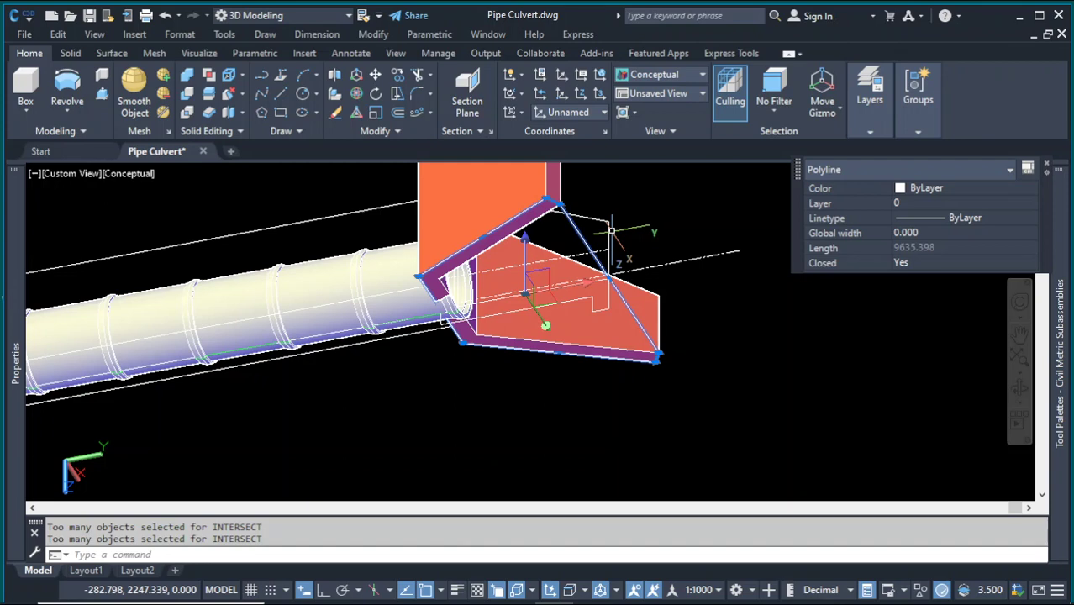
# - Extrude the closed base polyline 200 downward from the underside of the headwall and wing walls
pyautogui.write('TRUDE')
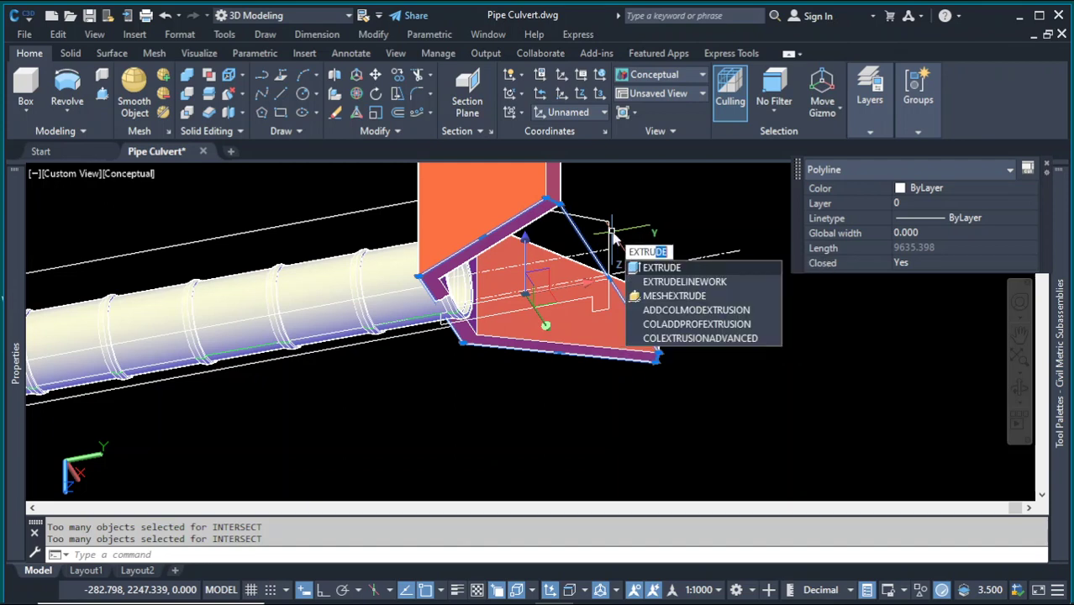
pyautogui.press('Return')
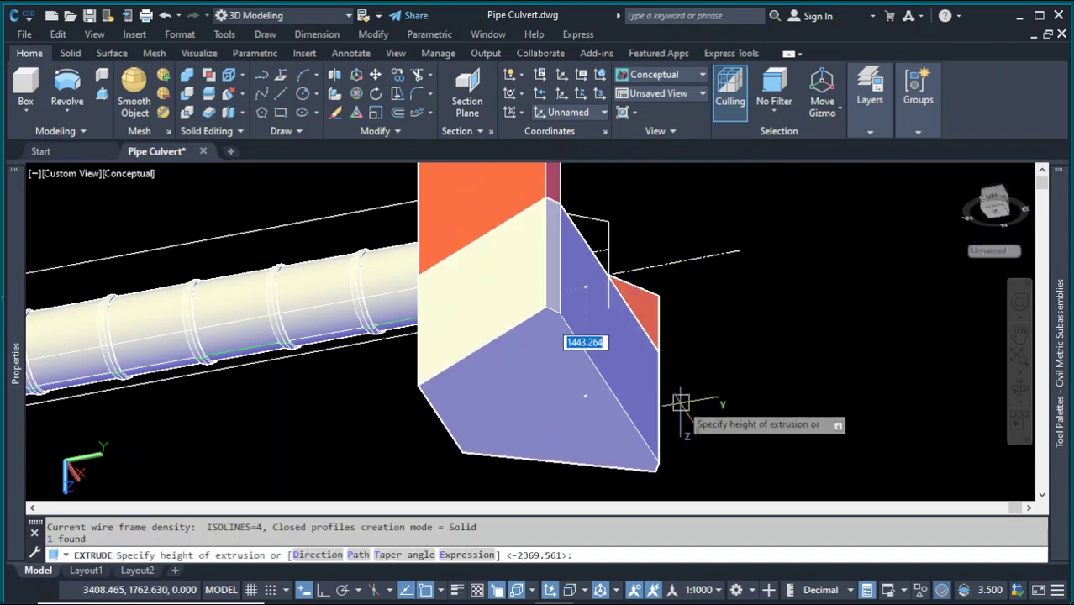
pyautogui.write('200')
pyautogui.press('Return')
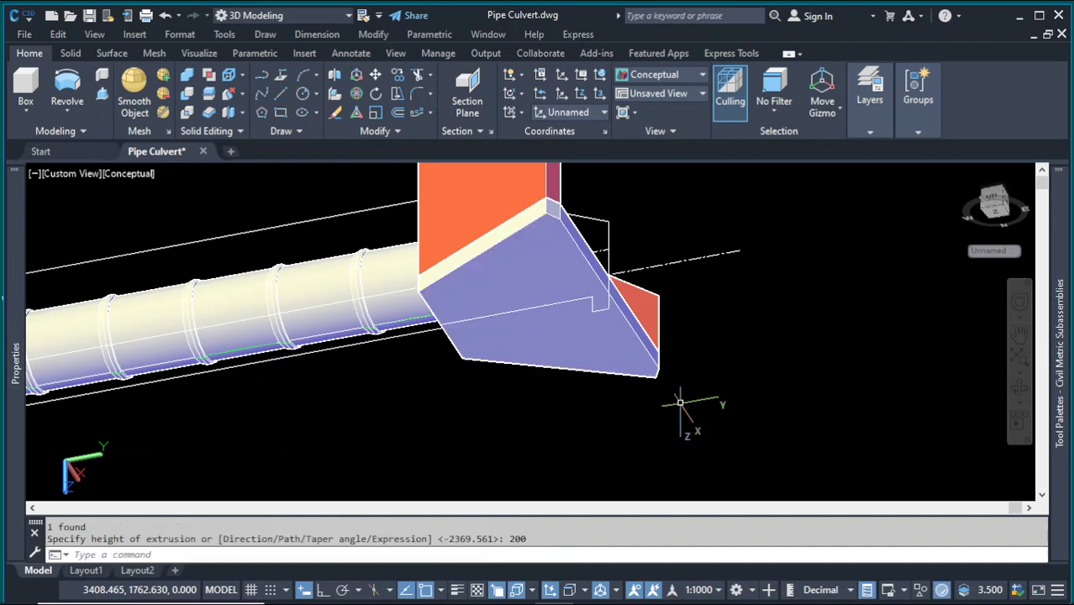
pyautogui.press('Escape')
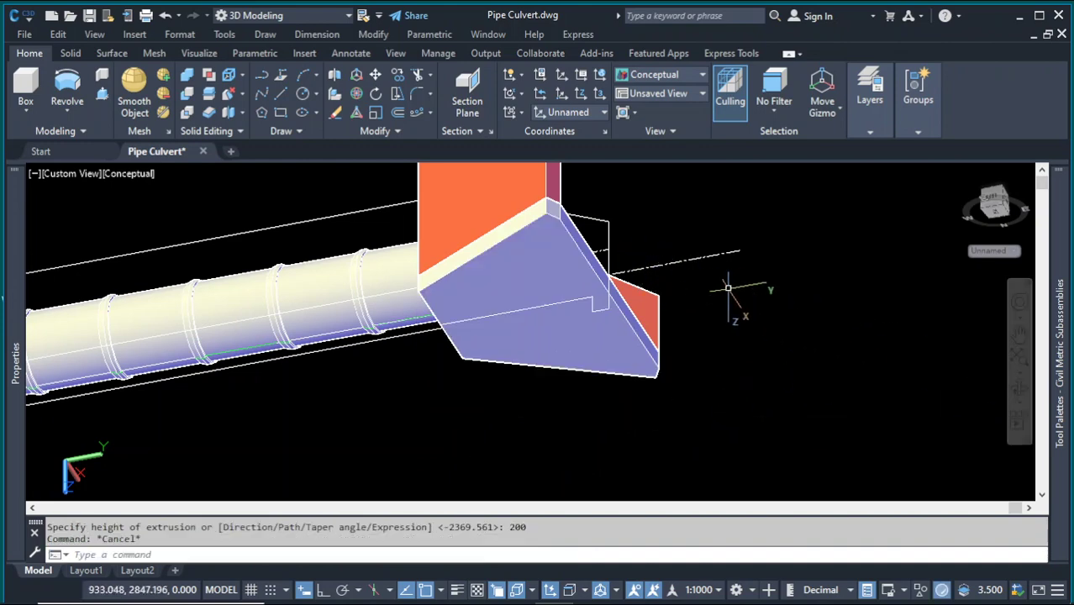
# - Switch to the Top view and inspect the new base slab between the wing walls
pyautogui.click(80, 174)
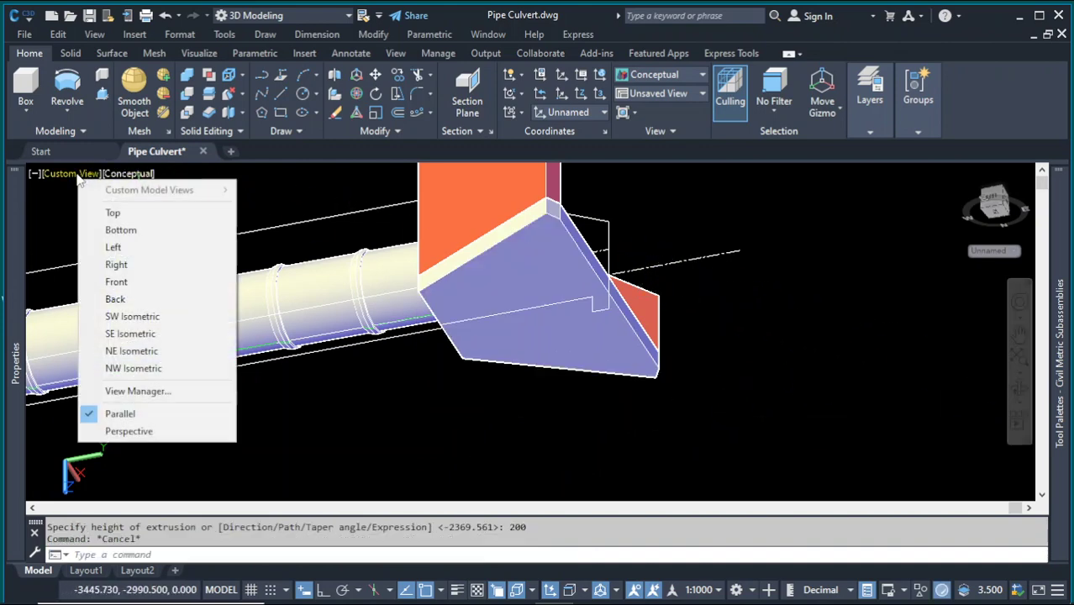
pyautogui.click(115, 213)
pyautogui.scroll(5, 649, 189)
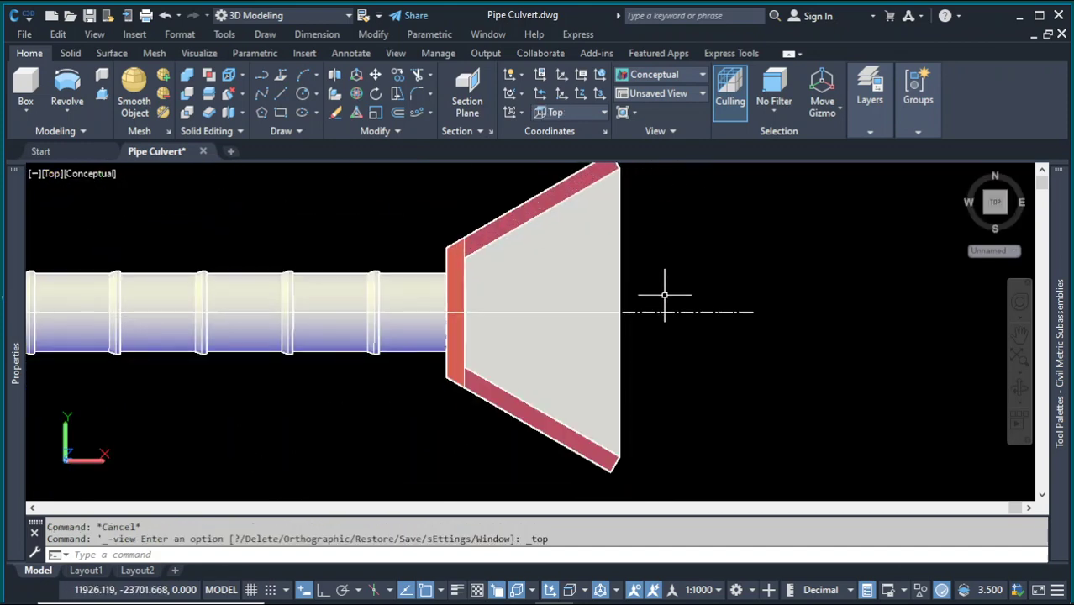
# - Switch to the Bottom view and frame the outer end of the base slab between the wing walls
pyautogui.scroll(-4, 708, 283)
pyautogui.scroll(3, 702, 265)
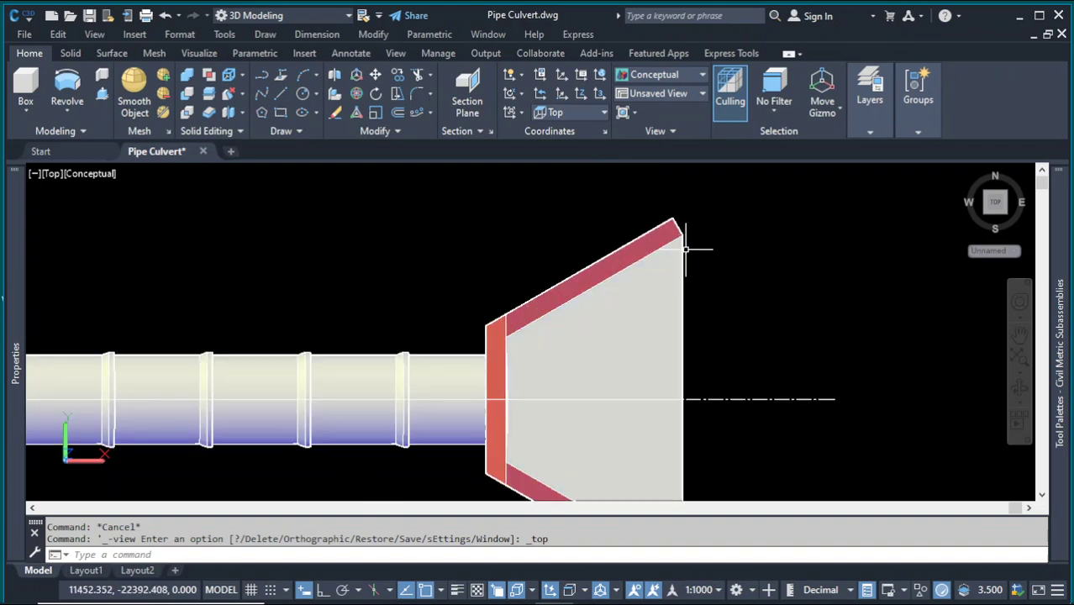
pyautogui.click(52, 174)
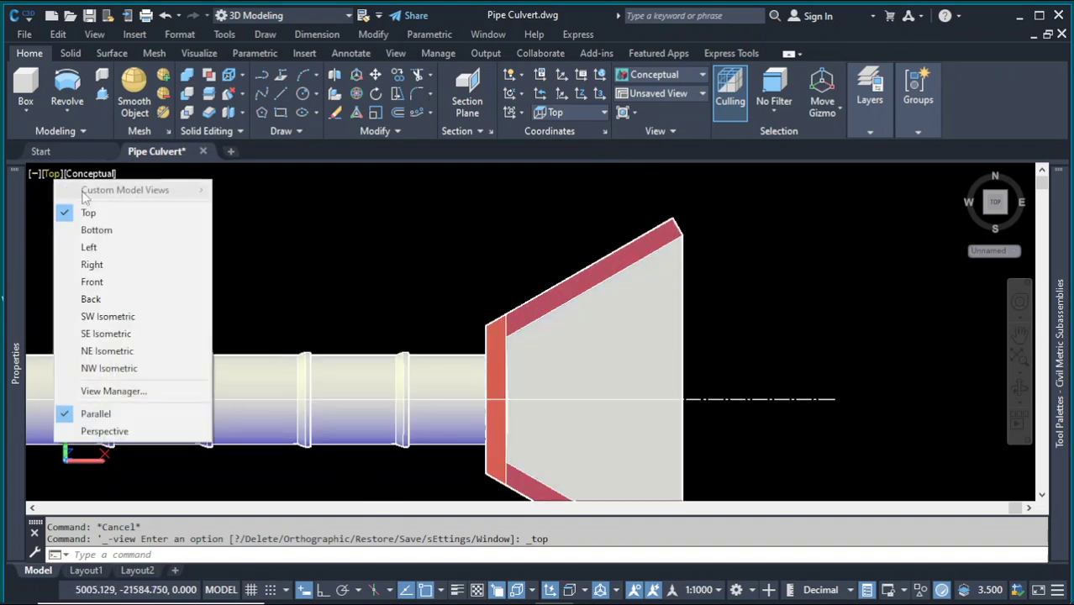
pyautogui.click(96, 230)
pyautogui.scroll(3, 404, 189)
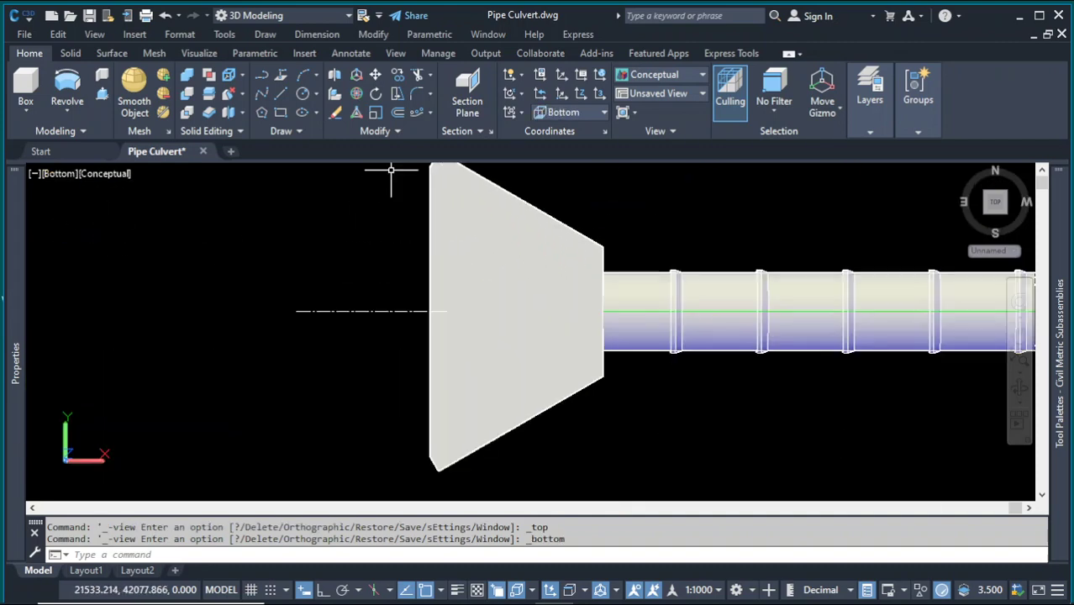
pyautogui.scroll(-2, 383, 173)
pyautogui.scroll(3, 383, 172)
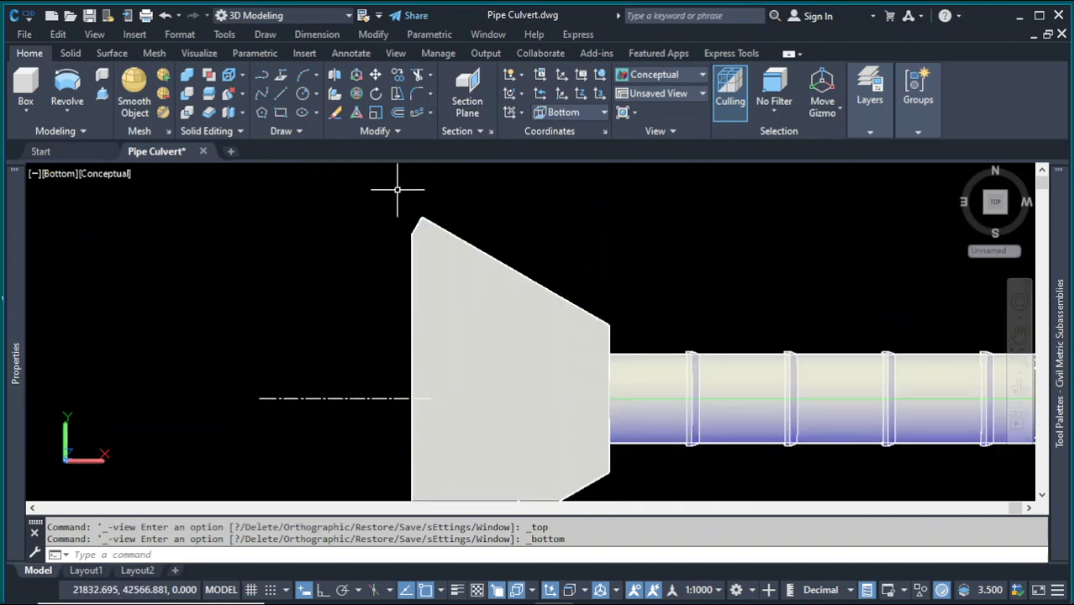
# - Draw a straight polyline with Ortho on along the slab's outer edge, from one wing wall end to the other
pyautogui.click(261, 77)
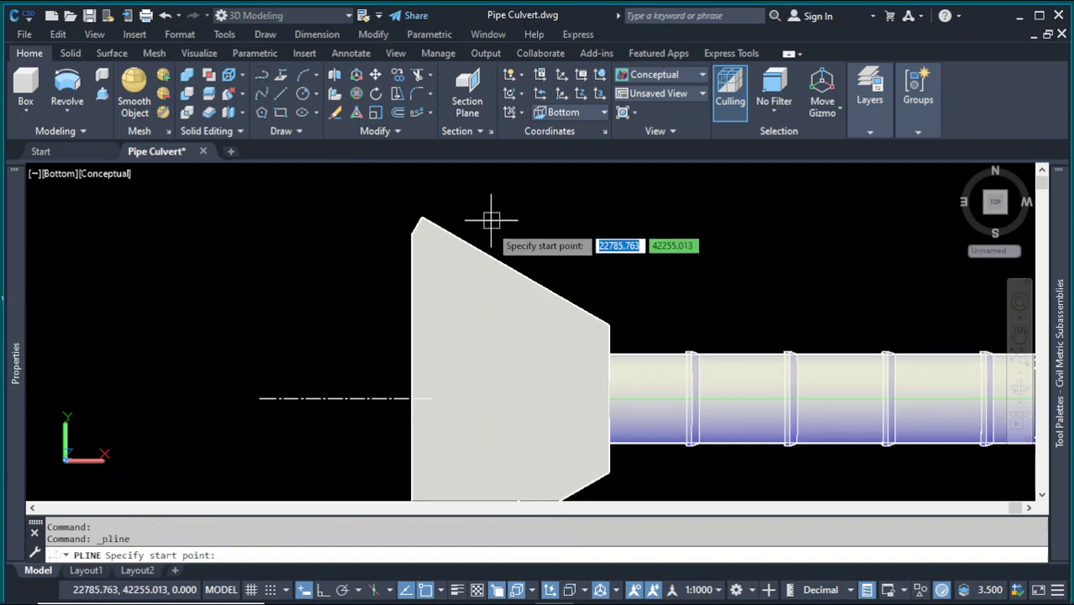
pyautogui.click(410, 233)
pyautogui.scroll(-4, 410, 233)
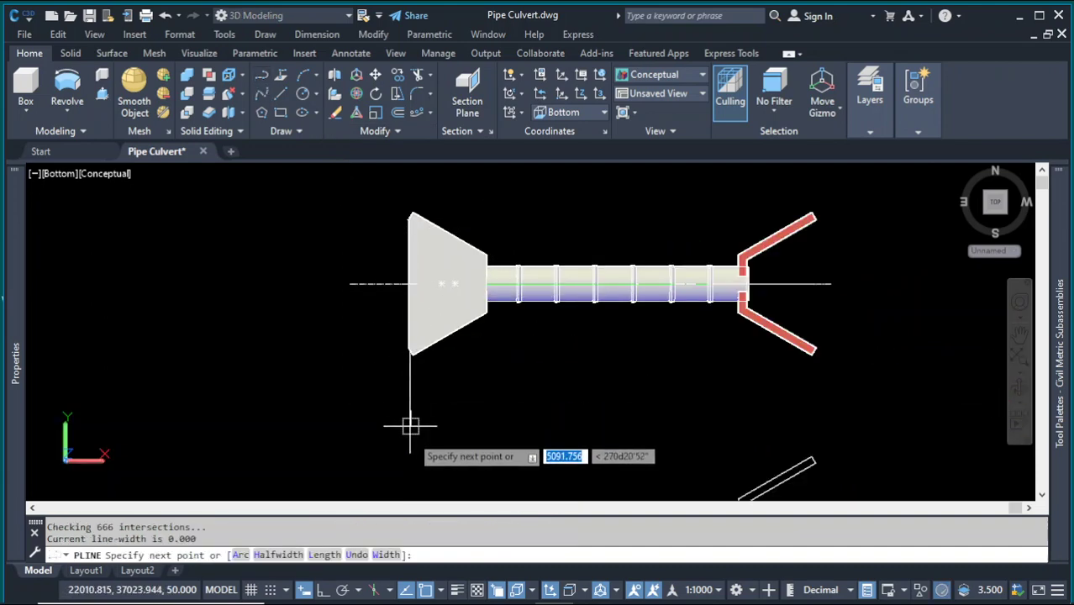
pyautogui.click(323, 591)
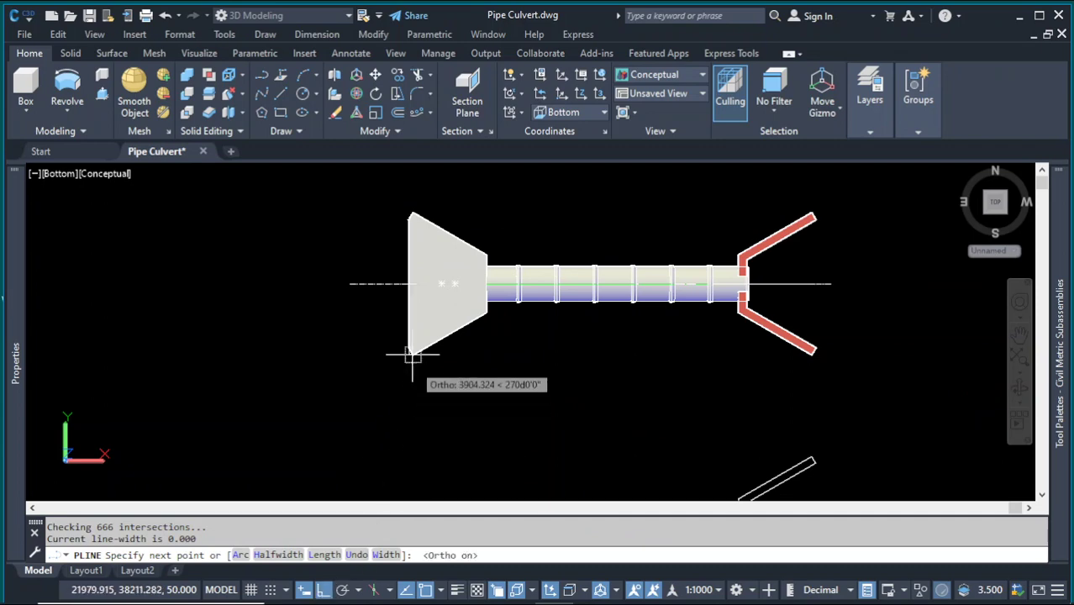
pyautogui.scroll(3, 408, 348)
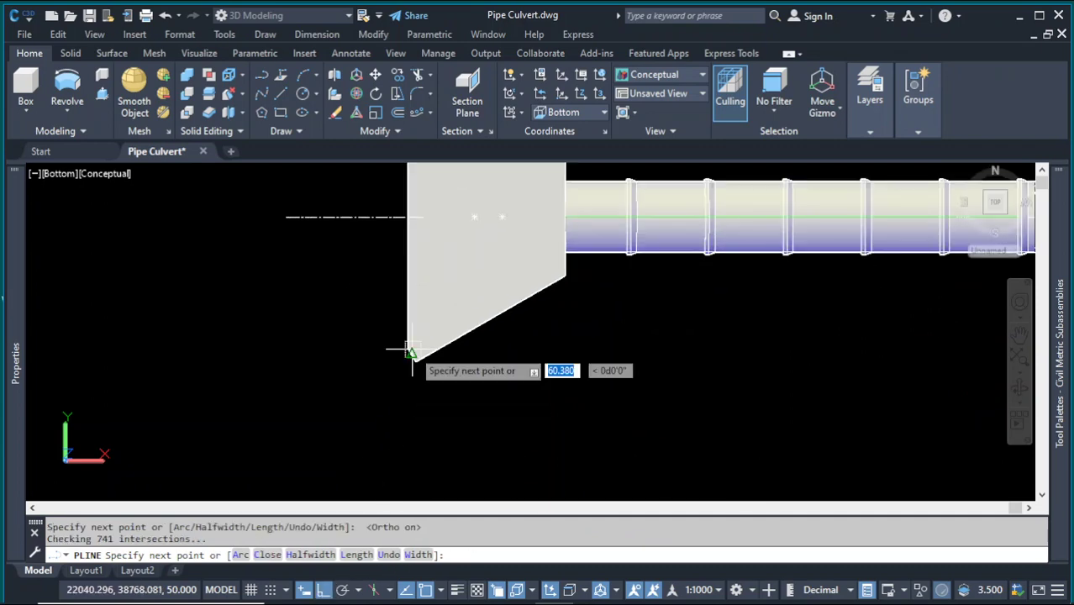
pyautogui.scroll(2, 407, 348)
pyautogui.press('Escape')
# - Offset the outer-edge polyline 200 inward toward the headwall
pyautogui.scroll(2, 400, 328)
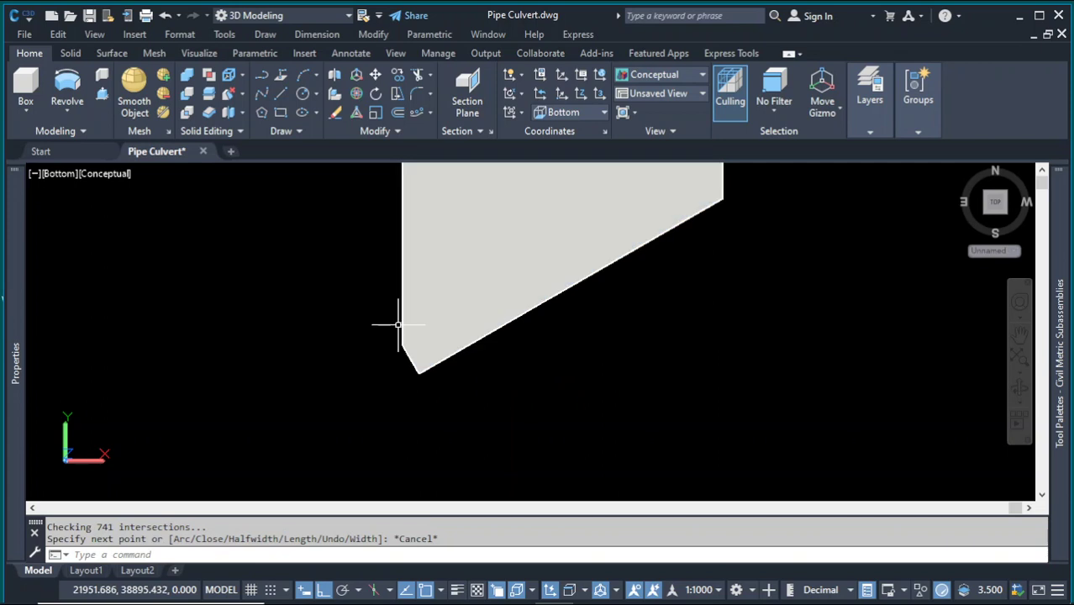
pyautogui.click(400, 323)
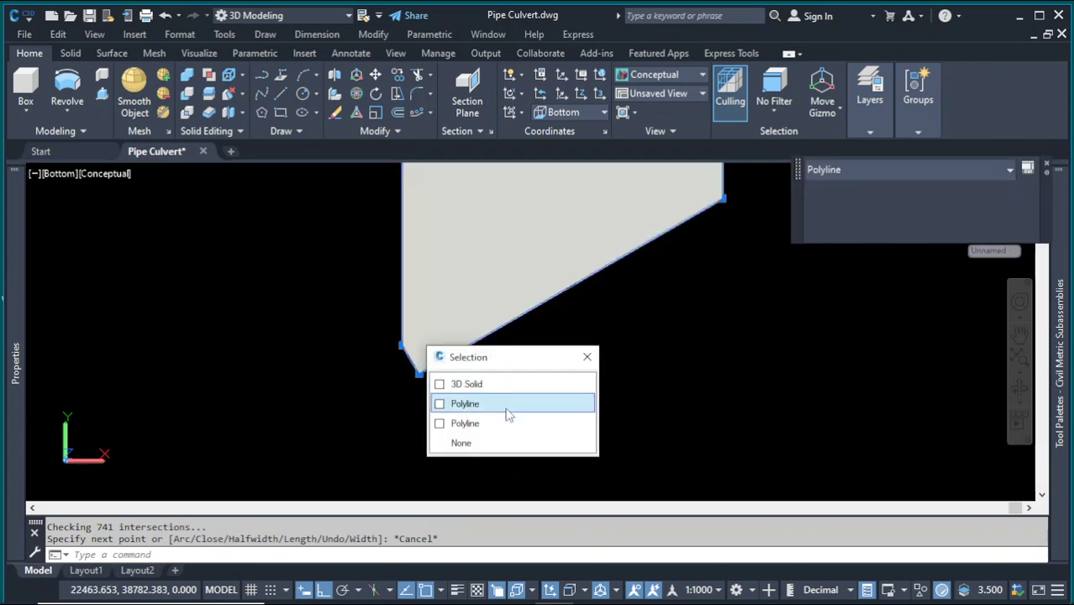
pyautogui.click(508, 423)
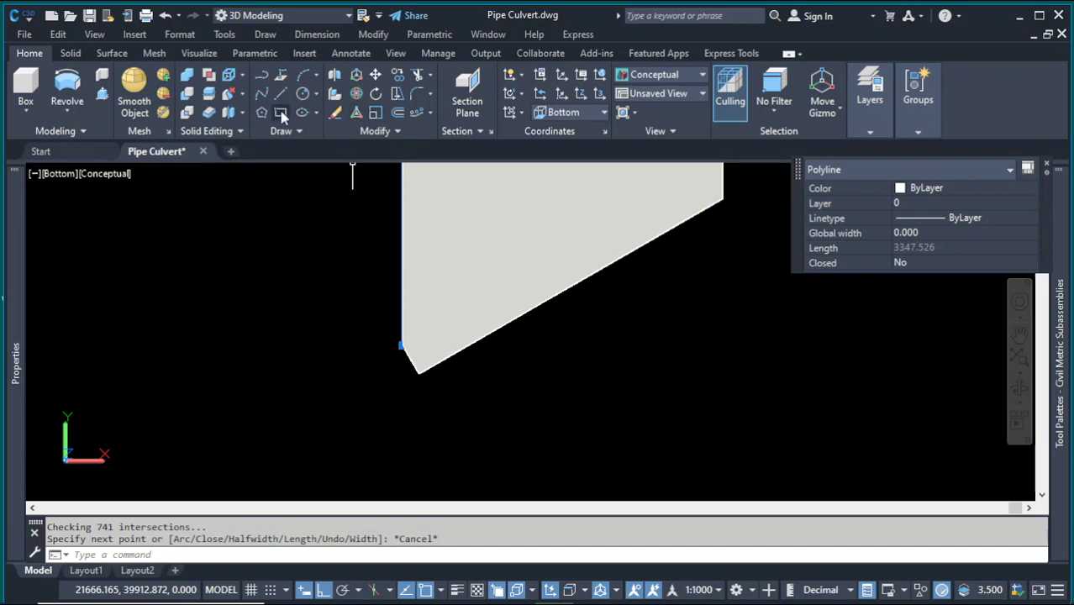
pyautogui.click(399, 115)
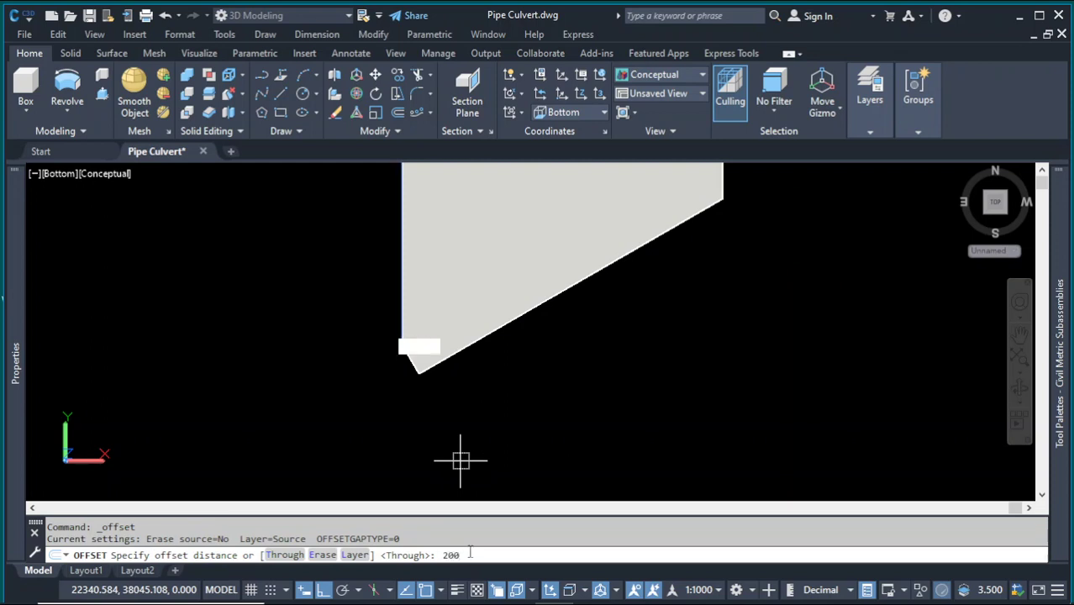
pyautogui.press('Return')
pyautogui.click(604, 425)
pyautogui.press('Escape')
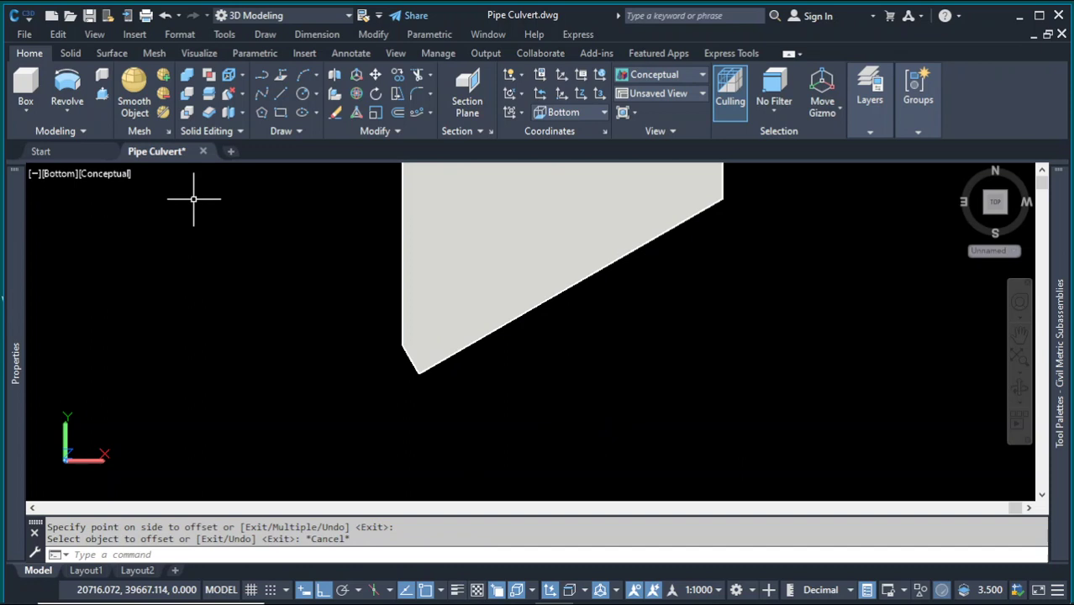
# - Show the model in 2D Wireframe and stretch both ends of the offset line past the slab's outline
pyautogui.click(114, 174)
pyautogui.click(164, 212)
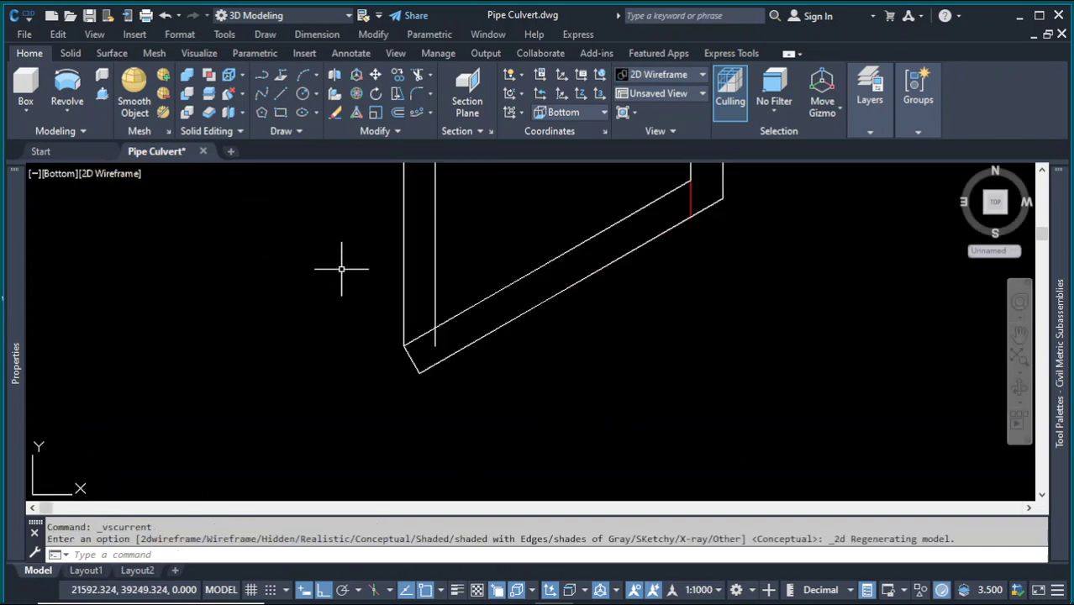
pyautogui.click(441, 287)
pyautogui.click(419, 272)
pyautogui.click(434, 346)
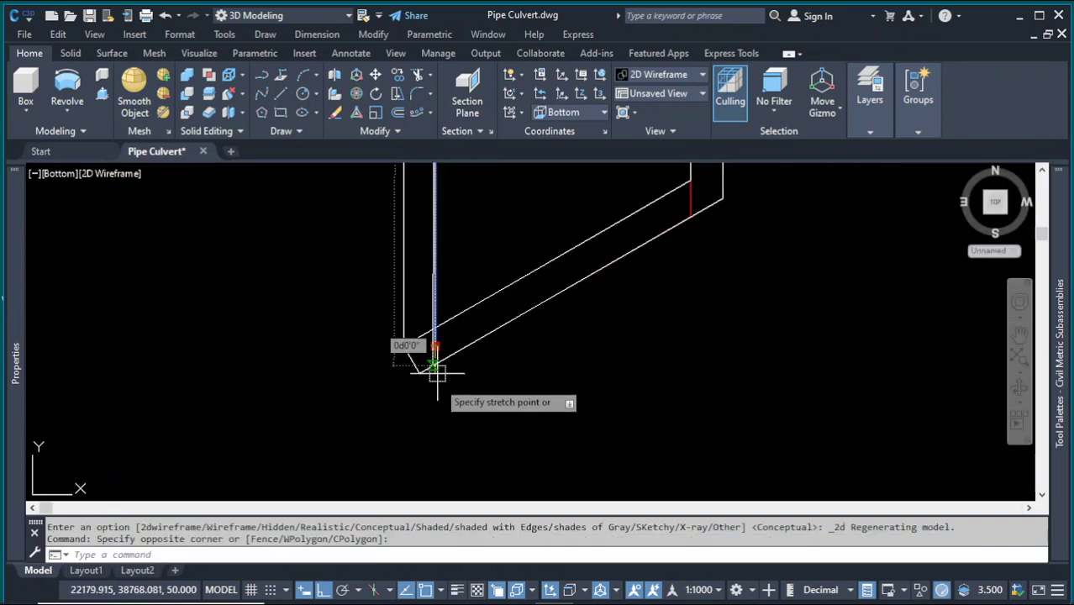
pyautogui.click(458, 416)
pyautogui.scroll(-4, 456, 396)
pyautogui.scroll(4, 457, 332)
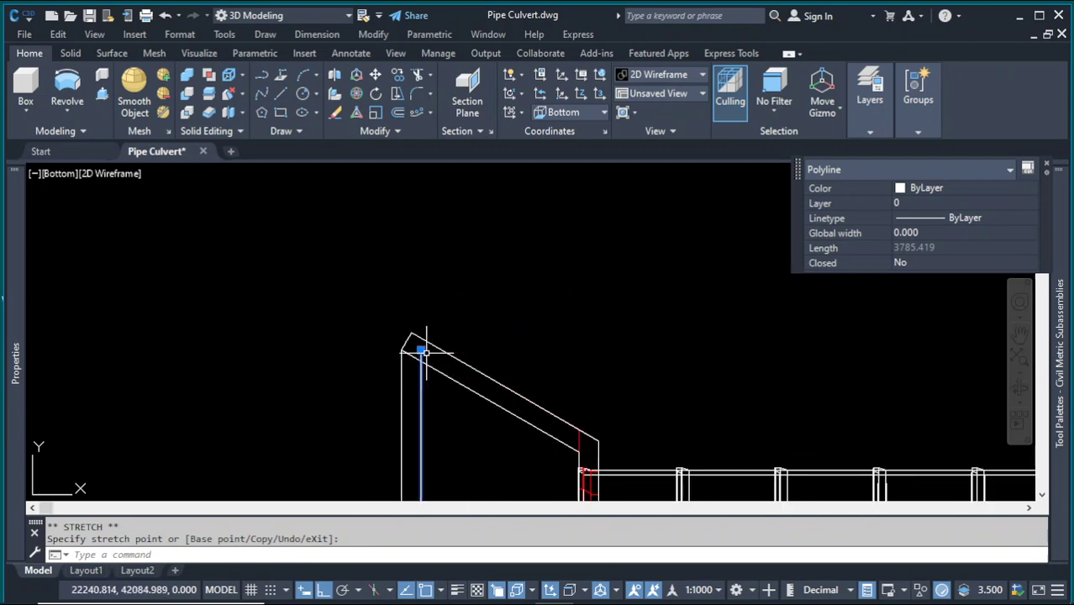
pyautogui.click(451, 255)
pyautogui.press('Escape')
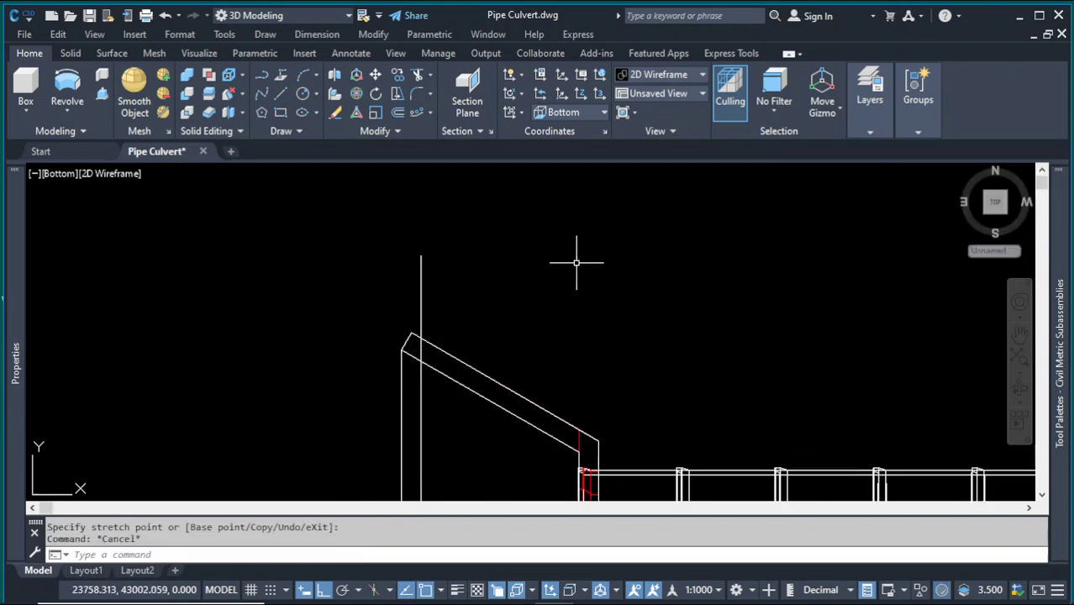
# - Examine the offset line's position relative to the base slab in orbited views and the Top view
pyautogui.click(1019, 389)
pyautogui.moveTo(619, 302); pyautogui.dragTo(588, 252)
pyautogui.scroll(2, 570, 370)
pyautogui.scroll(2, 571, 390)
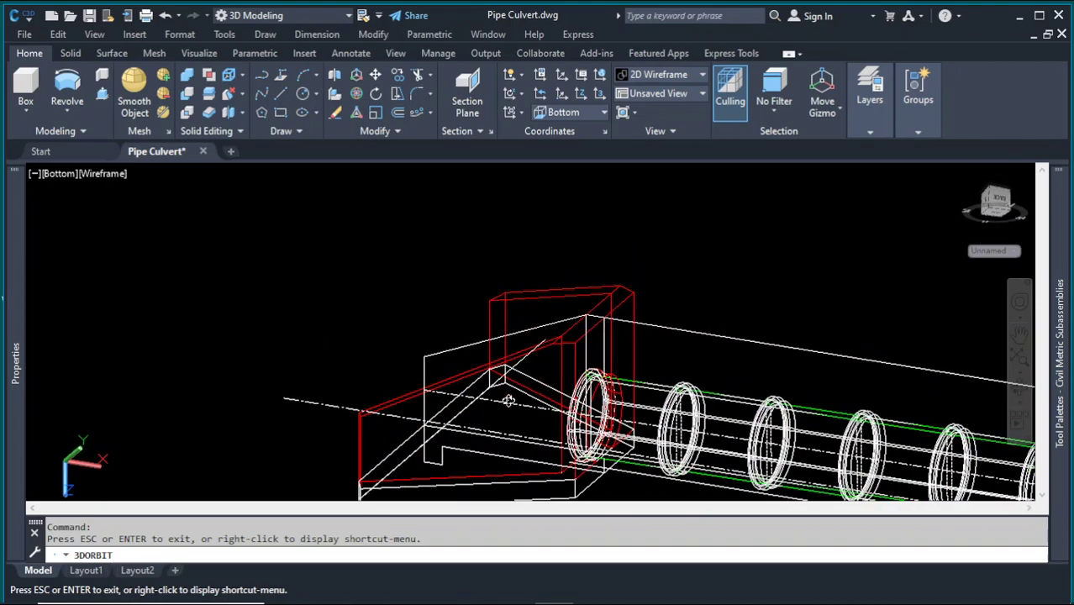
pyautogui.scroll(2, 503, 397)
pyautogui.scroll(-6, 503, 398)
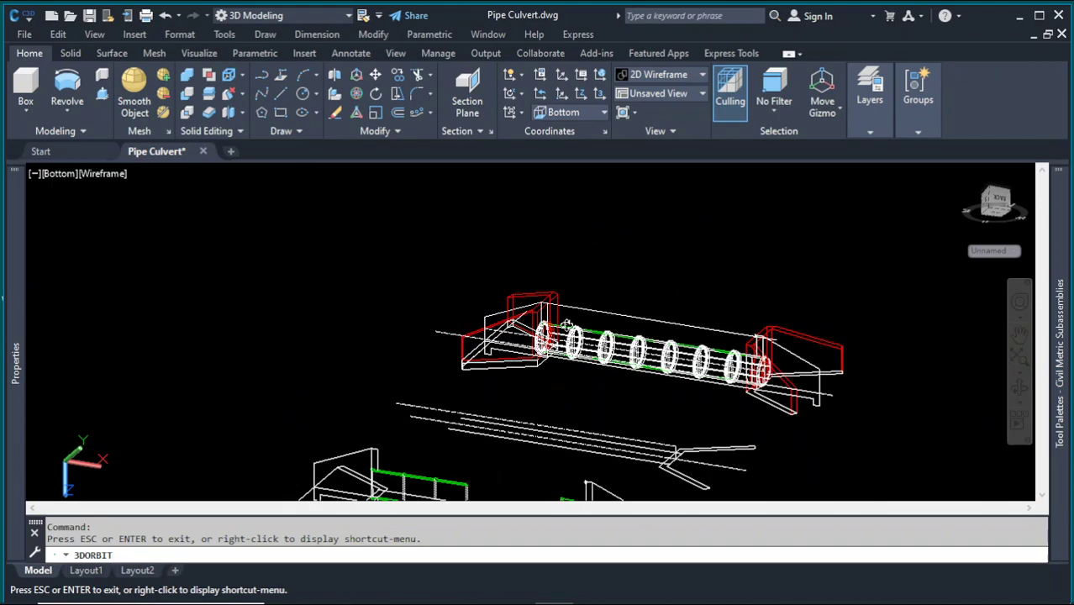
pyautogui.moveTo(567, 324); pyautogui.dragTo(538, 337)
pyautogui.moveTo(569, 378); pyautogui.dragTo(551, 433)
pyautogui.scroll(4, 461, 437)
pyautogui.press('Escape')
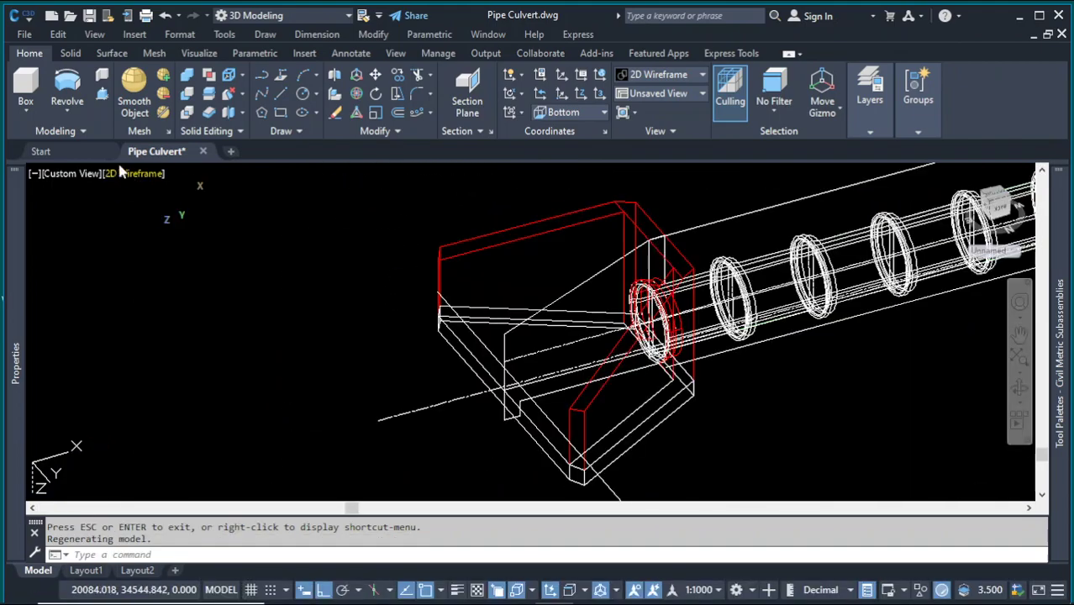
pyautogui.click(48, 174)
pyautogui.click(85, 211)
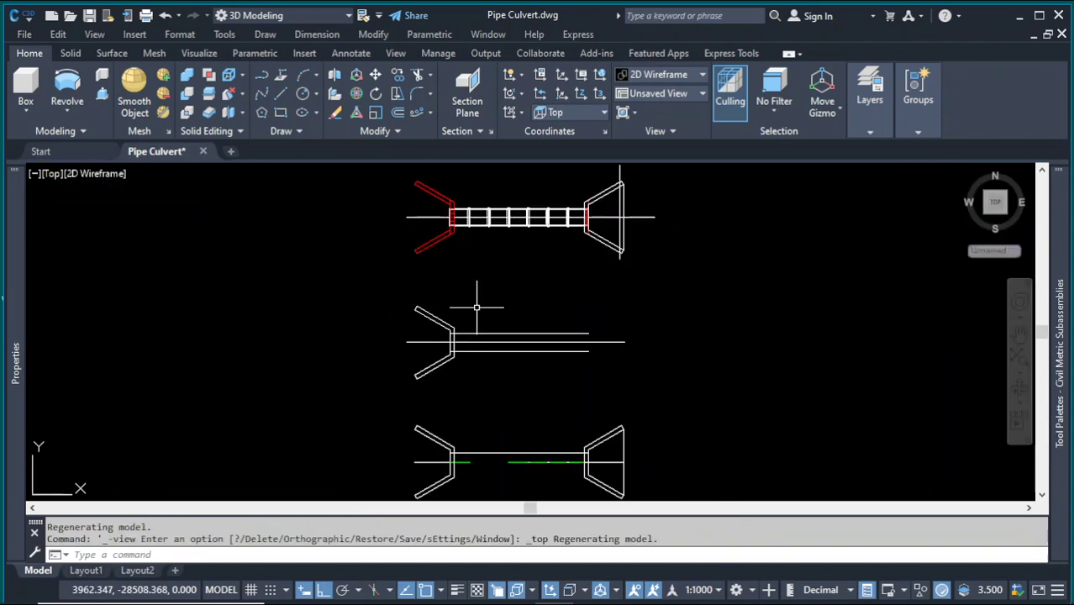
pyautogui.scroll(-4, 496, 320)
pyautogui.scroll(6, 518, 273)
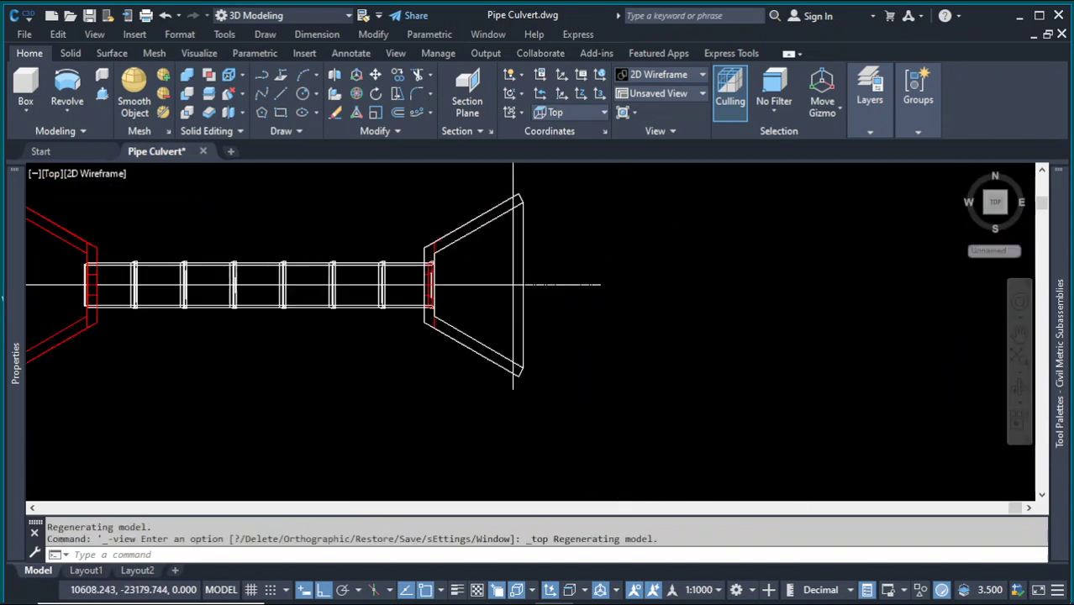
pyautogui.scroll(-5, 883, 348)
# - Move the extended offset line down from the slab's upper corner to its lower corner at the wing wall end
pyautogui.click(1019, 389)
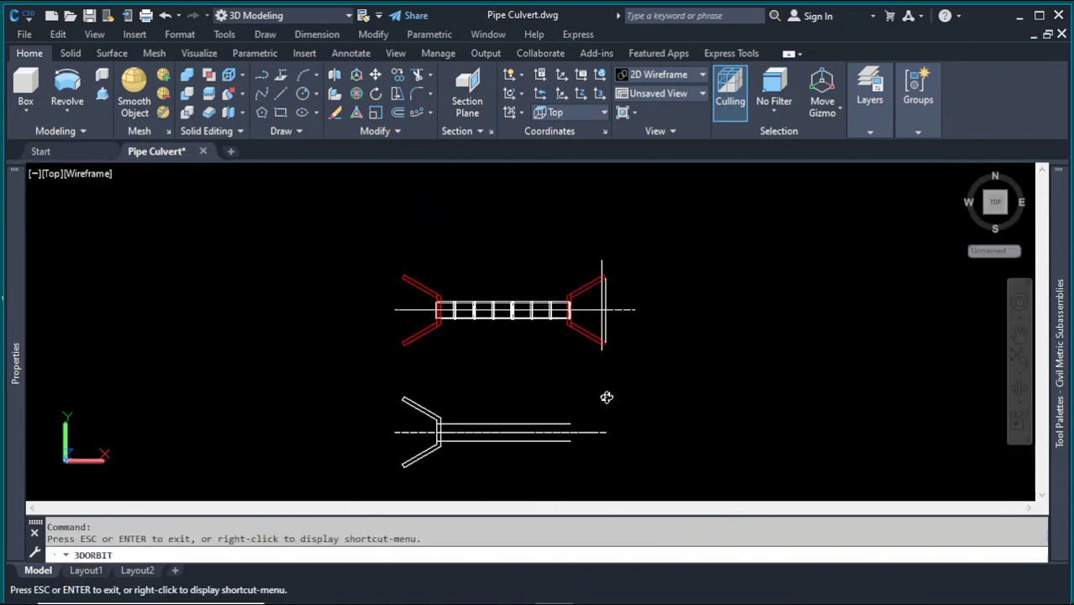
pyautogui.moveTo(609, 396); pyautogui.dragTo(599, 356)
pyautogui.scroll(5, 600, 356)
pyautogui.scroll(5, 607, 328)
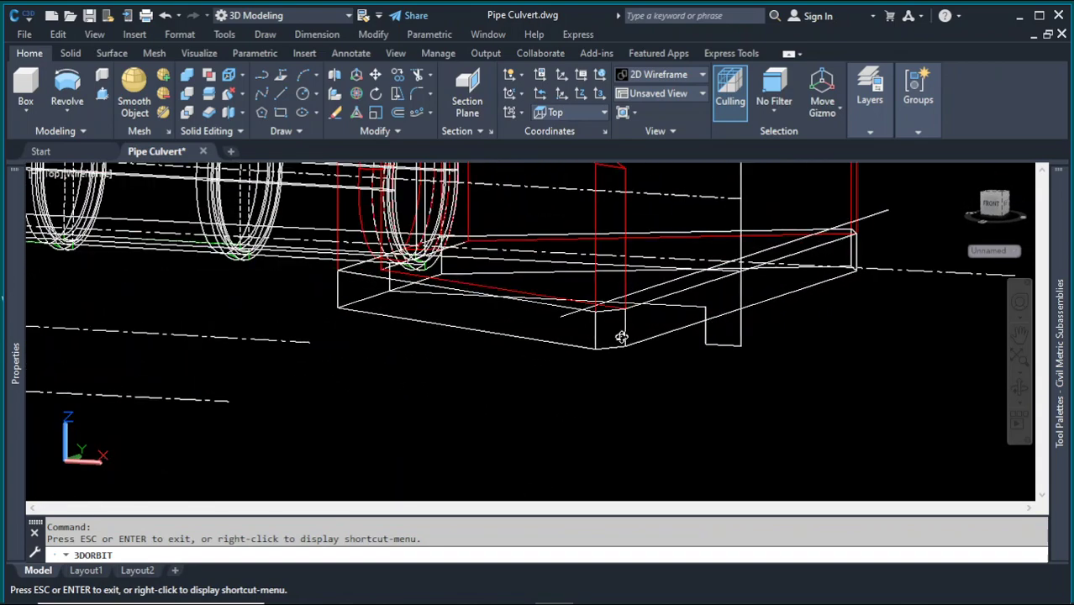
pyautogui.press('Escape')
pyautogui.click(517, 282)
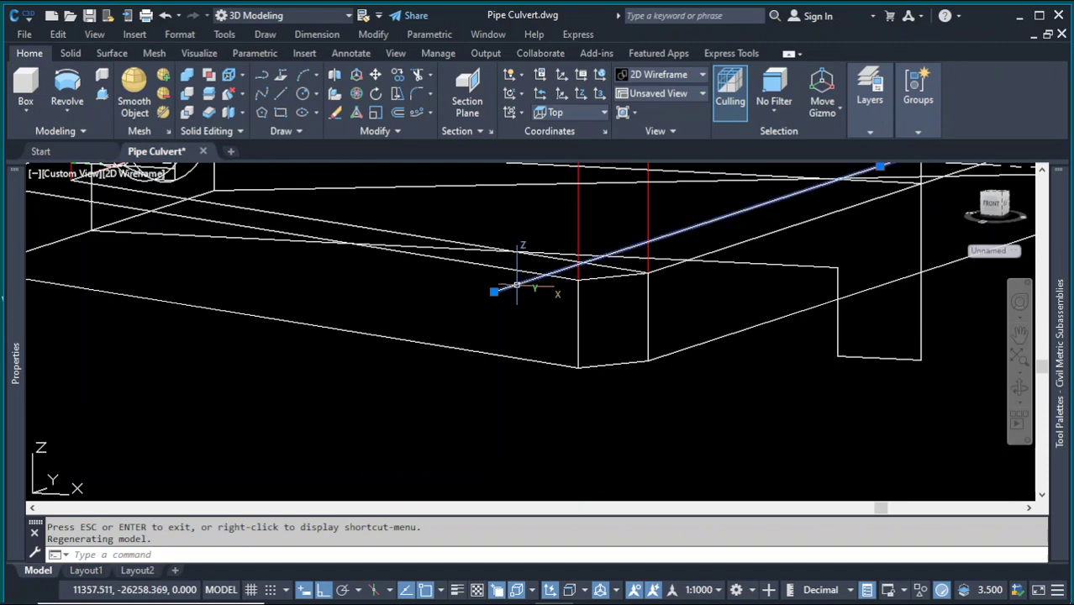
pyautogui.click(379, 75)
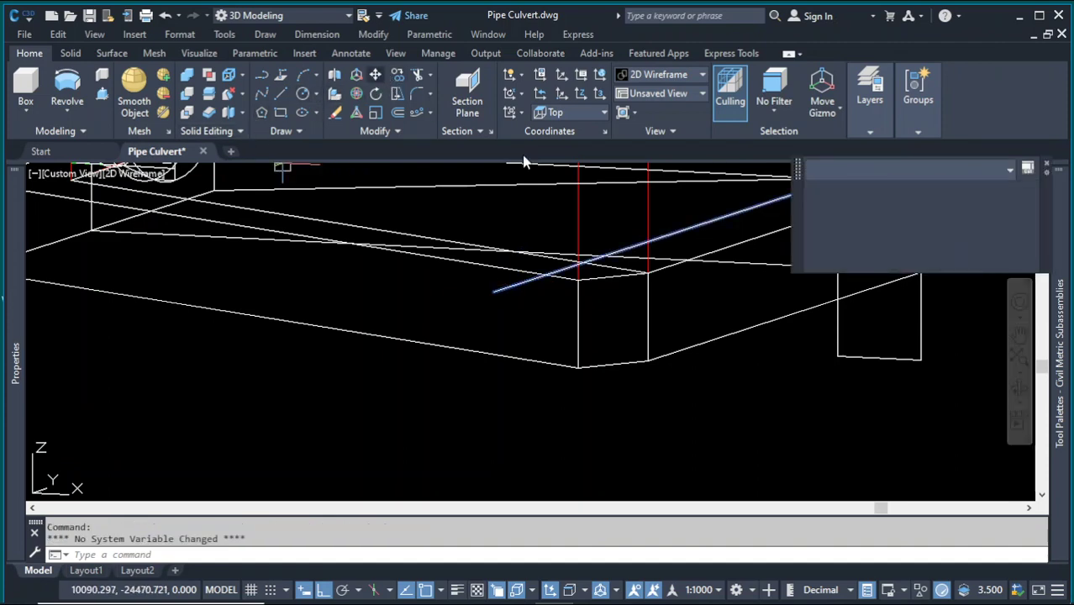
pyautogui.click(648, 273)
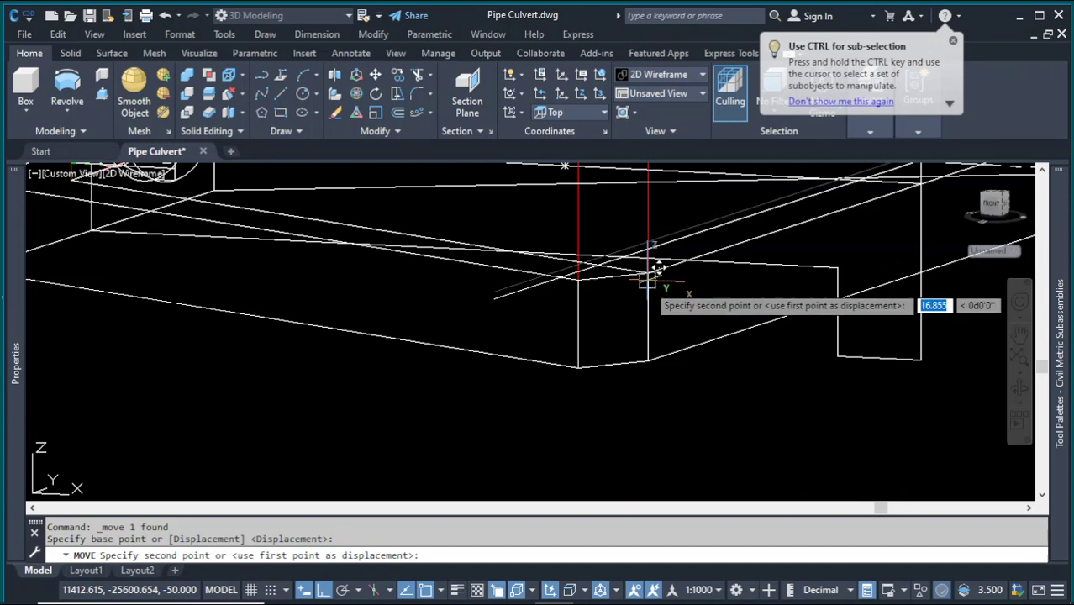
pyautogui.click(648, 362)
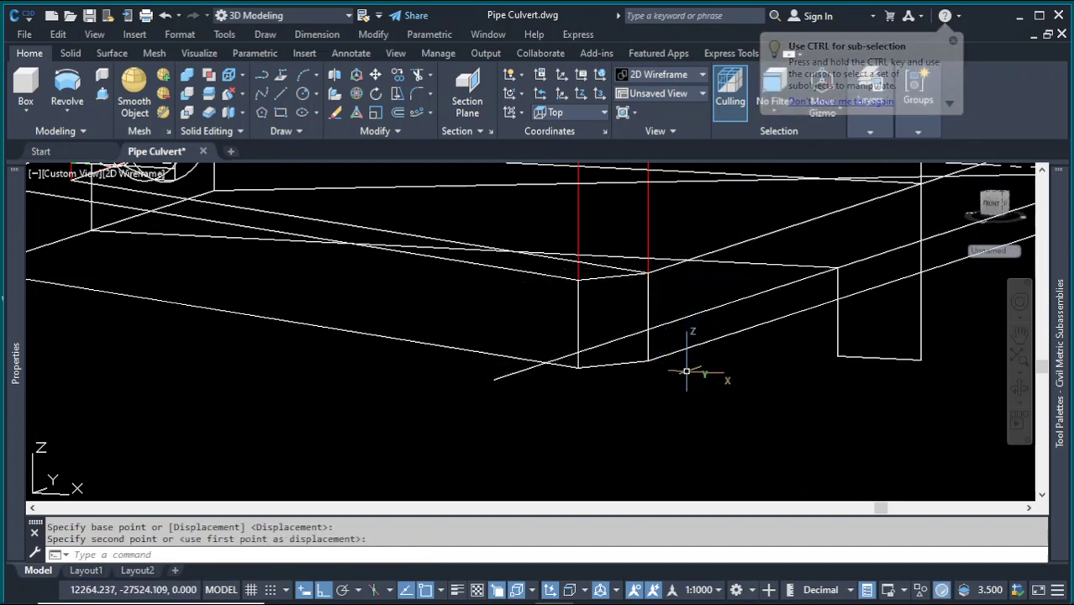
# - Use Presspull to extrude the strip between the line and the slab's outer edge 200 downward from the underside
pyautogui.click(1019, 388)
pyautogui.moveTo(673, 378); pyautogui.dragTo(605, 318)
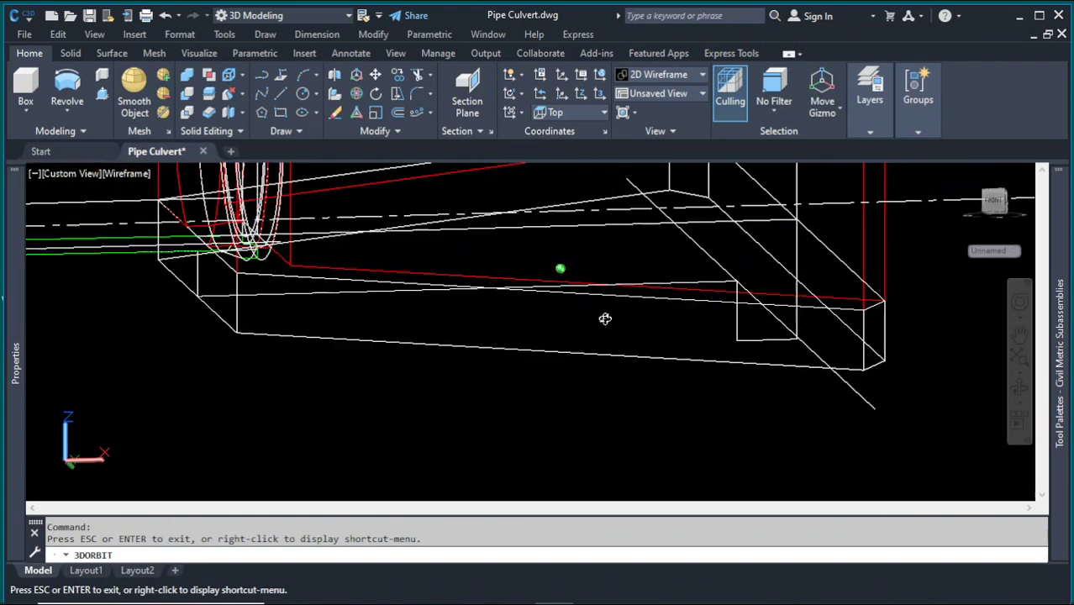
pyautogui.press('Escape')
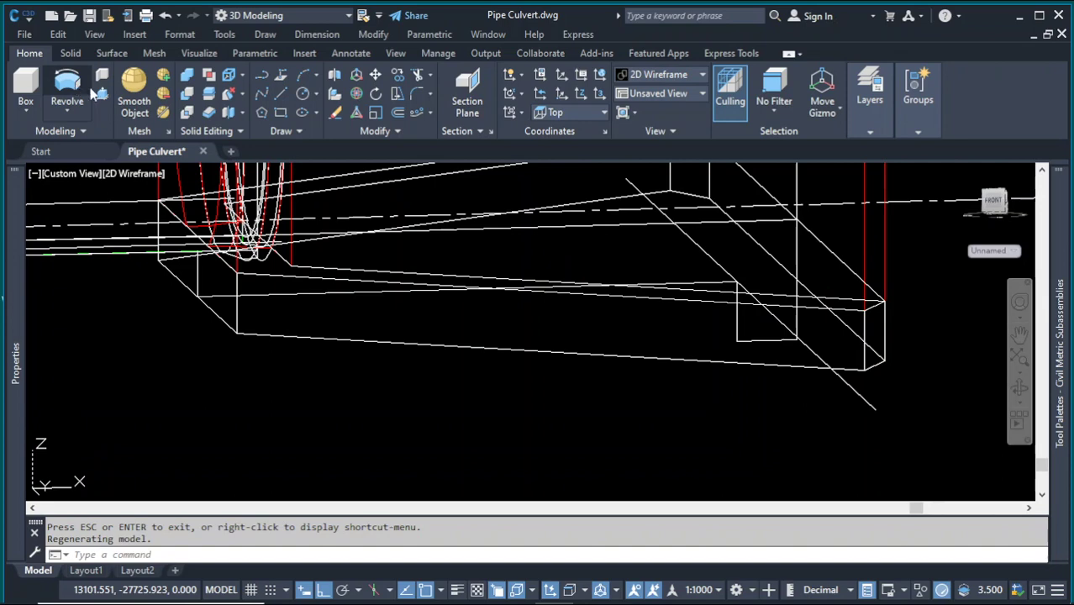
pyautogui.click(101, 95)
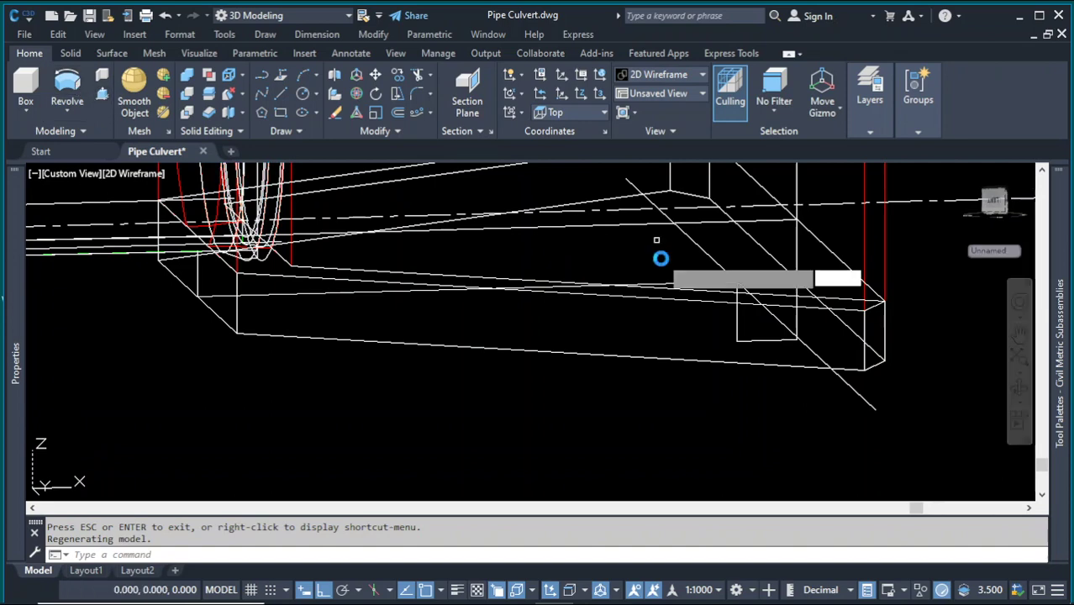
pyautogui.click(731, 246)
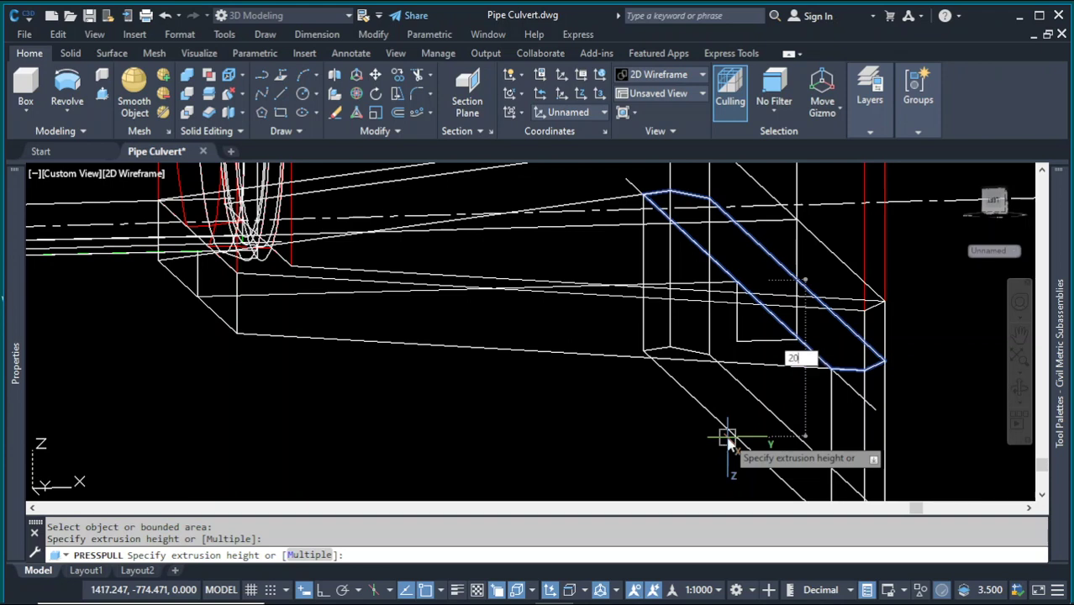
pyautogui.write('200')
pyautogui.press('Return')
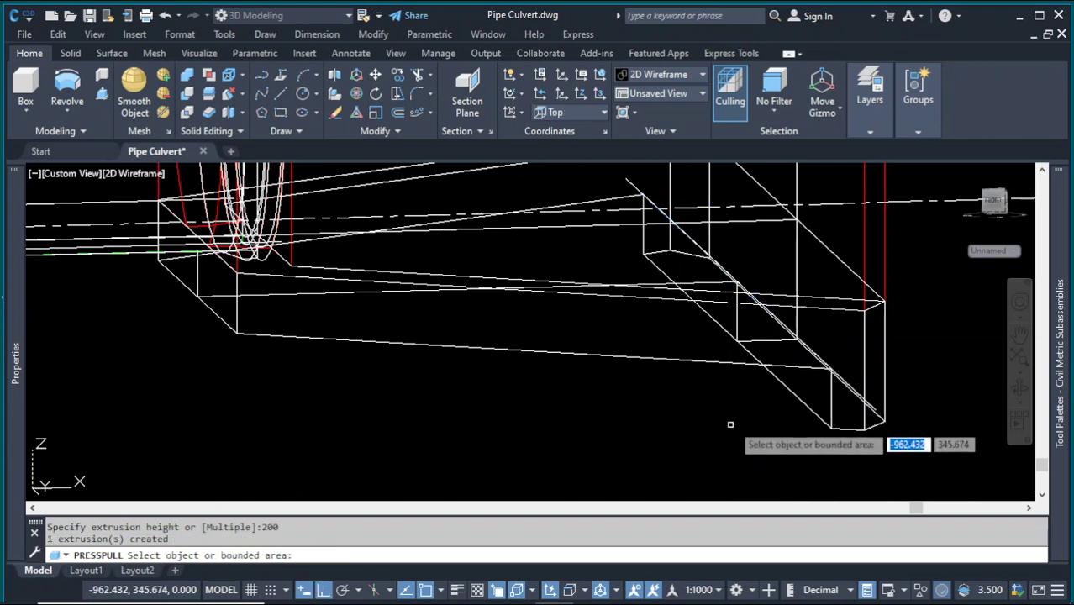
pyautogui.keyDown('shift'); pyautogui.moveTo(799, 427); pyautogui.dragTo(786, 391, button='middle'); pyautogui.keyUp('shift')
pyautogui.press('Escape')
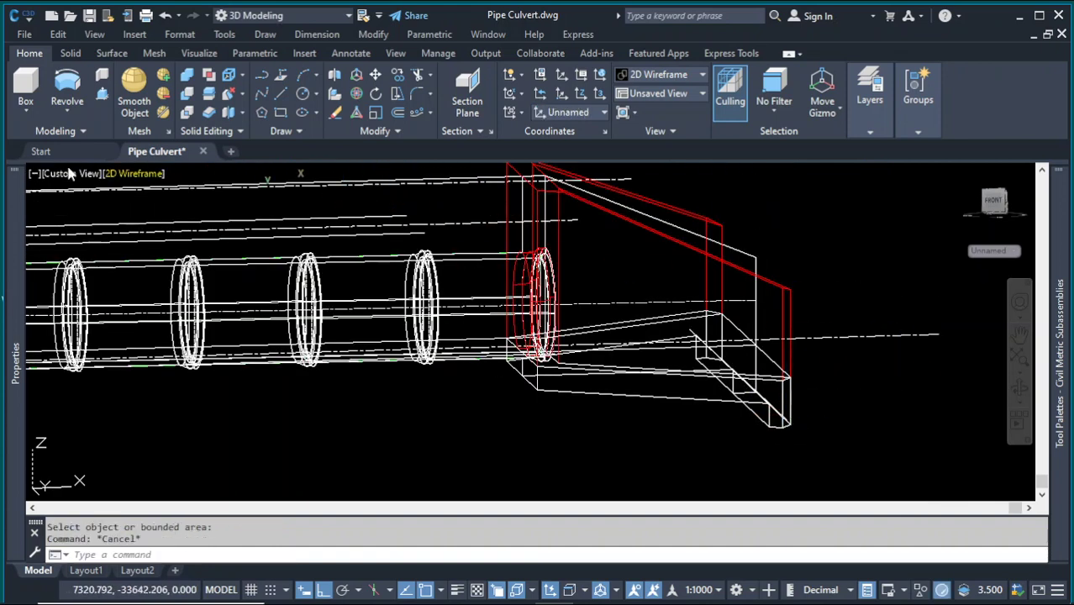
# - Show the model in the Conceptual visual style and inspect the extruded toe and both culvert ends from several angles
pyautogui.click(73, 174)
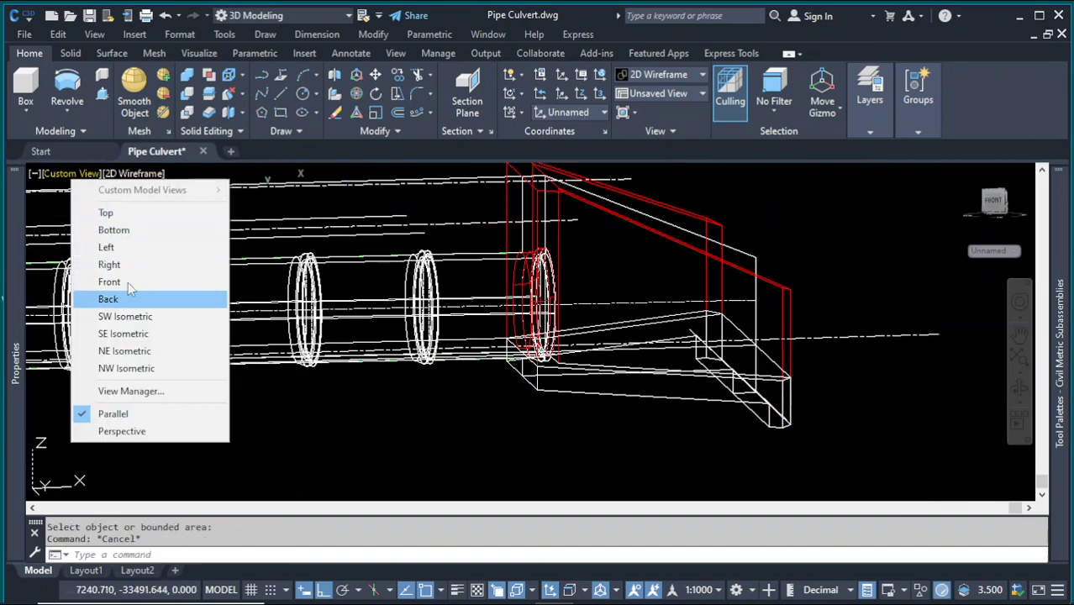
pyautogui.press('Escape')
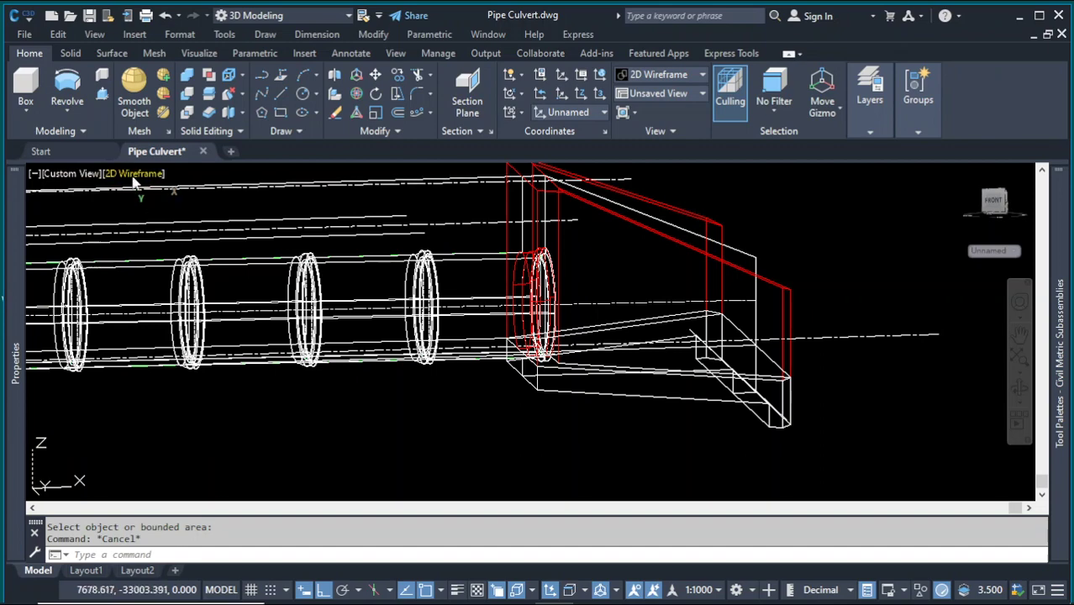
pyautogui.click(136, 174)
pyautogui.click(185, 231)
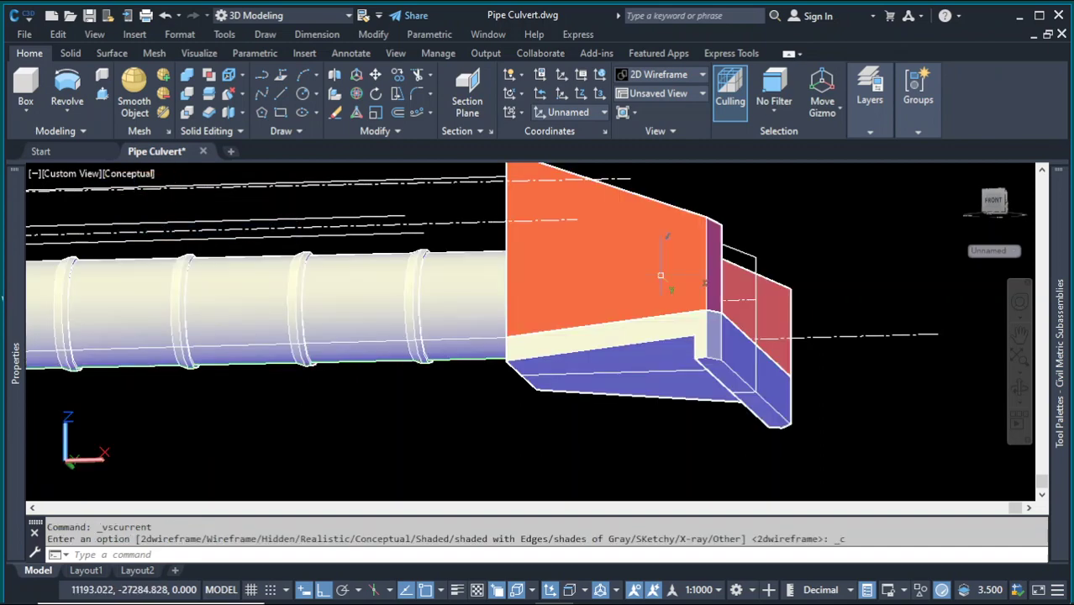
pyautogui.click(1019, 388)
pyautogui.moveTo(588, 361); pyautogui.dragTo(664, 441)
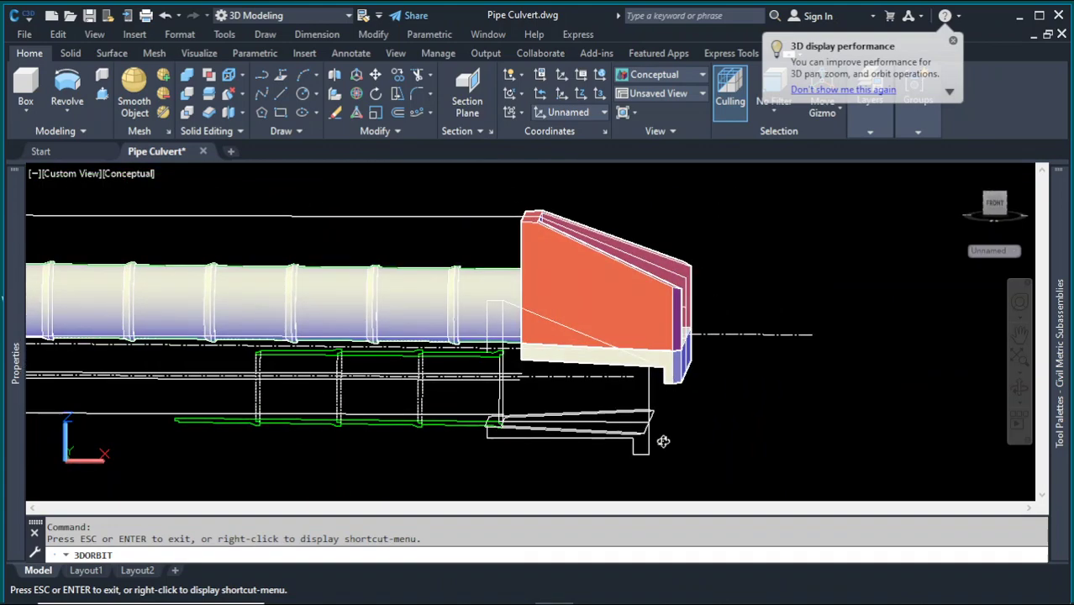
pyautogui.moveTo(684, 393); pyautogui.dragTo(664, 372)
pyautogui.scroll(2, 664, 372)
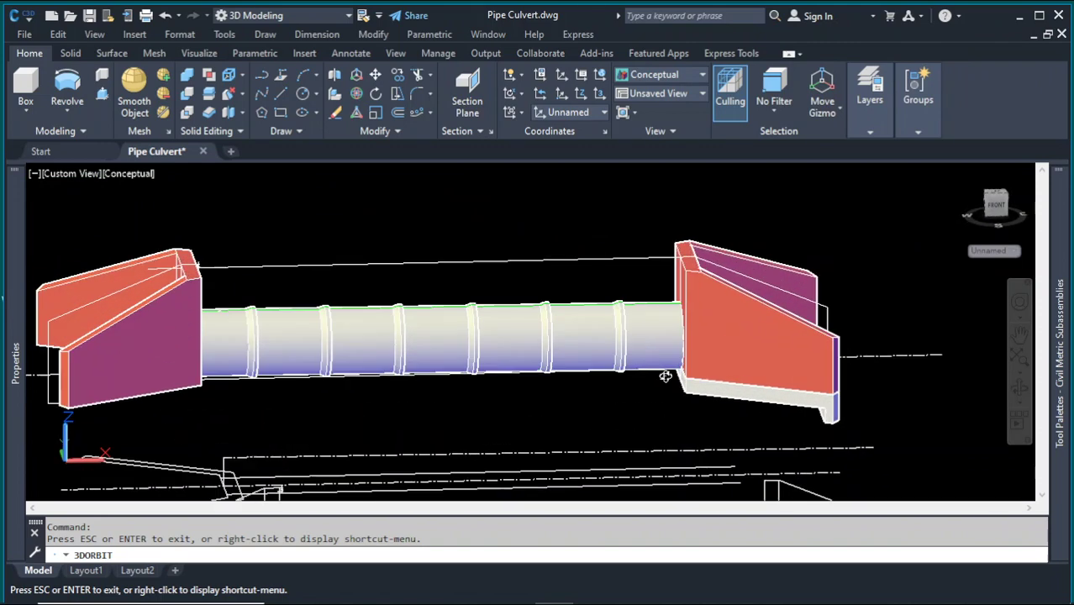
pyautogui.press('Escape')
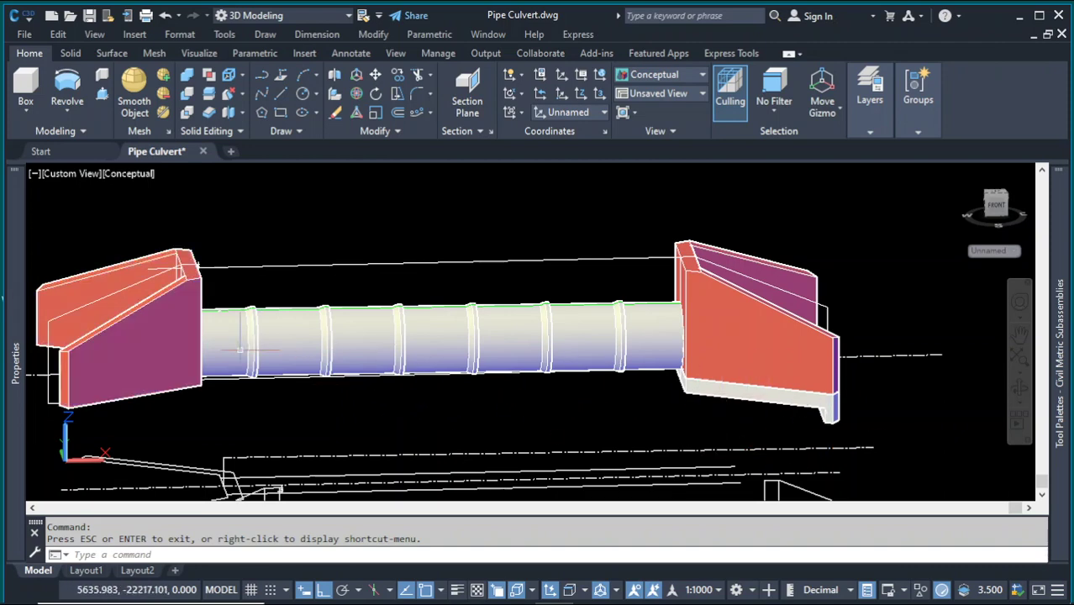
# - Set the model to the Front view and clear any selection
pyautogui.click(71, 174)
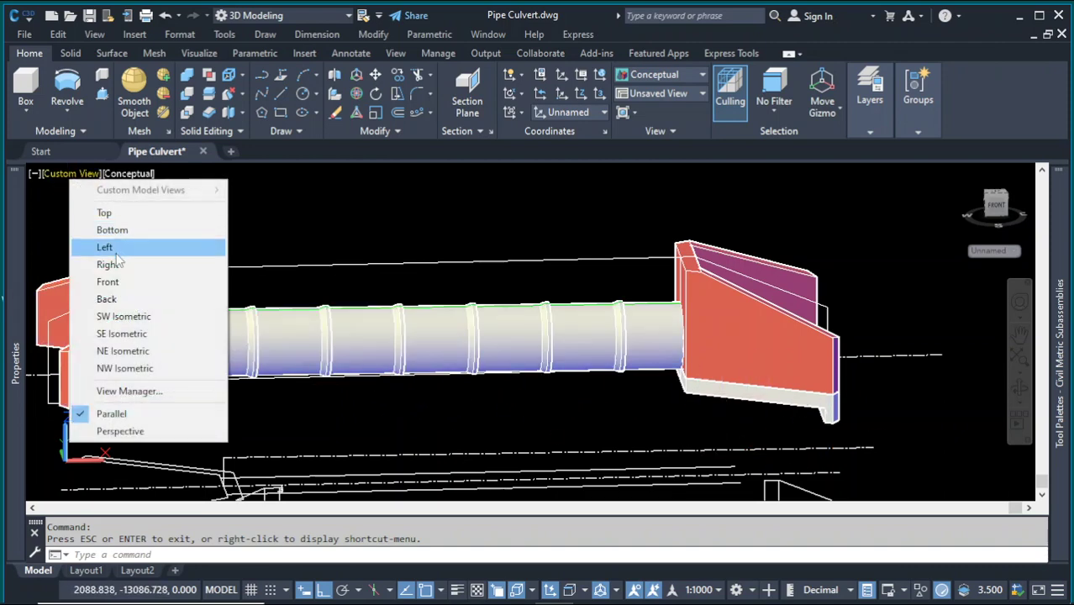
pyautogui.click(108, 282)
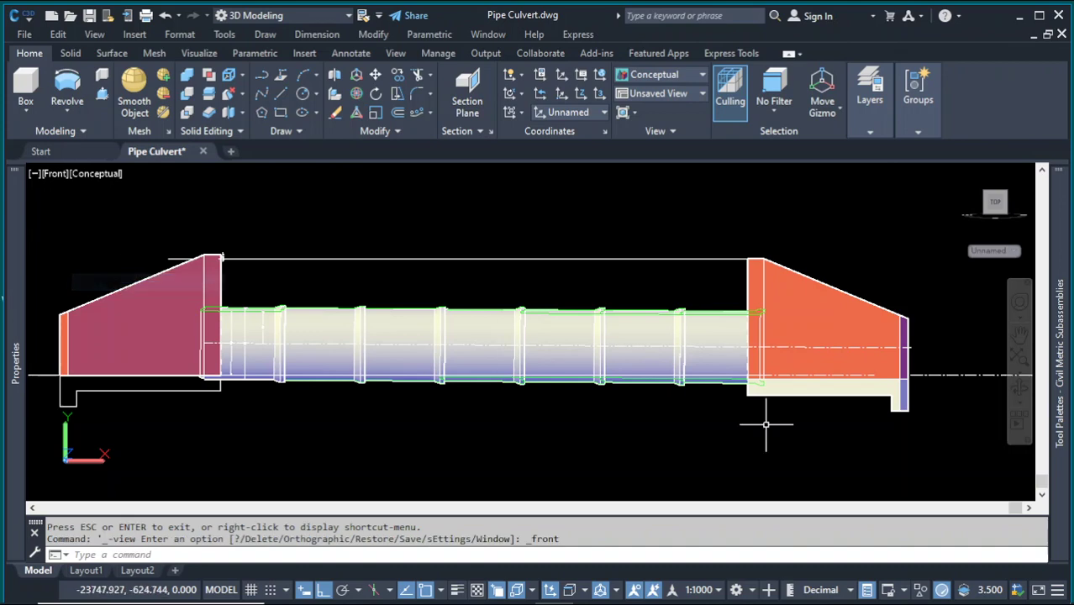
pyautogui.click(792, 386)
pyautogui.click(643, 432)
pyautogui.click(816, 420)
pyautogui.press('Escape')
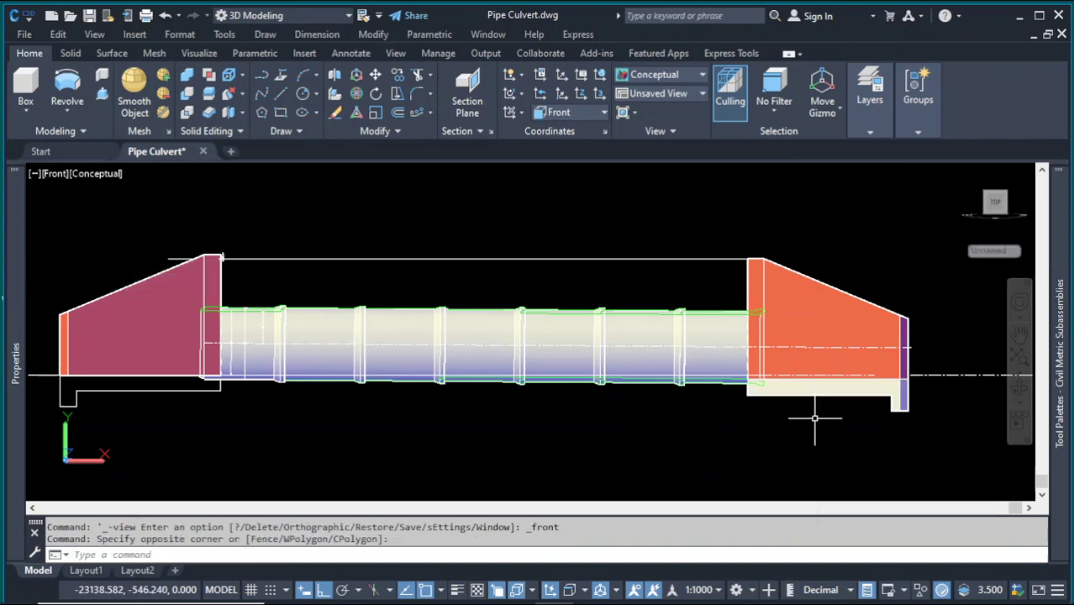
# - Mirror the base slab and toe to the opposite culvert end about a vertical line midway between the headwalls, keeping the source objects
pyautogui.click(835, 413)
pyautogui.click(746, 370)
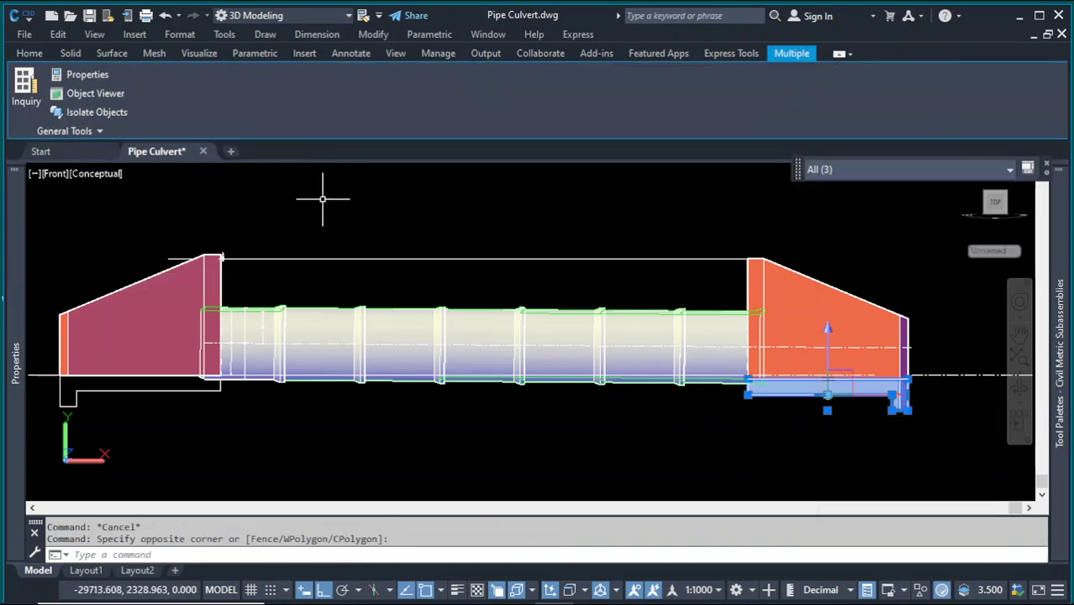
pyautogui.click(30, 53)
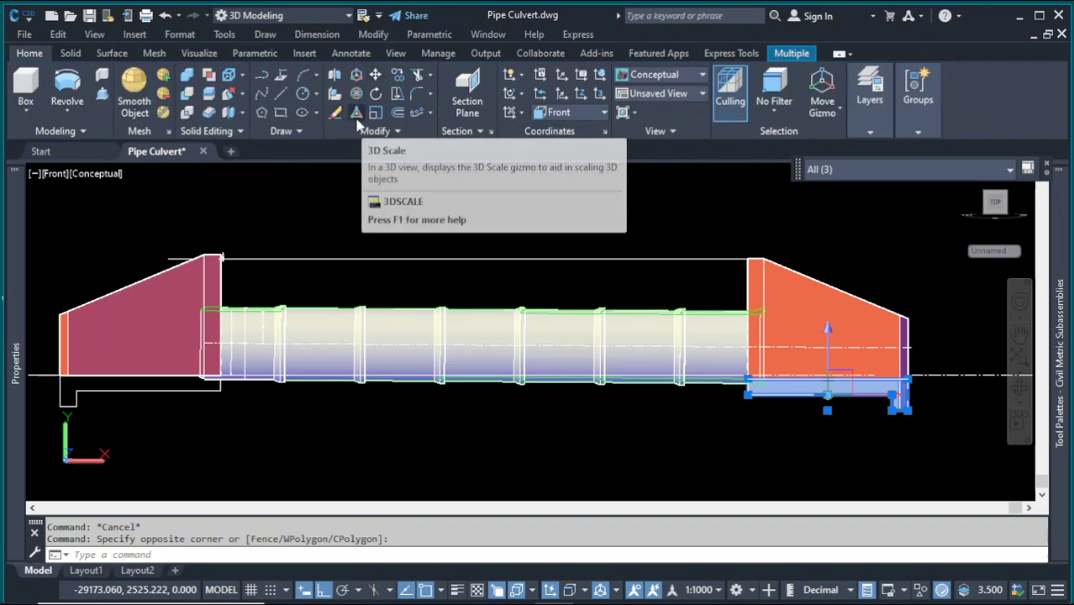
pyautogui.click(388, 133)
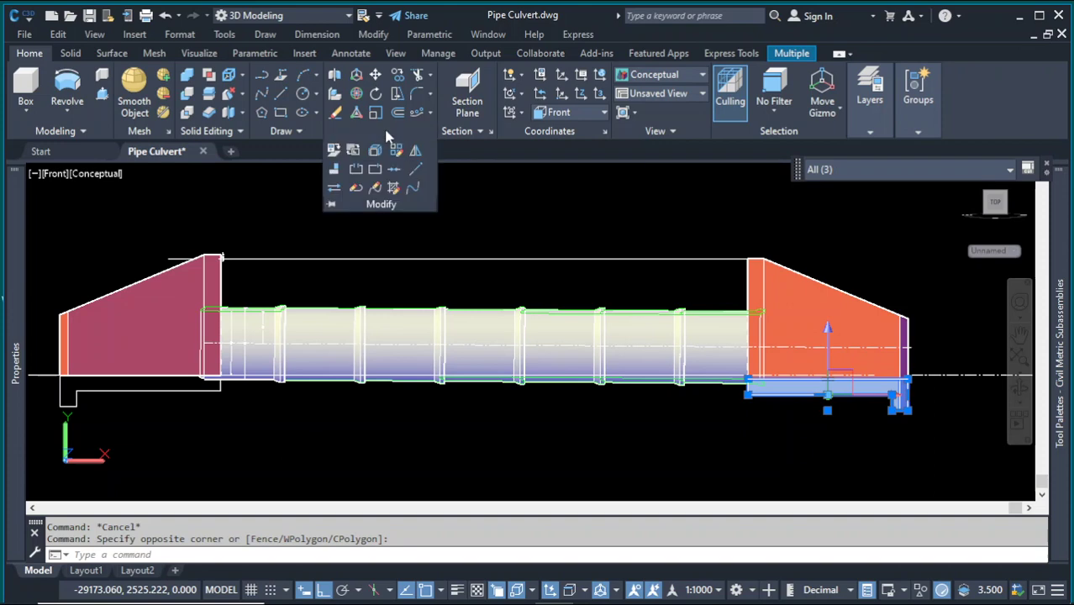
pyautogui.click(416, 151)
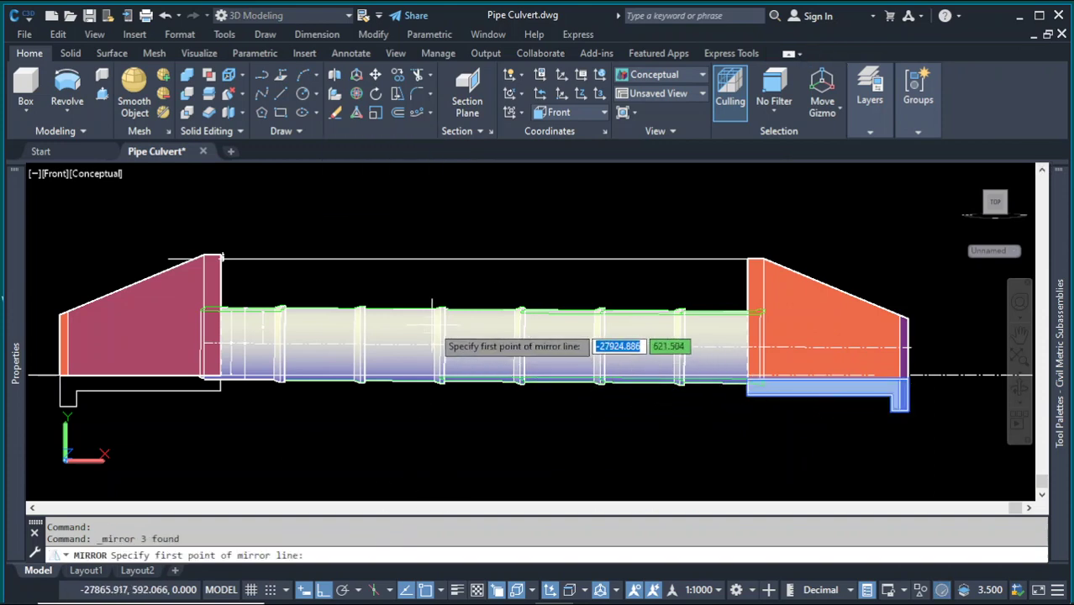
pyautogui.keyDown('shift'); pyautogui.rightClick(378, 276); pyautogui.keyUp('shift')
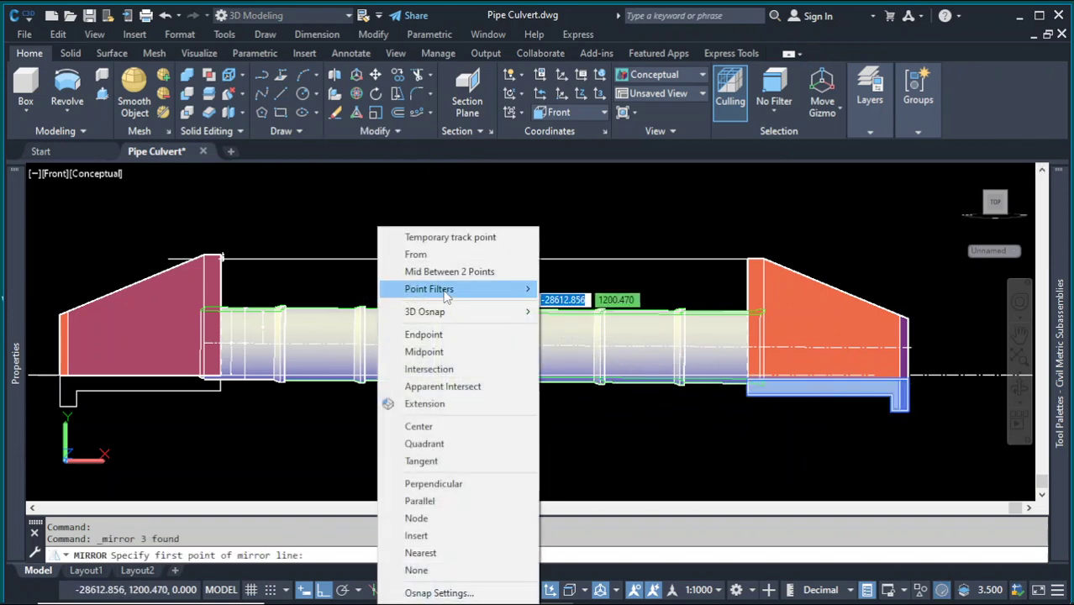
pyautogui.click(442, 273)
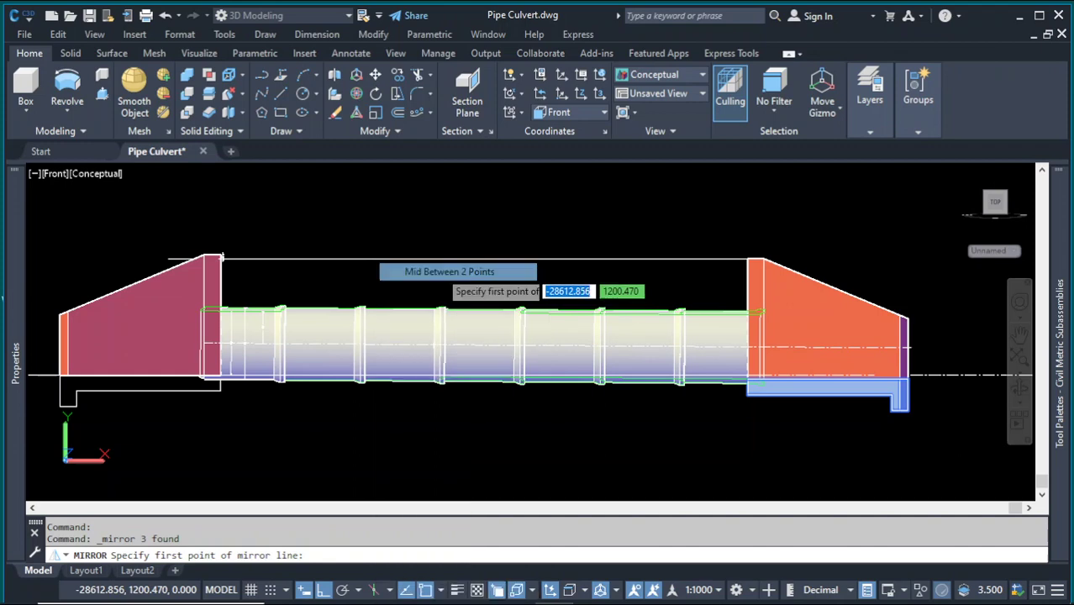
pyautogui.click(227, 279)
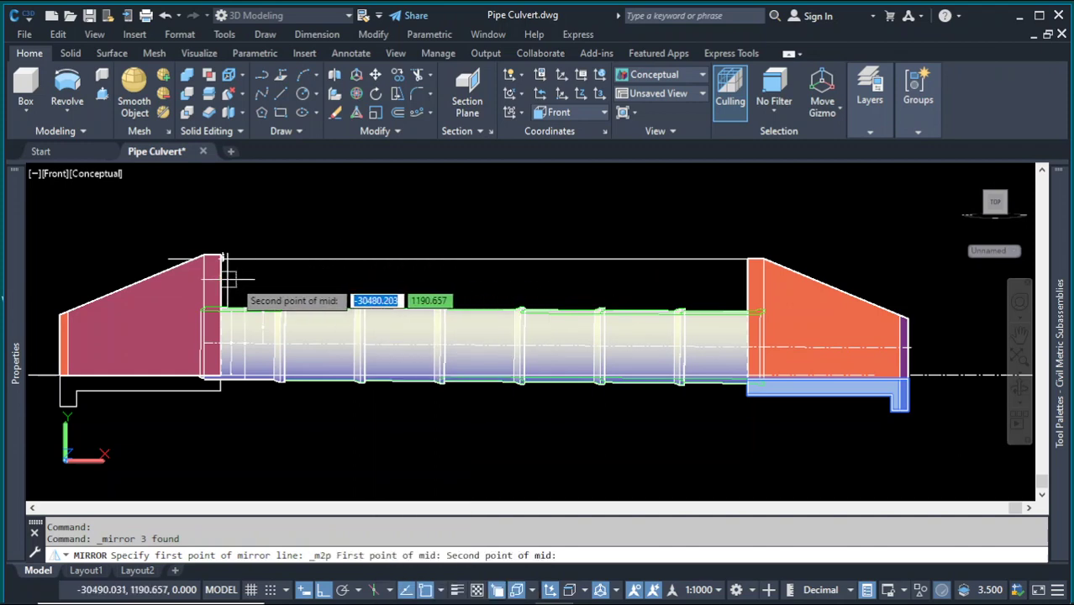
pyautogui.click(735, 296)
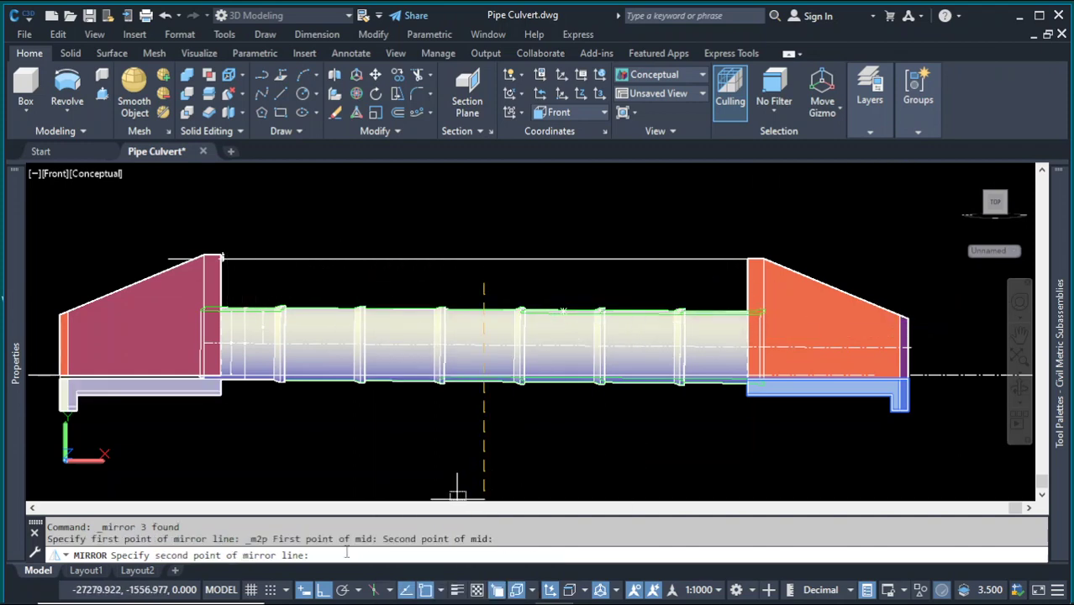
pyautogui.click(515, 450)
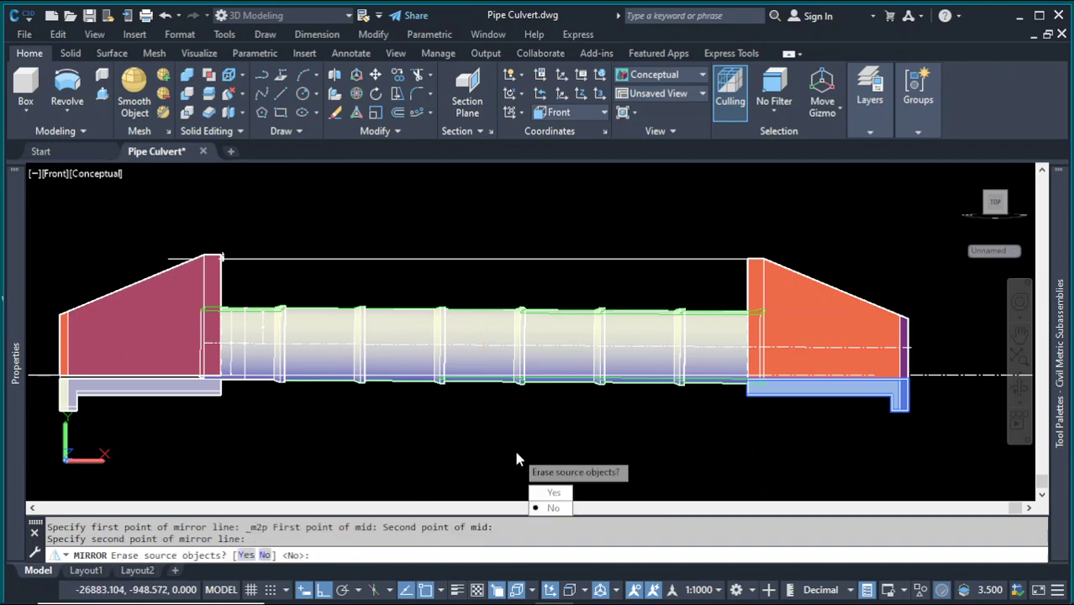
pyautogui.press('Return')
# - Move the mirrored base slab and toe straight up by 50 to meet the underside of the wing walls
pyautogui.scroll(3, 149, 412)
pyautogui.click(201, 391)
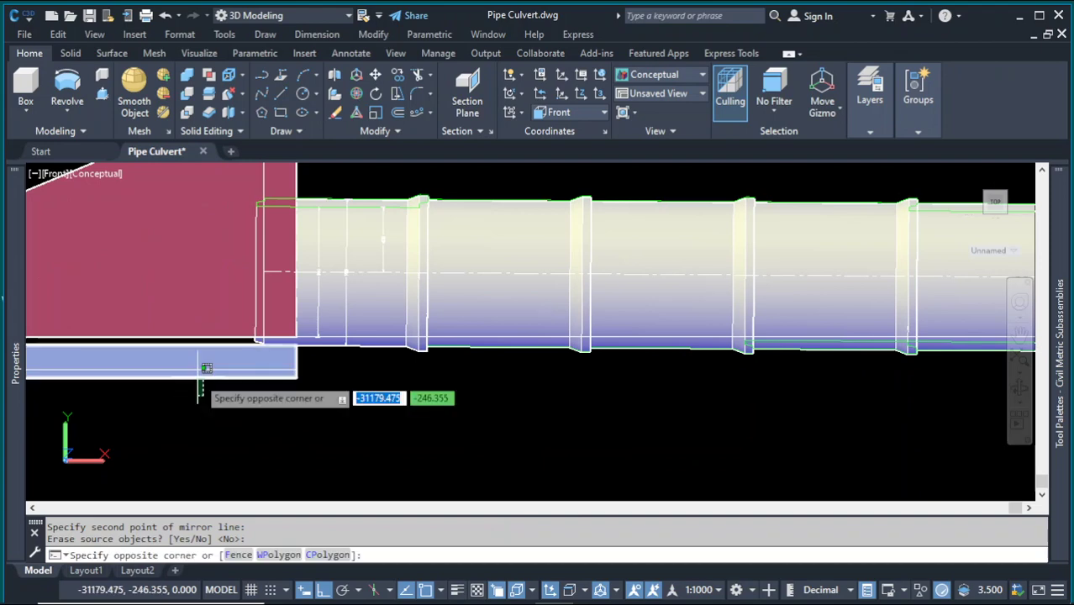
pyautogui.click(206, 370)
pyautogui.scroll(-4, 547, 416)
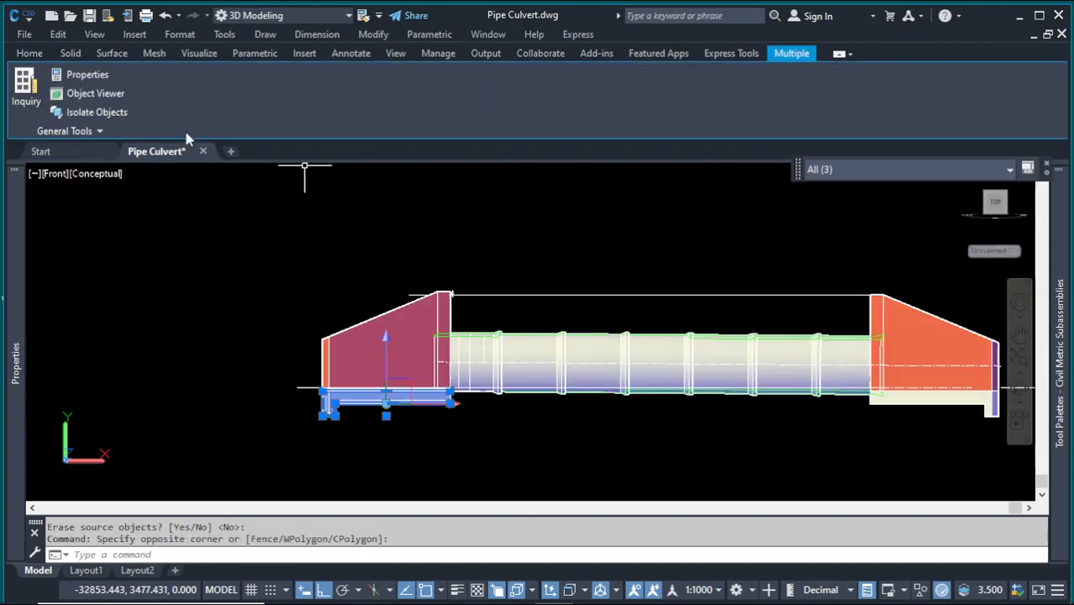
pyautogui.click(32, 54)
pyautogui.click(375, 75)
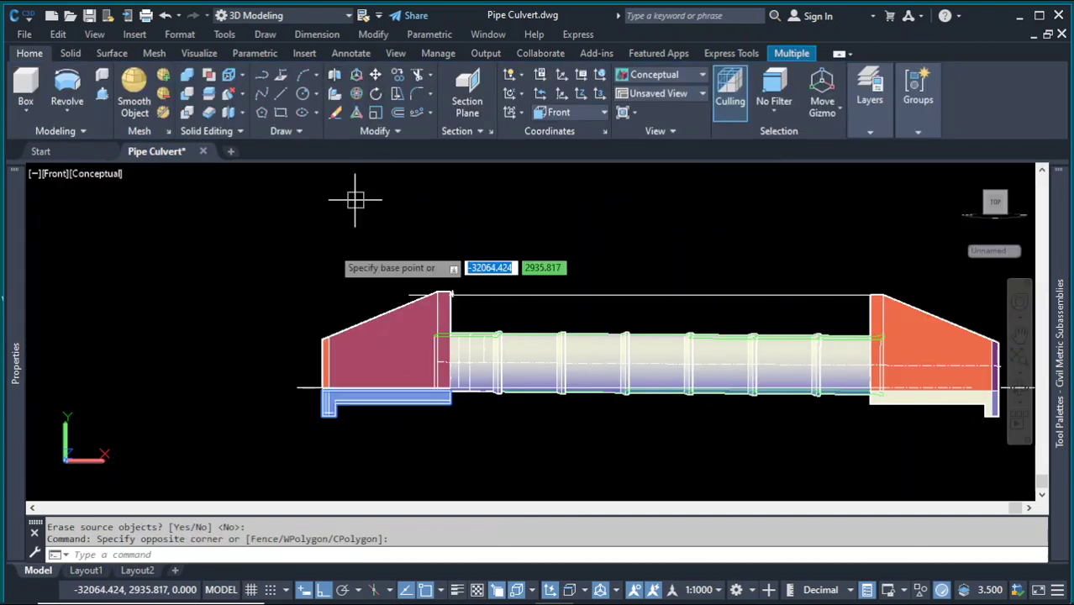
pyautogui.scroll(3, 297, 300)
pyautogui.scroll(-2, 385, 303)
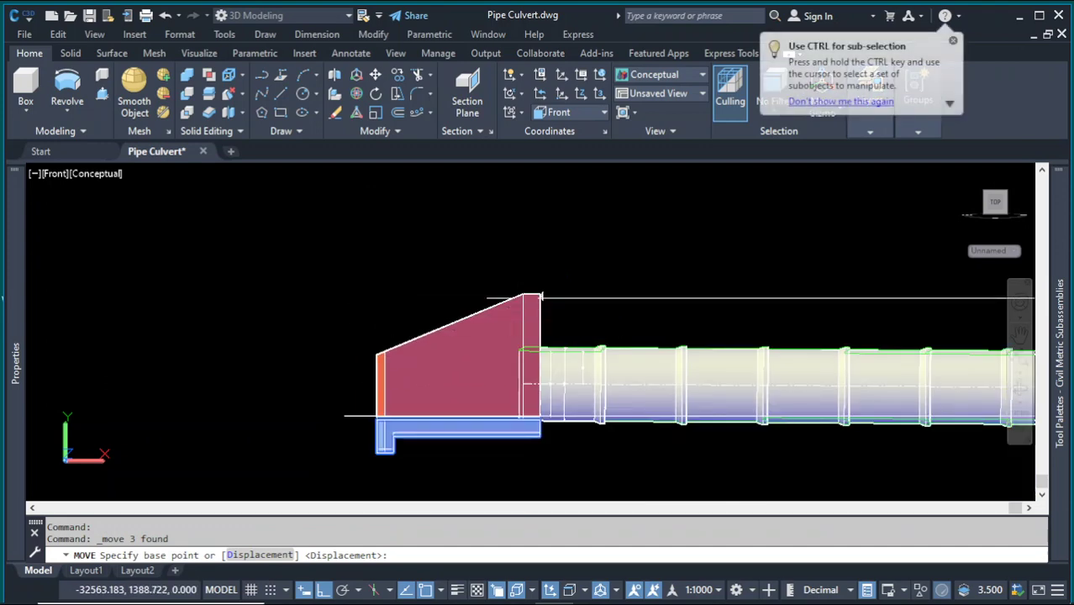
pyautogui.click(386, 299)
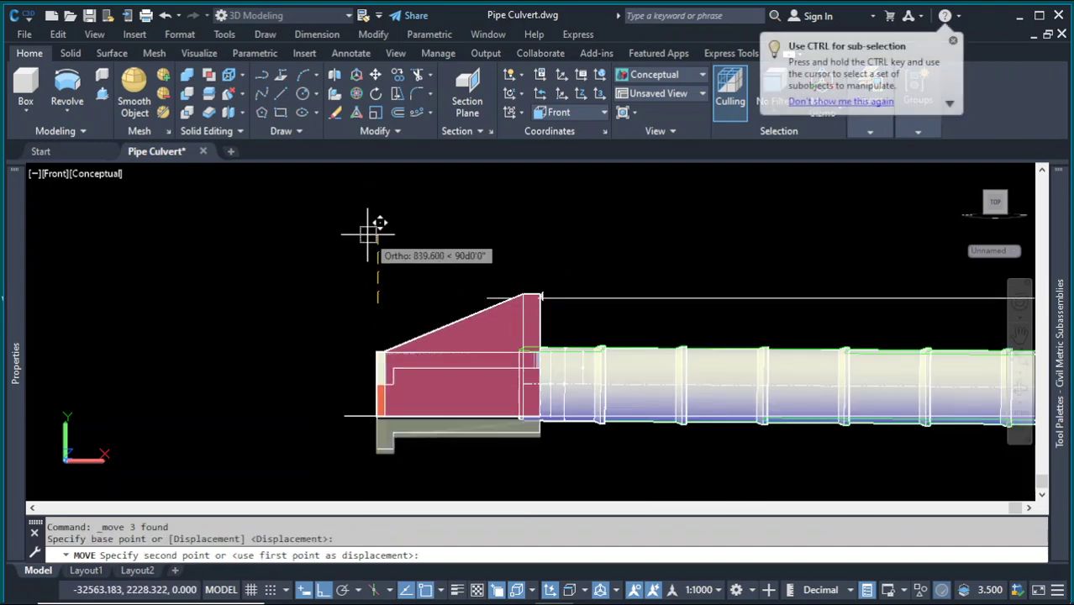
pyautogui.write('50')
pyautogui.press('Return')
# - Examine the fit of the base slabs, toes and walls at both ends of the culvert in orbited views
pyautogui.scroll(2, 580, 433)
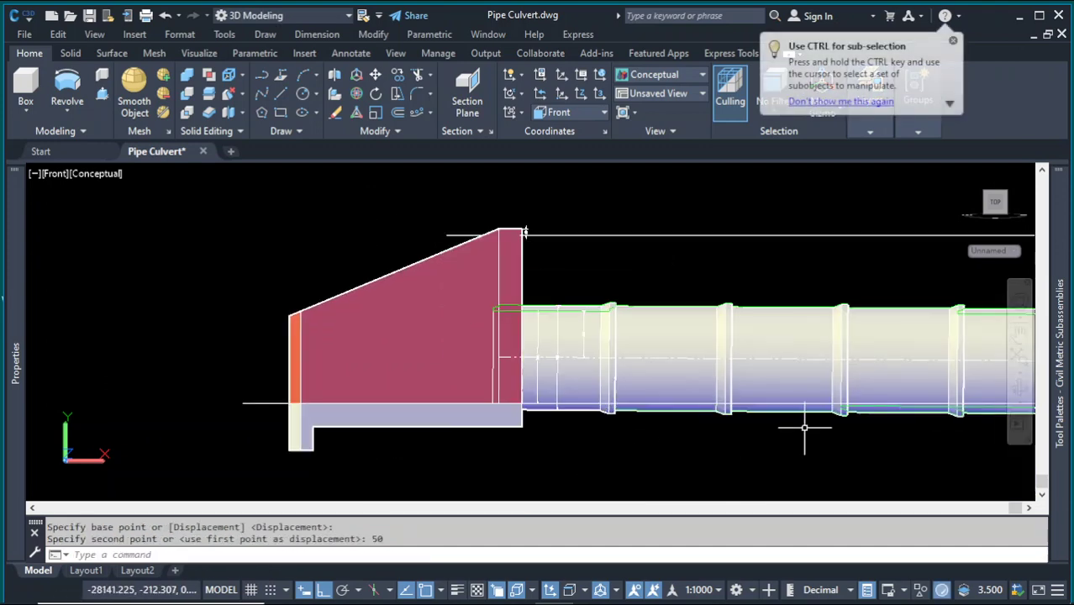
pyautogui.keyDown('shift'); pyautogui.moveTo(648, 360); pyautogui.dragTo(882, 444, button='middle'); pyautogui.keyUp('shift')
pyautogui.scroll(5, 703, 413)
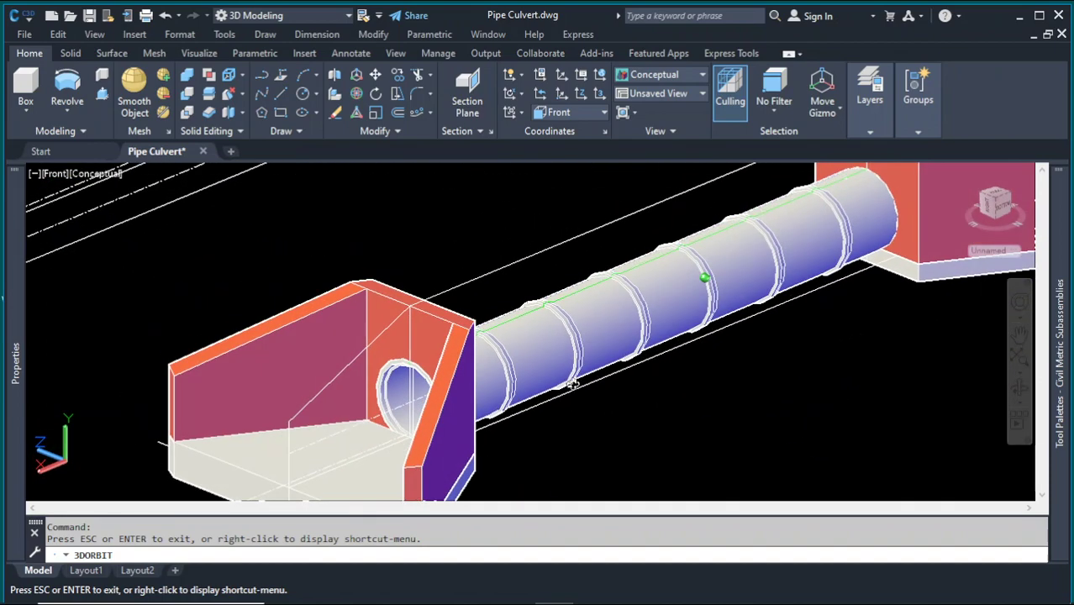
pyautogui.scroll(-4, 572, 383)
pyautogui.keyDown('shift'); pyautogui.moveTo(571, 384); pyautogui.dragTo(737, 364, button='middle'); pyautogui.keyUp('shift')
pyautogui.scroll(3, 619, 358)
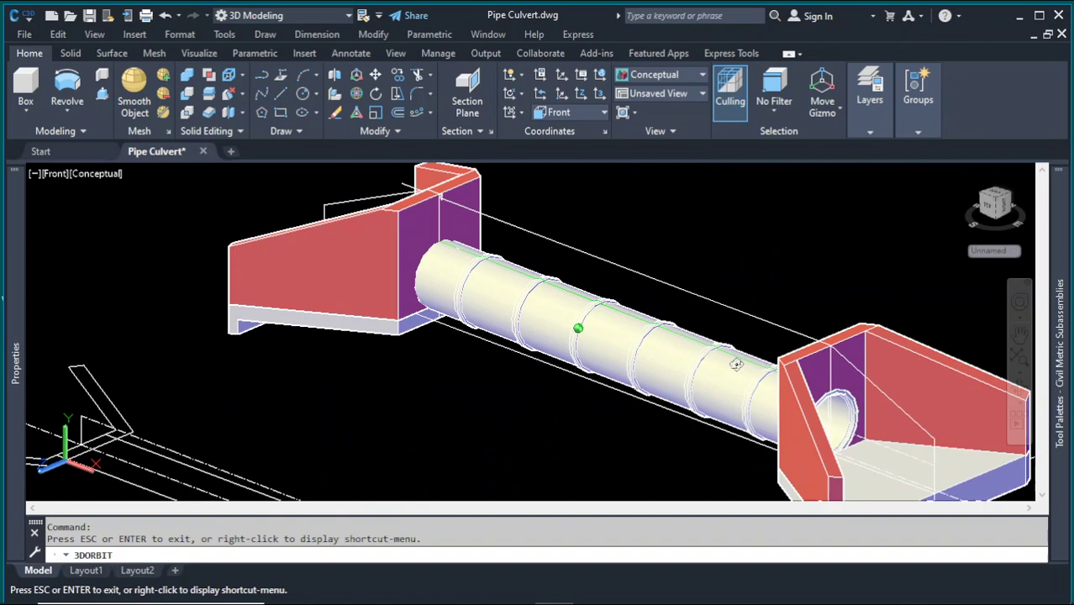
pyautogui.keyDown('shift'); pyautogui.moveTo(649, 343); pyautogui.dragTo(607, 371, button='middle'); pyautogui.keyUp('shift')
pyautogui.keyDown('shift'); pyautogui.moveTo(793, 363); pyautogui.dragTo(570, 348, button='middle'); pyautogui.keyUp('shift')
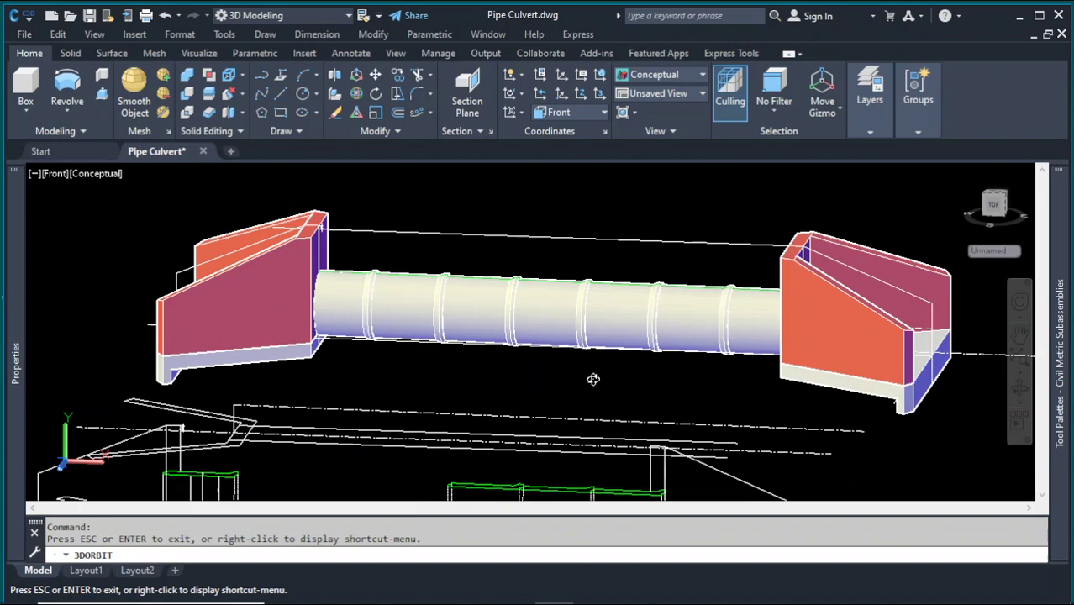
pyautogui.keyDown('shift'); pyautogui.moveTo(520, 371); pyautogui.dragTo(726, 370, button='middle'); pyautogui.keyUp('shift')
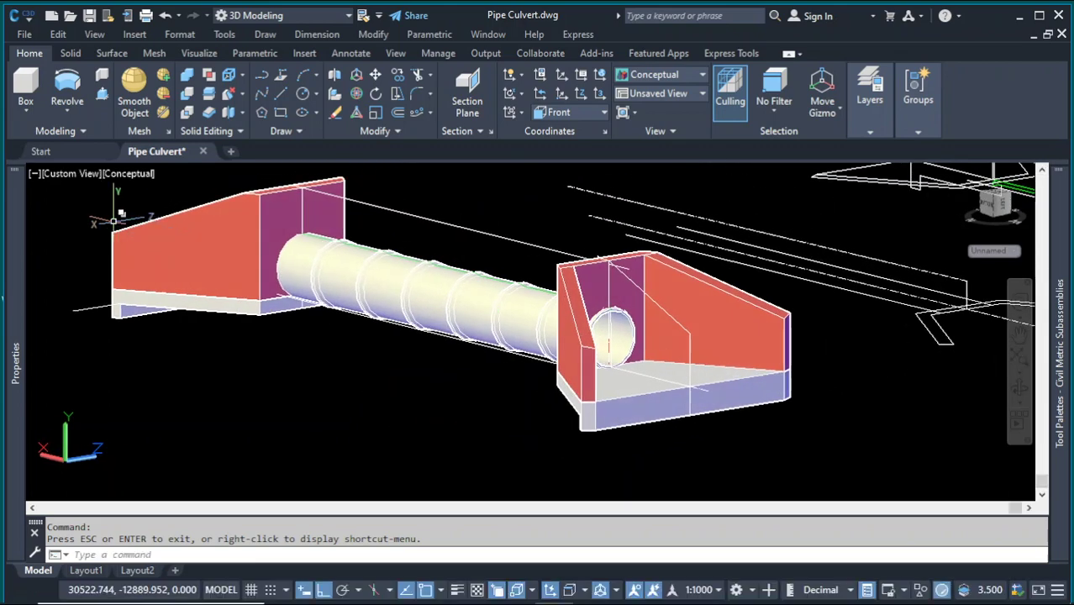
# - Display the completed culvert in the SW Isometric view with both end structures in sight
pyautogui.click(71, 174)
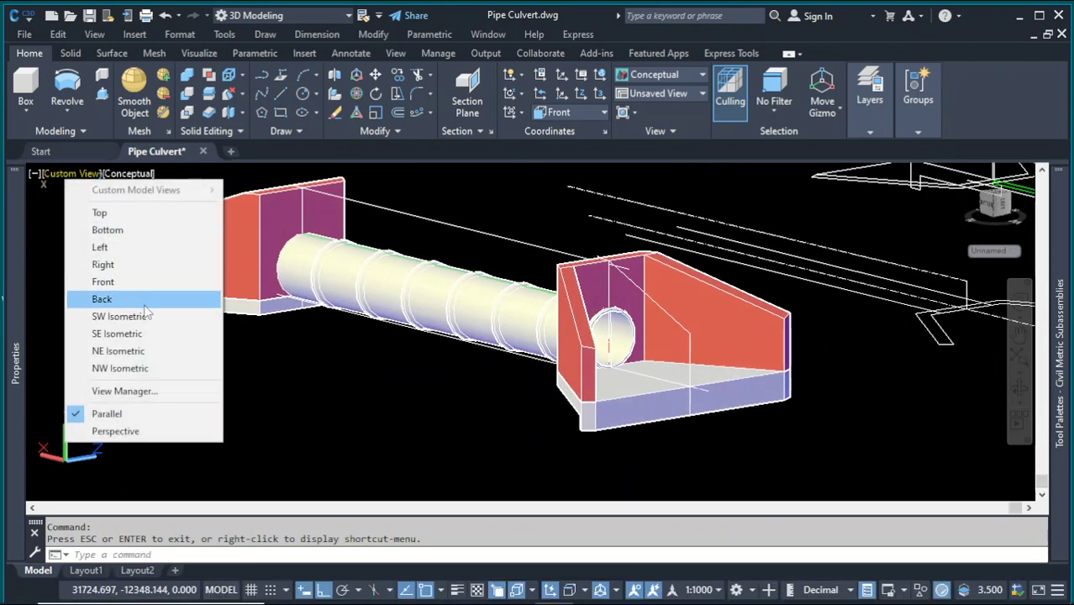
pyautogui.click(108, 312)
pyautogui.scroll(3, 361, 288)
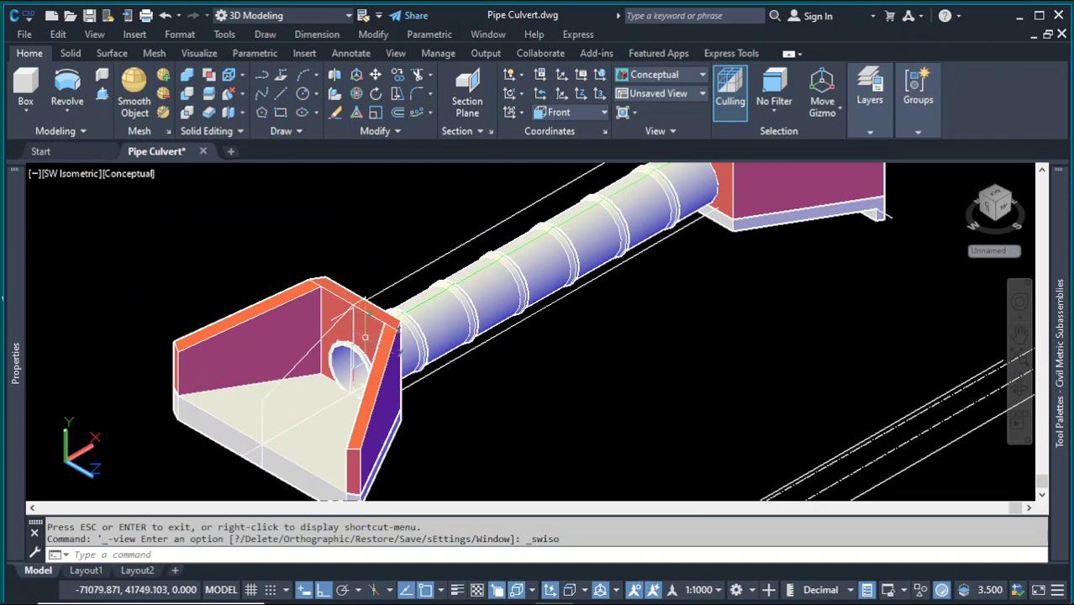
pyautogui.scroll(-2, 365, 337)
pyautogui.scroll(1, 408, 223)
pyautogui.scroll(-1, 434, 298)
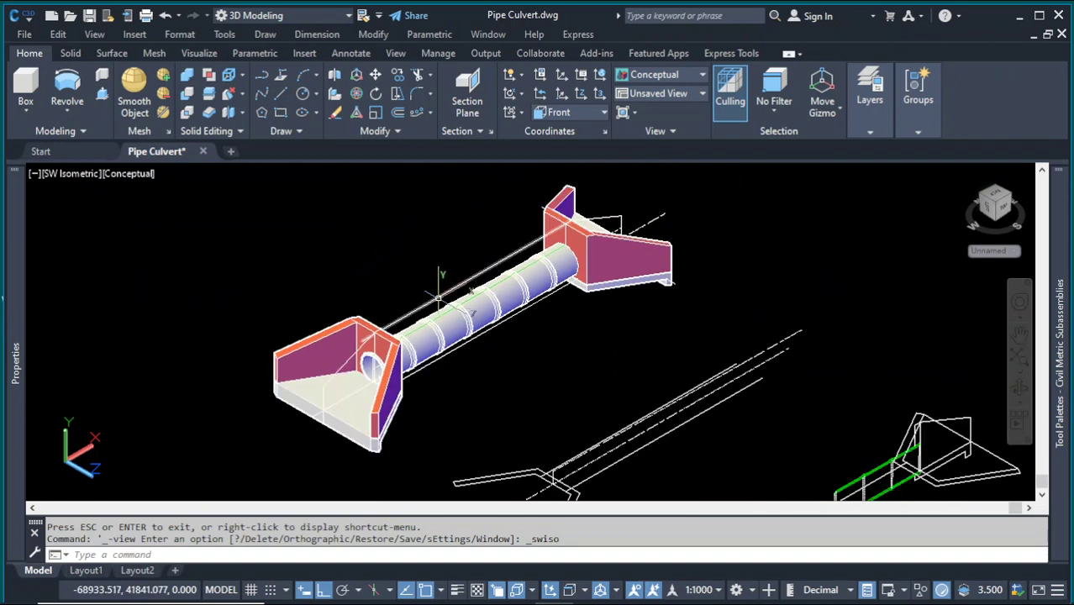
pyautogui.click(414, 264)
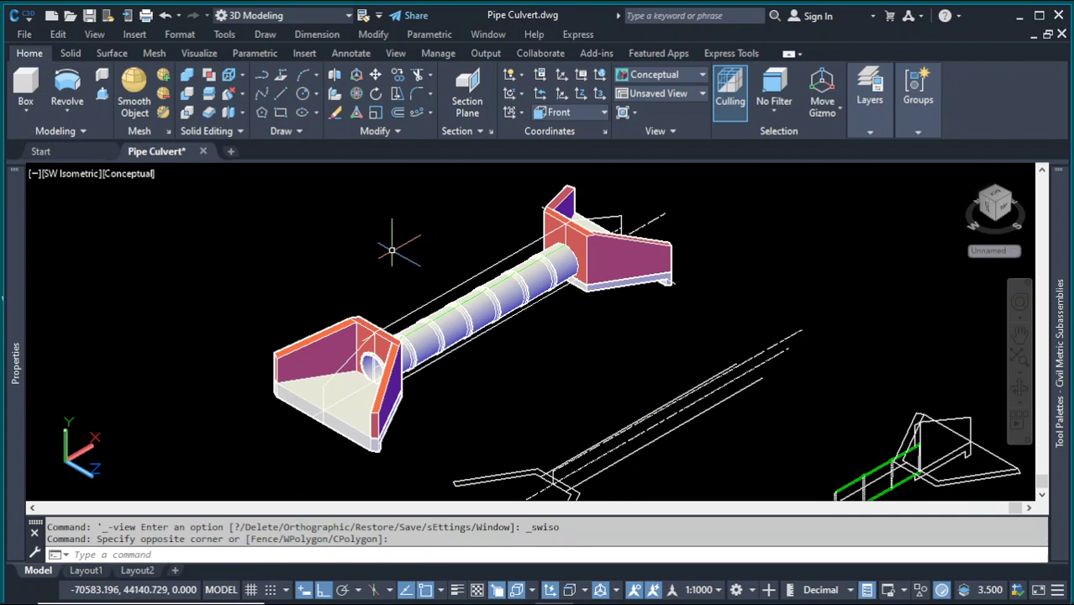
pyautogui.scroll(1, 392, 250)
pyautogui.scroll(-1, 390, 276)
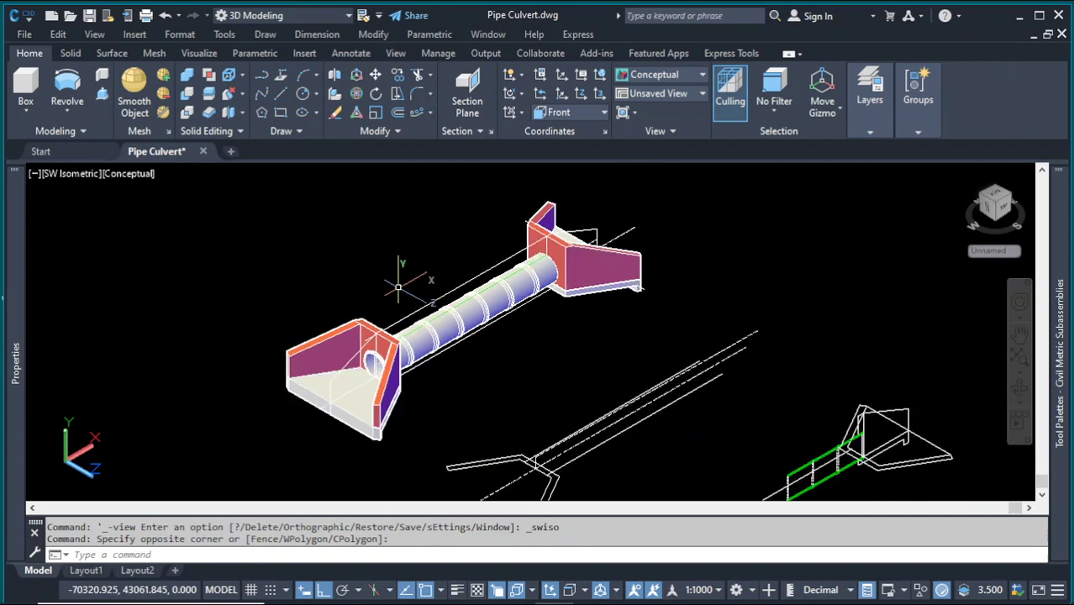